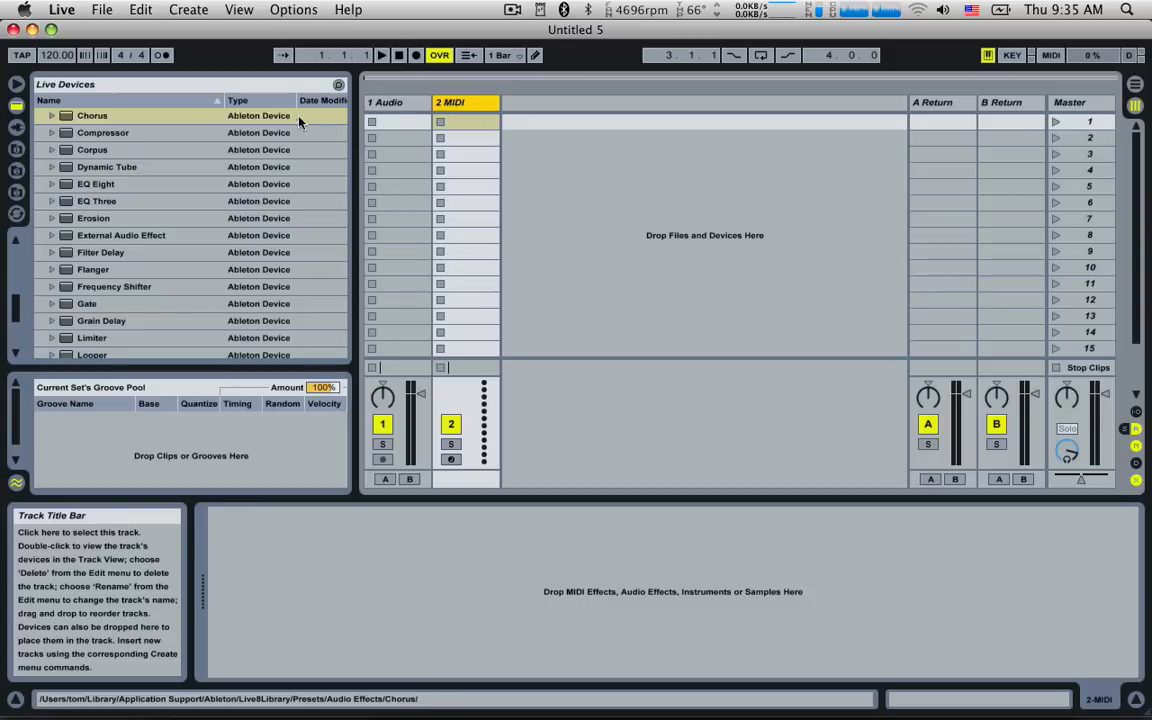
Step: Add an Instrument Rack to the MIDI track and place an Operator inside it
{"action": "left_click", "coordinate": [23, 186]}
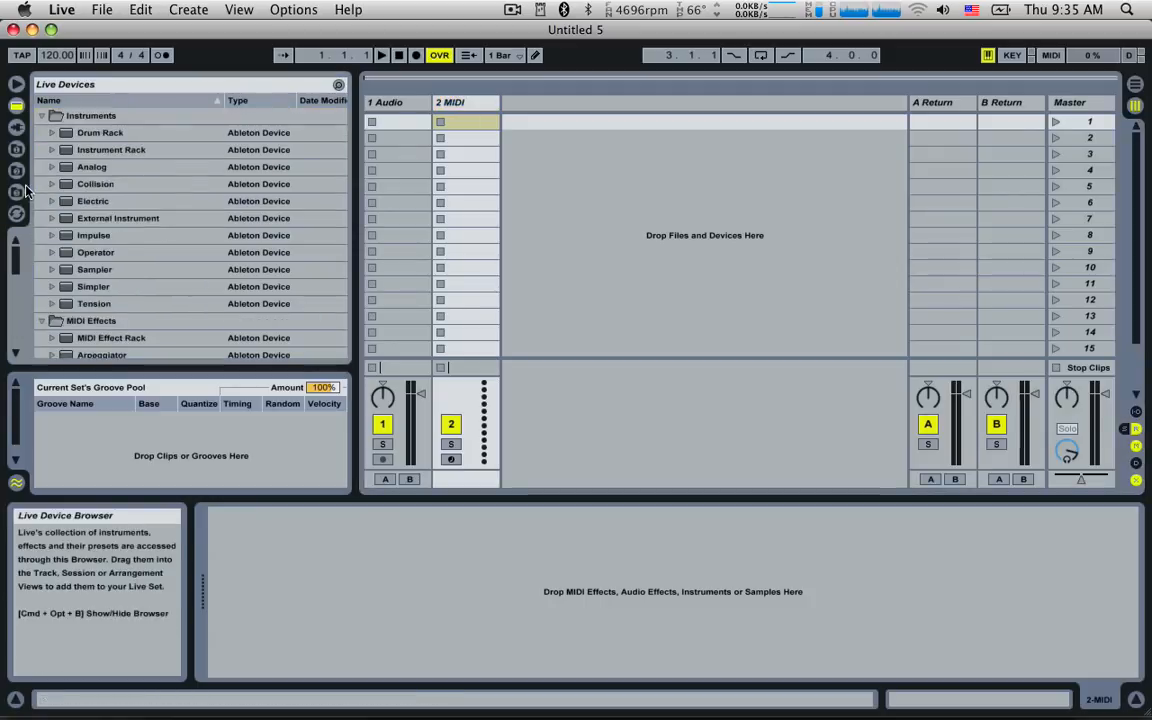
{"action": "double_click", "coordinate": [114, 151]}
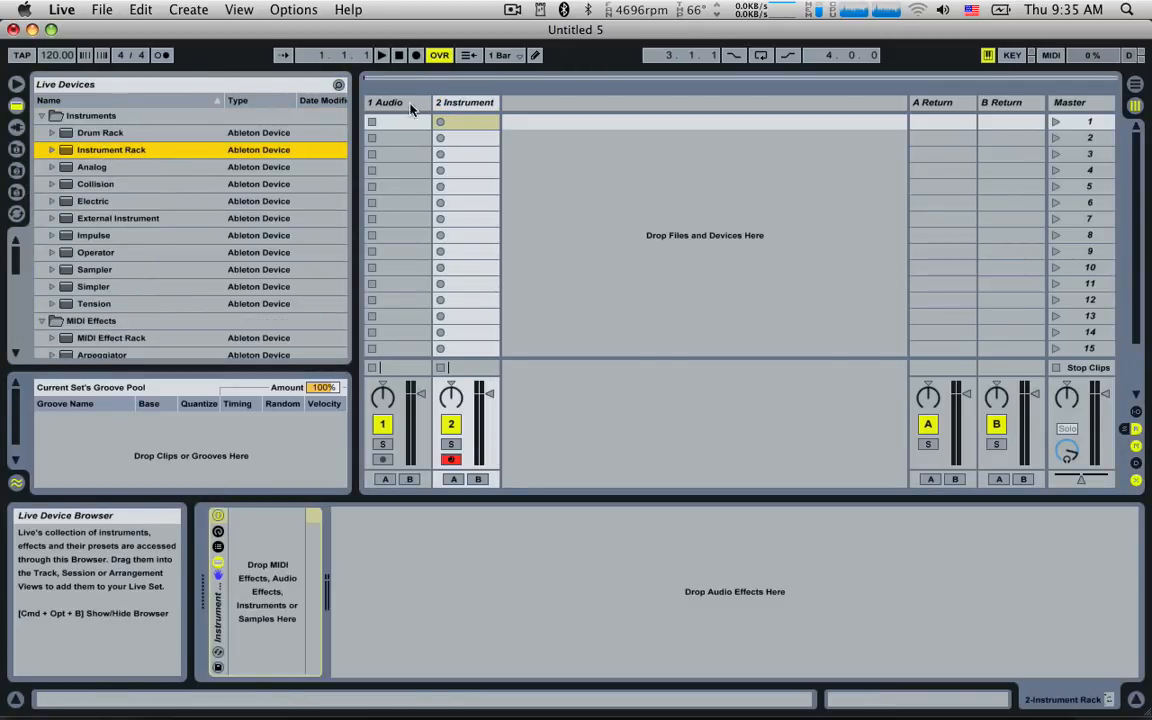
{"action": "left_click", "coordinate": [455, 102]}
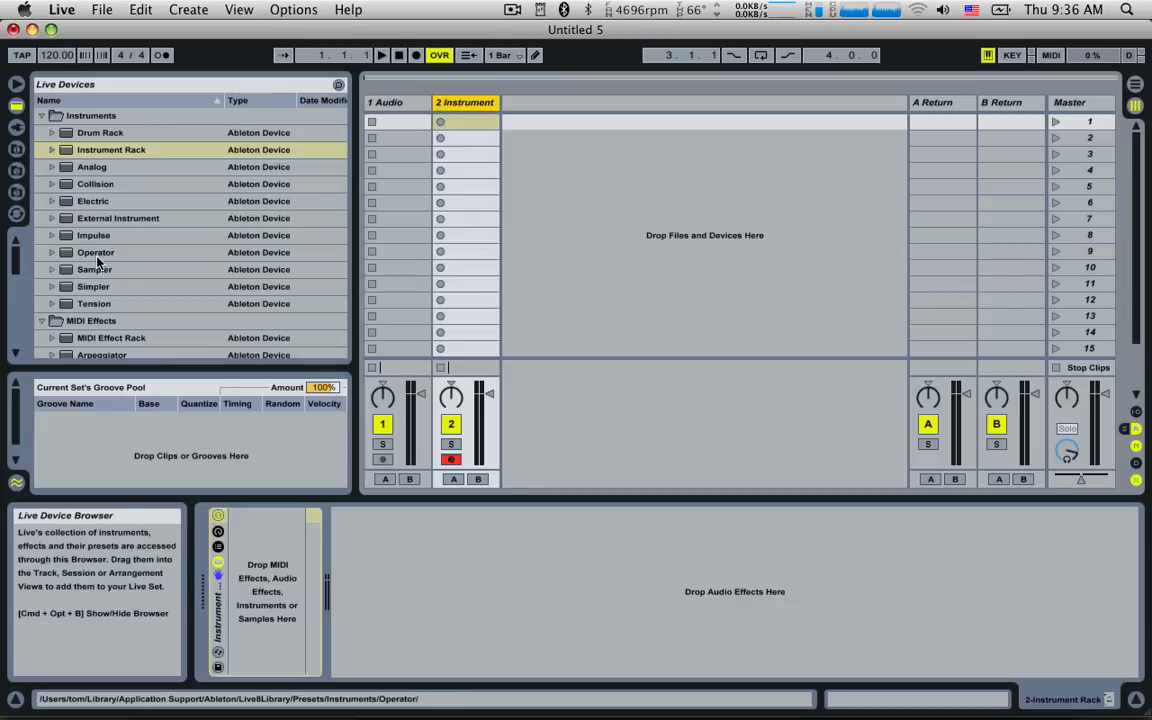
{"action": "left_click_drag", "start_coordinate": [96, 252], "coordinate": [260, 580]}
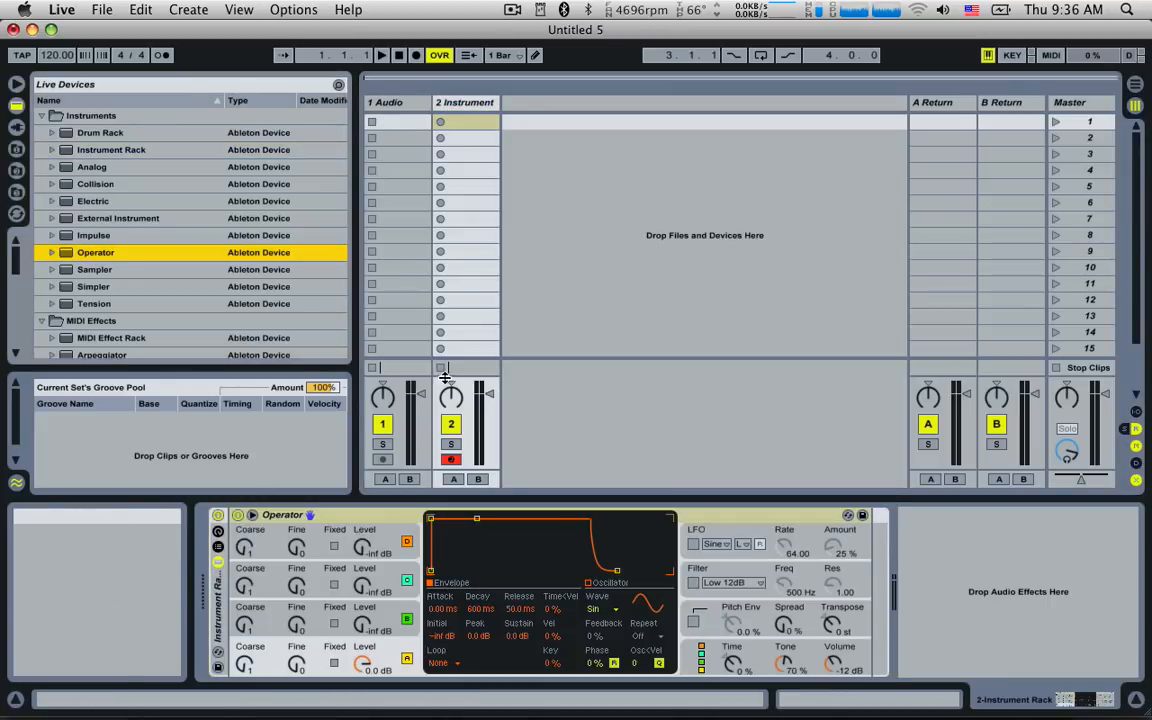
Step: Create a MIDI clip in the instrument track's first slot and add three consecutive sixteenth G1 notes from the start of the bar
{"action": "double_click", "coordinate": [478, 122]}
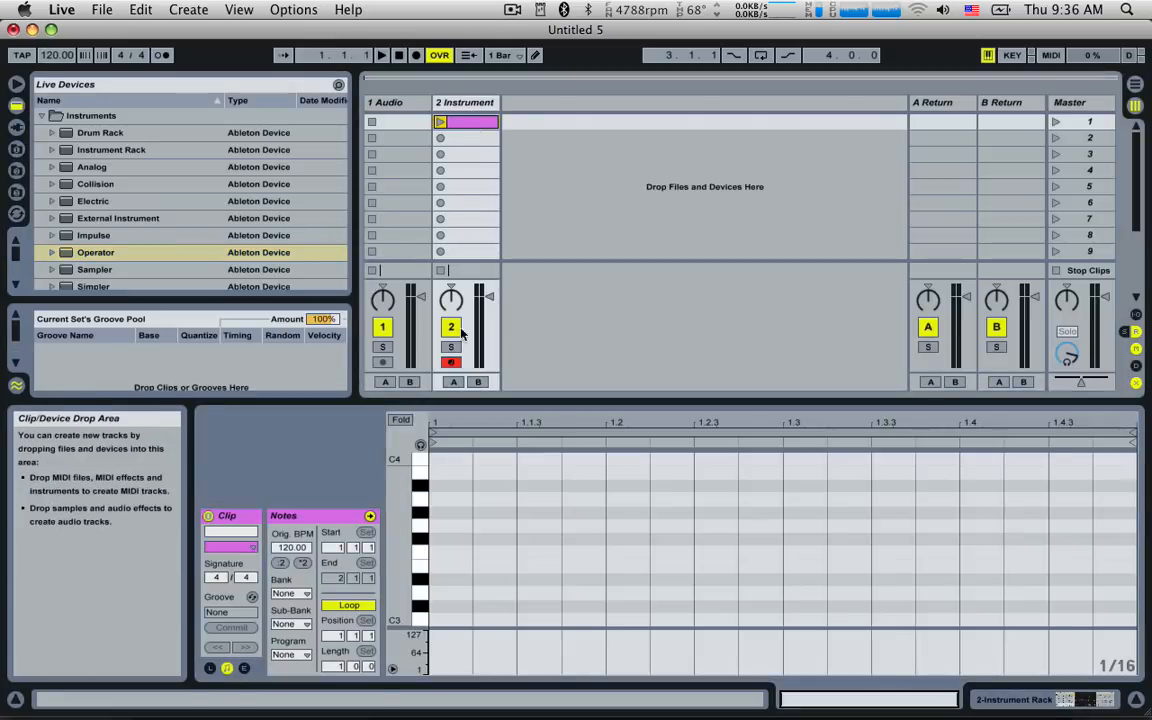
{"action": "scroll", "coordinate": [487, 584], "scroll_direction": "down", "scroll_amount": 10}
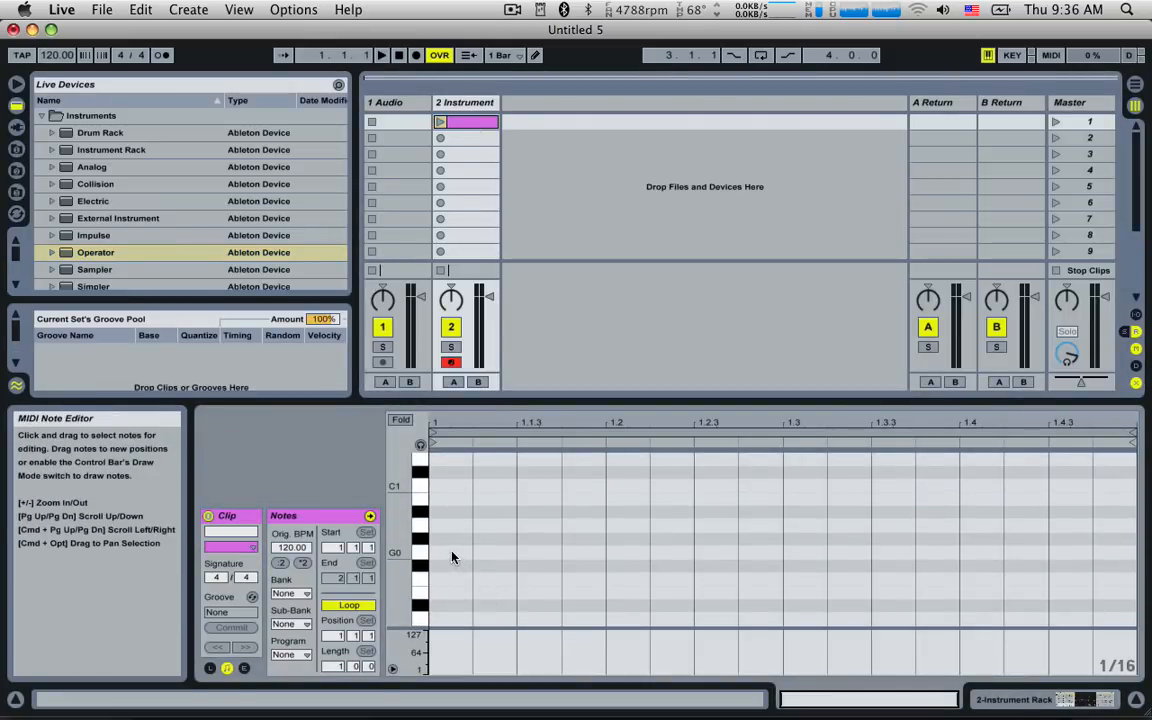
{"action": "scroll", "coordinate": [452, 557], "scroll_direction": "up", "scroll_amount": 5}
{"action": "double_click", "coordinate": [451, 541]}
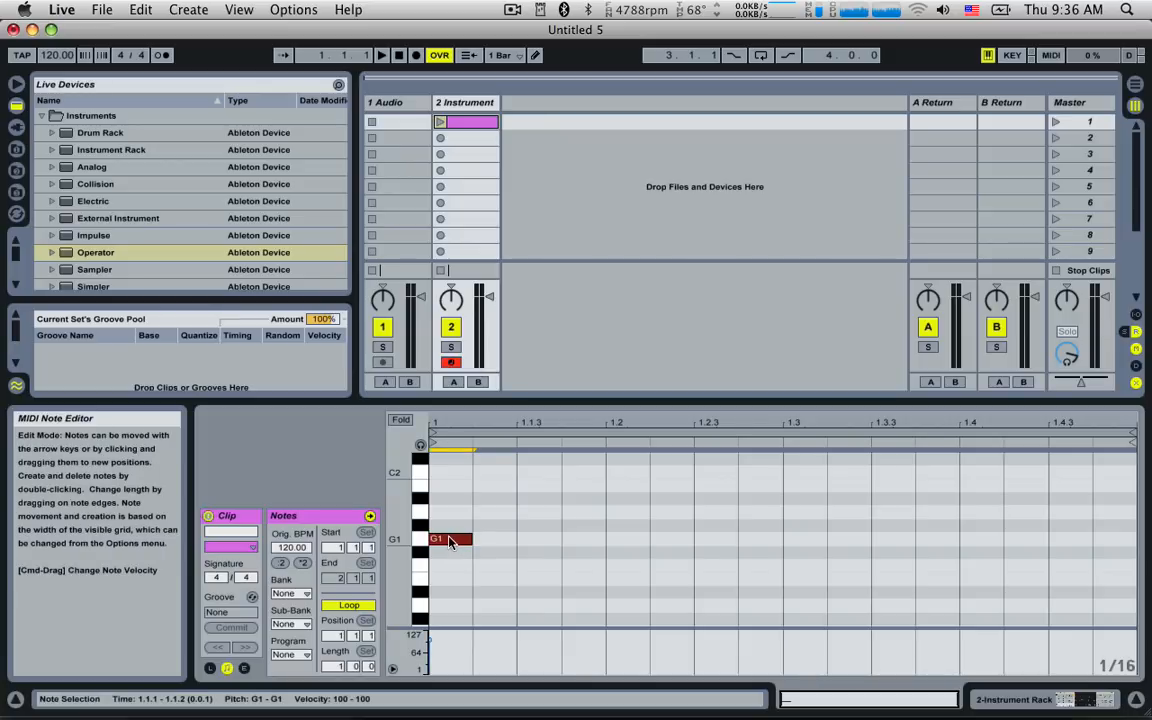
{"action": "double_click", "coordinate": [494, 540]}
{"action": "double_click", "coordinate": [540, 540]}
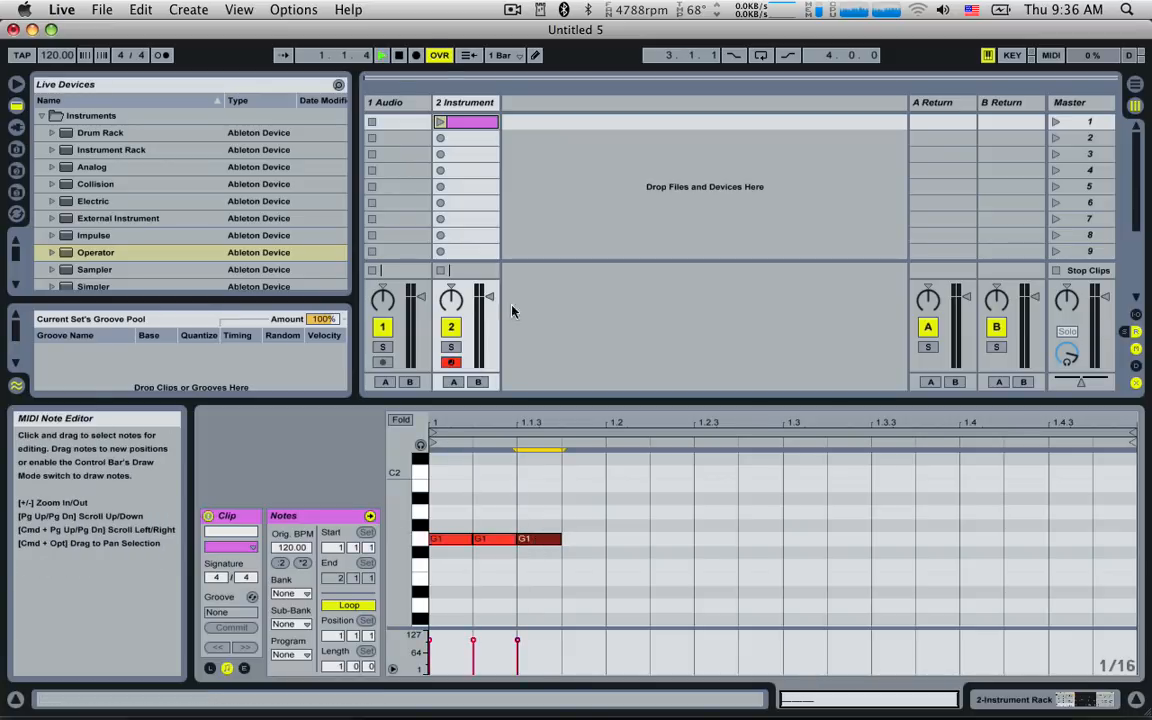
Step: Launch the clip and shorten all three G1 notes together to leave gaps between them
{"action": "left_click", "coordinate": [439, 122]}
{"action": "left_click_drag", "start_coordinate": [584, 504], "coordinate": [394, 563]}
{"action": "left_click_drag", "start_coordinate": [562, 540], "coordinate": [542, 540]}
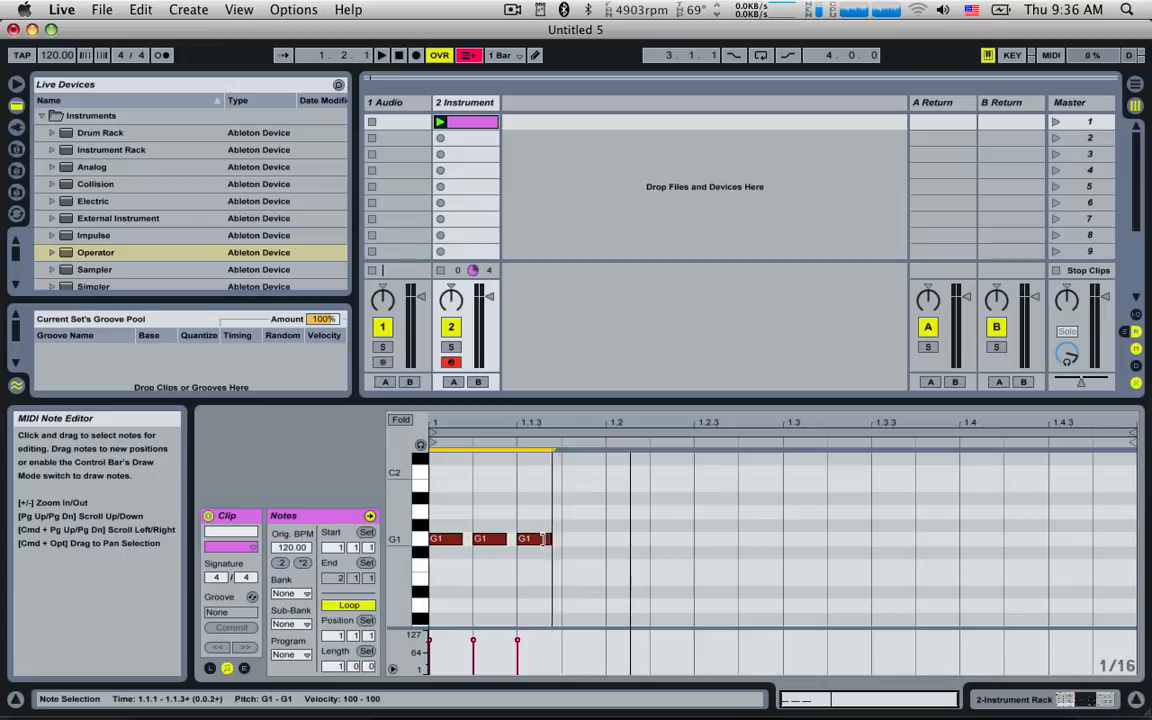
Step: Add a sixteenth G1 note at 1.2.2 and a long G1 note from 1.3 to the end of the bar
{"action": "double_click", "coordinate": [664, 538]}
{"action": "double_click", "coordinate": [768, 540]}
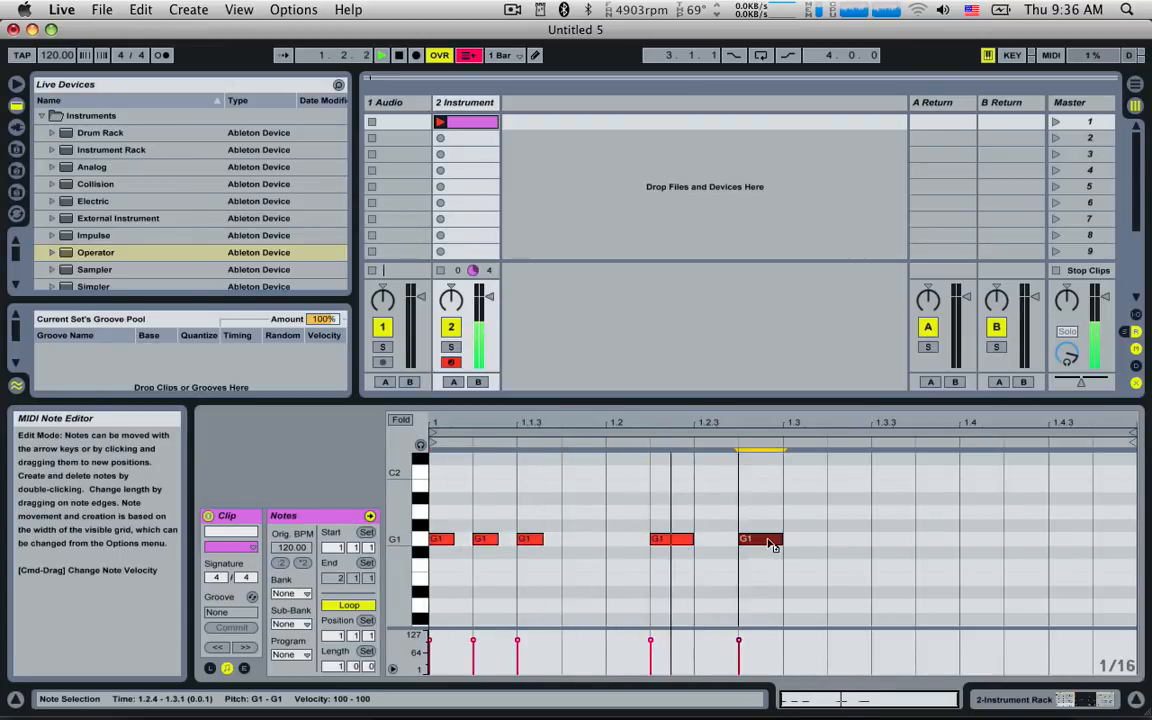
{"action": "left_click_drag", "start_coordinate": [762, 540], "coordinate": [1128, 540]}
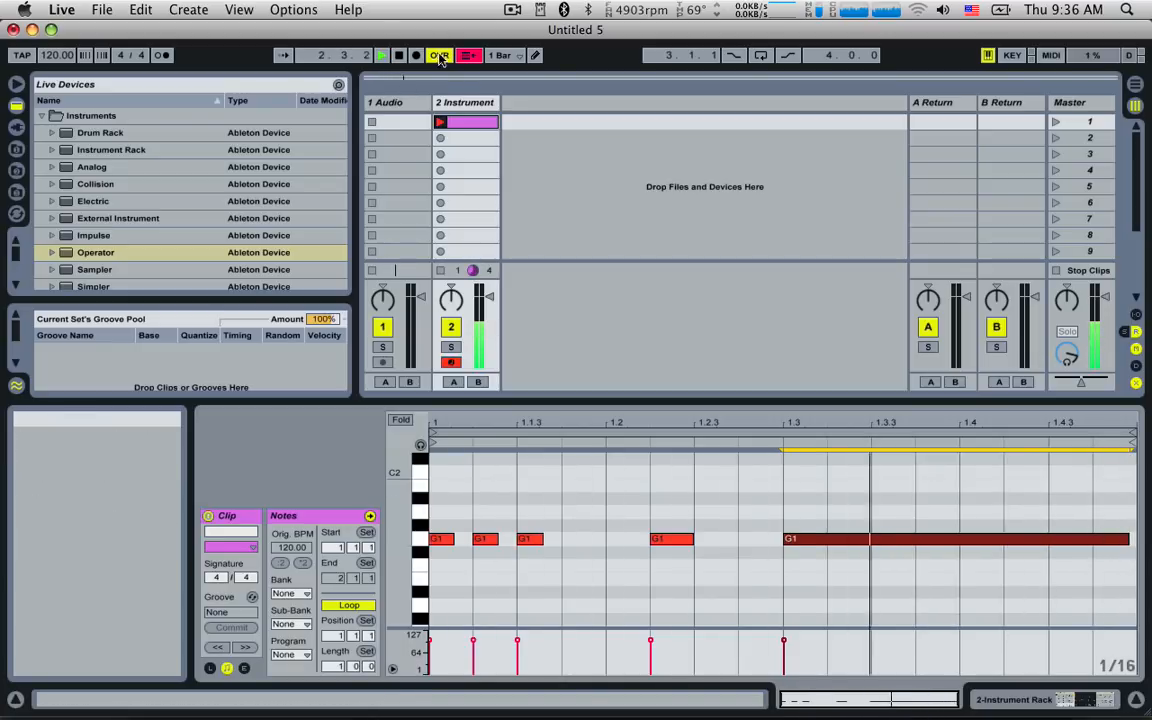
Step: Show the Instrument Rack's chain list, rename the Operator chain as Sub and set oscillator A's Coarse to 0.5
{"action": "double_click", "coordinate": [478, 102]}
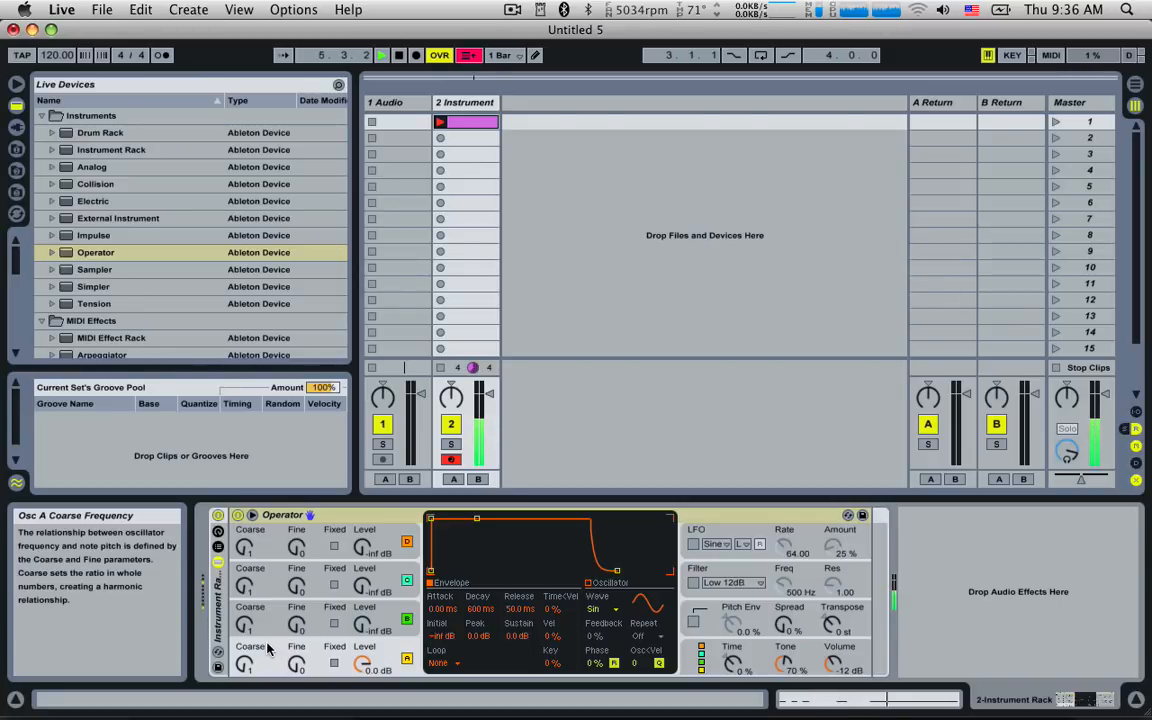
{"action": "key", "text": "super+g"}
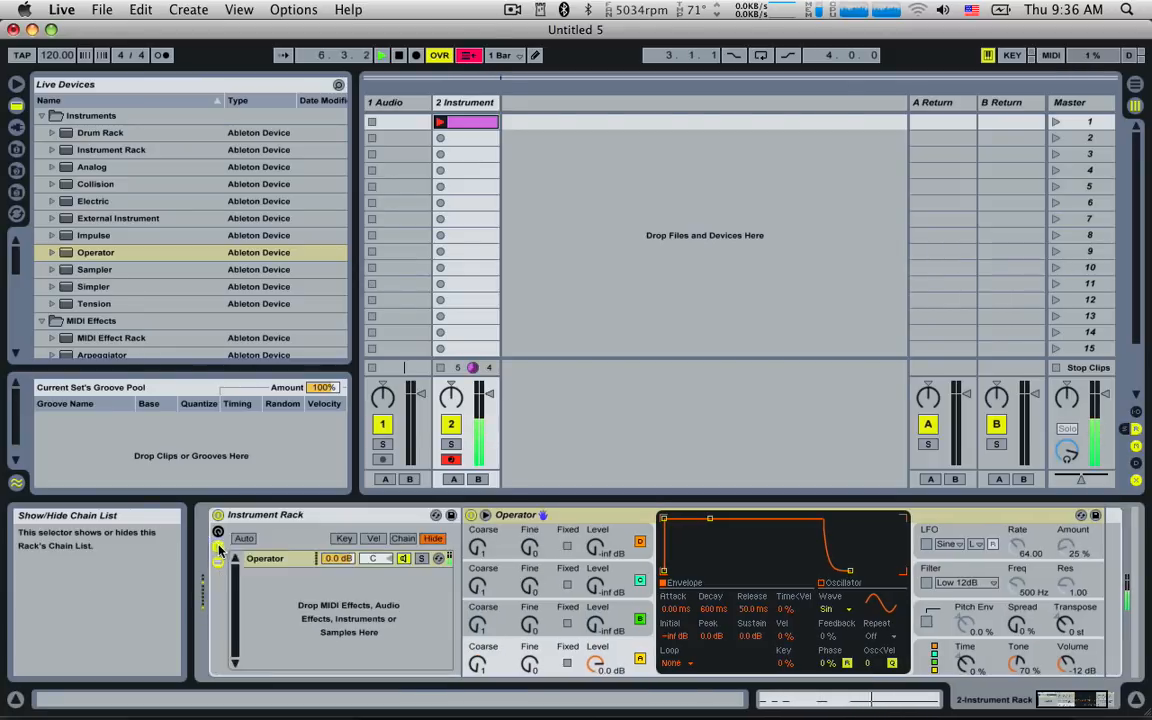
{"action": "type", "text": "Sub"}
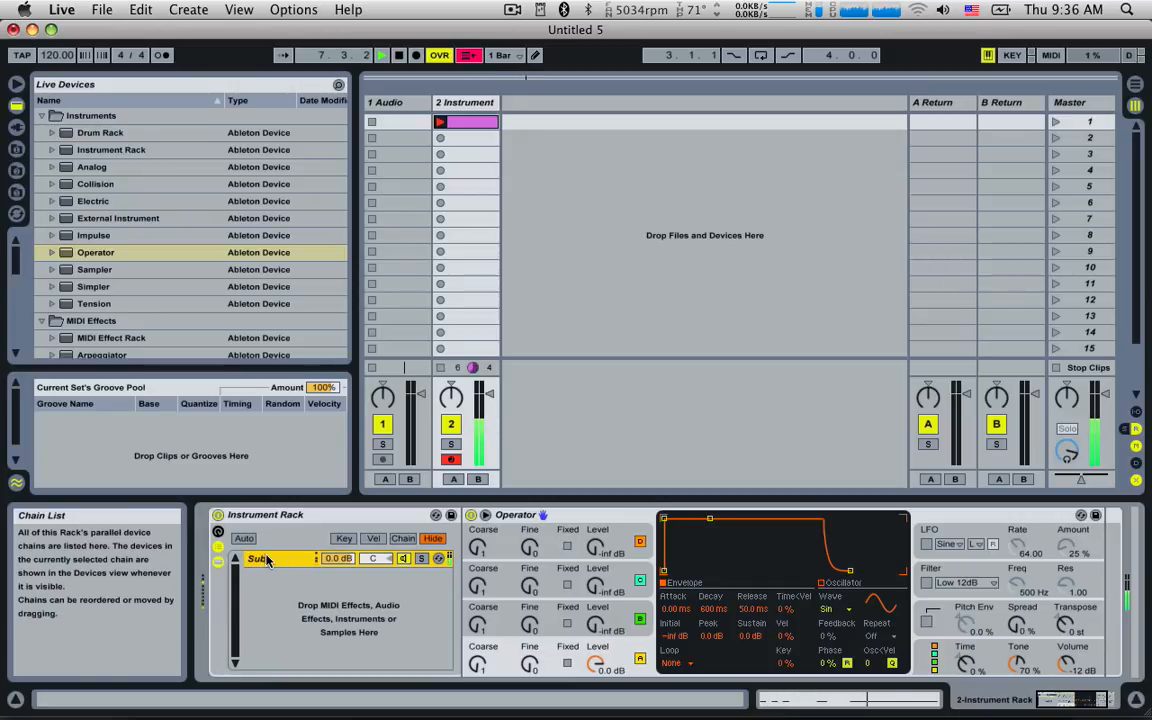
{"action": "left_click_drag", "start_coordinate": [483, 665], "coordinate": [483, 677]}
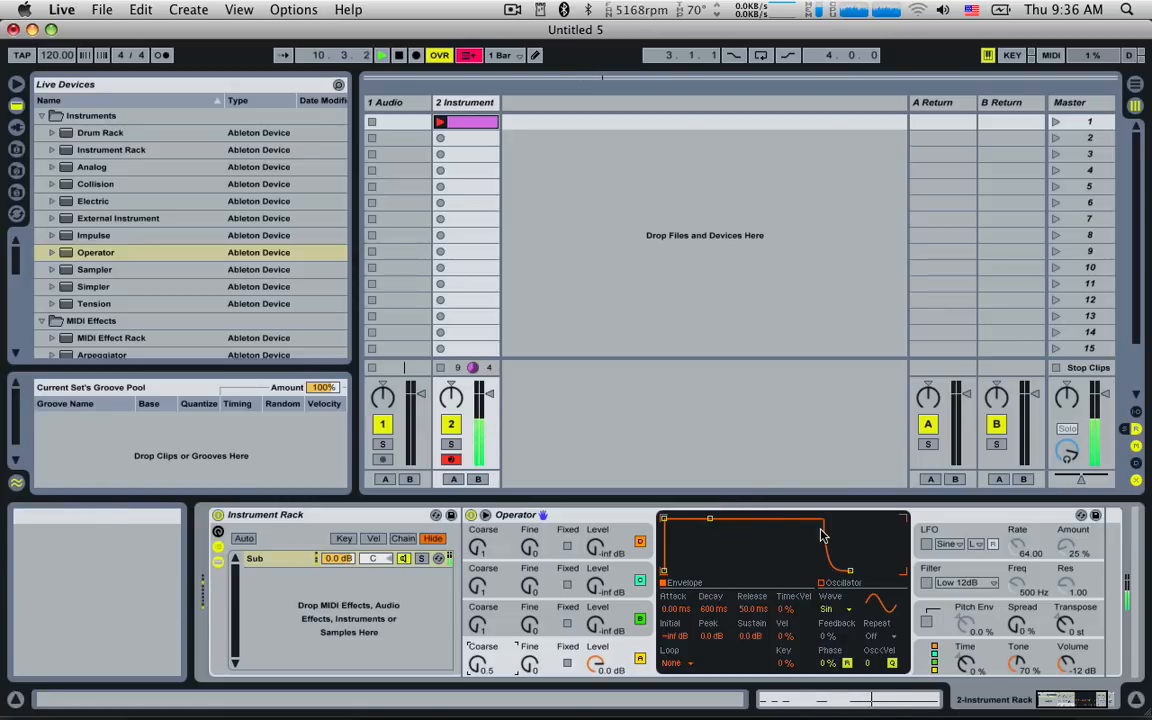
Step: Enable the Sub Operator's pitch envelope with a peak of +29 st and a Pitch Env amount of 43%
{"action": "left_click", "coordinate": [922, 607]}
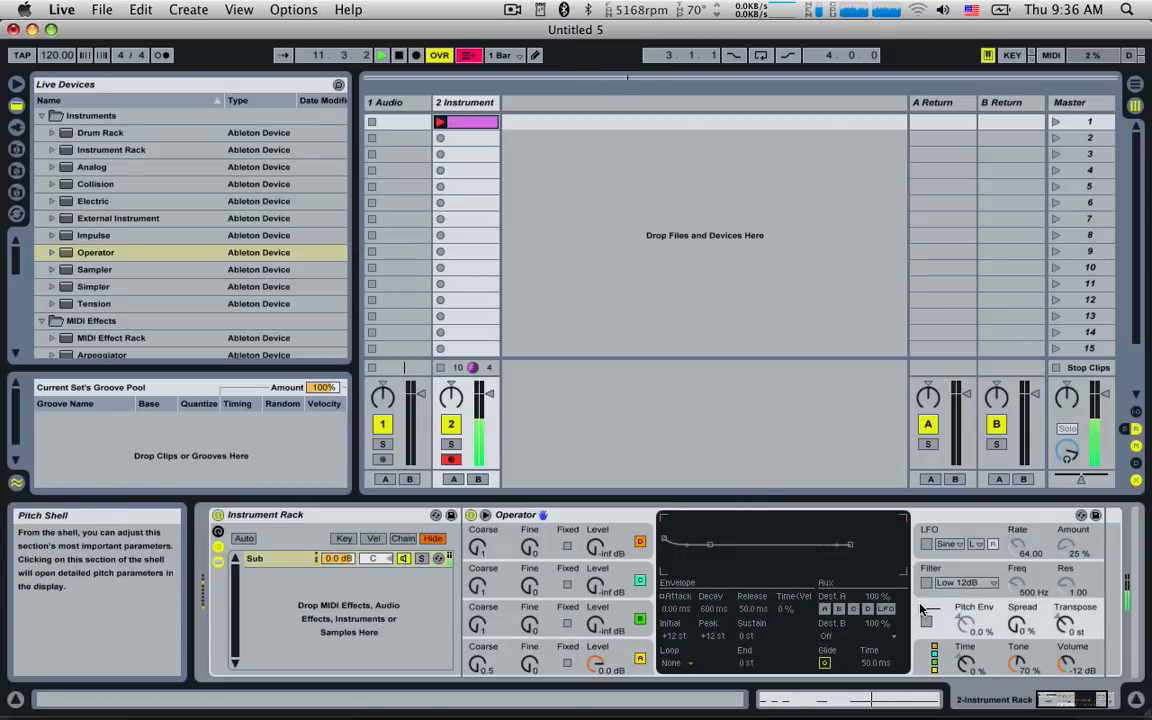
{"action": "left_click", "coordinate": [926, 621]}
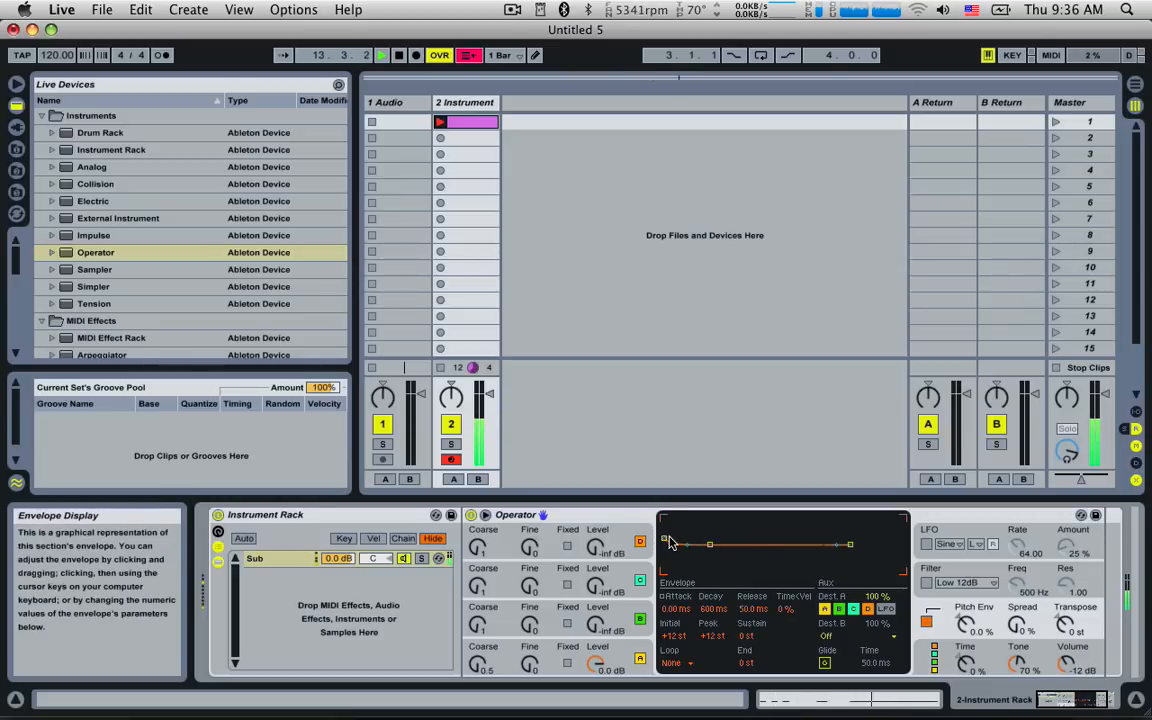
{"action": "left_click_drag", "start_coordinate": [664, 539], "coordinate": [664, 529]}
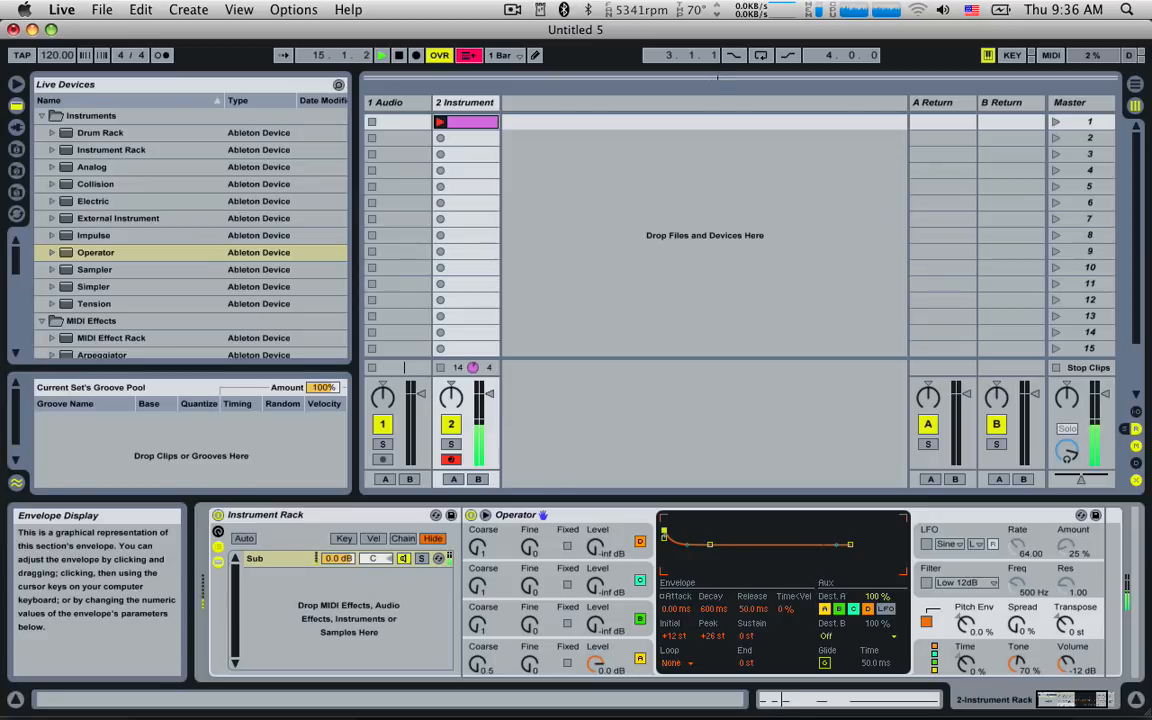
{"action": "left_click", "coordinate": [966, 624]}
{"action": "left_click_drag", "start_coordinate": [966, 624], "coordinate": [966, 604]}
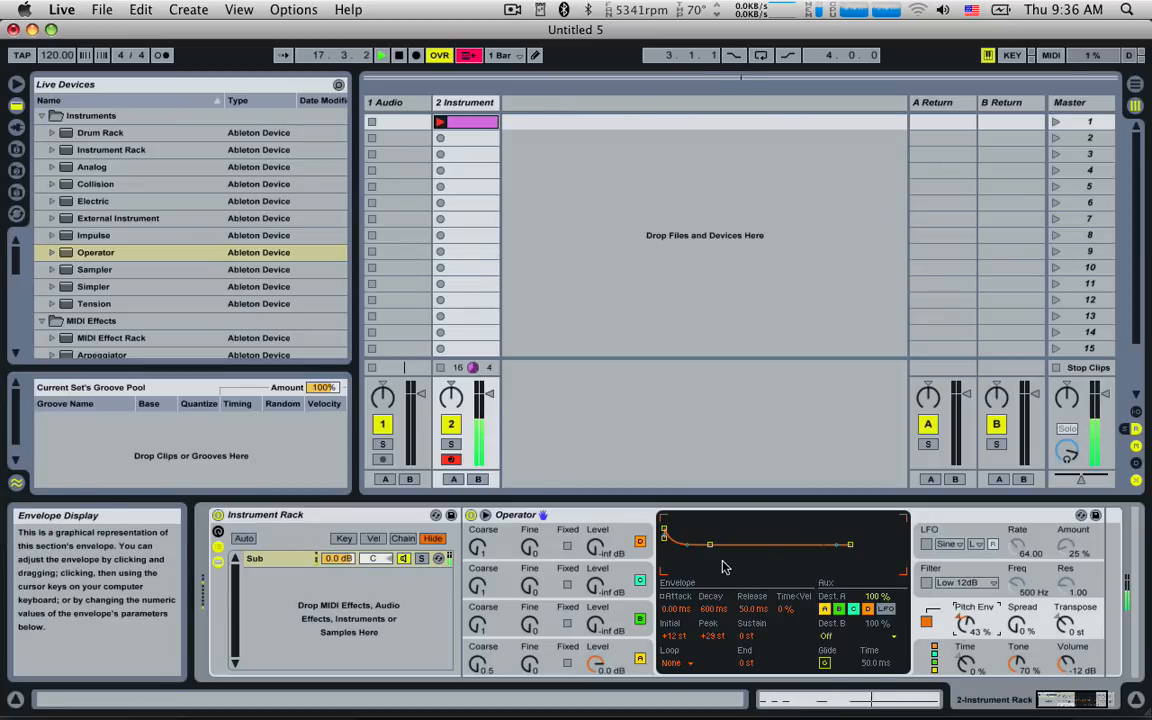
Step: Set the pitch envelope's decay to 87.3 ms and its peak to +48 st
{"action": "left_click", "coordinate": [711, 608]}
{"action": "left_click_drag", "start_coordinate": [713, 609], "coordinate": [713, 640]}
{"action": "left_click_drag", "start_coordinate": [674, 532], "coordinate": [674, 519]}
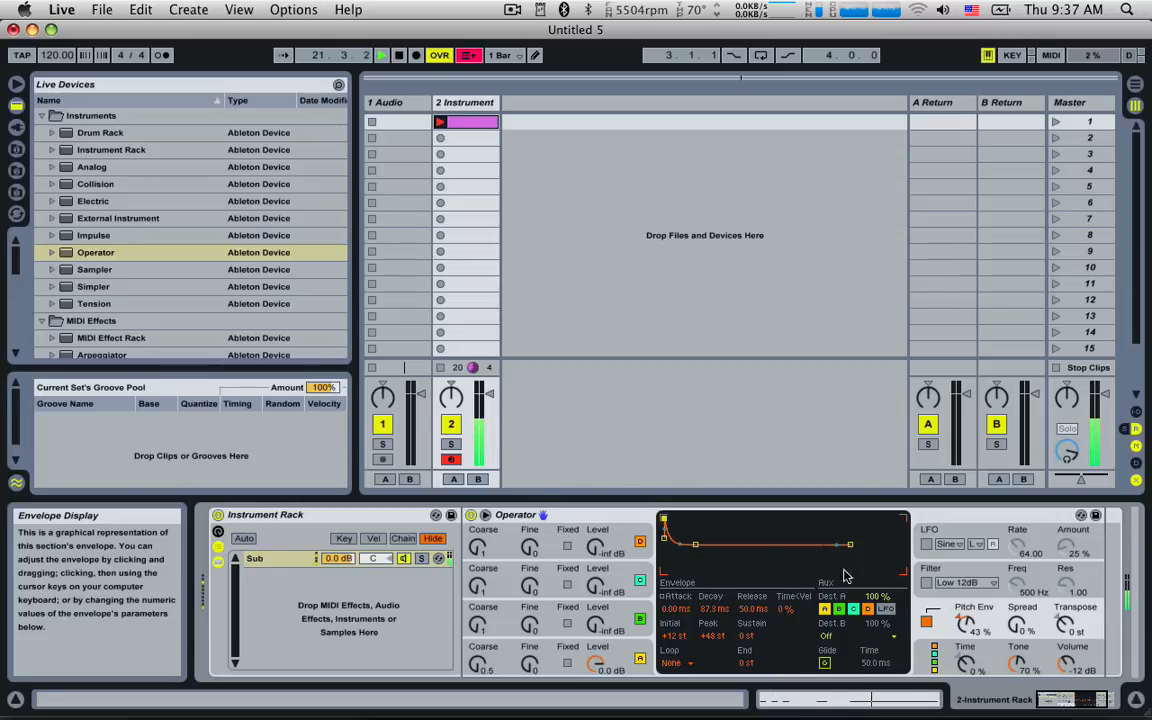
Step: Set the Pitch Env amount to 49% and the peak to +41 st, and compare the sound with the envelope off and on
{"action": "mouse_move", "coordinate": [965, 624]}
{"action": "left_mouse_down"}
{"action": "mouse_move", "coordinate": [965, 600]}
{"action": "mouse_move", "coordinate": [965, 624]}
{"action": "left_mouse_up"}
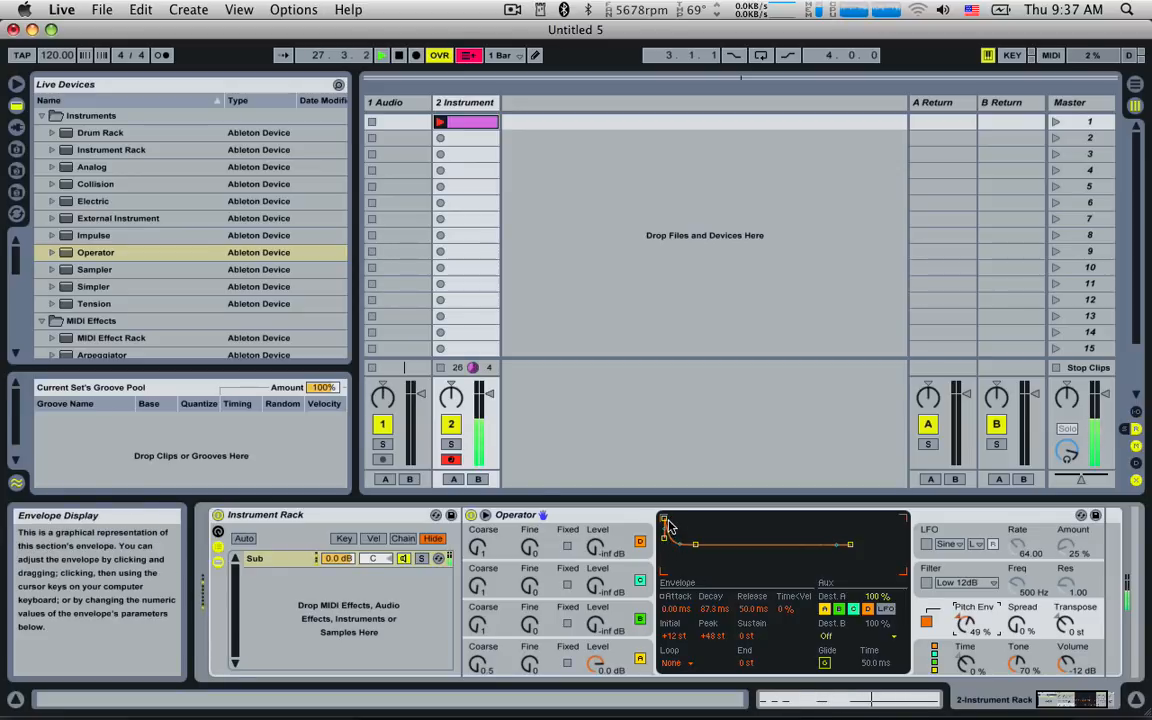
{"action": "left_click_drag", "start_coordinate": [664, 519], "coordinate": [665, 523]}
{"action": "left_click", "coordinate": [926, 623]}
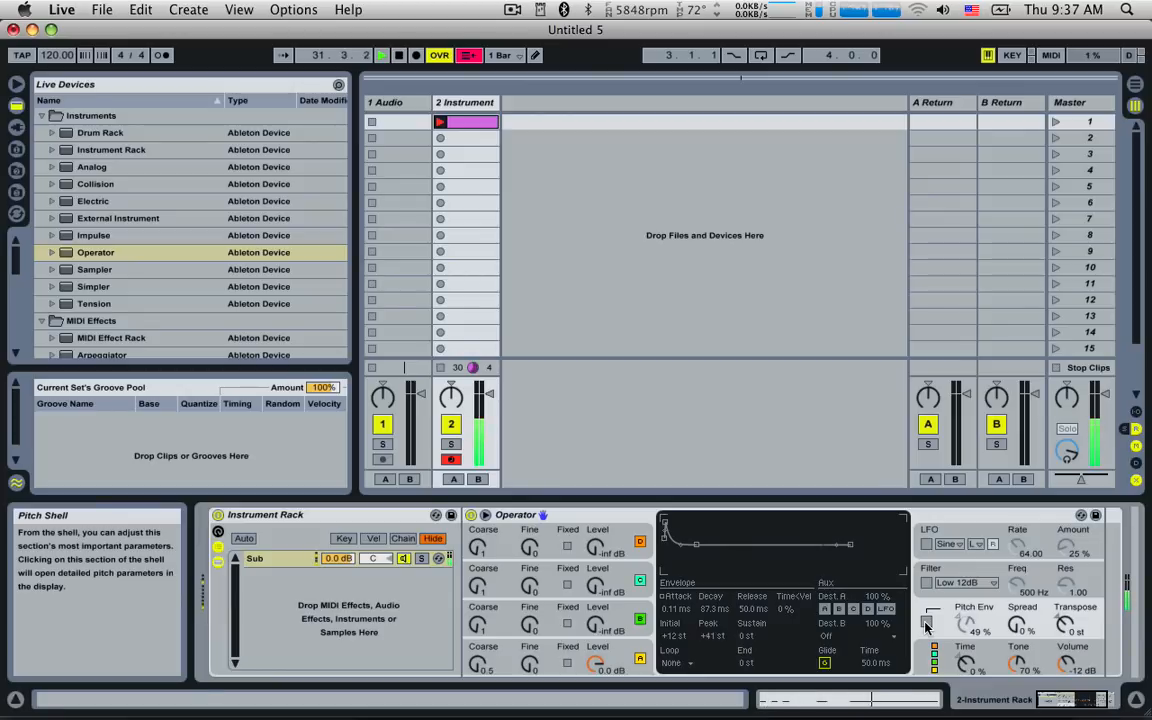
{"action": "left_click", "coordinate": [926, 623]}
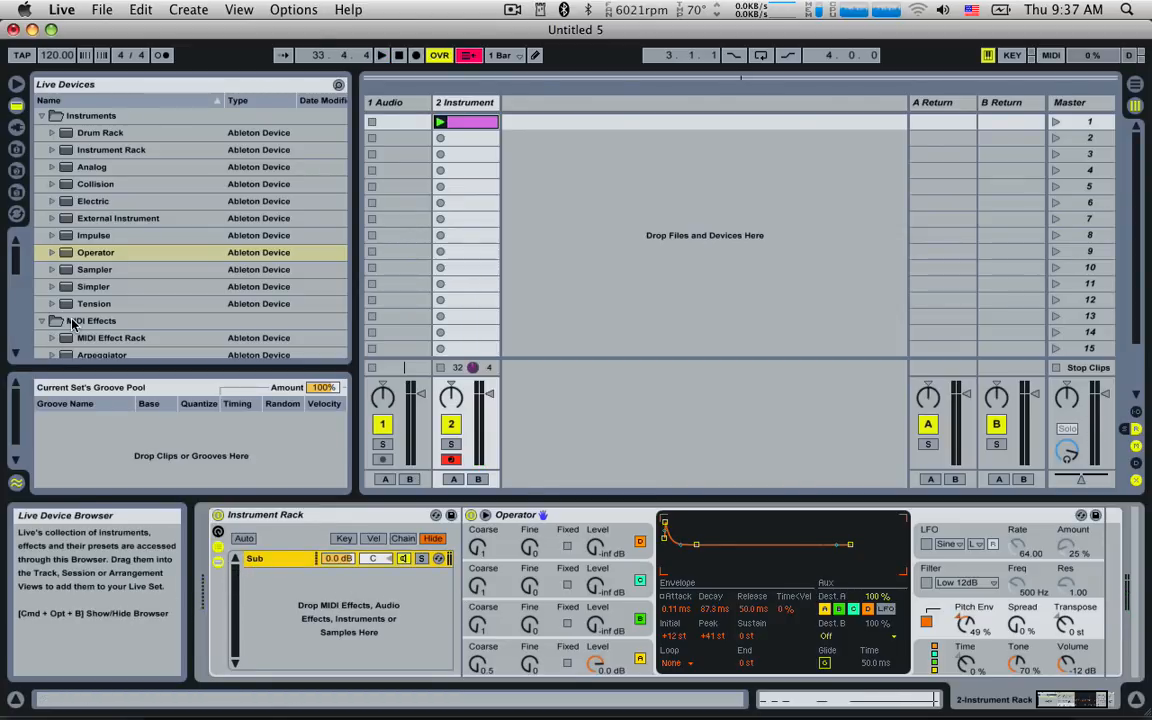
Step: Add a second Operator chain named Tail to the rack and place an EQ Eight after its Operator
{"action": "left_click_drag", "start_coordinate": [85, 256], "coordinate": [266, 588]}
{"action": "key", "text": "super+r"}
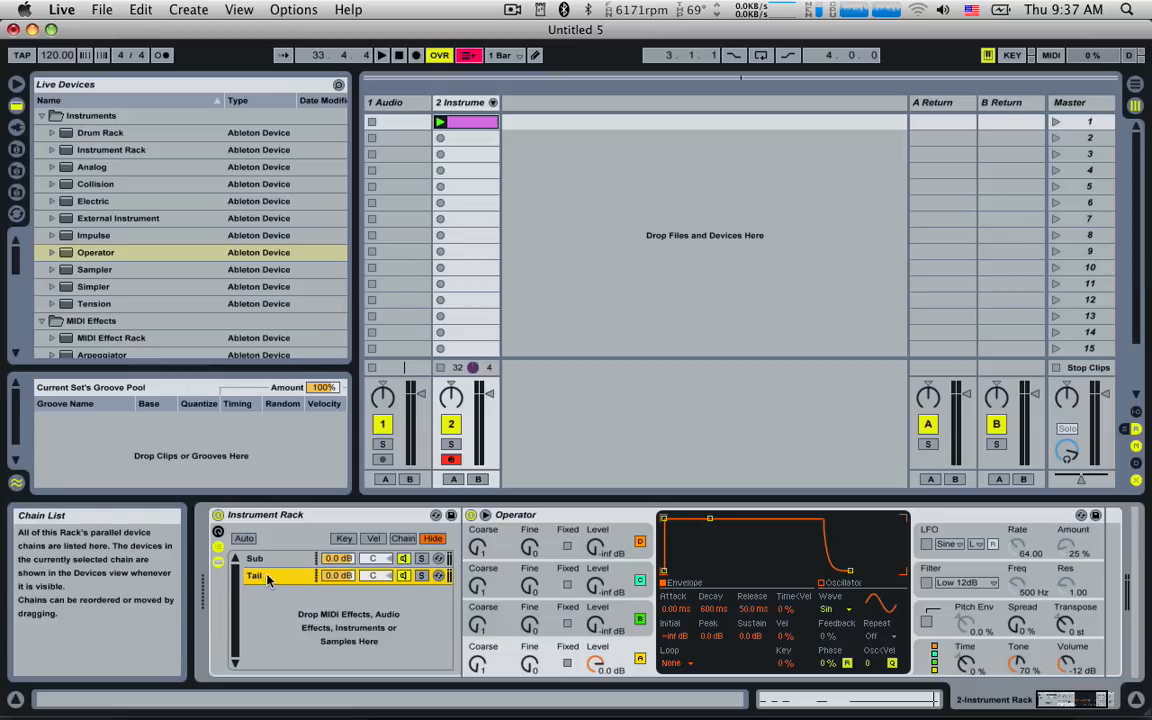
{"action": "scroll", "coordinate": [100, 294], "scroll_direction": "down", "scroll_amount": 3}
{"action": "scroll", "coordinate": [100, 294], "scroll_direction": "down", "scroll_amount": 8}
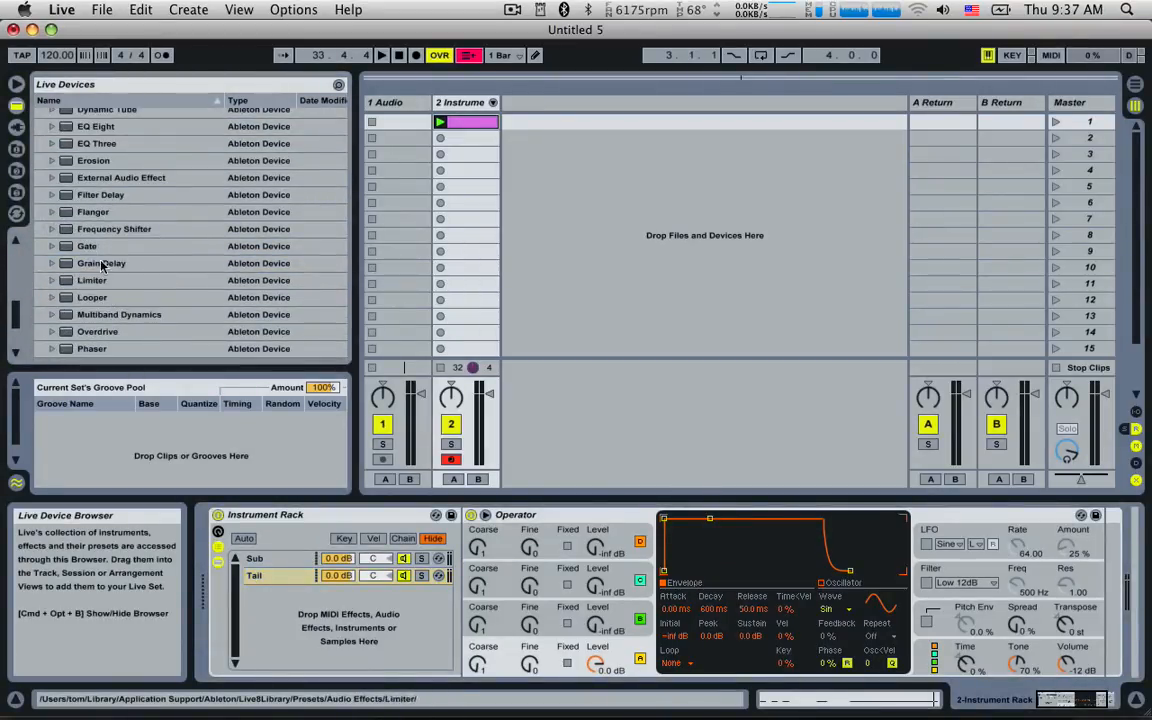
{"action": "left_click", "coordinate": [94, 127]}
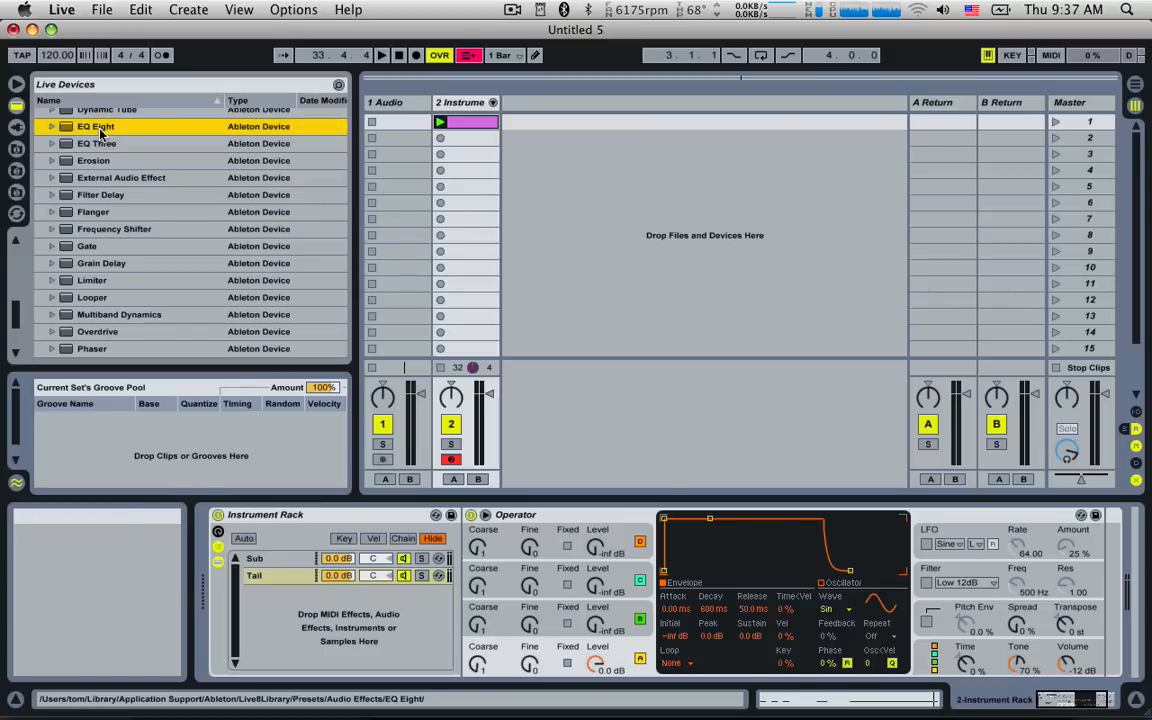
{"action": "left_click_drag", "start_coordinate": [1105, 567], "coordinate": [1095, 567]}
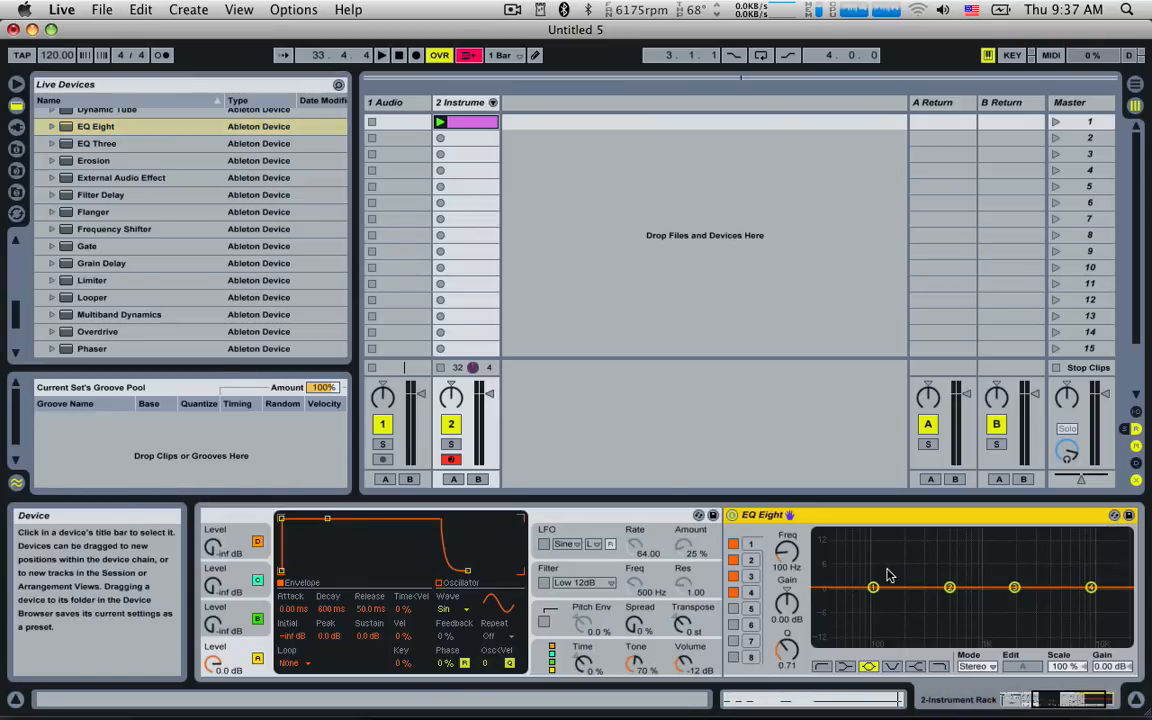
Step: Make band 1 of the Tail chain's EQ Eight a low cut at 155 Hz with a Q of 0.91
{"action": "left_click", "coordinate": [872, 591]}
{"action": "left_click", "coordinate": [822, 666]}
{"action": "mouse_move", "coordinate": [873, 599]}
{"action": "left_mouse_down"}
{"action": "mouse_move", "coordinate": [906, 596]}
{"action": "mouse_move", "coordinate": [893, 595]}
{"action": "left_mouse_up"}
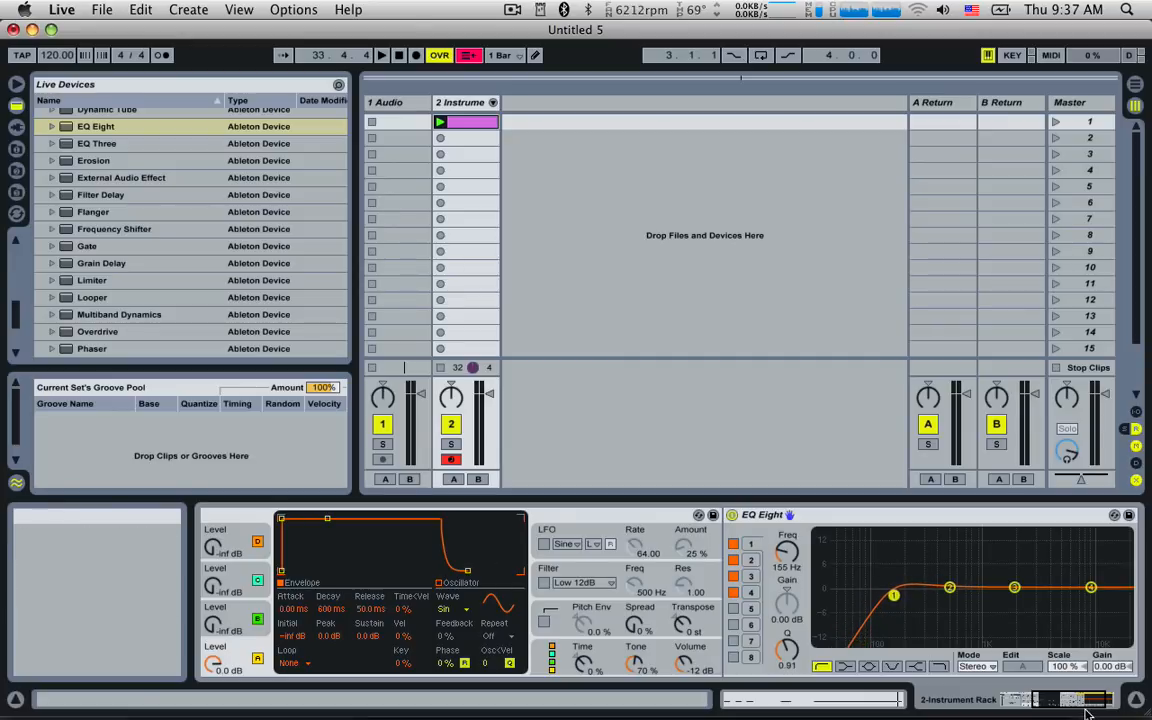
Step: Solo the Tail chain in the Instrument Rack, show its devices and stop playback
{"action": "left_click", "coordinate": [1046, 705]}
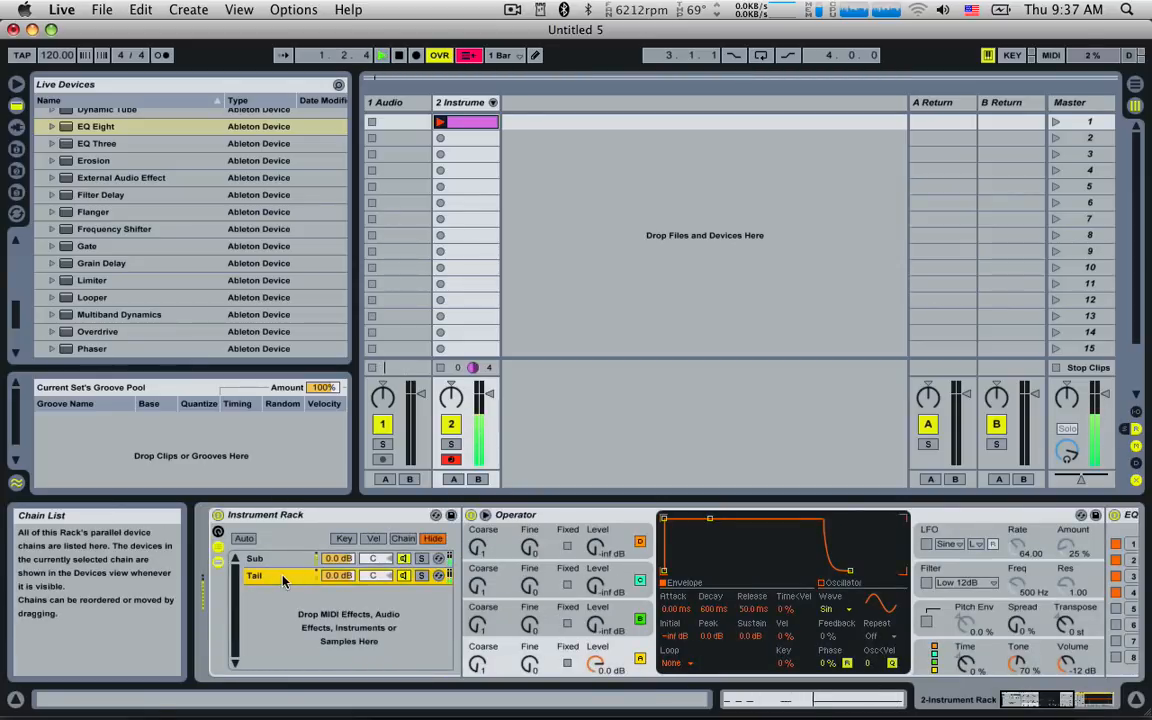
{"action": "left_click", "coordinate": [254, 517]}
{"action": "left_click", "coordinate": [421, 575]}
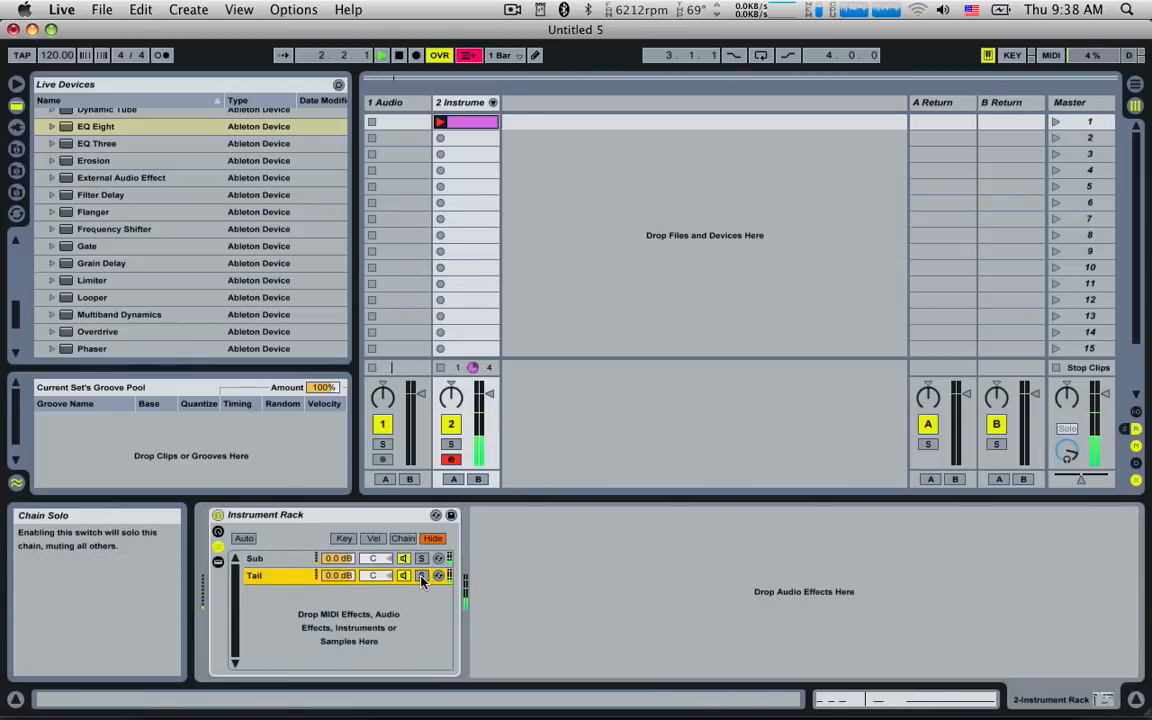
{"action": "double_click", "coordinate": [281, 581]}
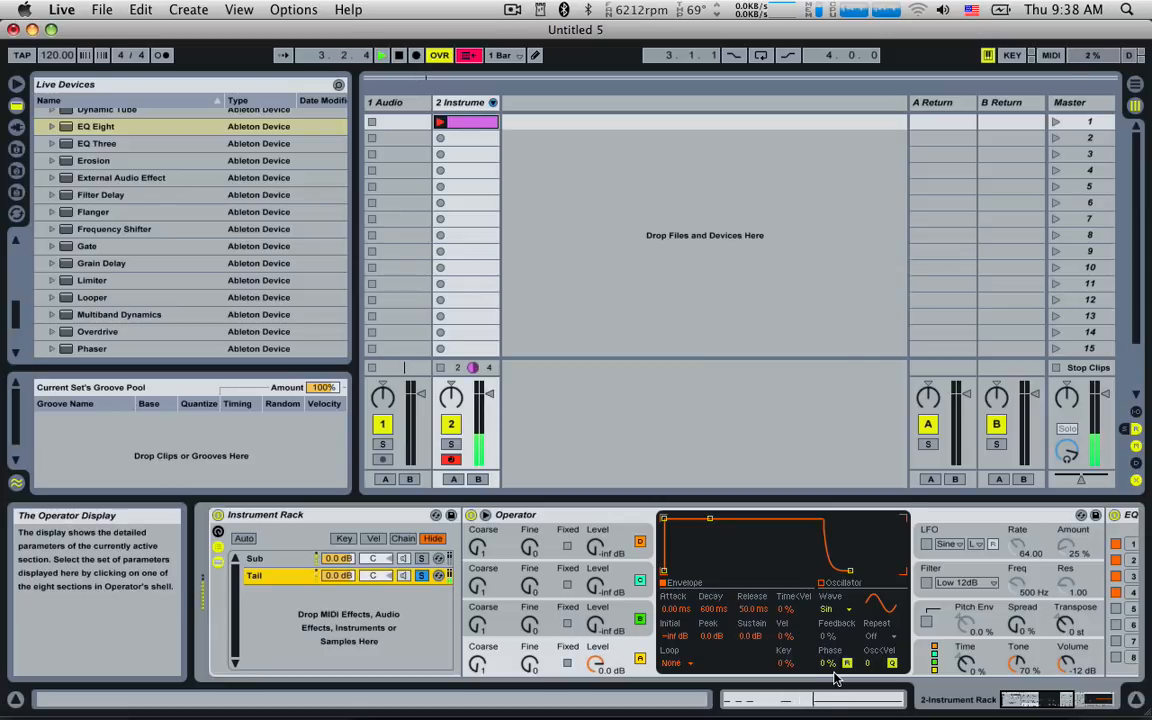
{"action": "key", "text": "space"}
Step: Set the Tail Operator's algorithm to the one with all four oscillators side by side in parallel
{"action": "left_click", "coordinate": [508, 653]}
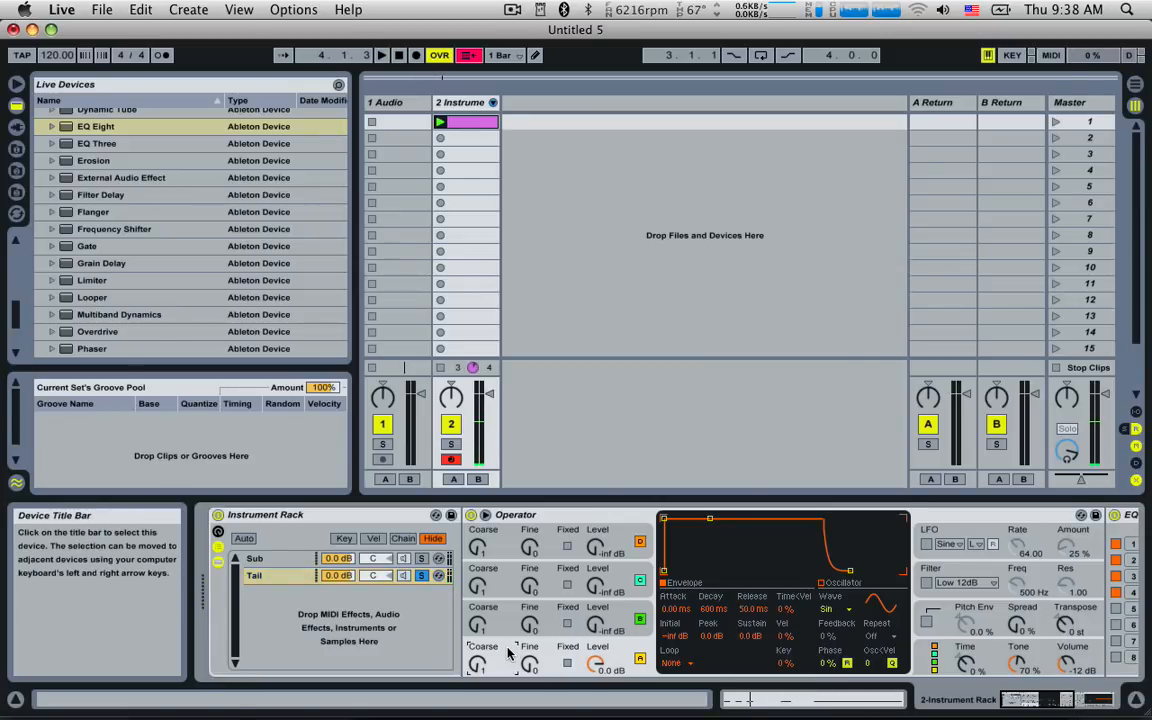
{"action": "left_click", "coordinate": [558, 650]}
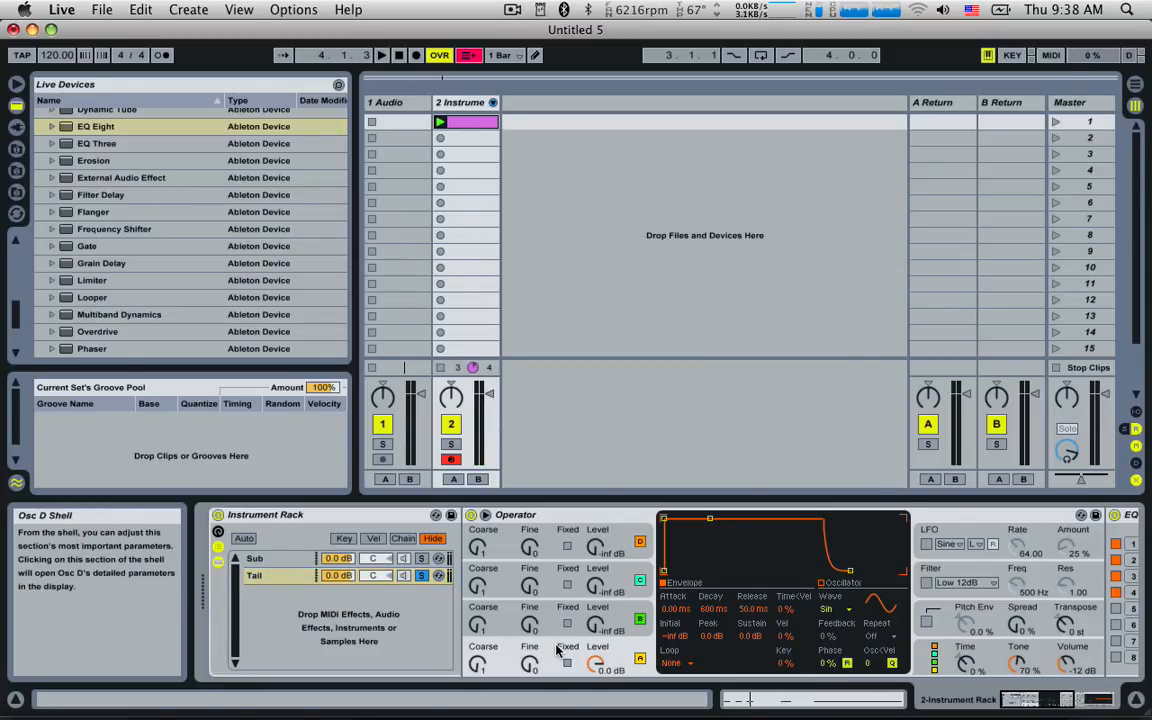
{"action": "left_click", "coordinate": [934, 664]}
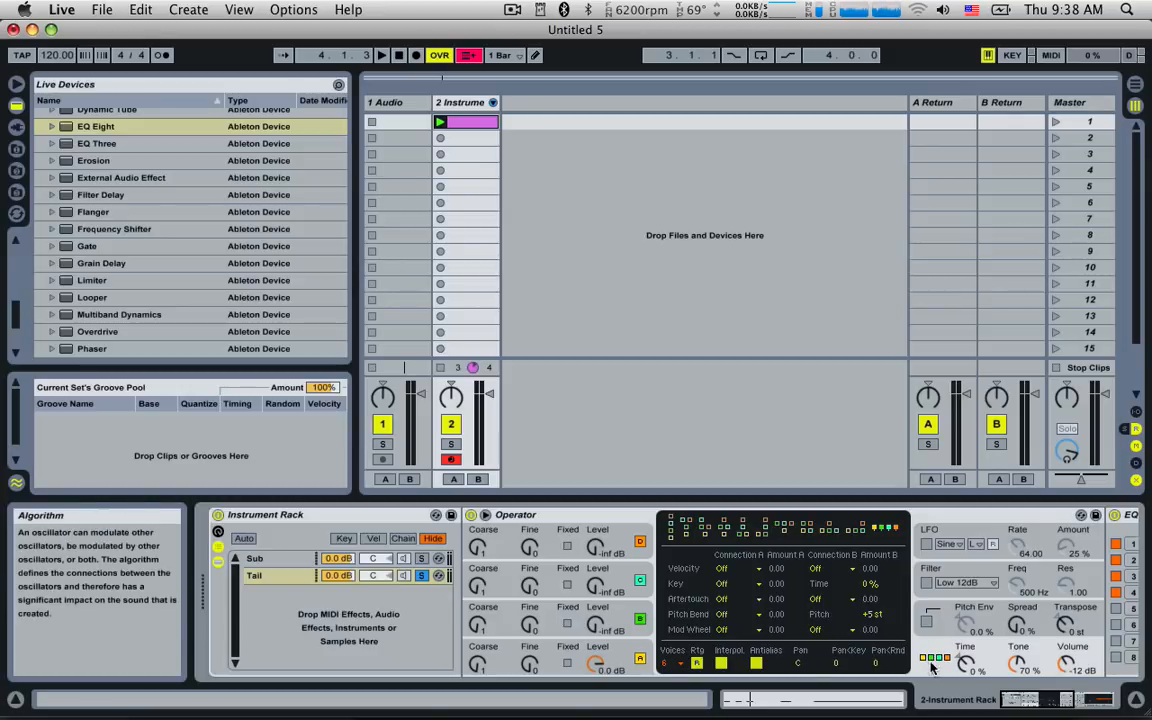
Step: Set oscillator A of the Tail Operator to the Square D waveform with Coarse 0.5, and audition the clip
{"action": "left_click", "coordinate": [515, 651]}
{"action": "left_click", "coordinate": [829, 612]}
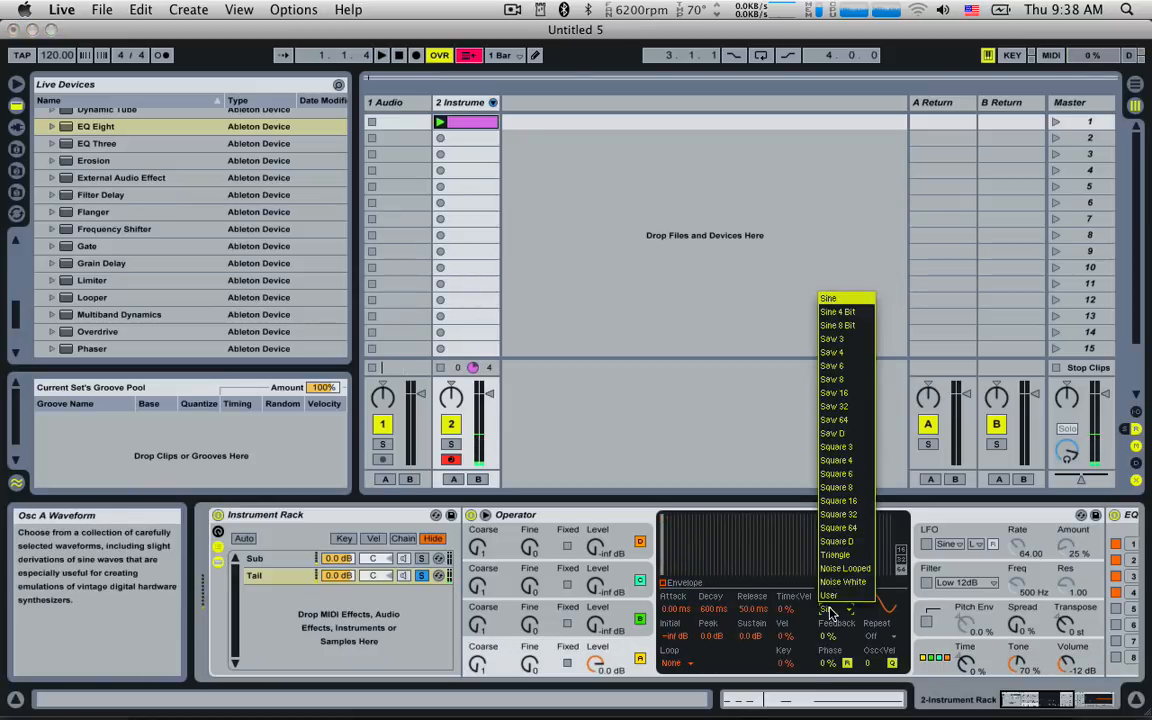
{"action": "left_click", "coordinate": [845, 505]}
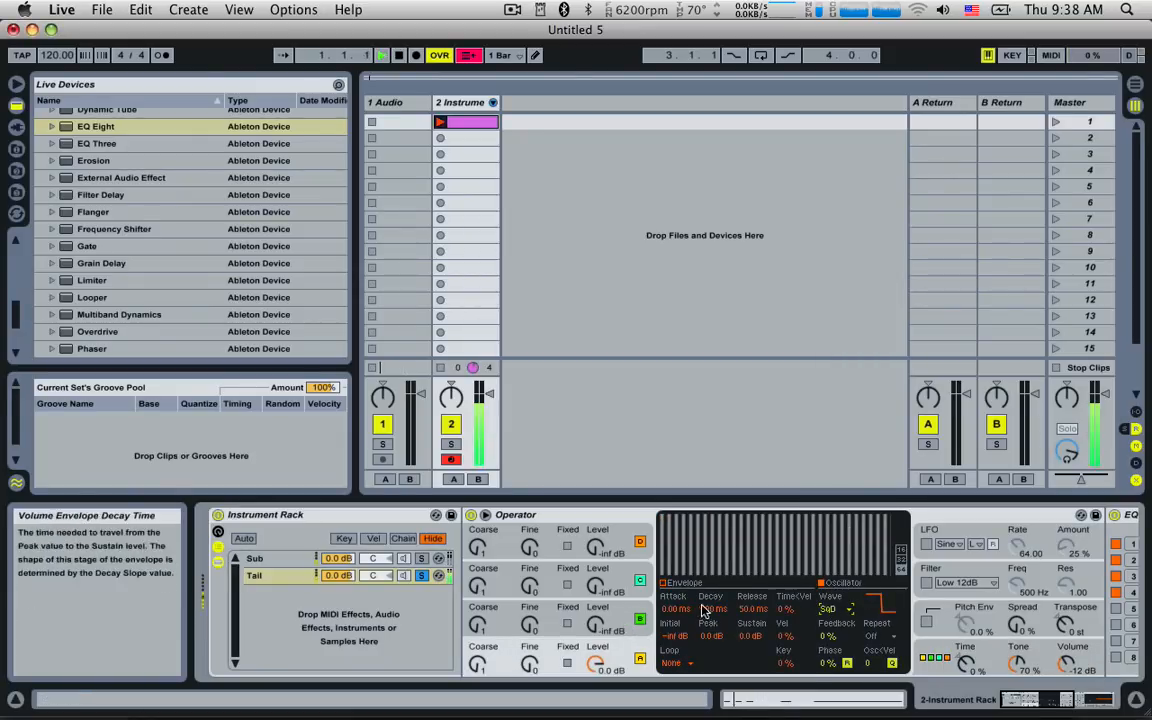
{"action": "key", "text": "space"}
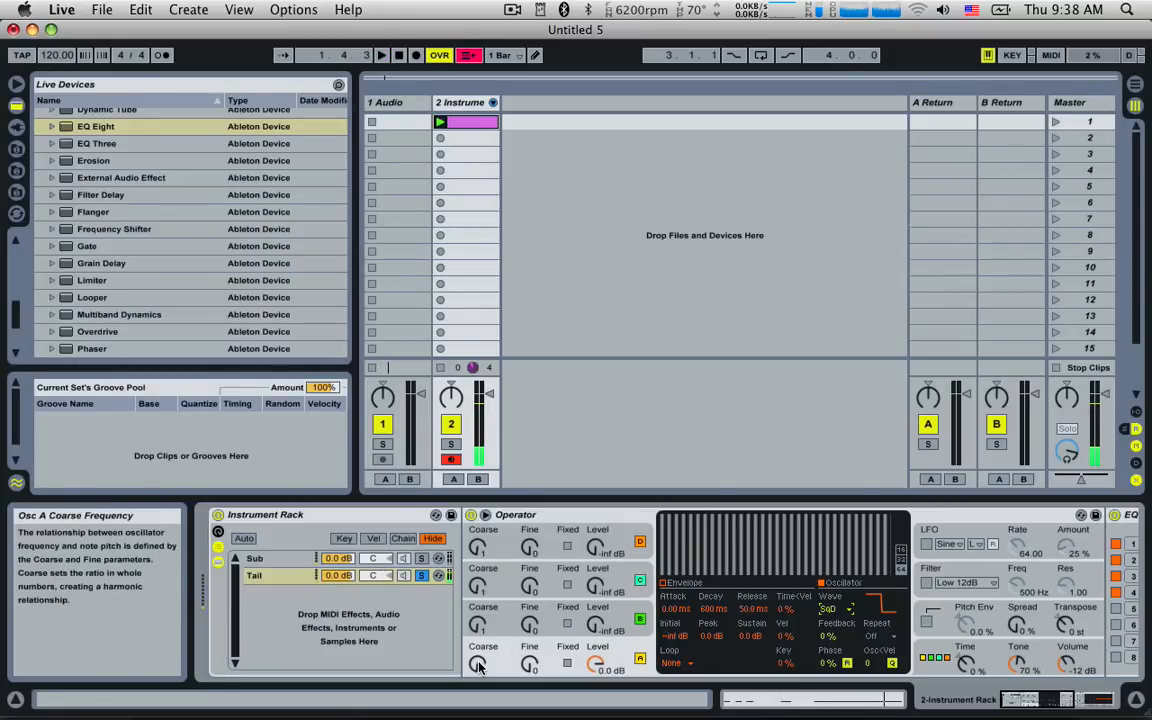
{"action": "left_click_drag", "start_coordinate": [478, 664], "coordinate": [478, 675]}
{"action": "key", "text": "space"}
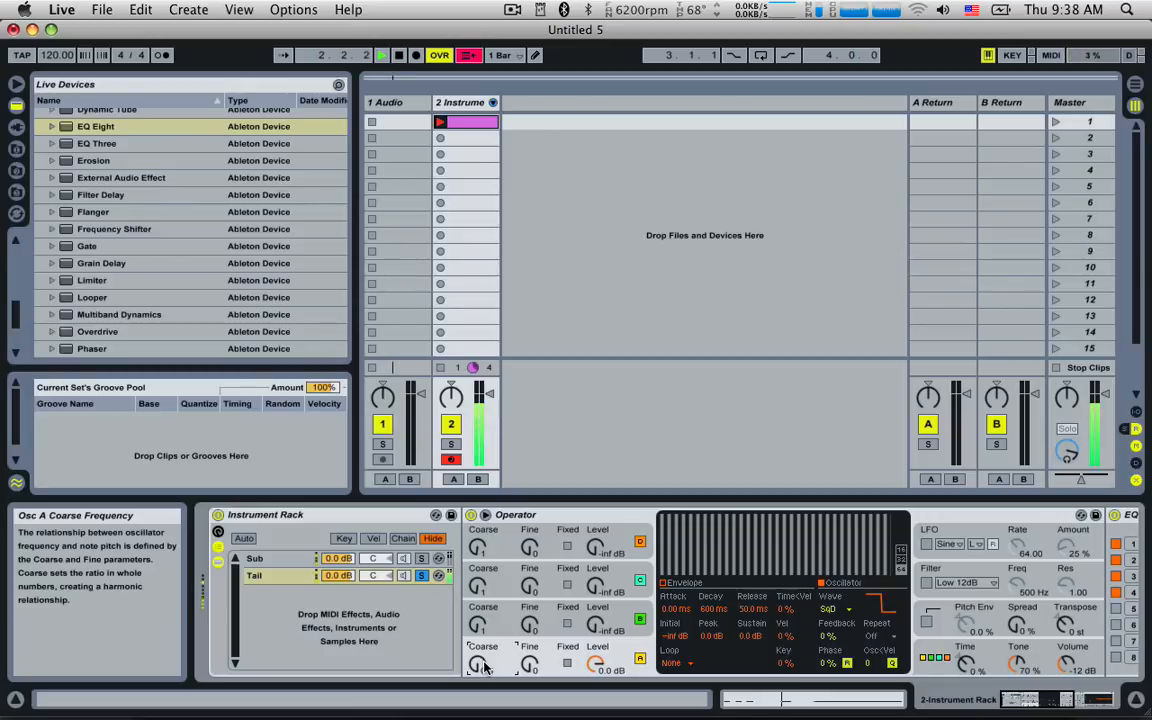
{"action": "key", "text": "space"}
Step: Set oscillator B of the Tail Operator to 0.0 dB level, Coarse 0.5 and the Square D waveform
{"action": "left_click", "coordinate": [513, 624]}
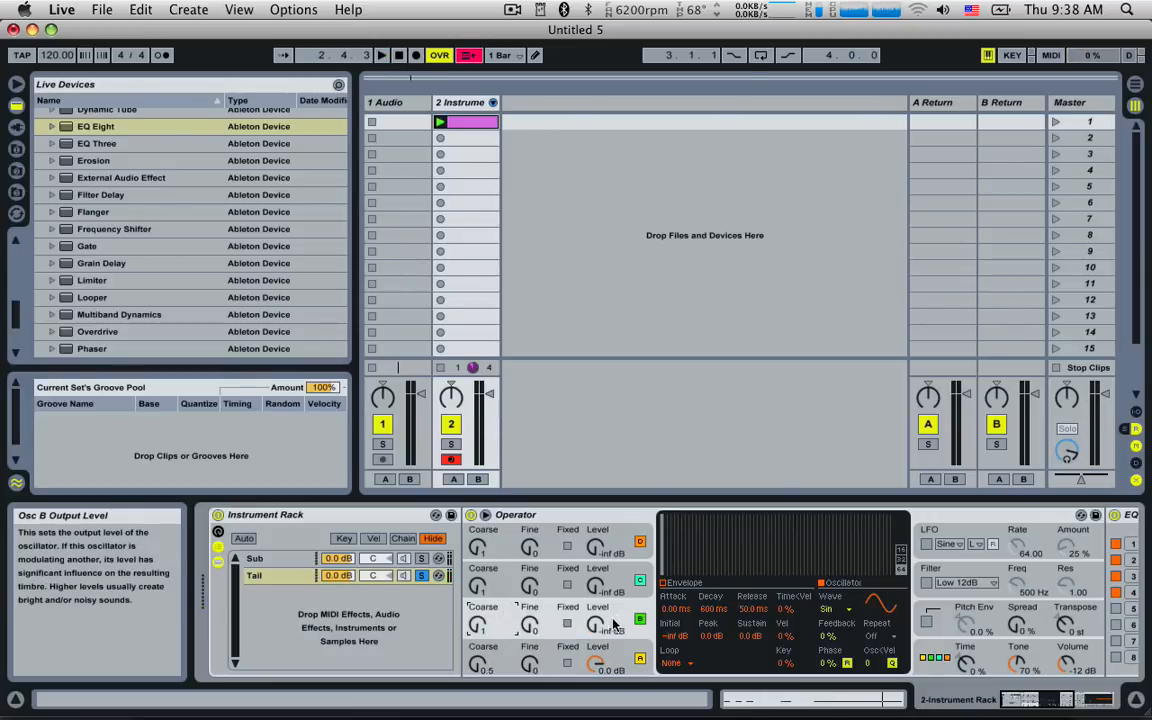
{"action": "key", "text": "space"}
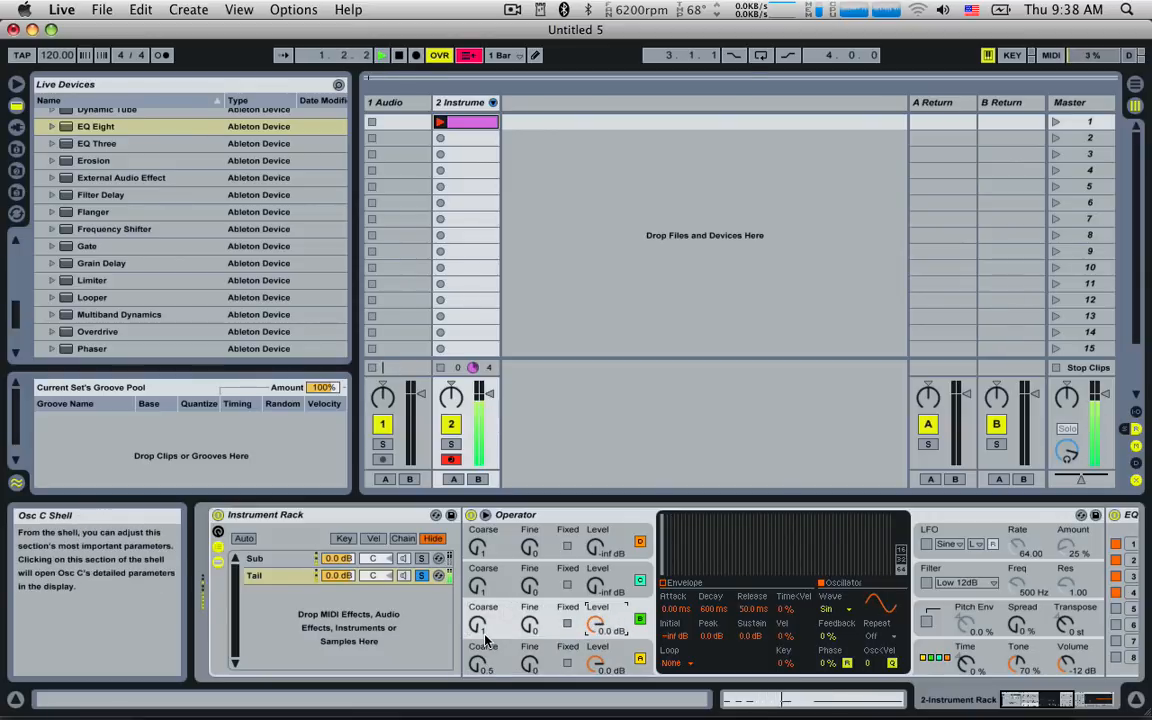
{"action": "left_click_drag", "start_coordinate": [478, 625], "coordinate": [478, 637]}
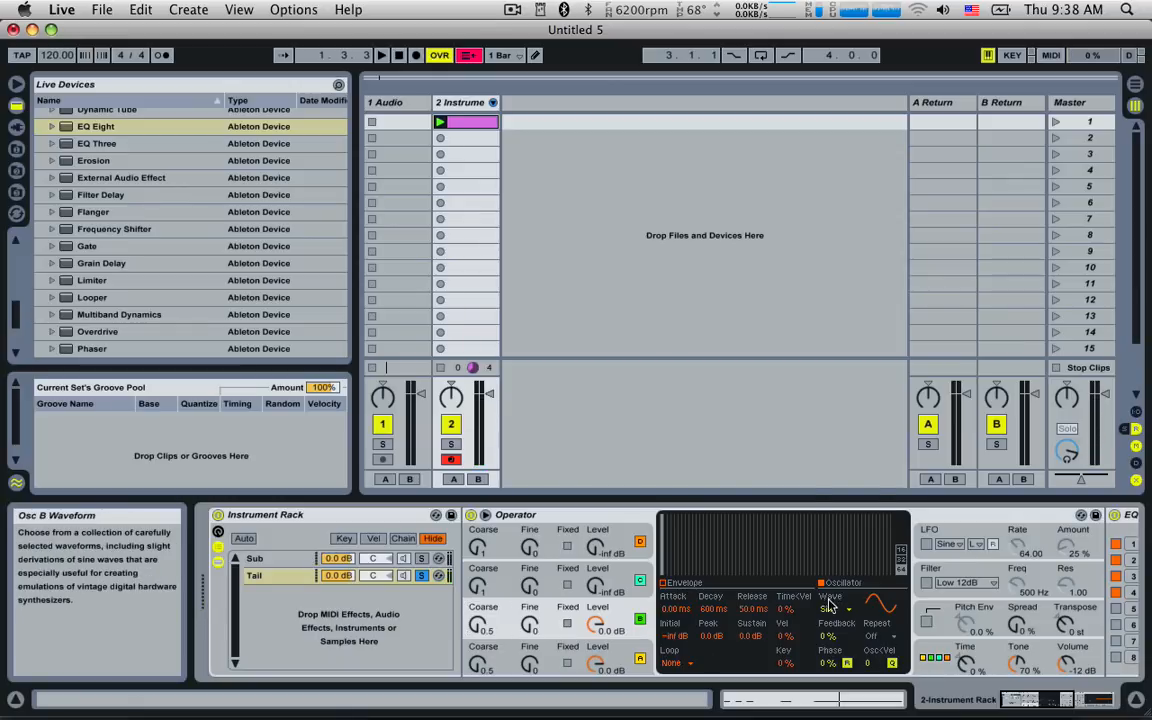
{"action": "left_click", "coordinate": [828, 608]}
{"action": "left_click", "coordinate": [846, 542]}
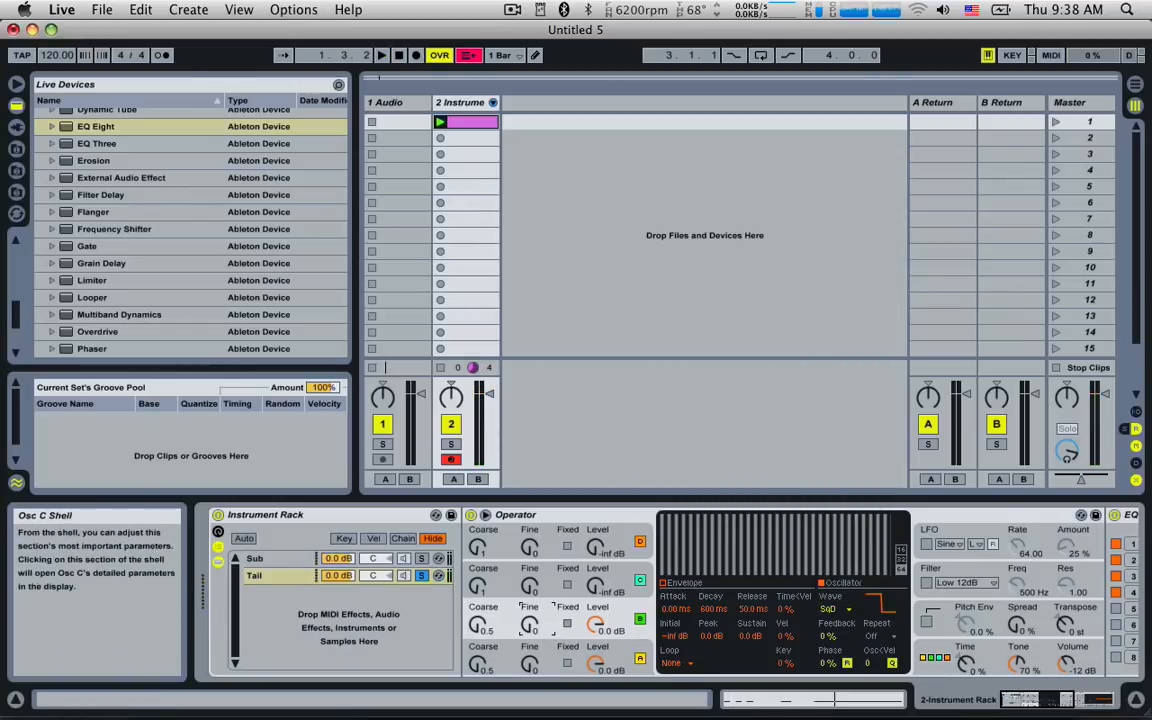
Step: Detune oscillator B with Fine at 10 while keeping Coarse at 0.5, and audition the clip
{"action": "left_click_drag", "start_coordinate": [530, 624], "coordinate": [530, 619]}
{"action": "key", "text": "space"}
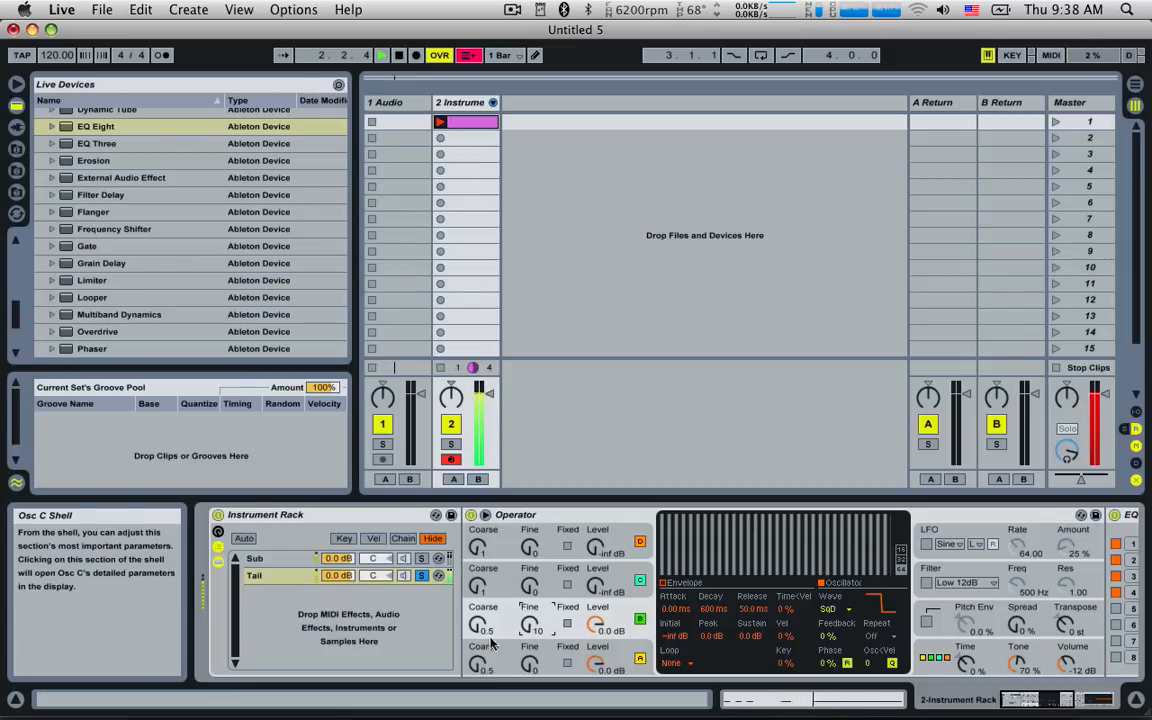
{"action": "mouse_move", "coordinate": [476, 632]}
{"action": "left_mouse_down"}
{"action": "mouse_move", "coordinate": [476, 664]}
{"action": "mouse_move", "coordinate": [479, 630]}
{"action": "left_mouse_up"}
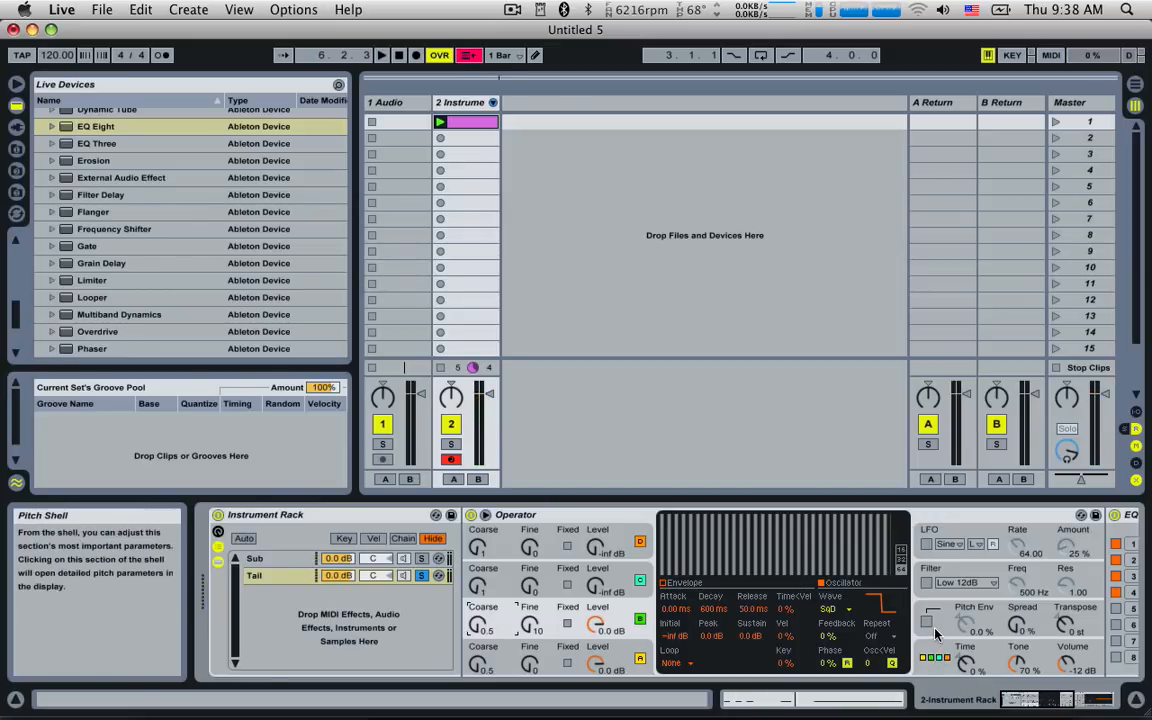
Step: Turn on the Tail Operator's Low 12dB filter and set its cutoff frequency to 113 Hz
{"action": "left_click", "coordinate": [926, 582]}
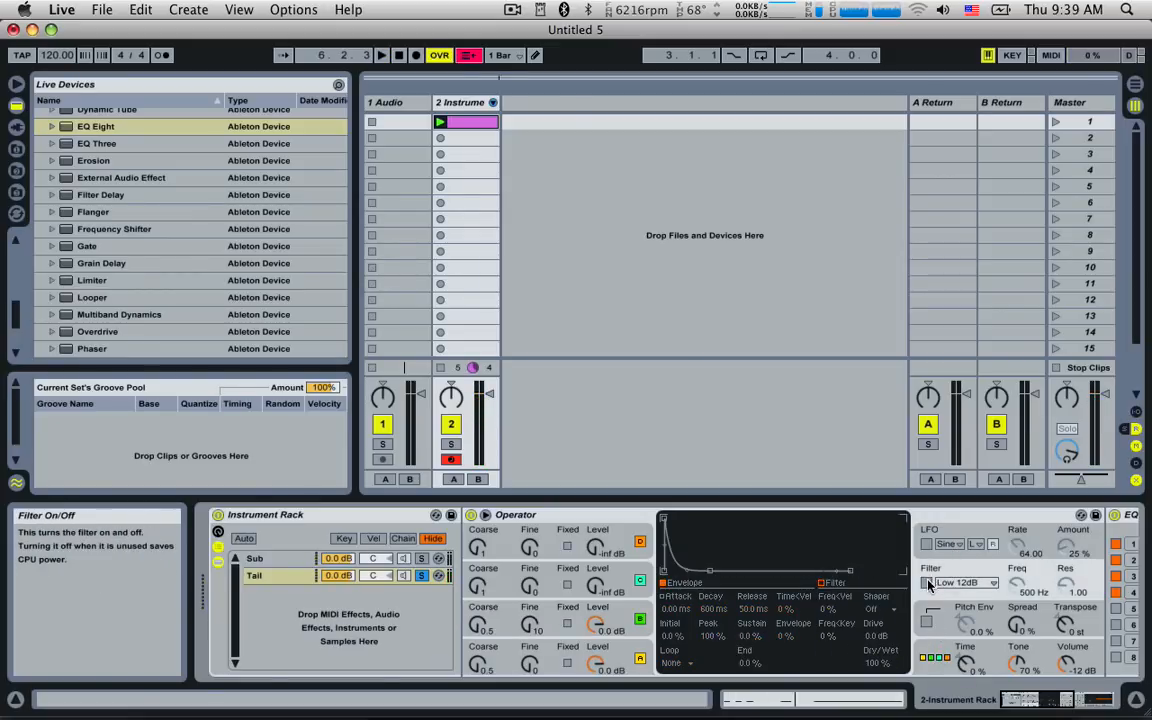
{"action": "key", "text": "space"}
{"action": "mouse_move", "coordinate": [1018, 588]}
{"action": "left_mouse_down"}
{"action": "mouse_move", "coordinate": [1018, 627]}
{"action": "mouse_move", "coordinate": [1018, 592]}
{"action": "left_mouse_up"}
{"action": "key", "text": "space"}
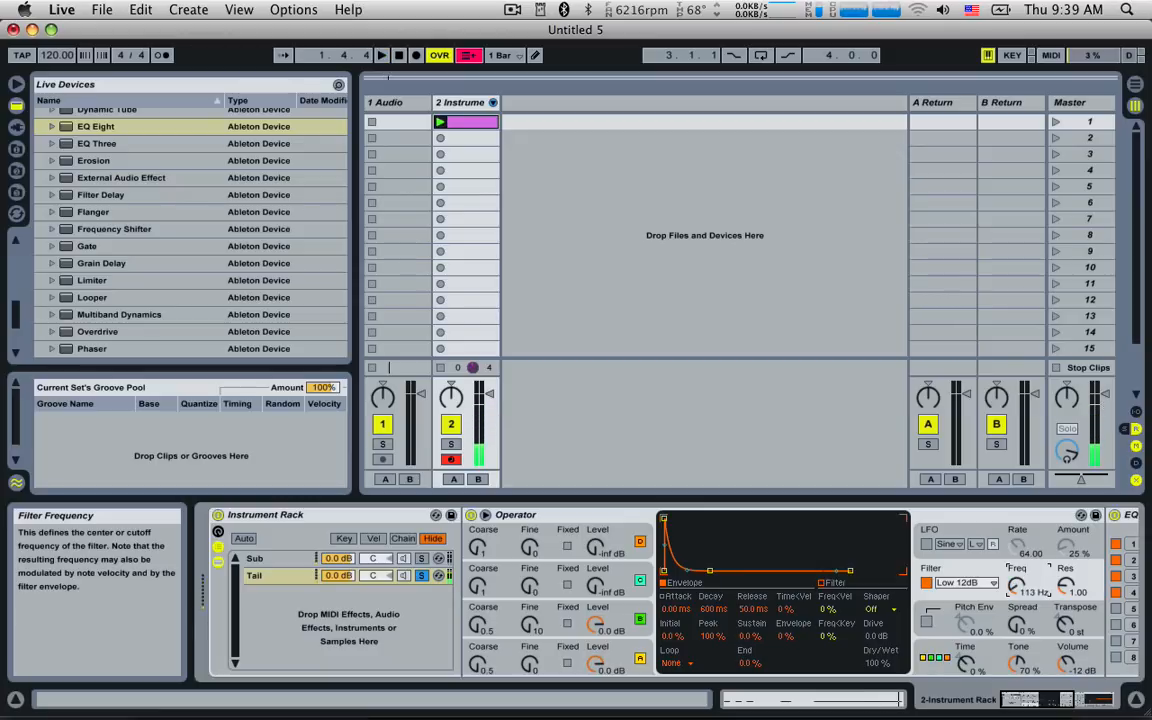
Step: Set the filter envelope's attack to 2.17 s and its amount to 39%, and lower the filter cutoff to 33.2 Hz
{"action": "left_click_drag", "start_coordinate": [664, 518], "coordinate": [728, 519]}
{"action": "key", "text": "space"}
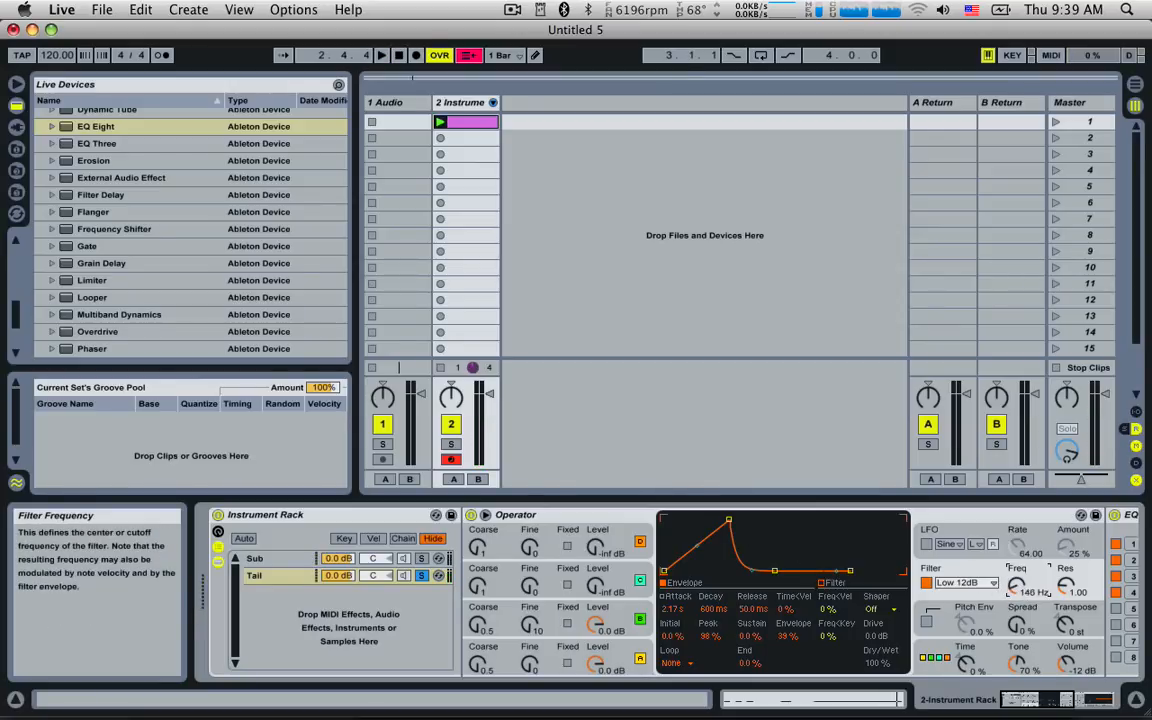
{"action": "left_click_drag", "start_coordinate": [1016, 591], "coordinate": [1012, 610]}
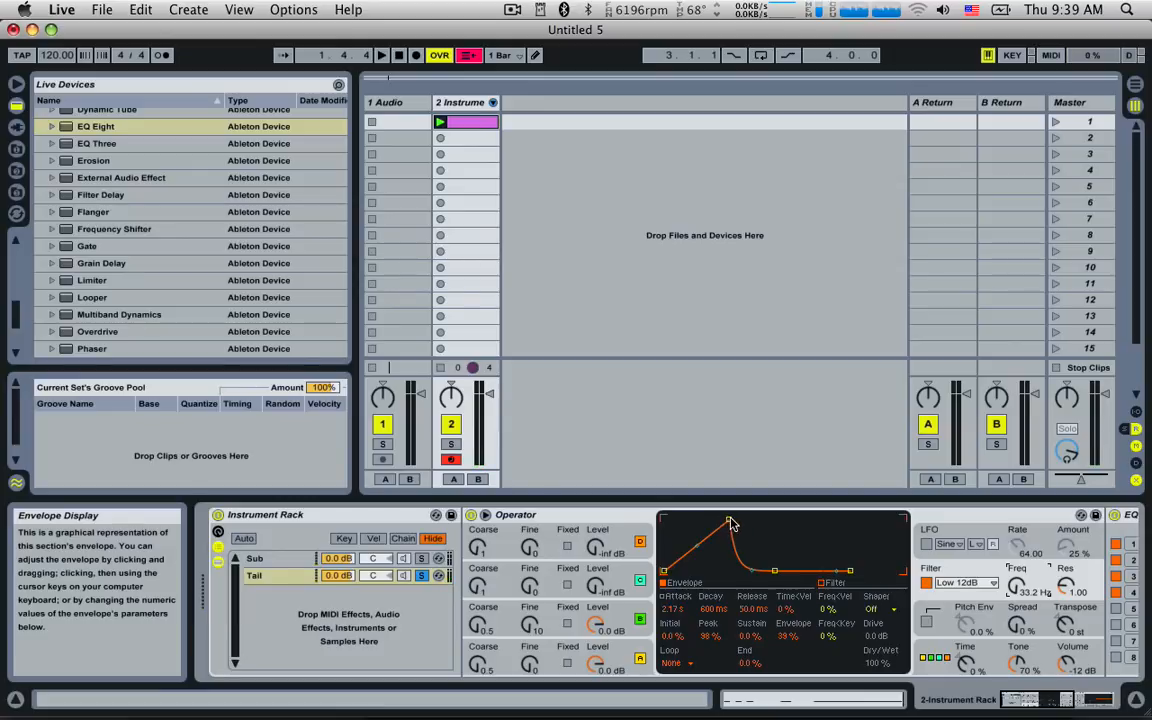
Step: Reshape the filter envelope to 2.17 s attack, 3.38 s decay and 100% peak and sustain, with a 61% envelope amount
{"action": "left_click_drag", "start_coordinate": [728, 519], "coordinate": [719, 519]}
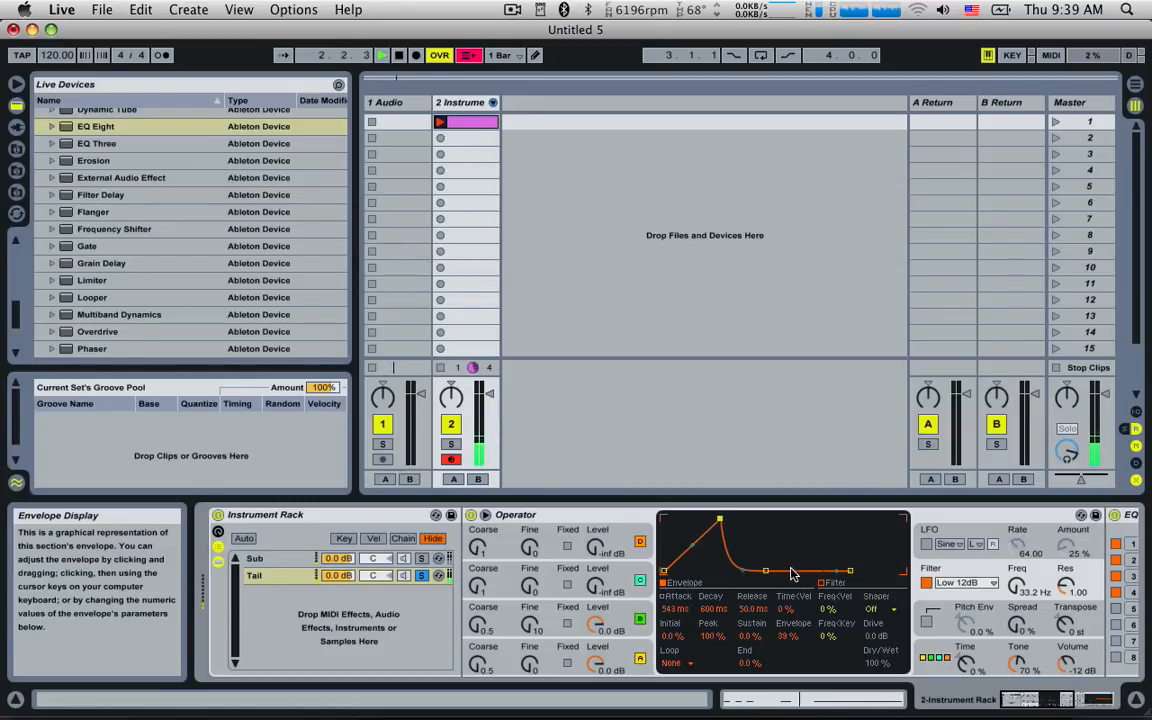
{"action": "left_click_drag", "start_coordinate": [765, 577], "coordinate": [700, 564]}
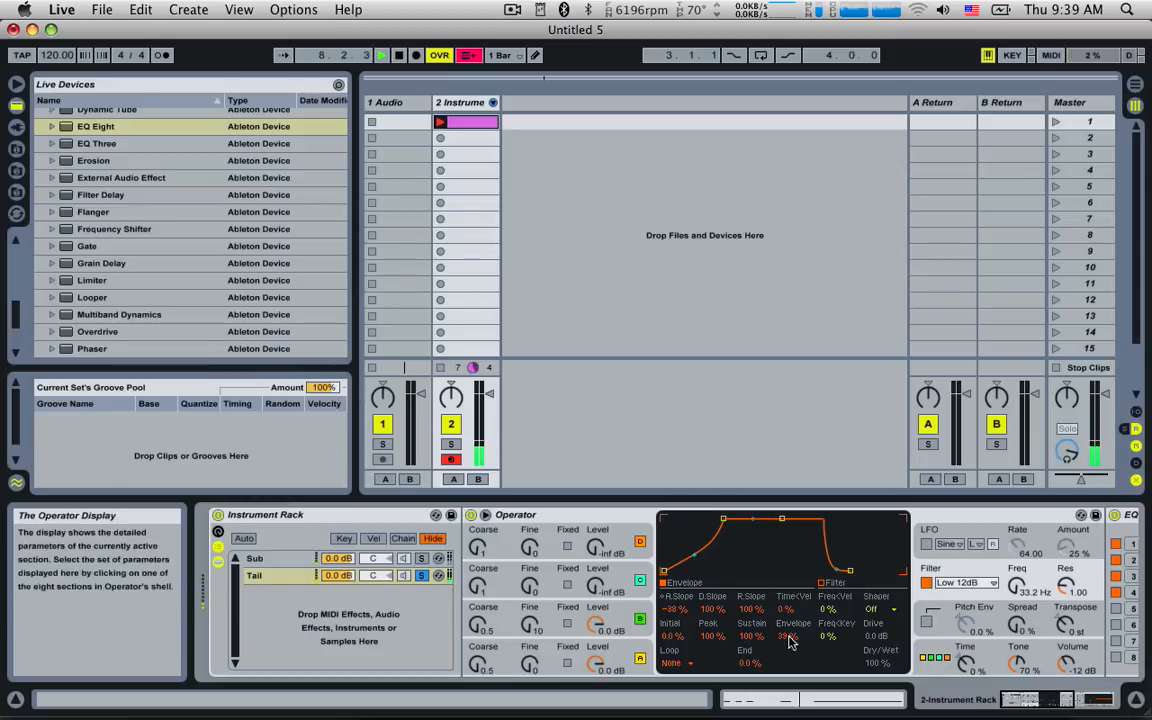
{"action": "mouse_move", "coordinate": [793, 636]}
{"action": "left_mouse_down"}
{"action": "mouse_move", "coordinate": [793, 621]}
{"action": "mouse_move", "coordinate": [788, 635]}
{"action": "left_mouse_up"}
{"action": "left_click_drag", "start_coordinate": [723, 519], "coordinate": [727, 519]}
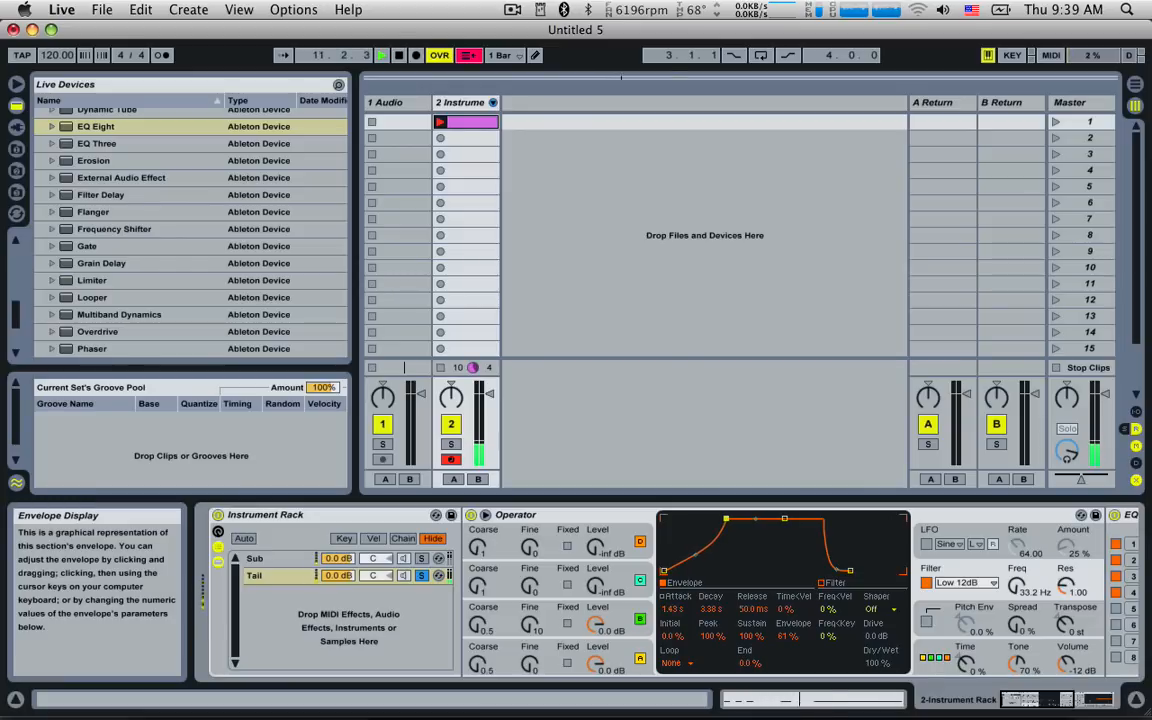
{"action": "left_click_drag", "start_coordinate": [695, 559], "coordinate": [729, 519]}
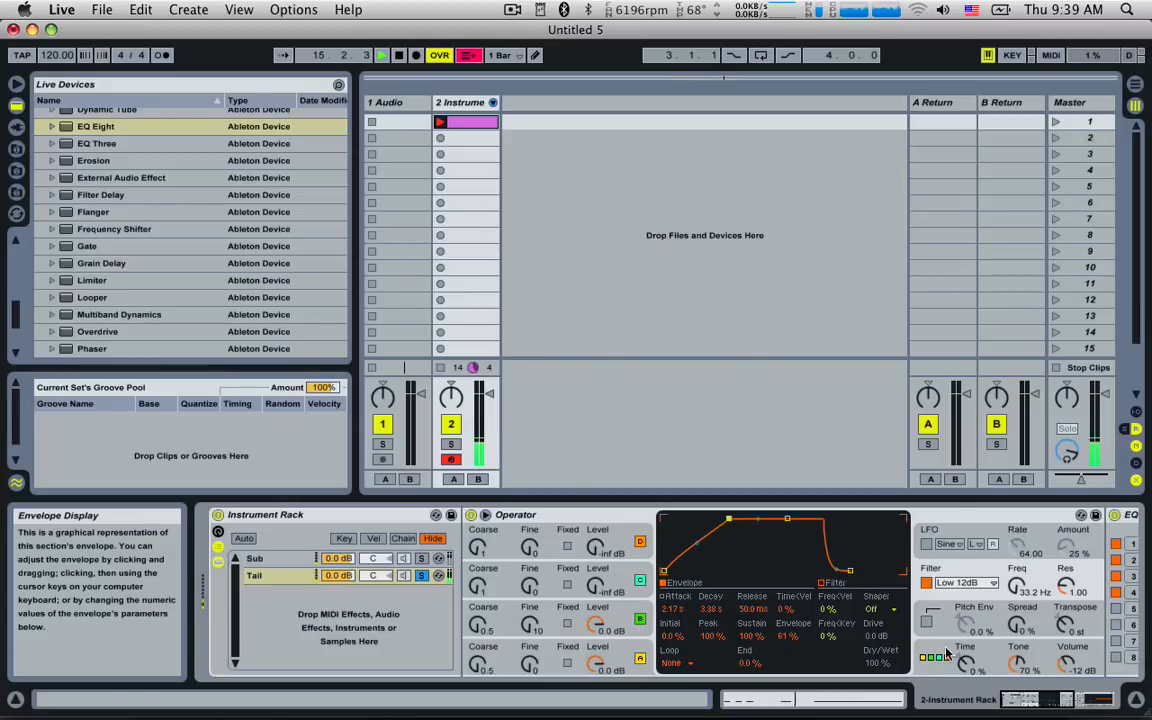
Step: Add a Filter Delay after the EQ Eight in the Tail chain
{"action": "left_click", "coordinate": [1096, 699]}
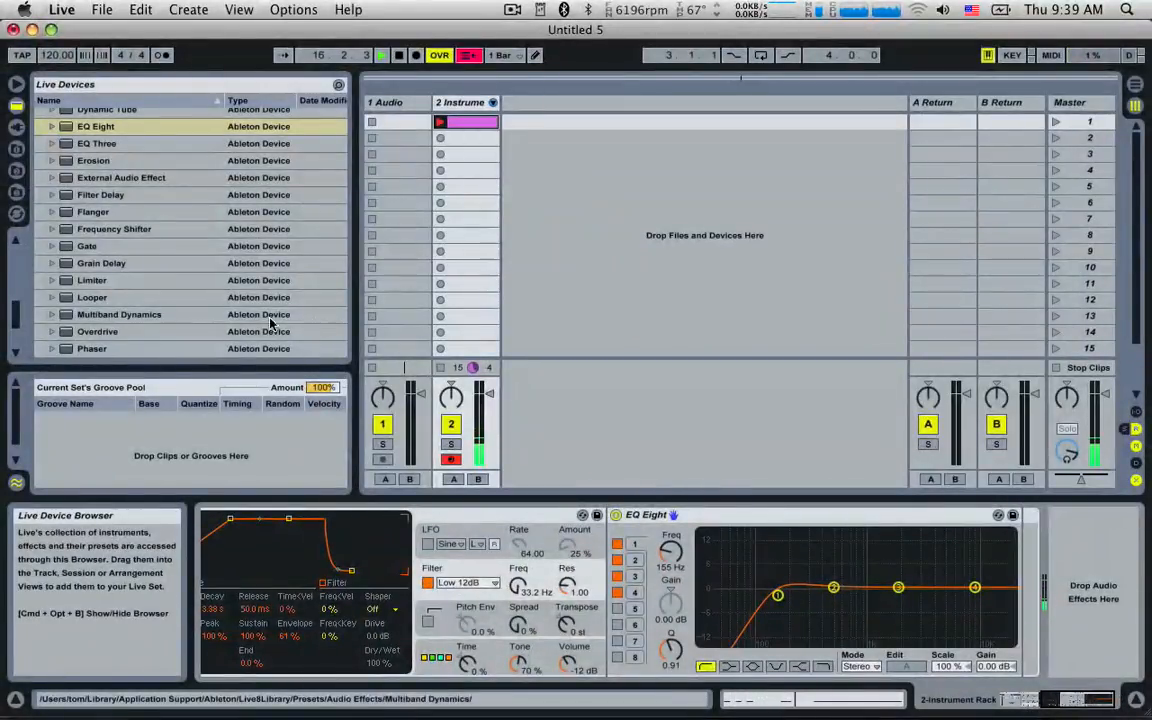
{"action": "left_click", "coordinate": [98, 197]}
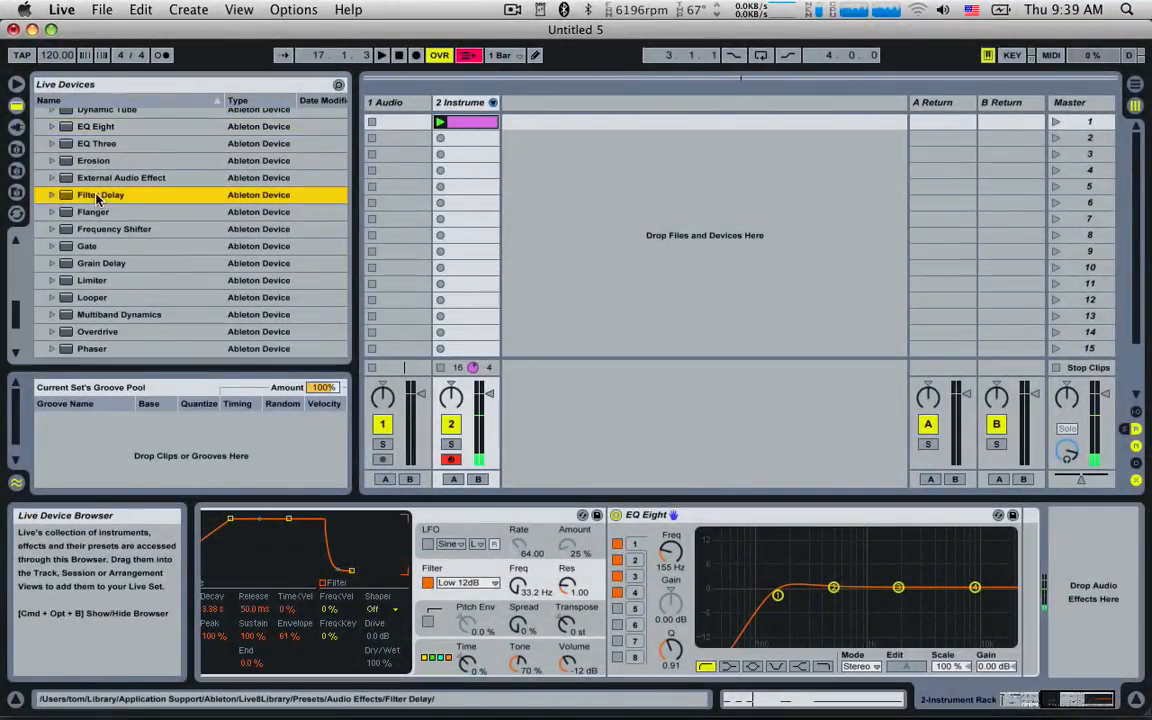
{"action": "left_click_drag", "start_coordinate": [98, 197], "coordinate": [905, 540]}
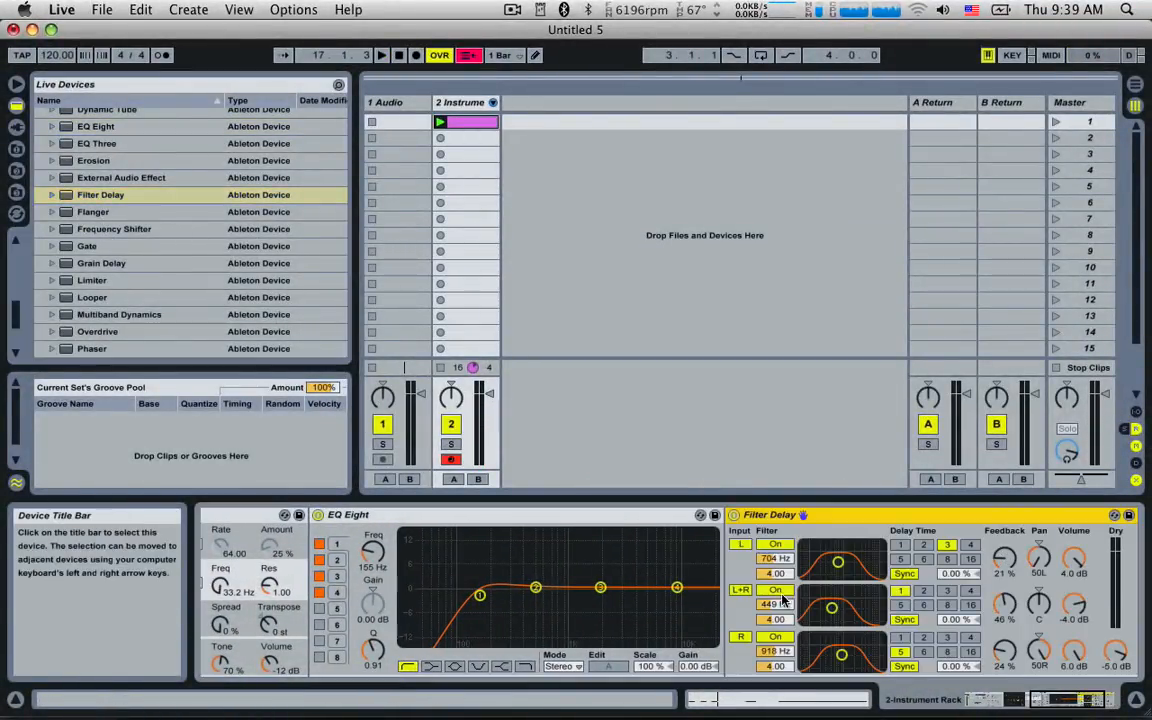
Step: Turn off the Filter Delay's L+R line, switch L and R to Time mode, set L to 1.00 ms and start playback
{"action": "left_click", "coordinate": [778, 591]}
{"action": "left_click", "coordinate": [904, 574]}
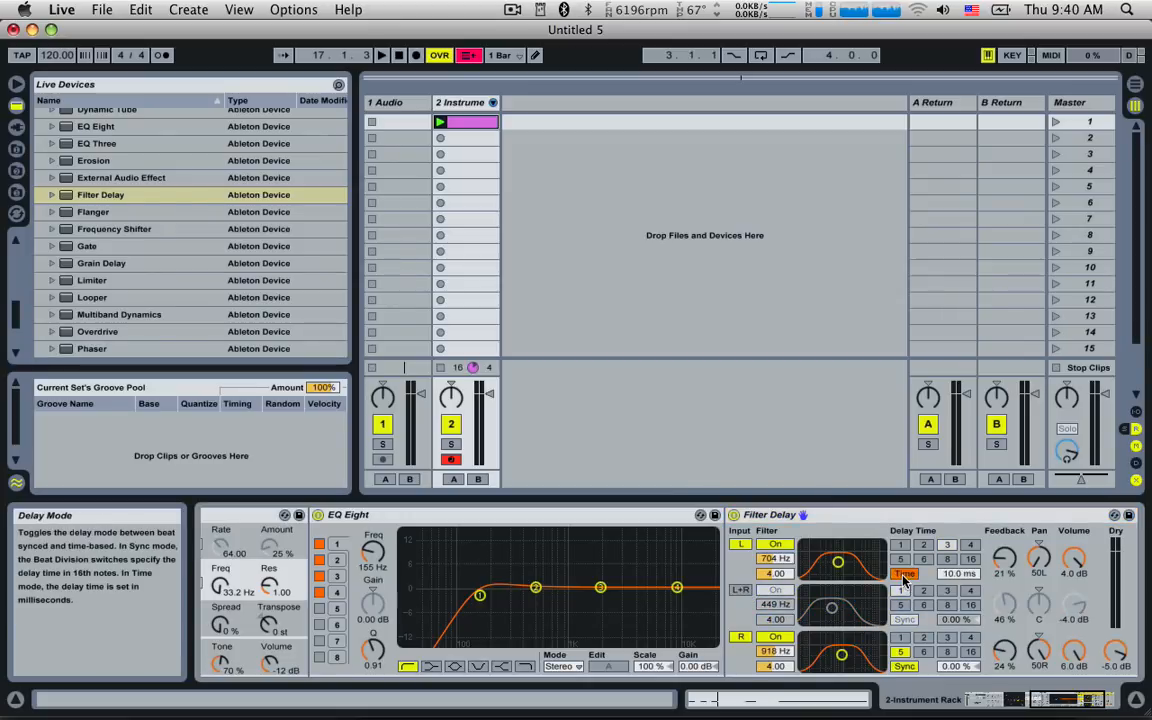
{"action": "left_click", "coordinate": [910, 667]}
{"action": "left_click_drag", "start_coordinate": [961, 576], "coordinate": [961, 620]}
{"action": "key", "text": "space"}
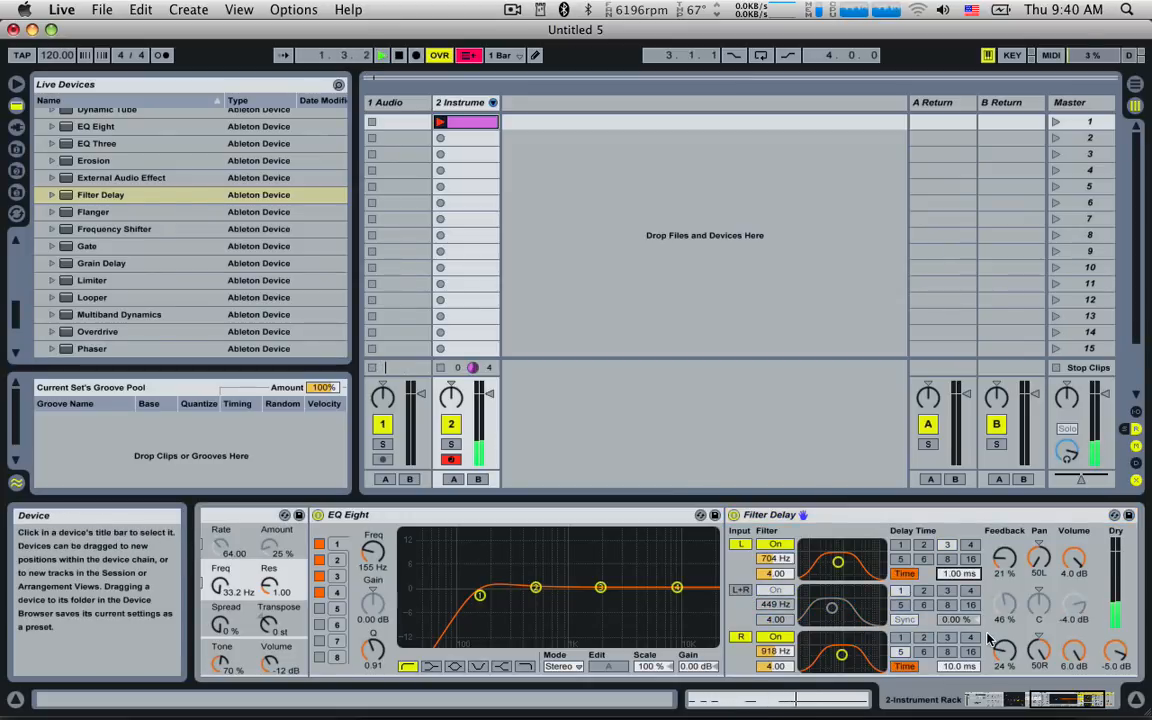
Step: Lower the Tail Operator's filter cutoff to 30.0 Hz and adjust the filter envelope to a slightly curved 1.09 s attack
{"action": "left_click", "coordinate": [1030, 705]}
{"action": "left_click_drag", "start_coordinate": [1030, 708], "coordinate": [991, 707]}
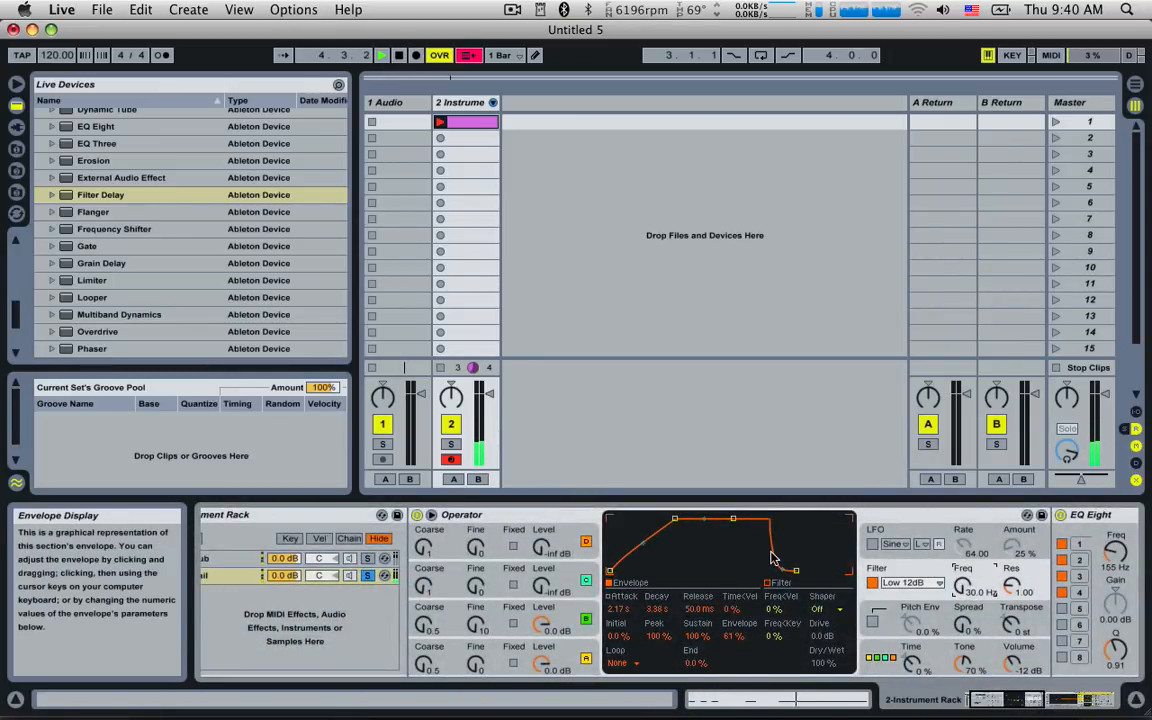
{"action": "left_click_drag", "start_coordinate": [643, 543], "coordinate": [642, 562]}
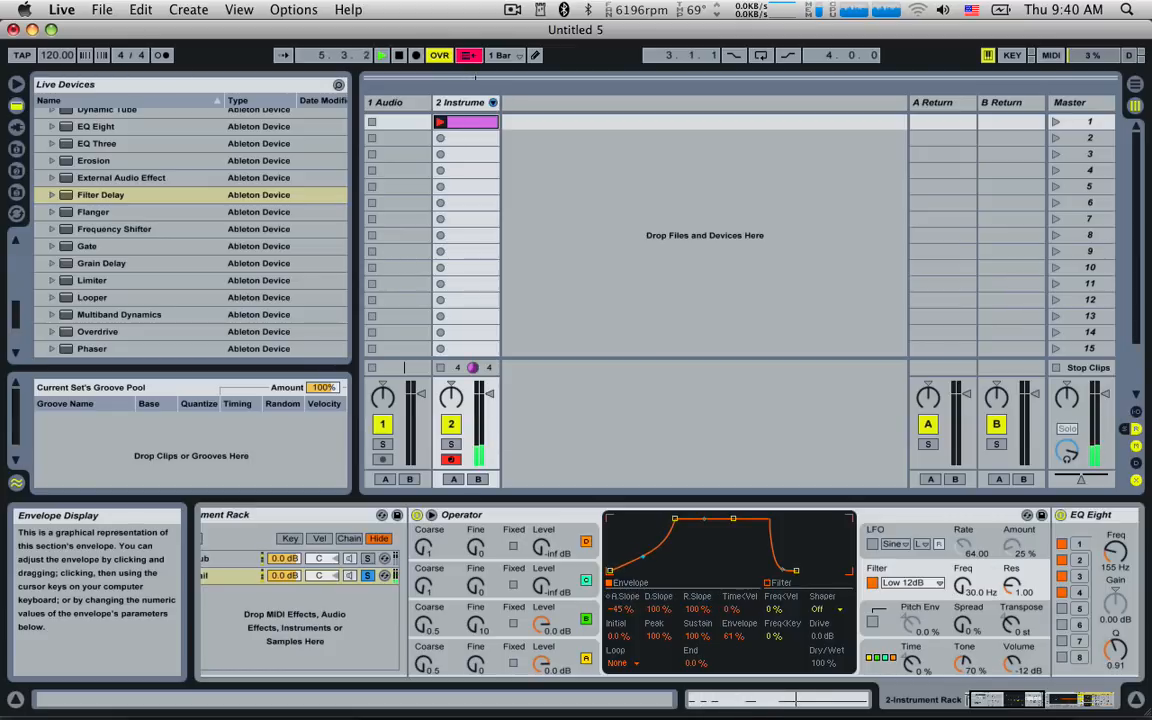
{"action": "left_click_drag", "start_coordinate": [676, 519], "coordinate": [671, 519]}
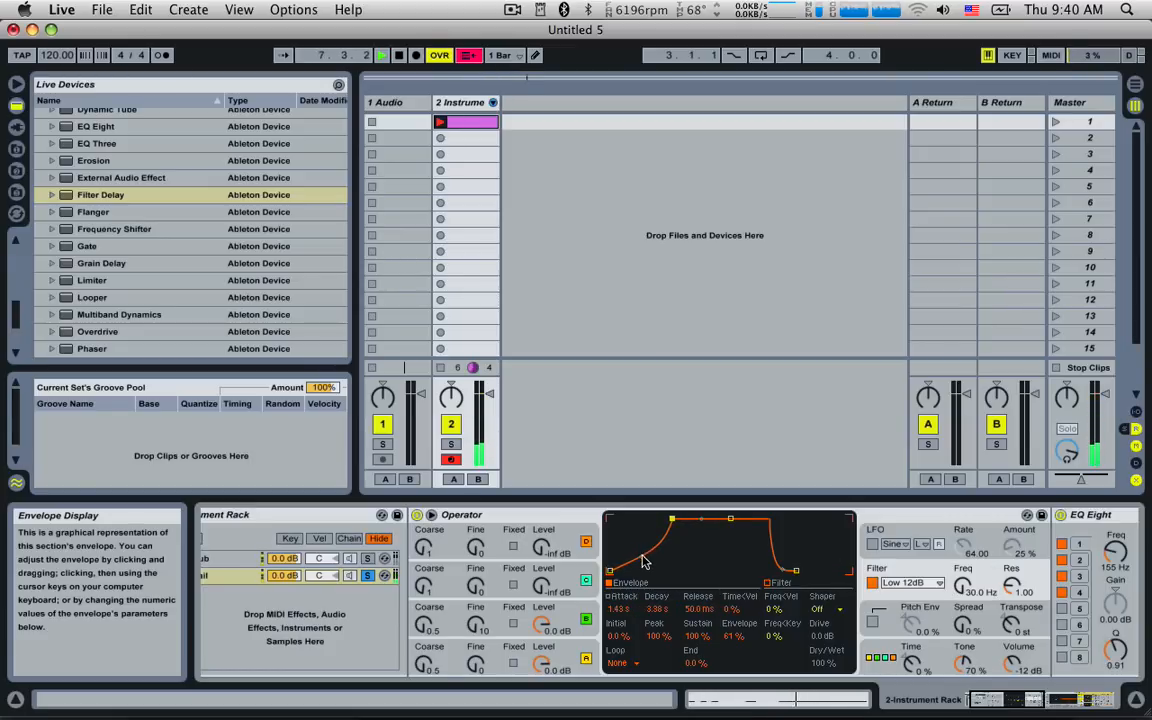
{"action": "left_click_drag", "start_coordinate": [643, 562], "coordinate": [670, 519]}
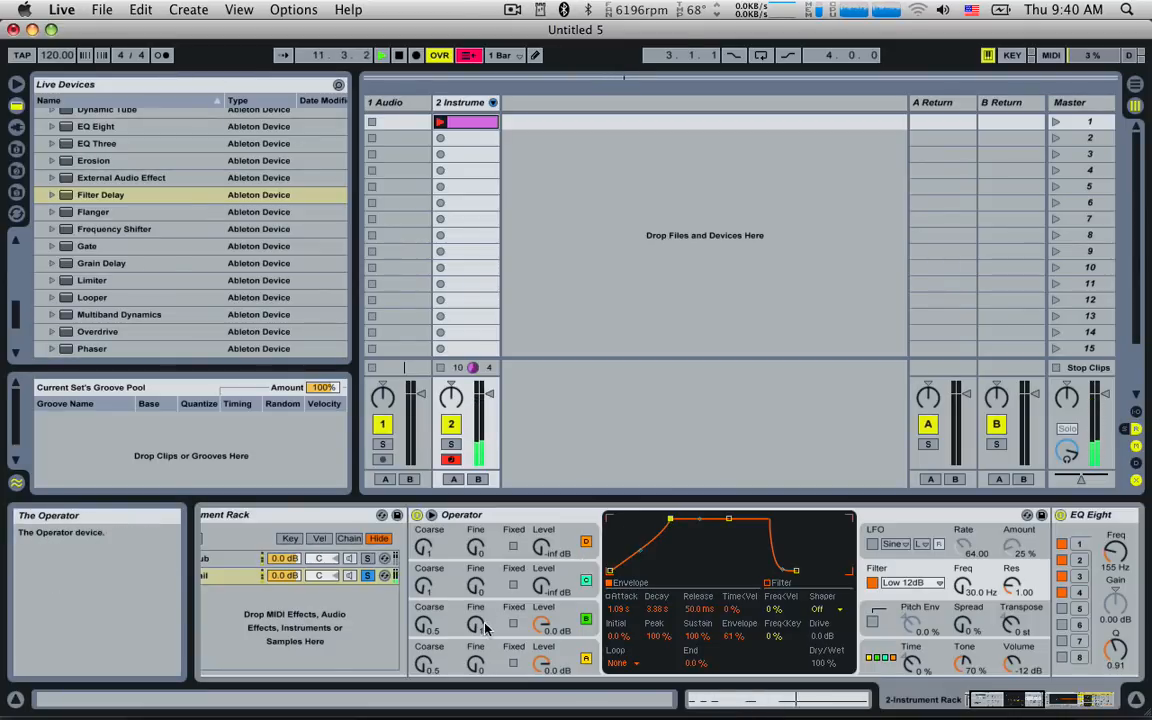
Step: Set oscillator B's Fine to 4 and lengthen the volume envelope attacks of oscillators A and B, with B at 2.50 s
{"action": "left_click_drag", "start_coordinate": [485, 627], "coordinate": [485, 620]}
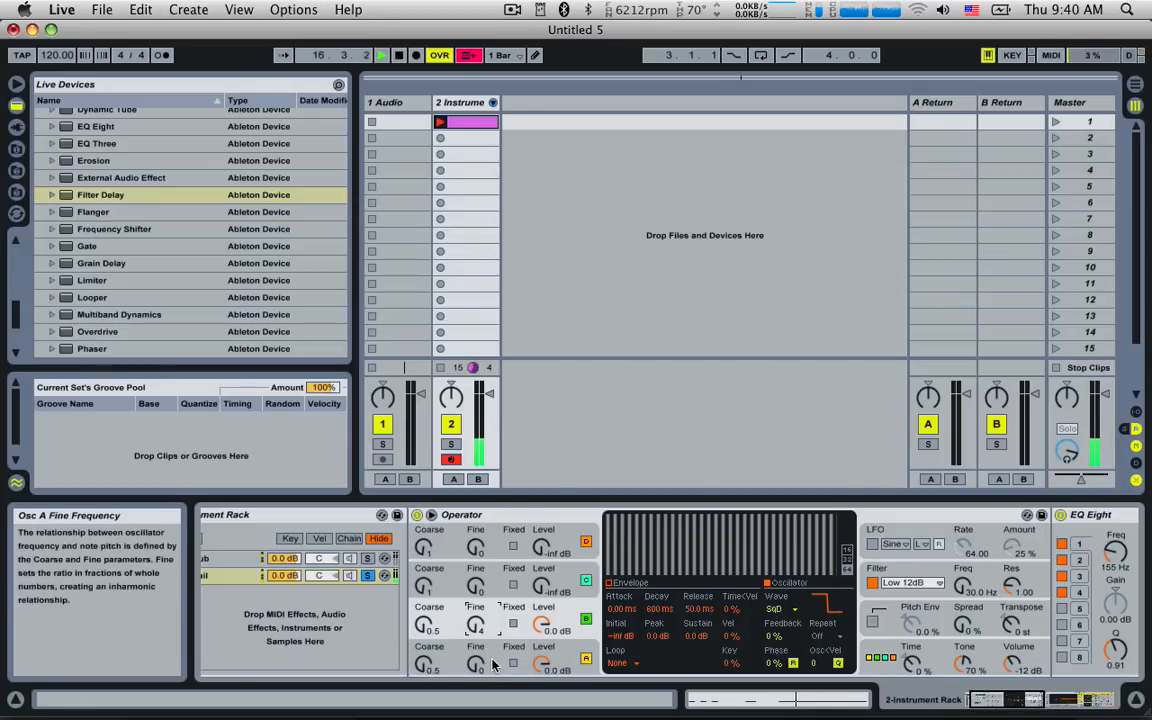
{"action": "left_click", "coordinate": [453, 657]}
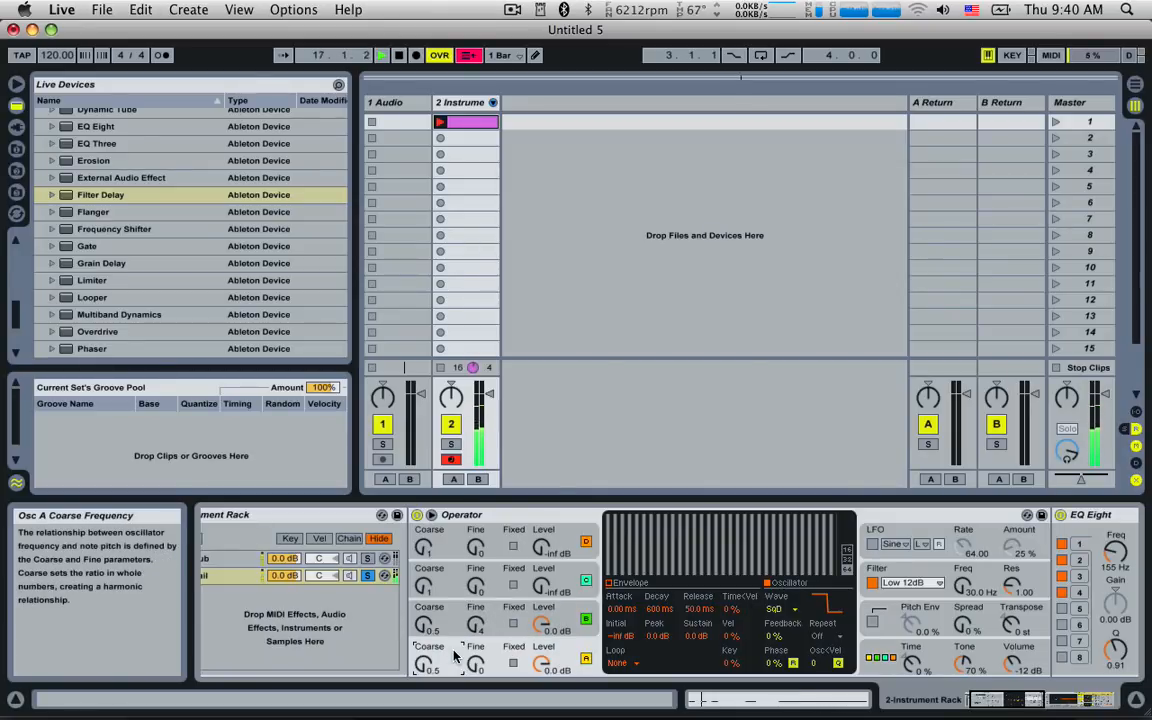
{"action": "left_click", "coordinate": [628, 582]}
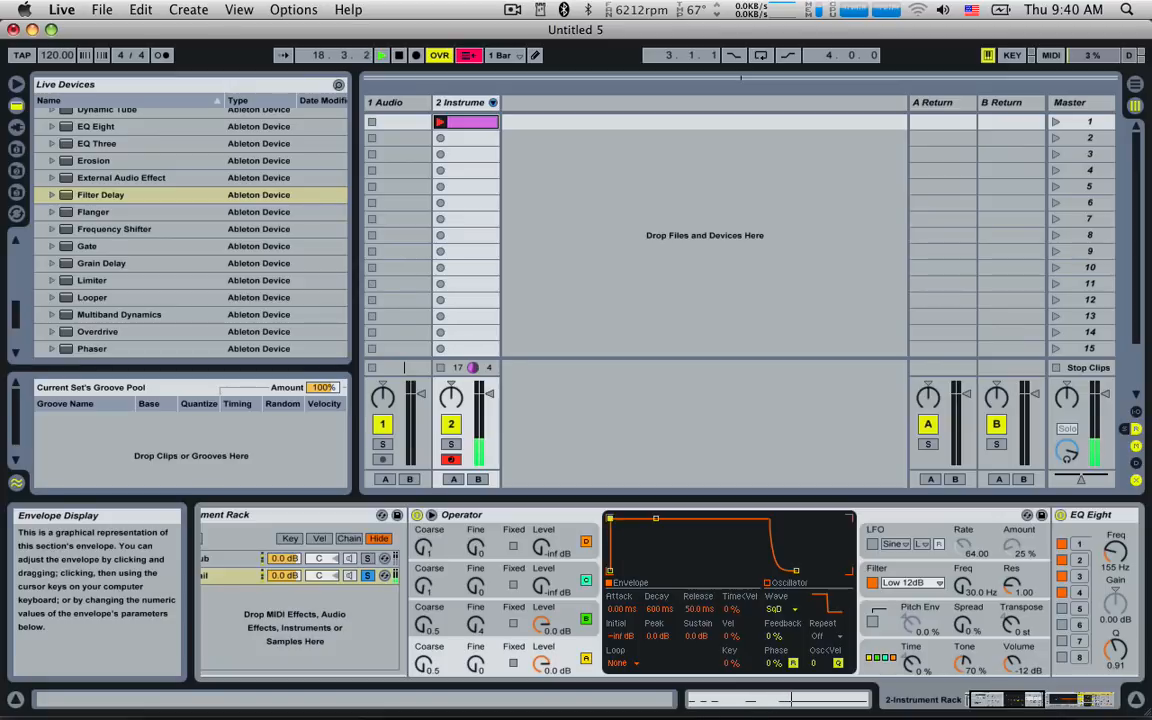
{"action": "left_click_drag", "start_coordinate": [610, 519], "coordinate": [679, 519]}
{"action": "left_click", "coordinate": [498, 606]}
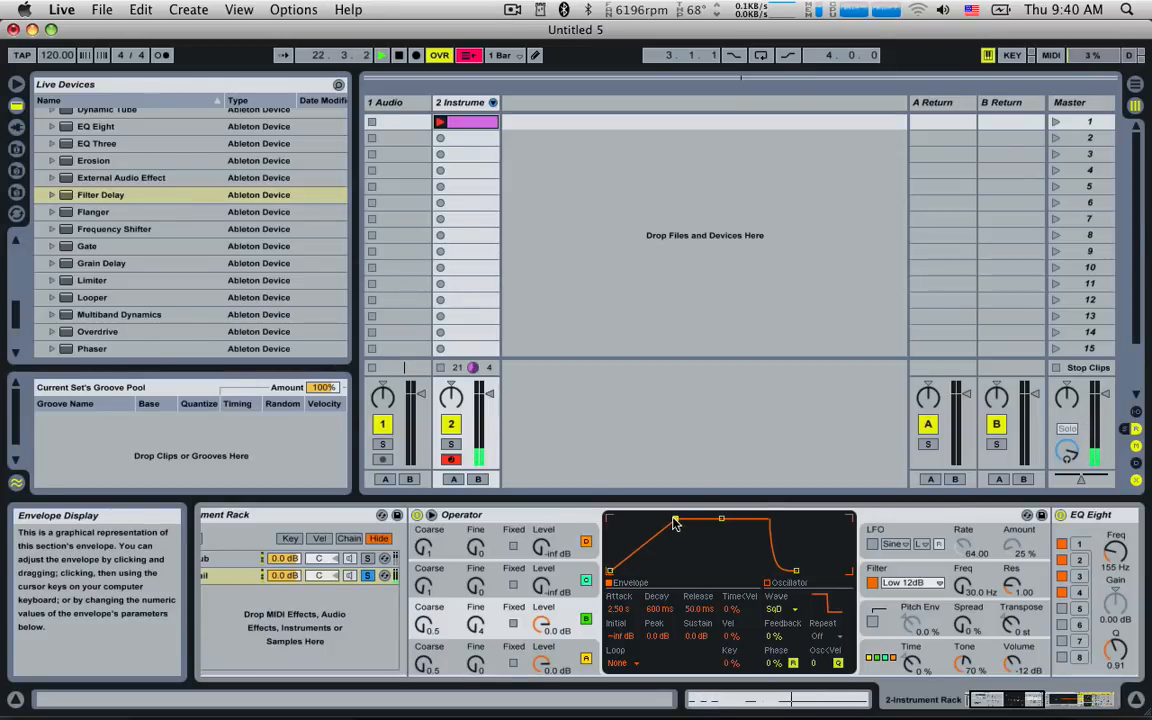
Step: Solo the Sub chain alongside Tail and add a Reverb after the Filter Delay in the Tail chain
{"action": "left_click", "coordinate": [367, 559]}
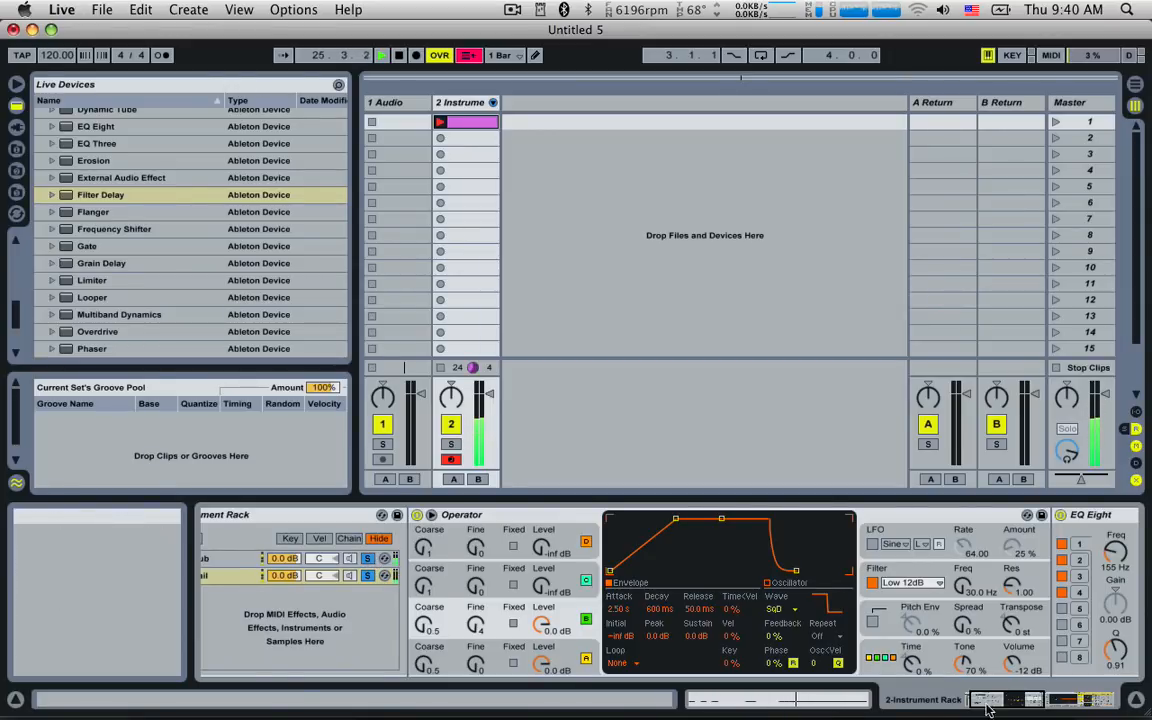
{"action": "left_click_drag", "start_coordinate": [996, 706], "coordinate": [1072, 706]}
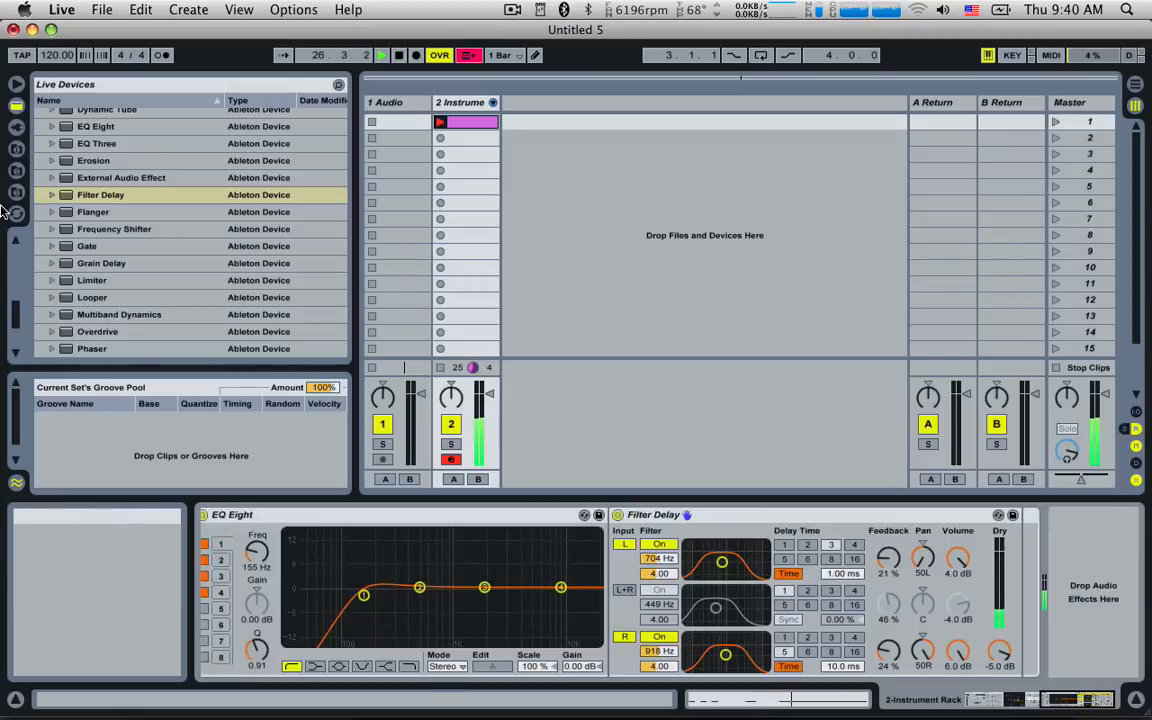
{"action": "scroll", "coordinate": [97, 270], "scroll_direction": "down", "scroll_amount": 5}
{"action": "left_click_drag", "start_coordinate": [97, 270], "coordinate": [1018, 560]}
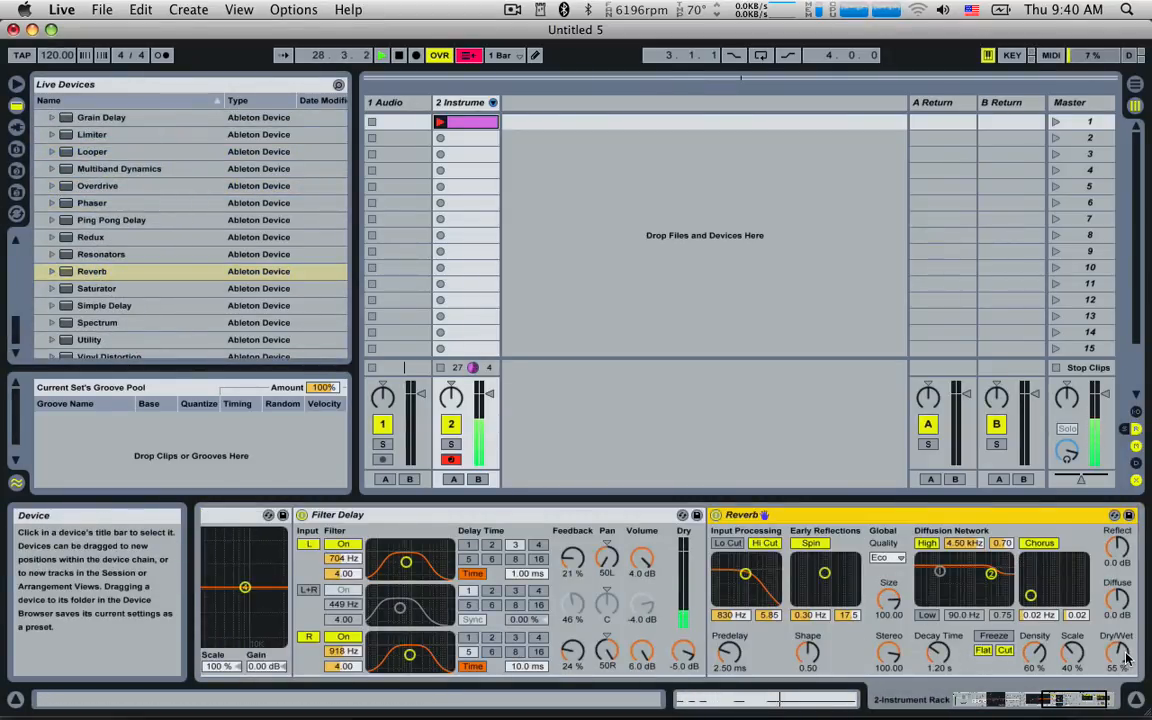
Step: Set the Reverb's Dry/Wet to 20%, Size to 62.27 and Decay Time to 932 ms
{"action": "left_click_drag", "start_coordinate": [1119, 654], "coordinate": [1119, 694]}
{"action": "left_click_drag", "start_coordinate": [886, 603], "coordinate": [886, 612]}
{"action": "left_click_drag", "start_coordinate": [933, 654], "coordinate": [933, 660]}
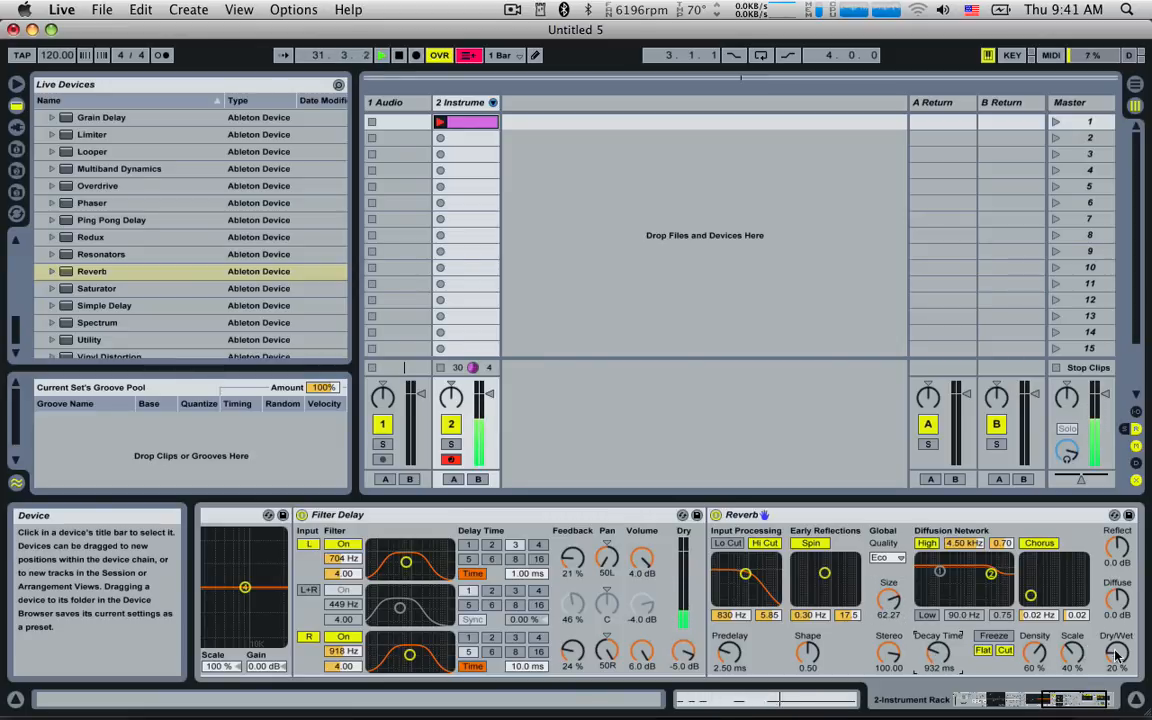
Step: Raise the Reverb's Dry/Wet slightly and add a third Operator chain named Punch to the Instrument Rack
{"action": "left_click_drag", "start_coordinate": [1117, 655], "coordinate": [1117, 647]}
{"action": "left_click_drag", "start_coordinate": [1074, 700], "coordinate": [977, 701]}
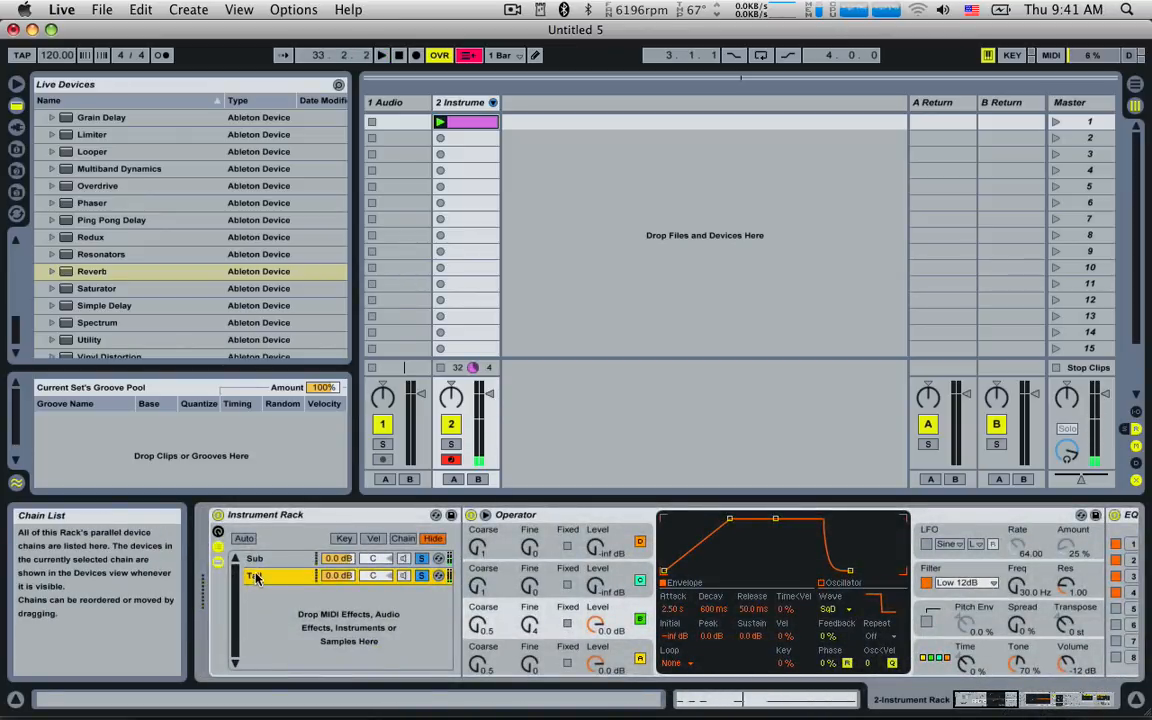
{"action": "scroll", "coordinate": [116, 273], "scroll_direction": "up", "scroll_amount": 10}
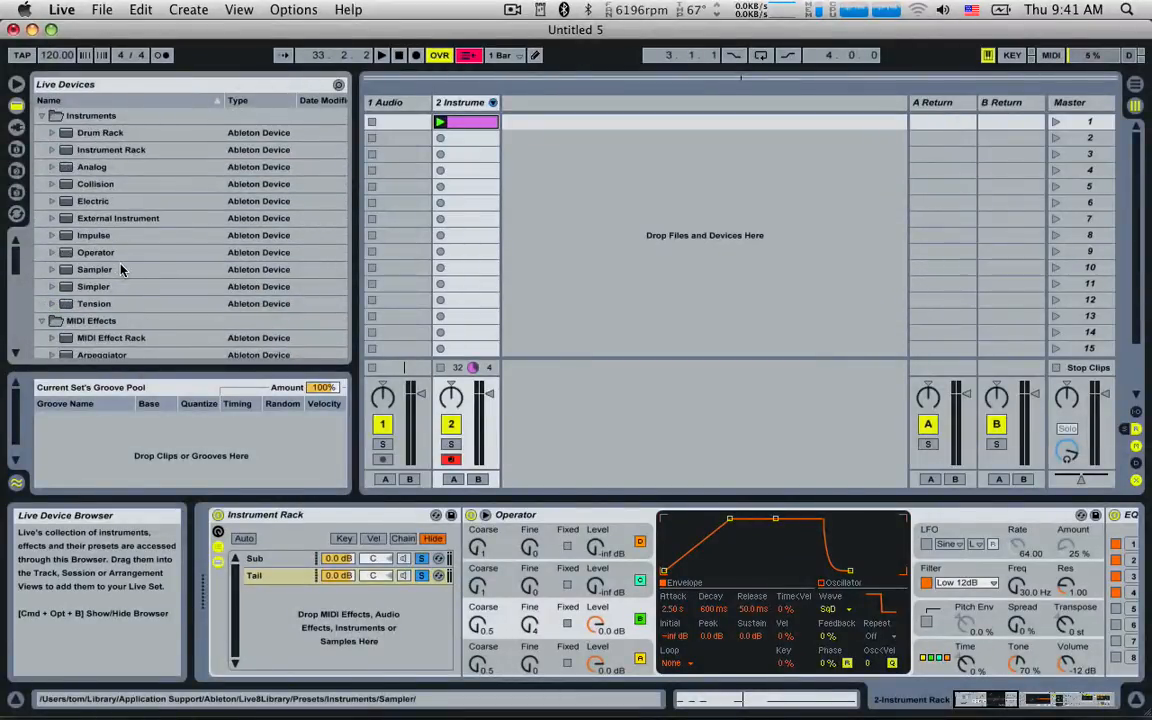
{"action": "left_click_drag", "start_coordinate": [100, 252], "coordinate": [296, 590]}
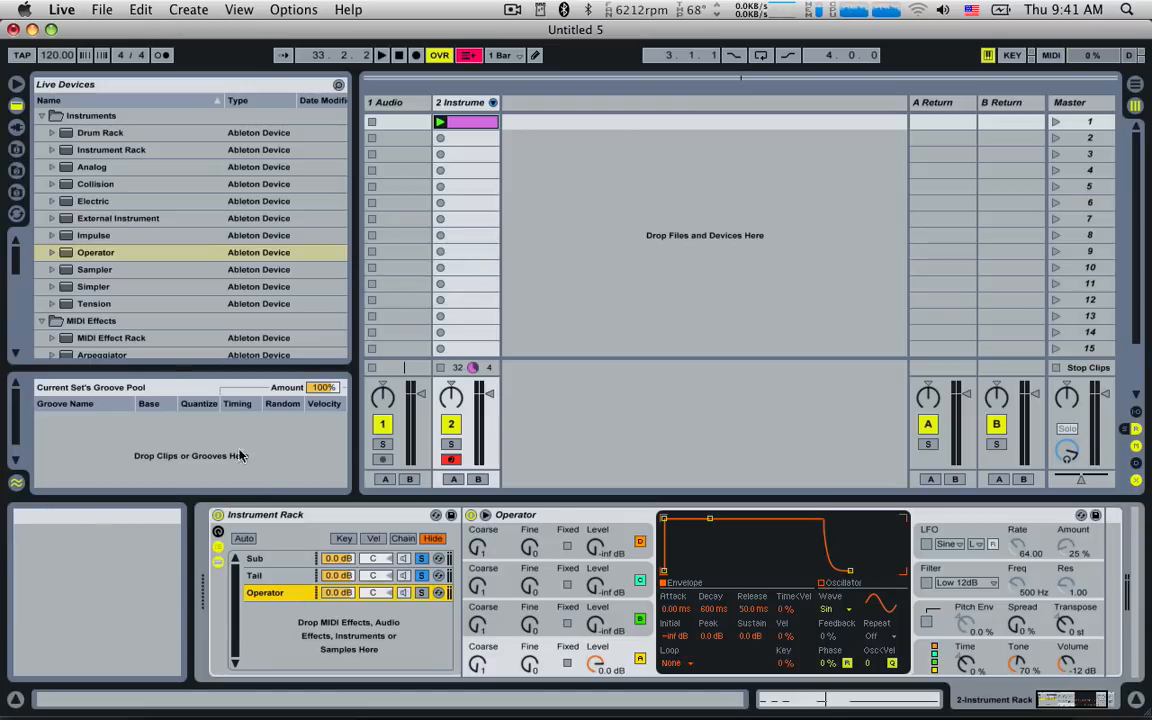
{"action": "scroll", "coordinate": [124, 277], "scroll_direction": "down", "scroll_amount": 7}
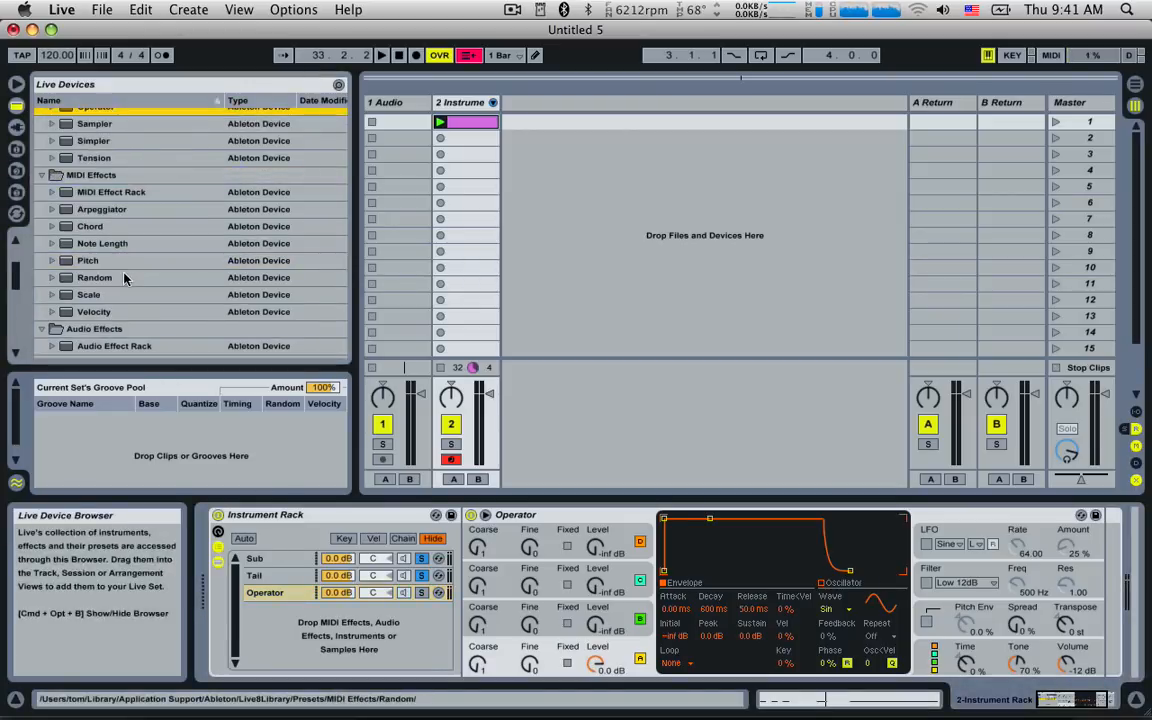
{"action": "left_click", "coordinate": [271, 594]}
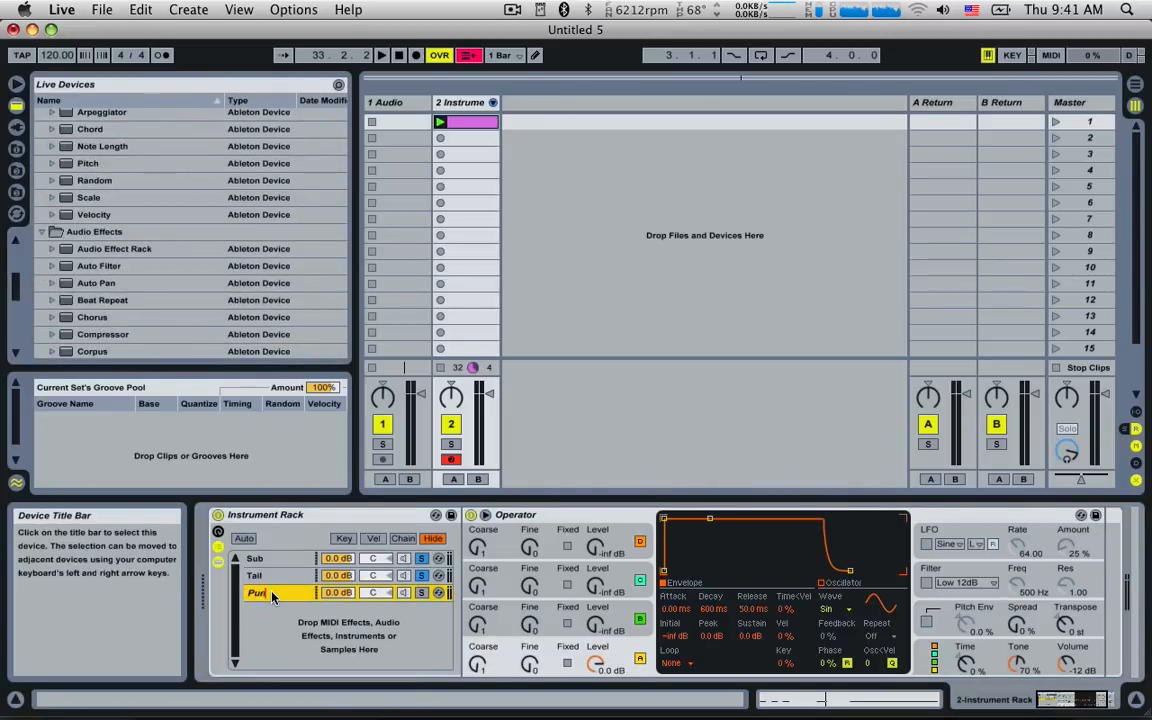
Step: Add an EQ Eight after the Punch chain's Operator and make band 1 a low cut at 152 Hz with Q 0.91
{"action": "scroll", "coordinate": [80, 338], "scroll_direction": "down", "scroll_amount": 5}
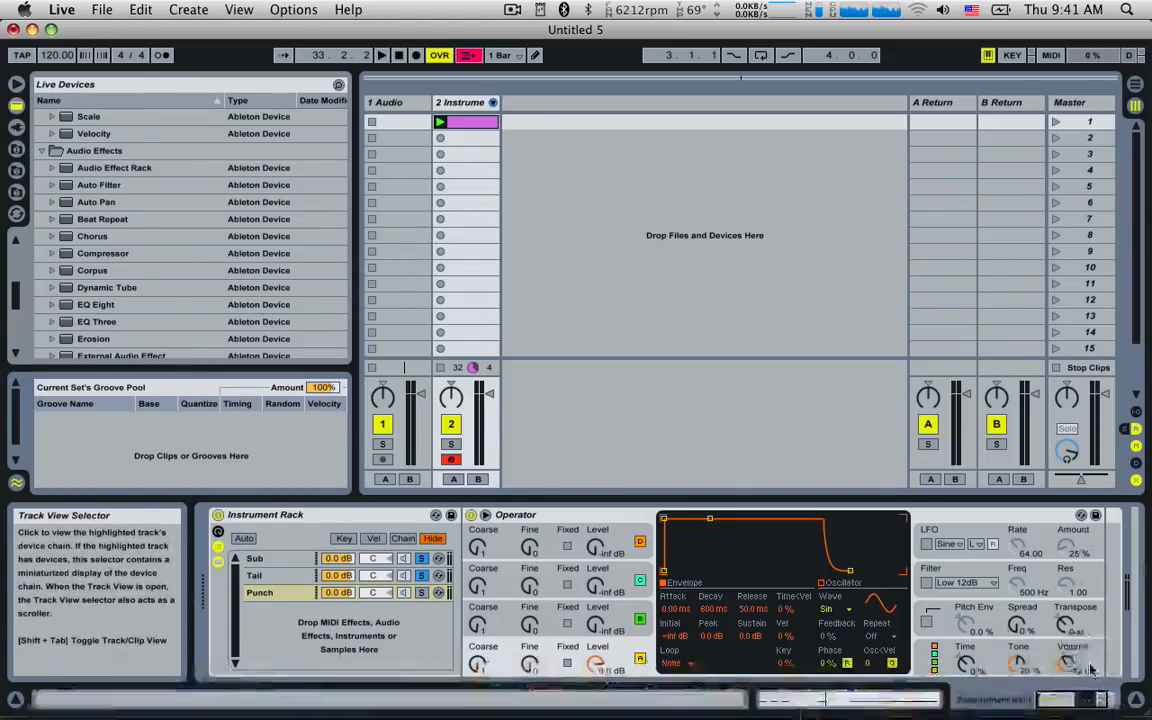
{"action": "left_click", "coordinate": [1092, 701]}
{"action": "left_click", "coordinate": [167, 314]}
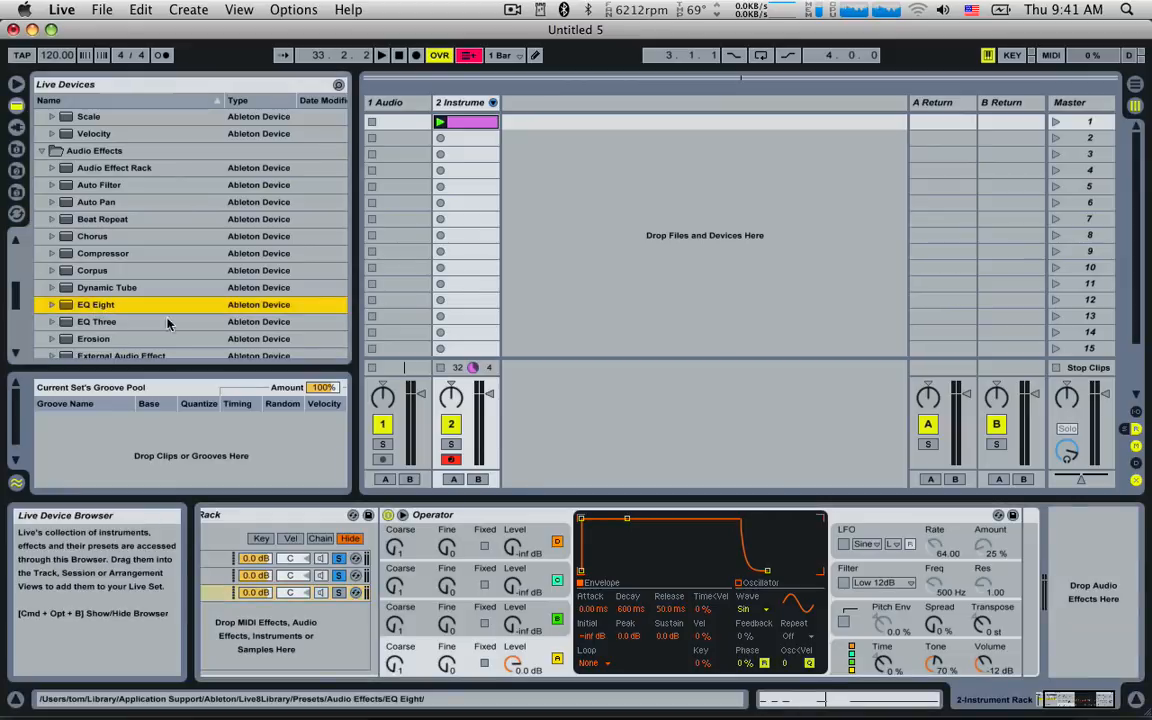
{"action": "key", "text": "Return"}
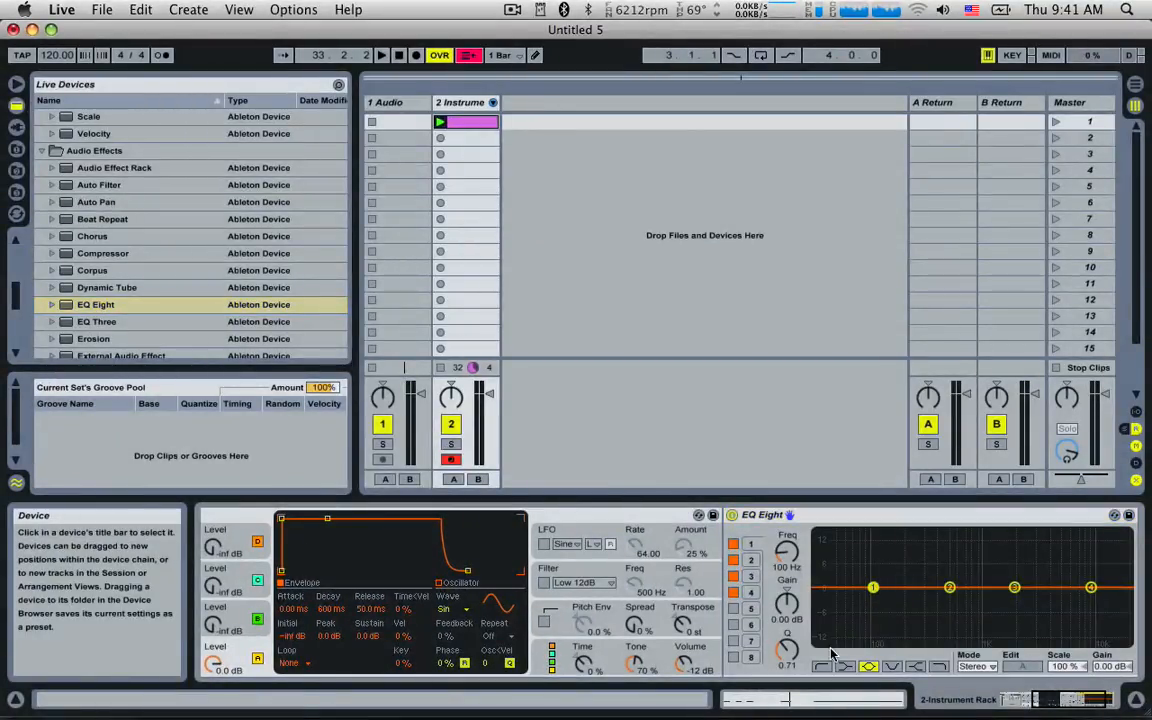
{"action": "left_click_drag", "start_coordinate": [873, 601], "coordinate": [891, 595]}
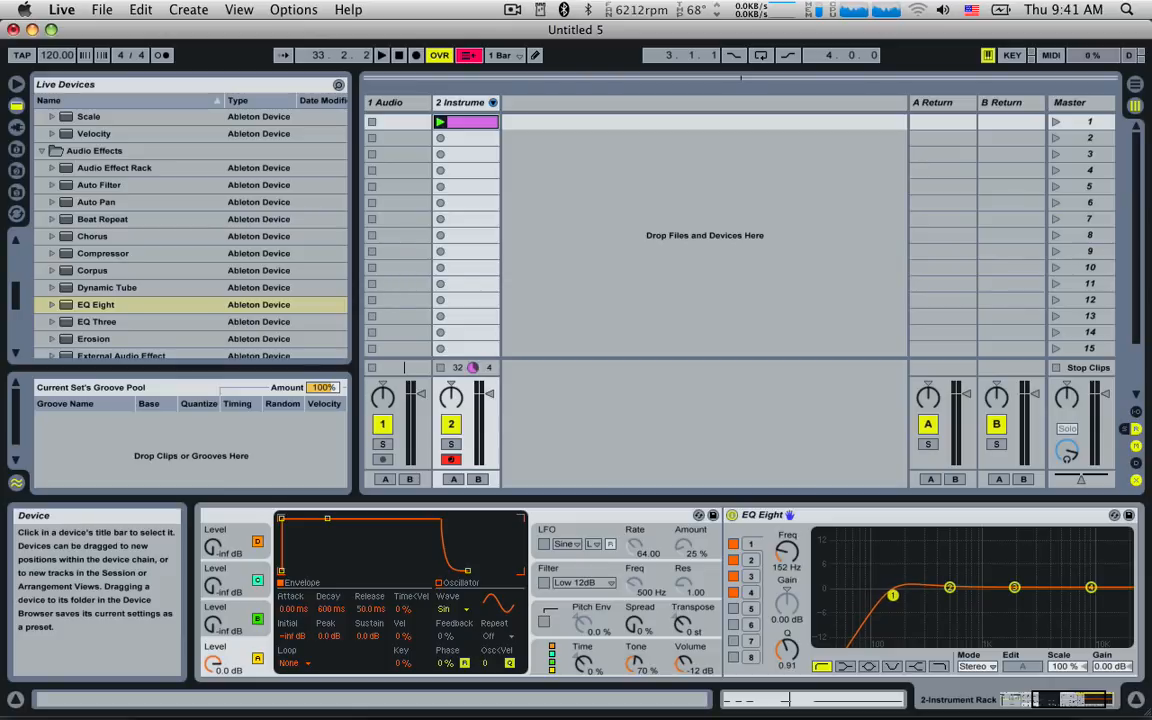
Step: Start playback with only the Punch chain soloed and set its Operator's oscillator A waveform to Saw D
{"action": "key", "text": "space"}
{"action": "left_click_drag", "start_coordinate": [1054, 698], "coordinate": [897, 687]}
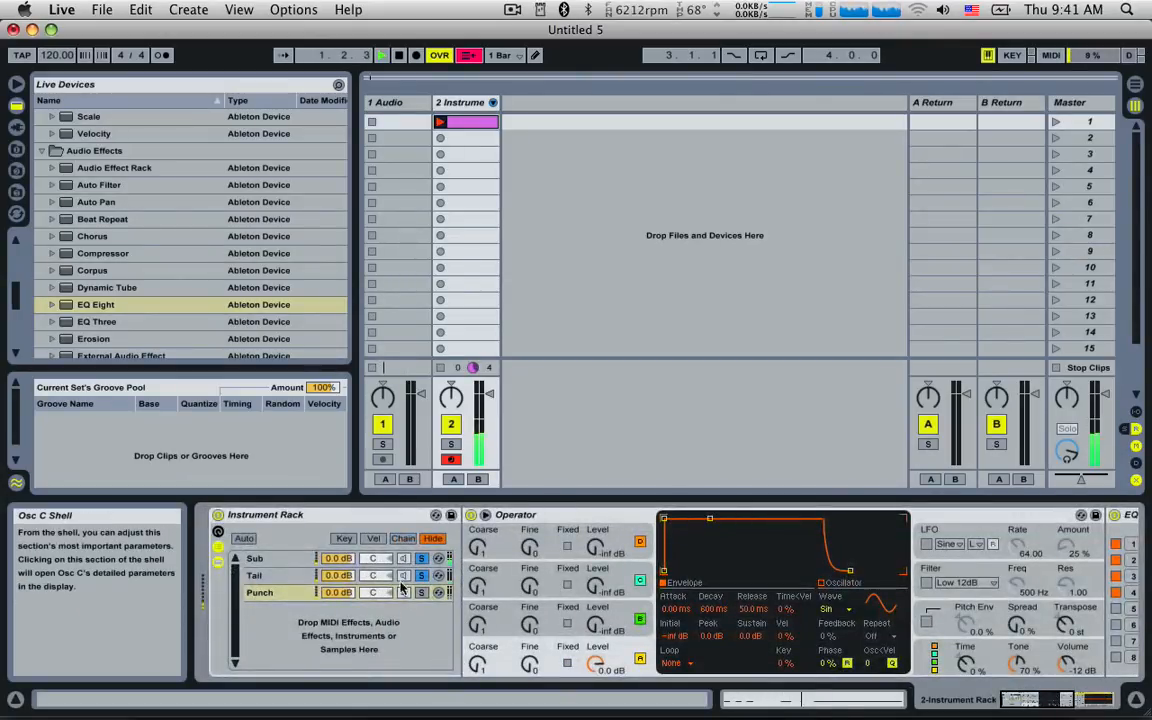
{"action": "left_click", "coordinate": [422, 592]}
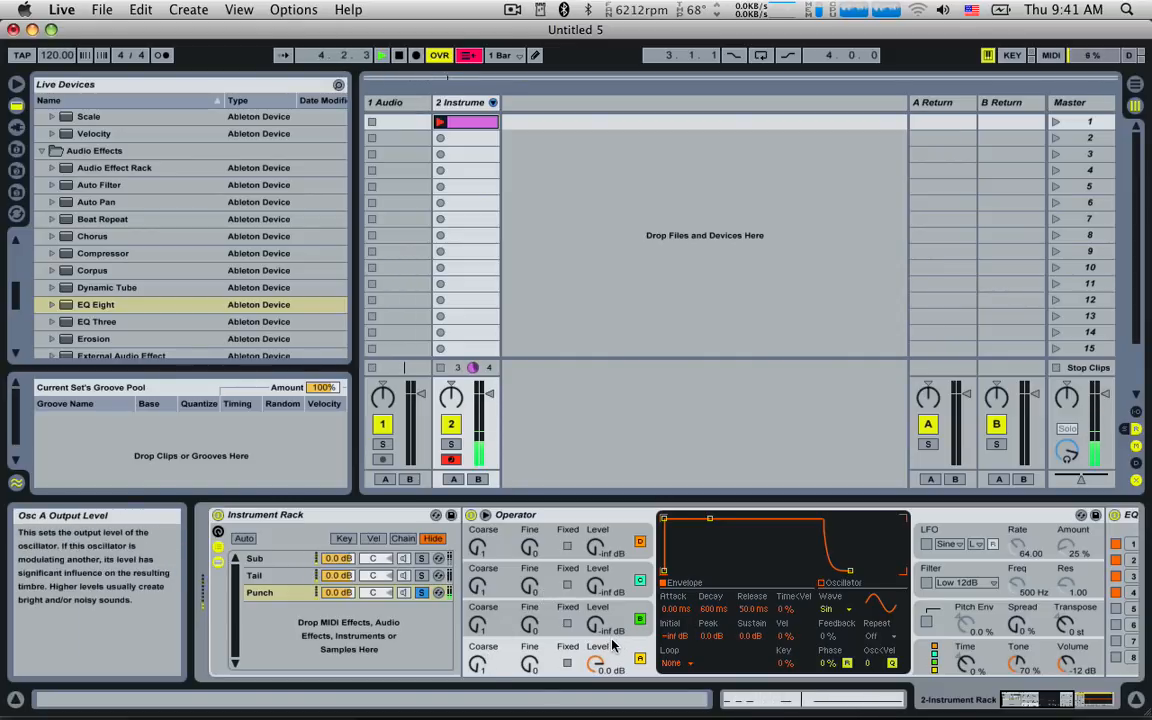
{"action": "left_click", "coordinate": [826, 609]}
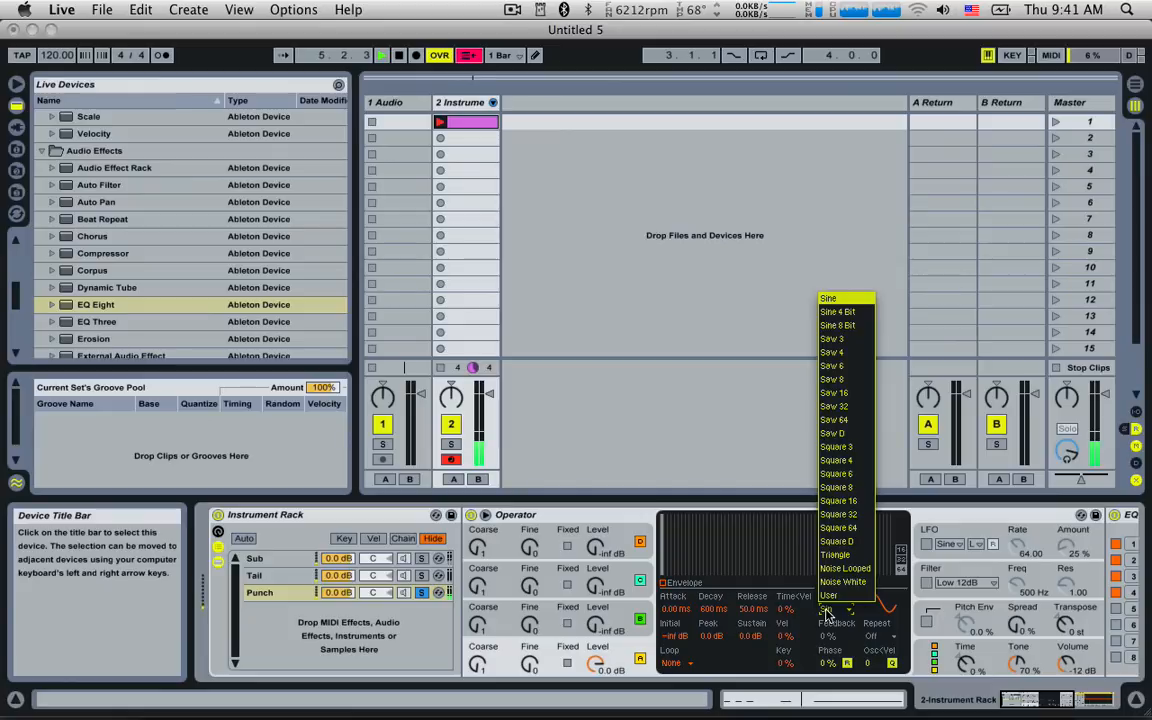
{"action": "left_click", "coordinate": [833, 433]}
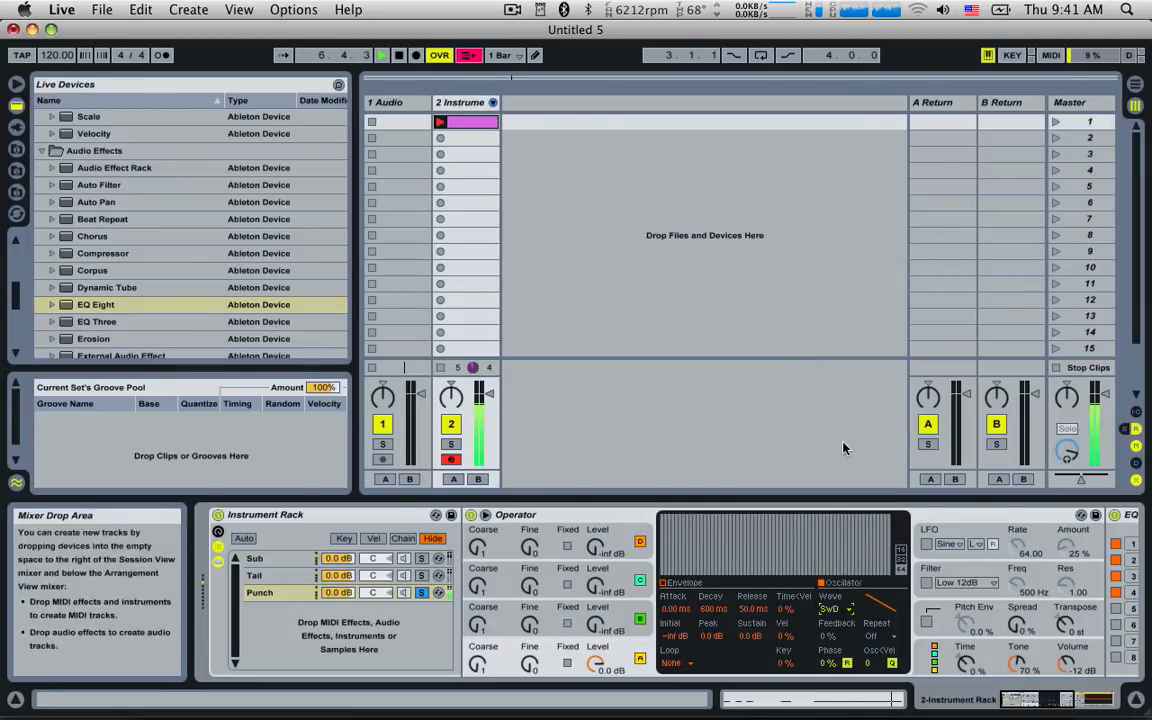
Step: Enable the Punch Operator's low-pass filter at 188 Hz with envelope amount 56%, peak 72% and decay 168 ms
{"action": "left_click", "coordinate": [926, 582]}
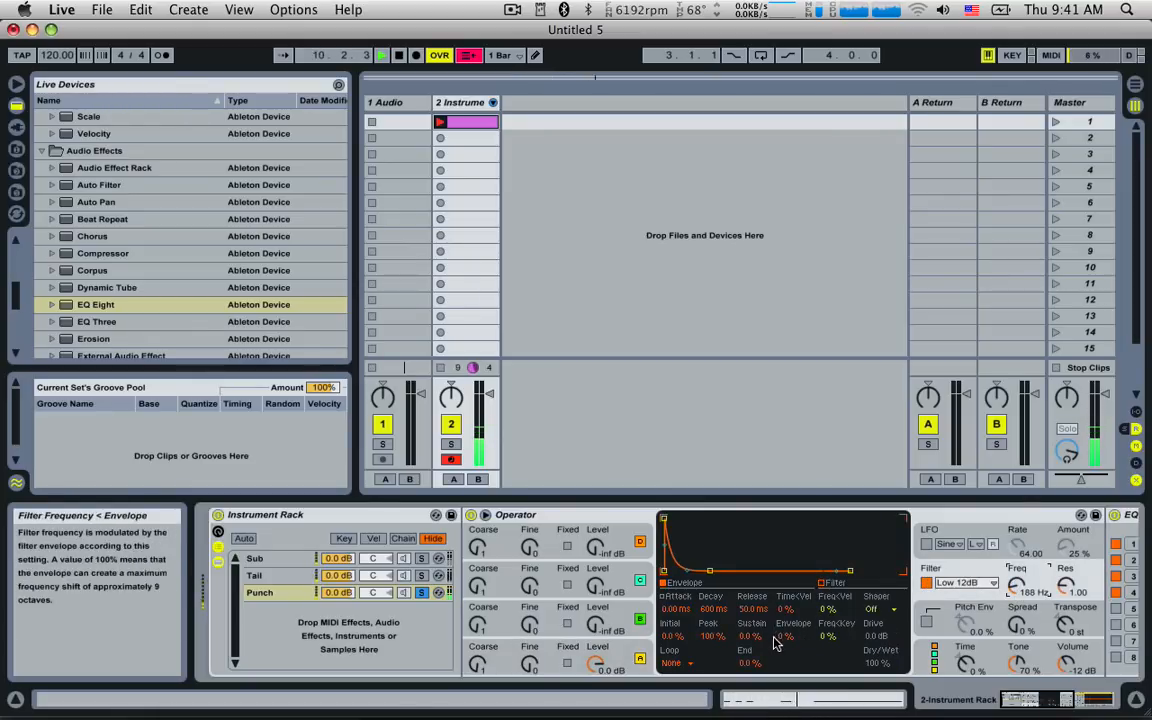
{"action": "left_click_drag", "start_coordinate": [787, 636], "coordinate": [787, 606]}
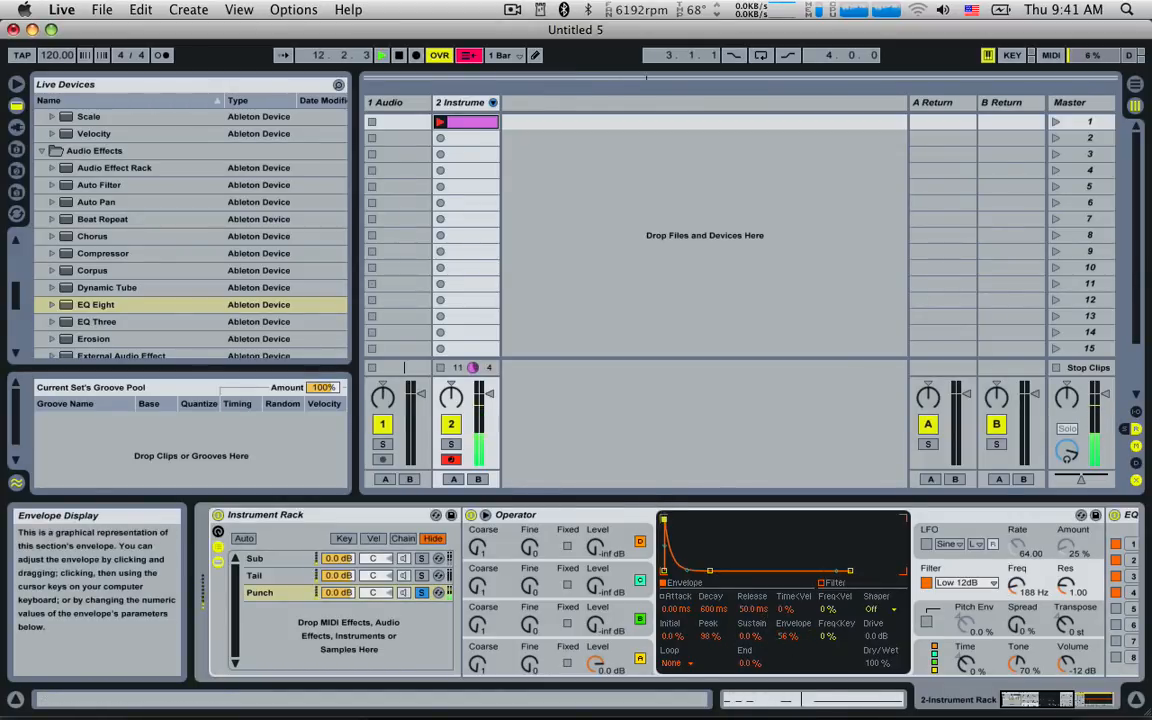
{"action": "left_click_drag", "start_coordinate": [706, 571], "coordinate": [700, 571]}
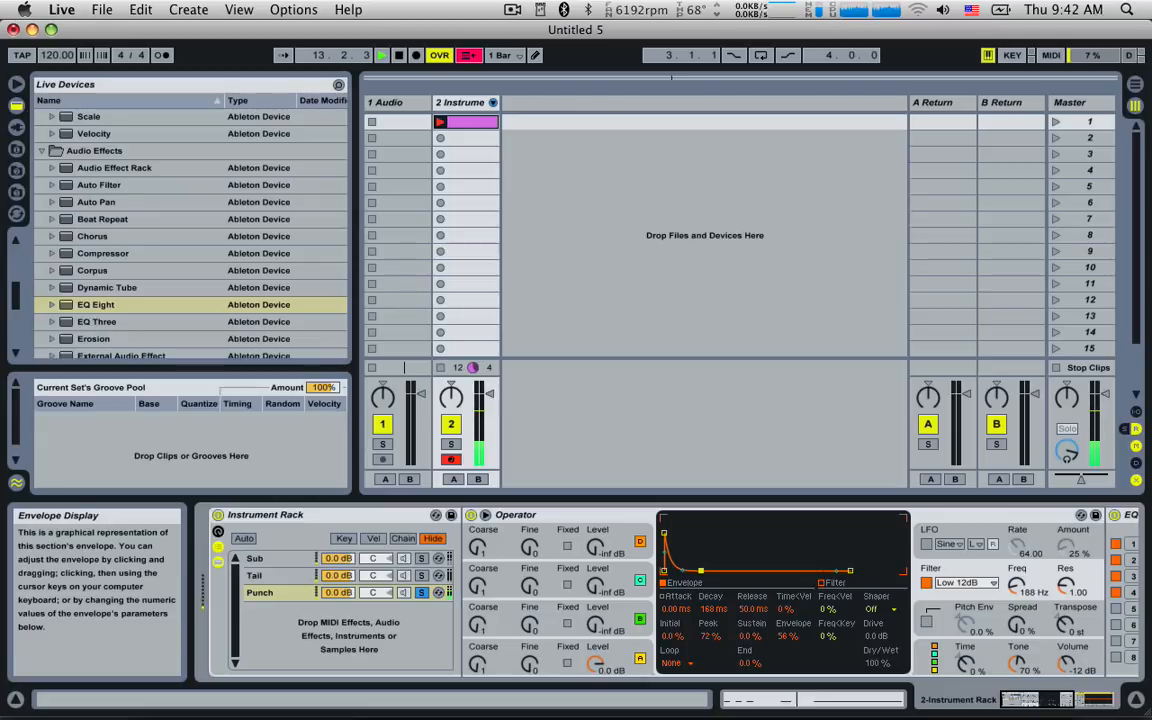
Step: Set the Punch Operator's oscillator A Coarse to 0.5 and lengthen the filter envelope decay to 245 ms
{"action": "left_click", "coordinate": [473, 672]}
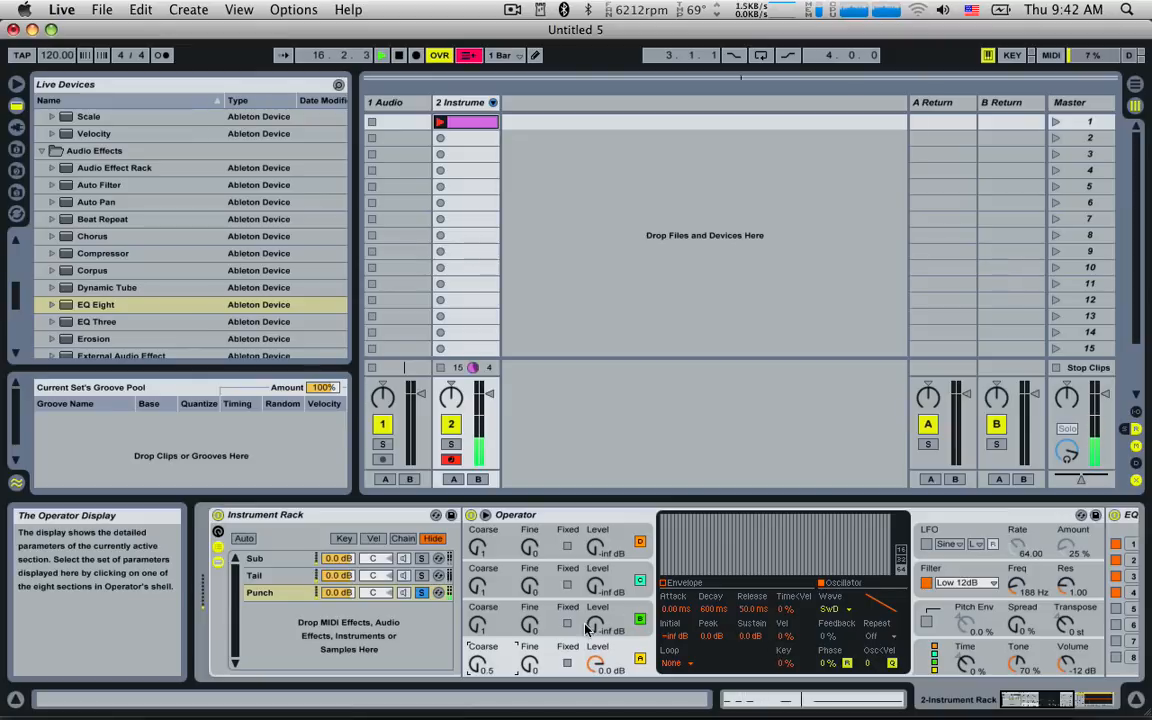
{"action": "left_click", "coordinate": [944, 569]}
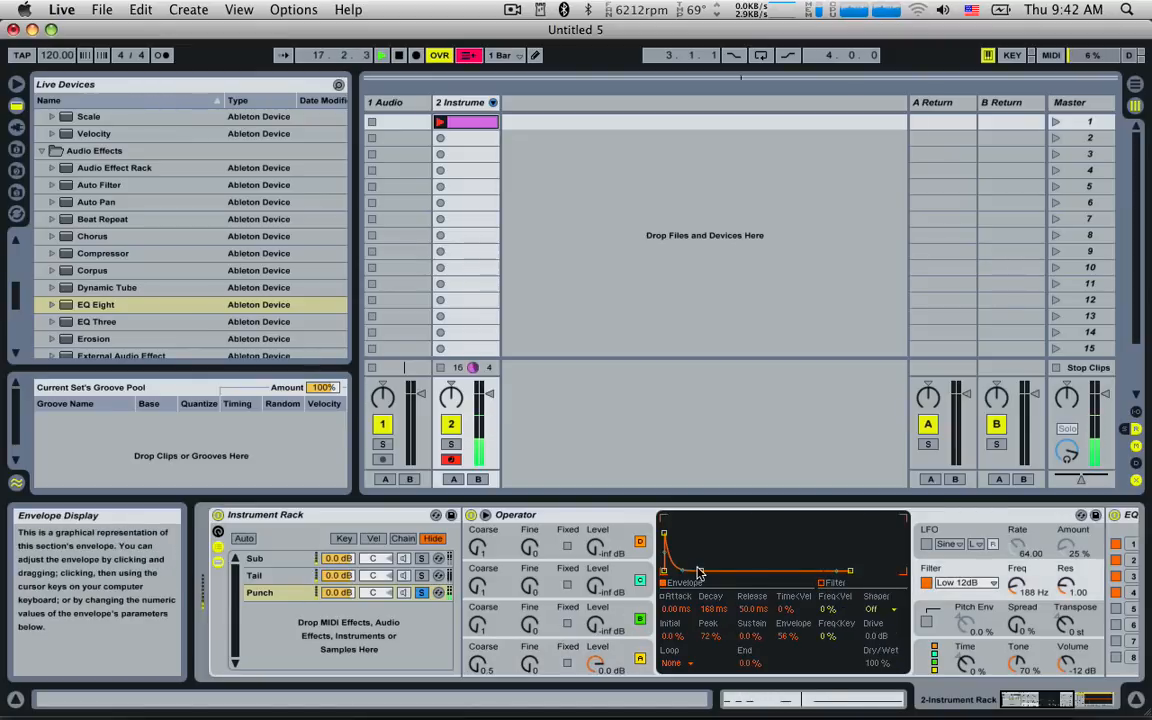
{"action": "left_click_drag", "start_coordinate": [697, 570], "coordinate": [704, 570]}
Step: Solo the Sub and Tail chains together with Punch, stop playback and select the Punch chain
{"action": "left_click", "coordinate": [421, 558]}
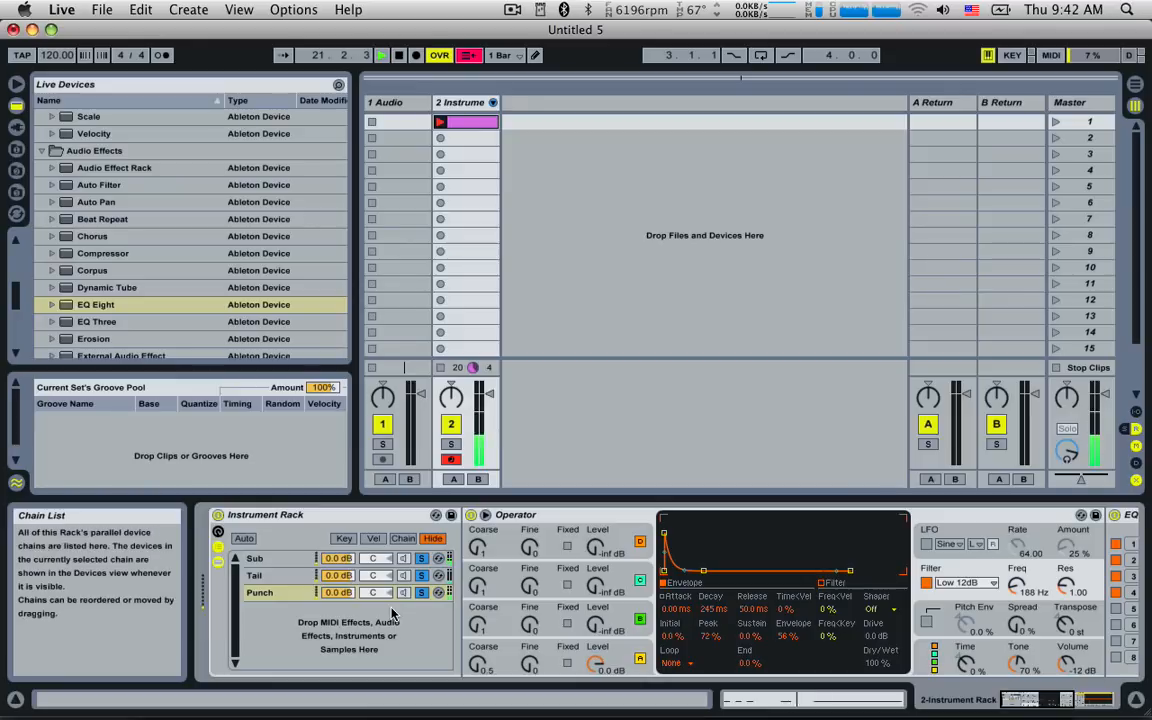
{"action": "left_click", "coordinate": [288, 596]}
{"action": "left_click", "coordinate": [288, 598]}
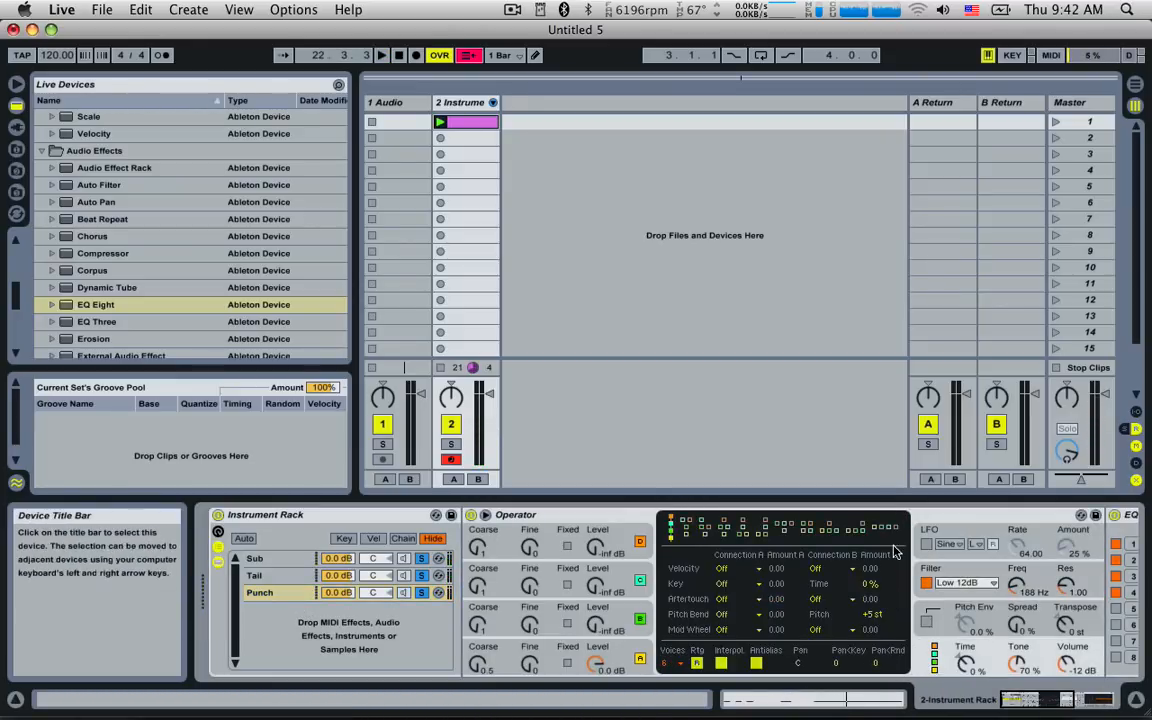
Step: Switch the Punch Operator to the fully parallel algorithm and set oscillator B to a Square D waveform at -21 dB
{"action": "left_click", "coordinate": [497, 614]}
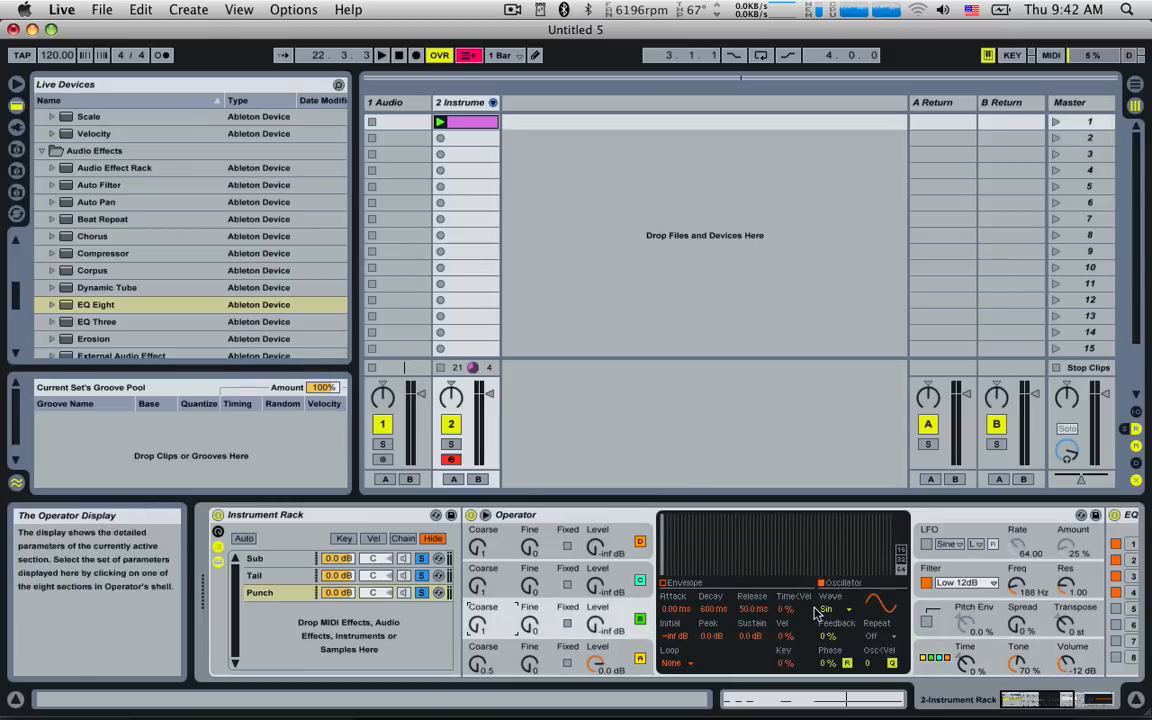
{"action": "left_click", "coordinate": [827, 611]}
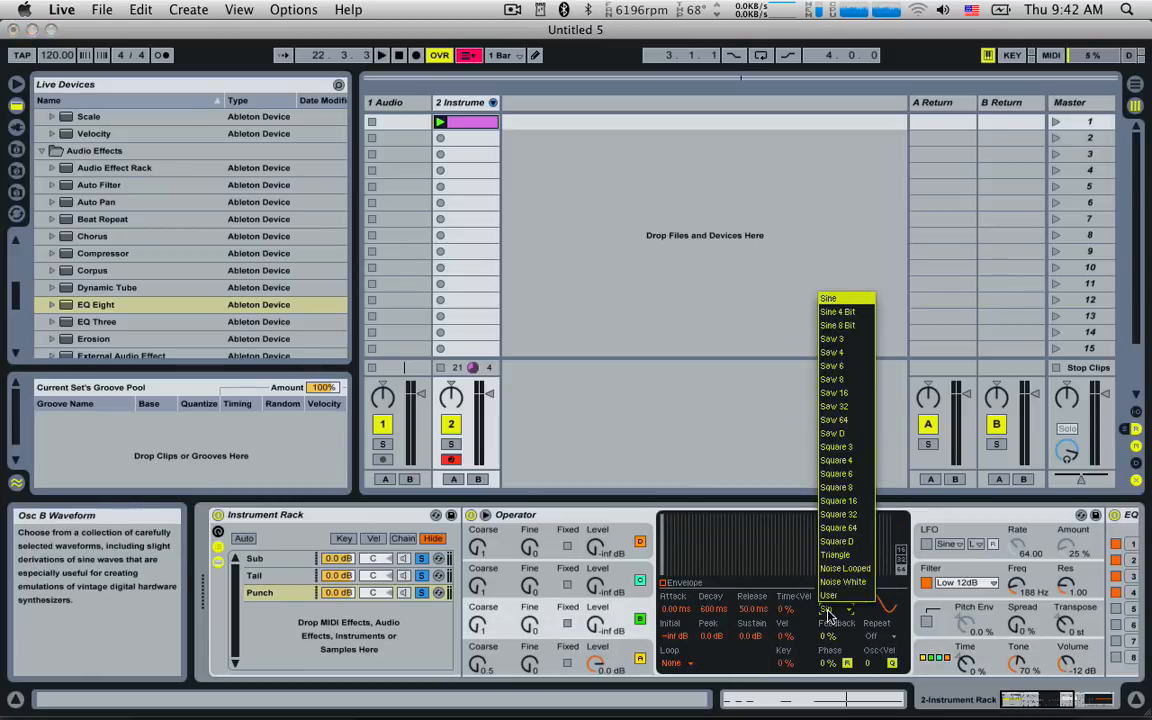
{"action": "left_click", "coordinate": [838, 541]}
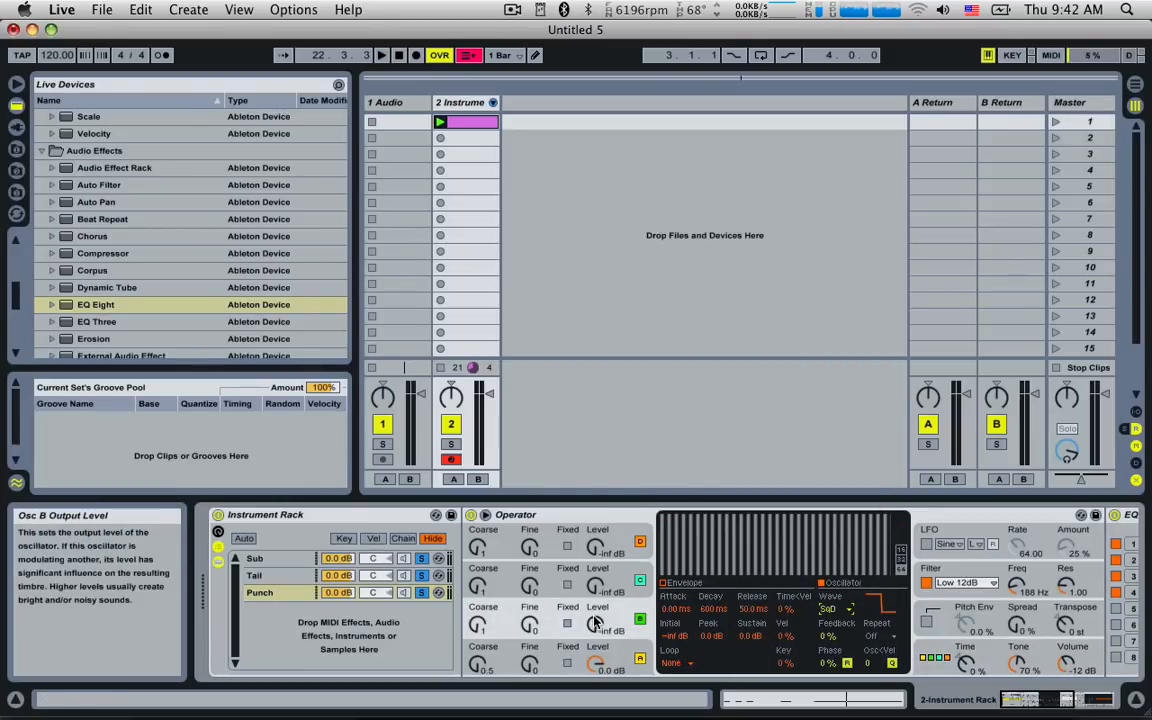
{"action": "left_click_drag", "start_coordinate": [596, 625], "coordinate": [596, 596]}
Step: Try Coarse 0.5 and a -12 dB level on the Punch Operator's oscillator B, and undo both changes
{"action": "left_click_drag", "start_coordinate": [478, 625], "coordinate": [478, 632]}
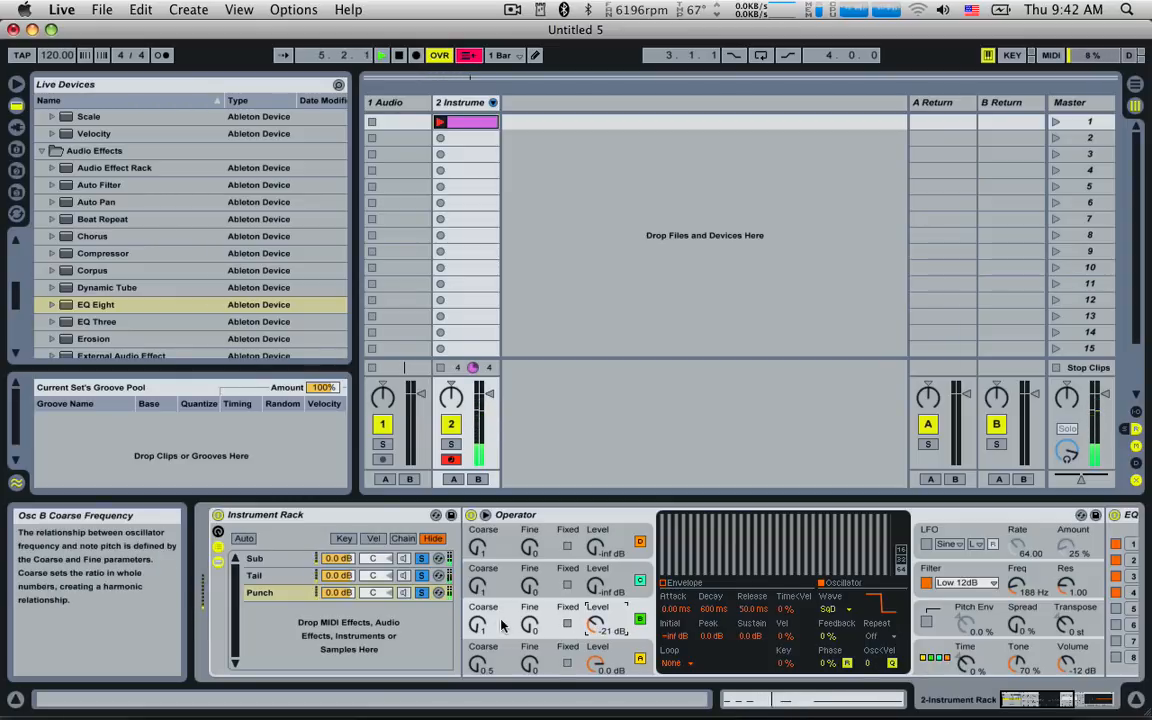
{"action": "left_click_drag", "start_coordinate": [617, 630], "coordinate": [617, 628]}
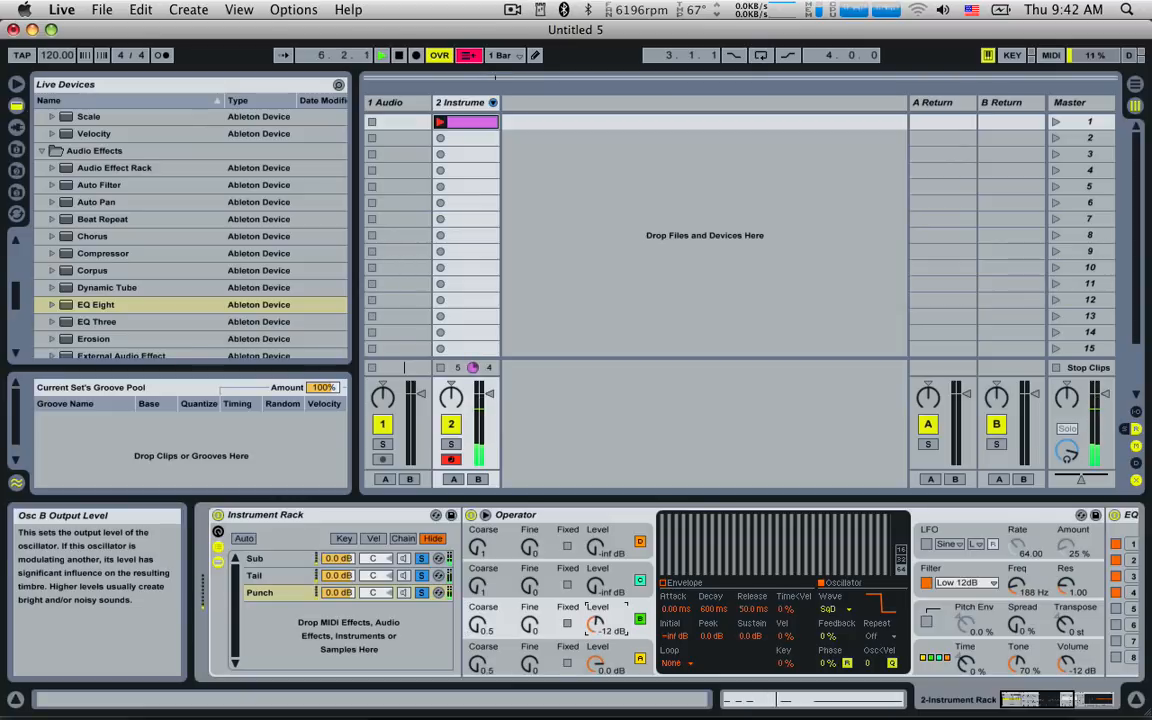
{"action": "key", "text": "super+z"}
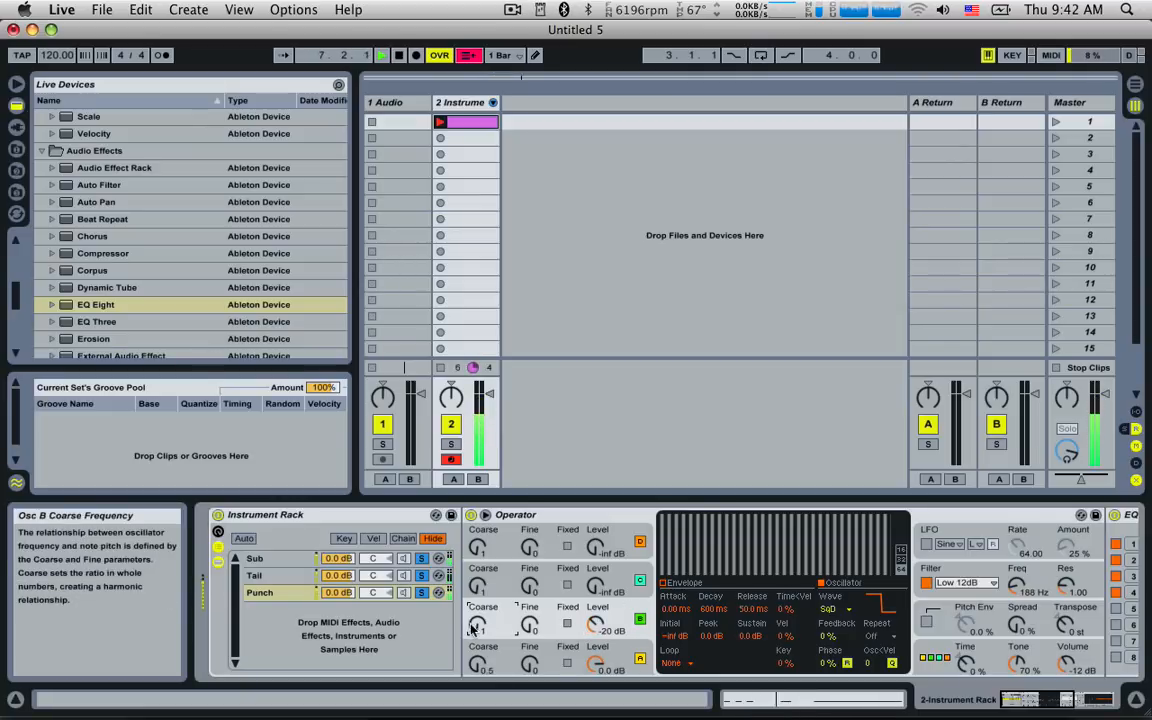
{"action": "key", "text": "super+z"}
Step: Change the Punch Operator's oscillator B waveform to Saw D and raise its level to -17 dB
{"action": "left_click", "coordinate": [831, 609]}
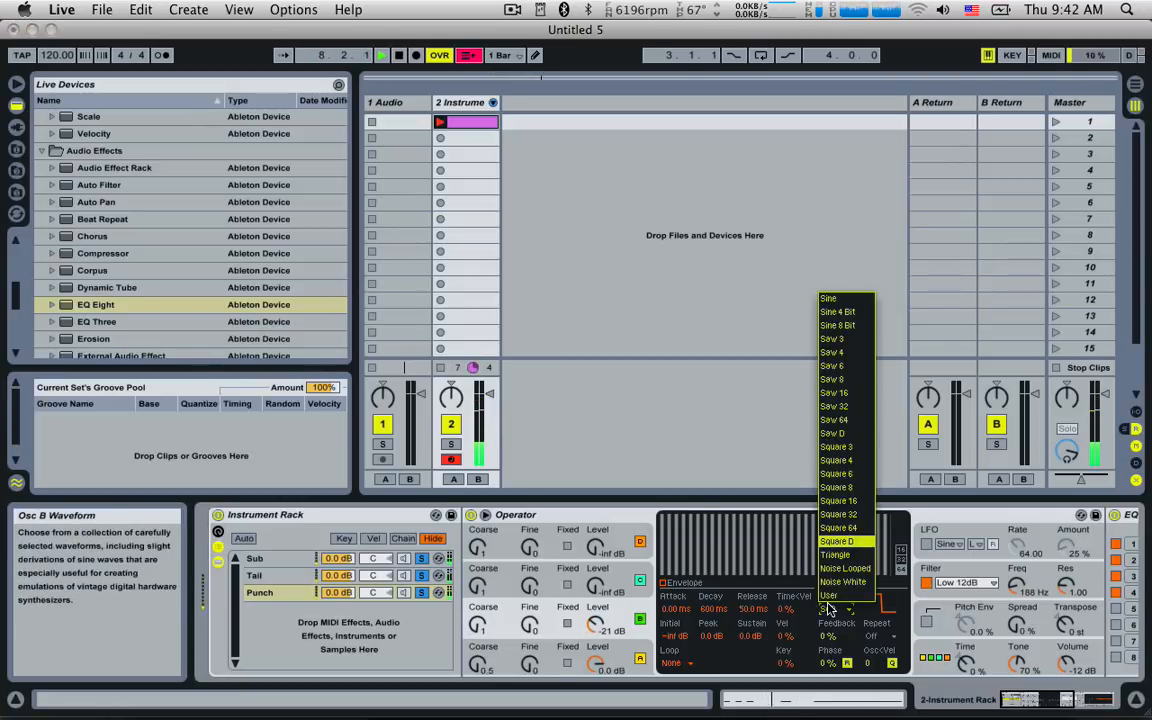
{"action": "left_click", "coordinate": [834, 433]}
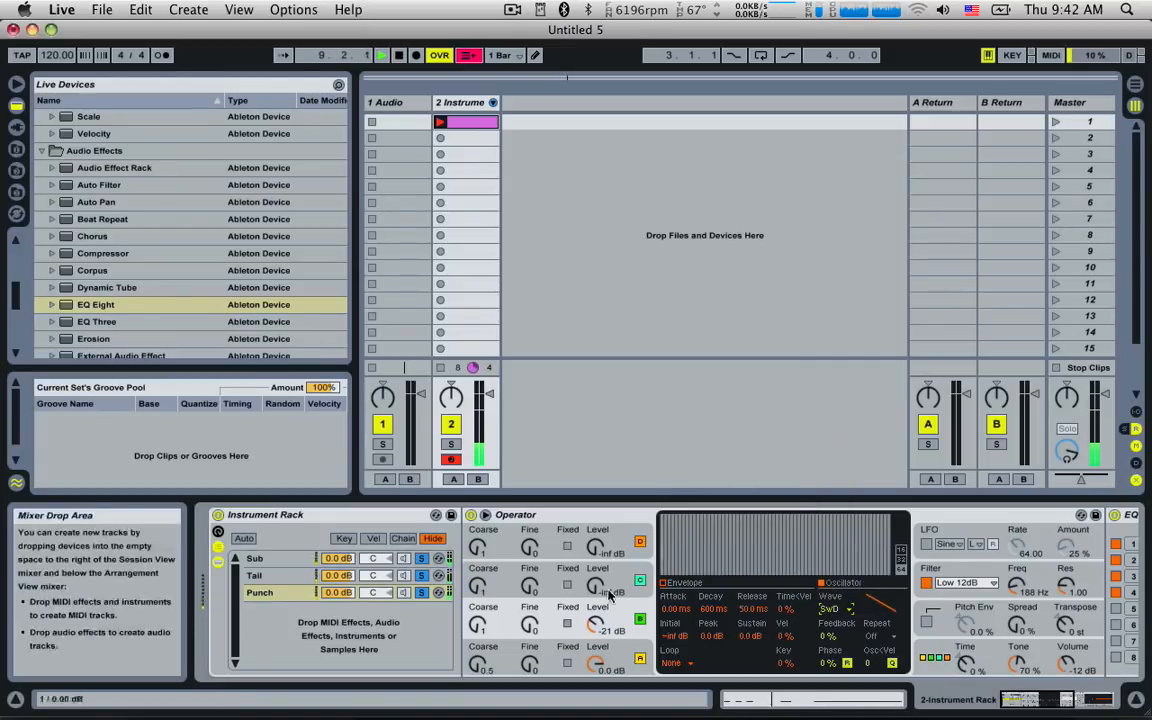
{"action": "left_click_drag", "start_coordinate": [596, 626], "coordinate": [596, 598]}
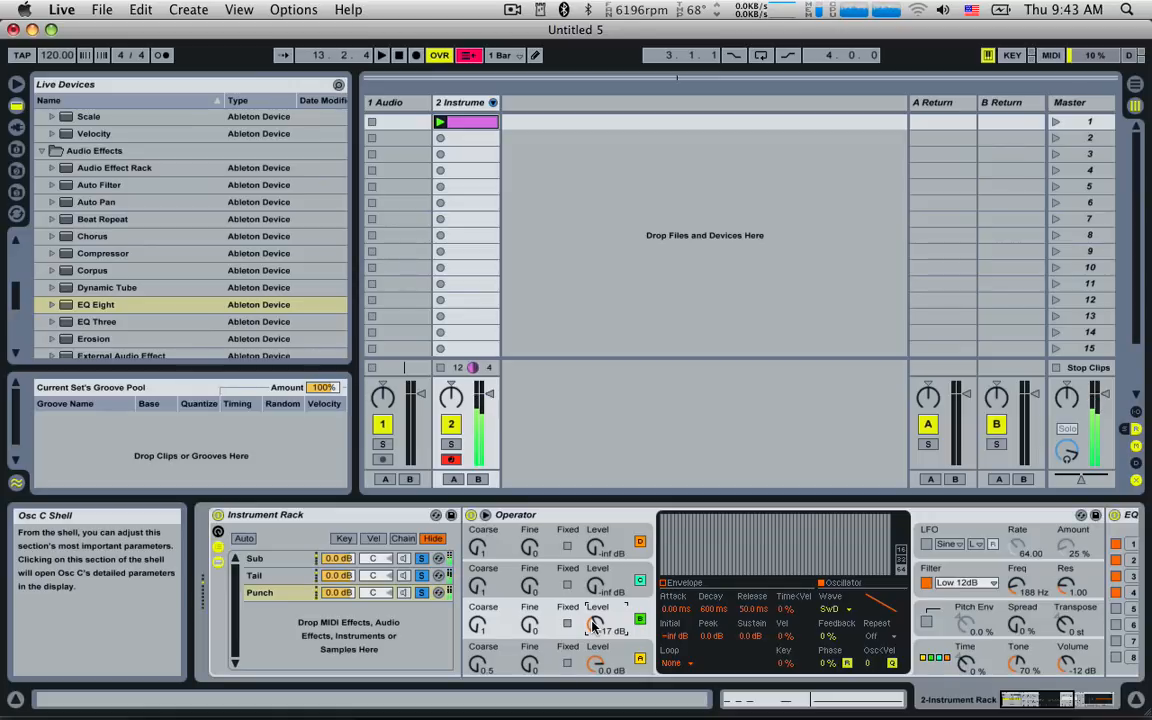
Step: Set the Tail Operator's filter envelope to a 3.38 s decay and 40% sustain
{"action": "left_click", "coordinate": [287, 578]}
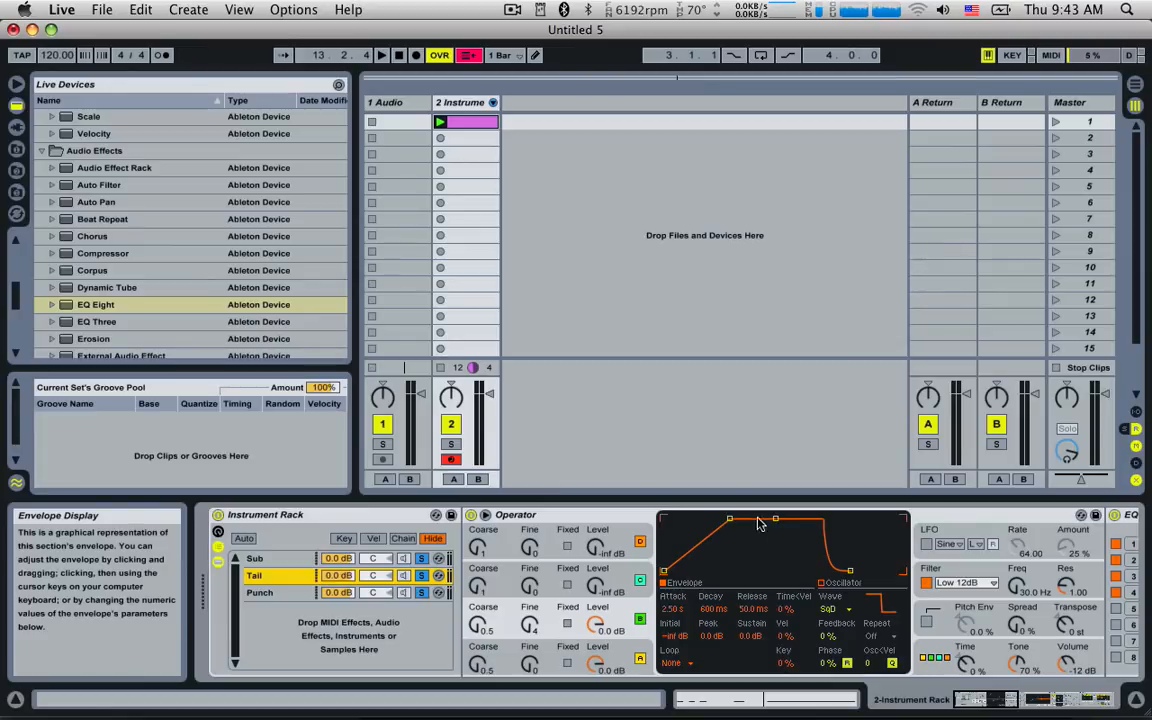
{"action": "left_click_drag", "start_coordinate": [777, 522], "coordinate": [783, 550]}
{"action": "left_click", "coordinate": [928, 567]}
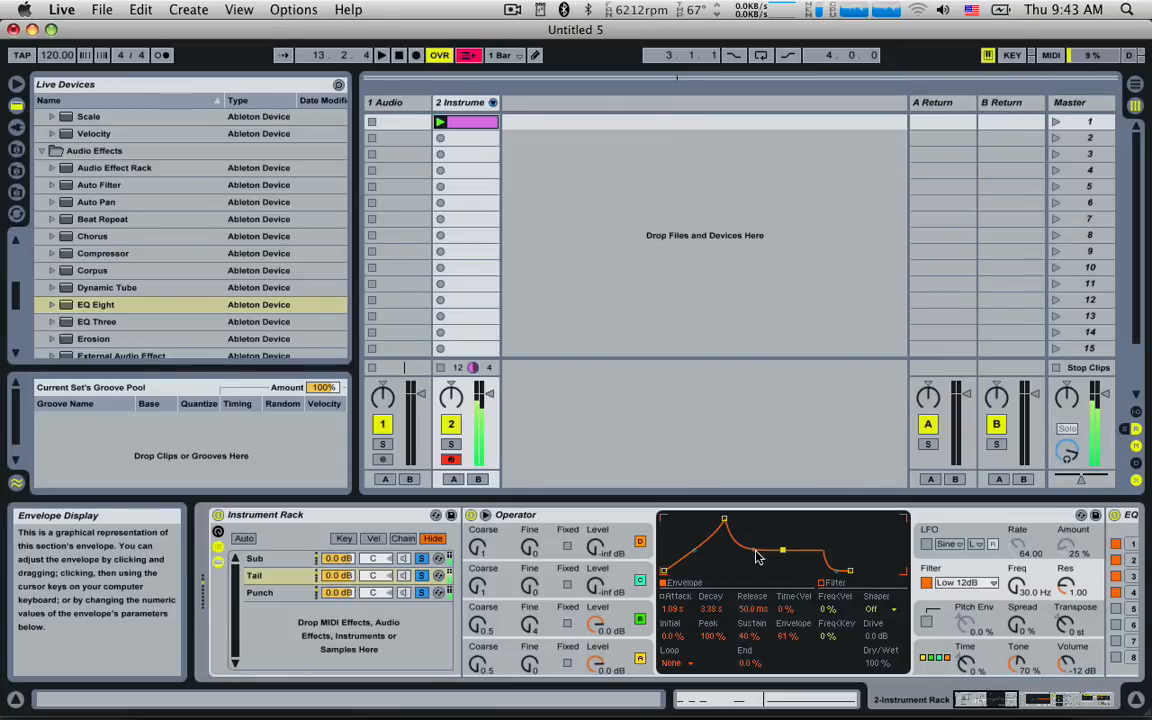
Step: Try different decay curves on the Tail Operator's filter envelope, settle on a 94% decay slope, and lower the computer keyboard octave to C2–D3
{"action": "left_click_drag", "start_coordinate": [757, 557], "coordinate": [754, 519]}
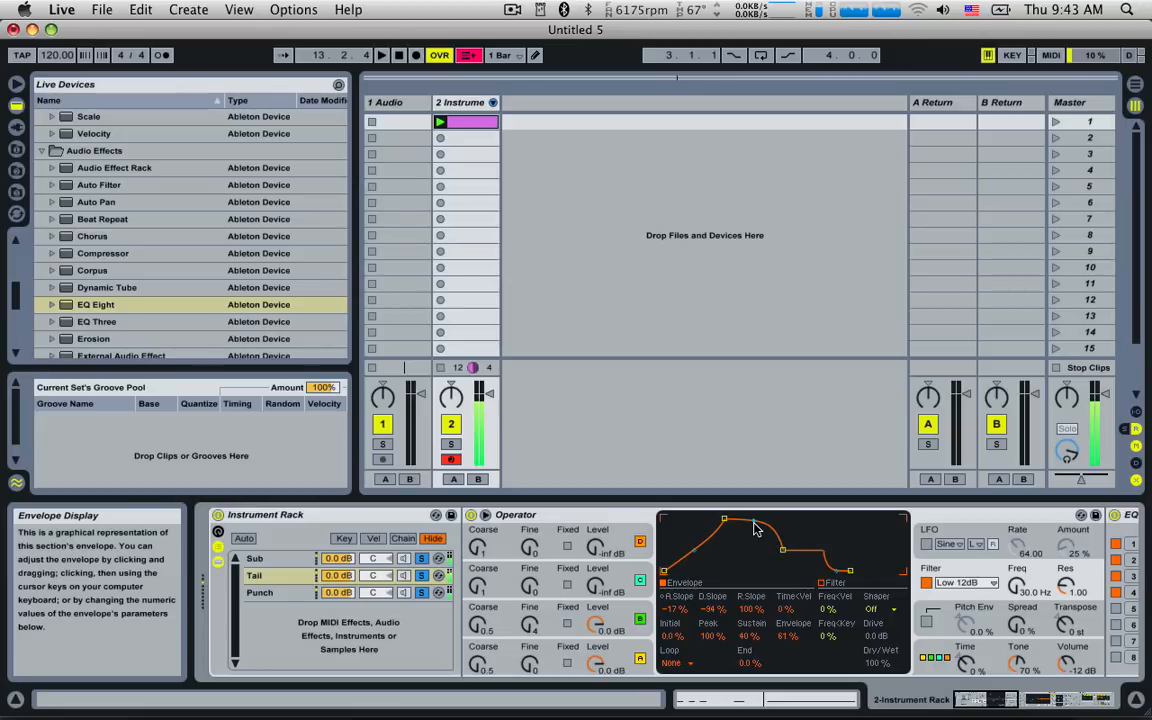
{"action": "left_click_drag", "start_coordinate": [754, 525], "coordinate": [754, 537]}
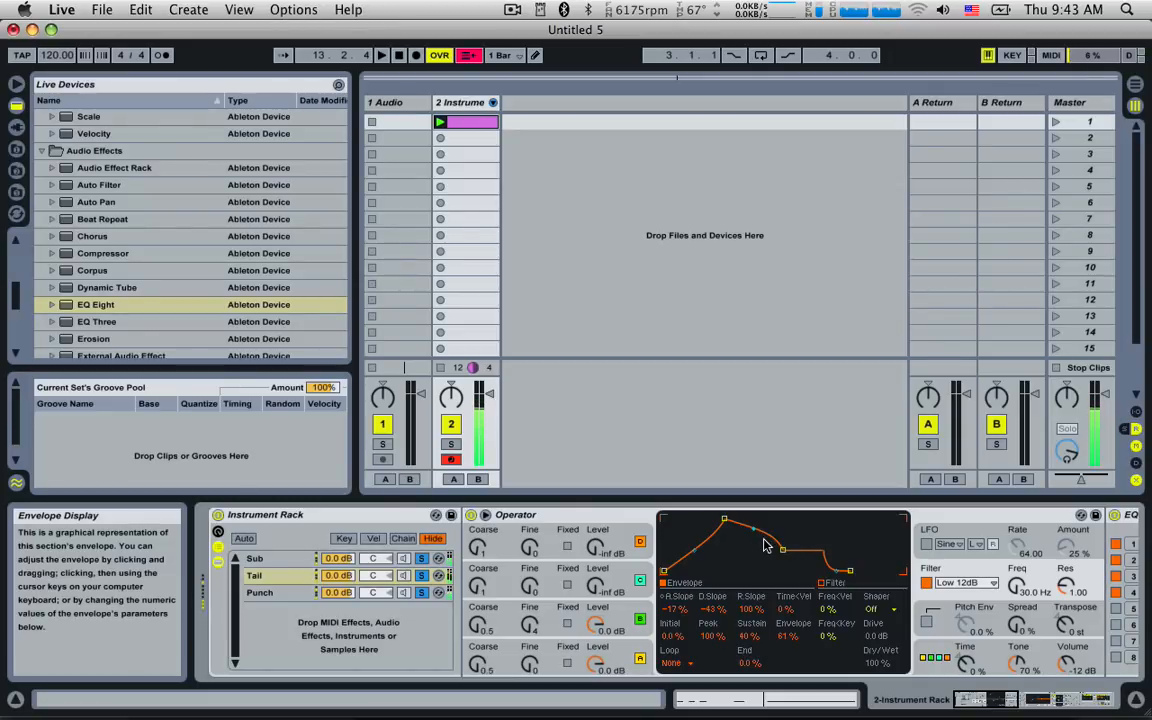
{"action": "left_click_drag", "start_coordinate": [754, 531], "coordinate": [754, 551]}
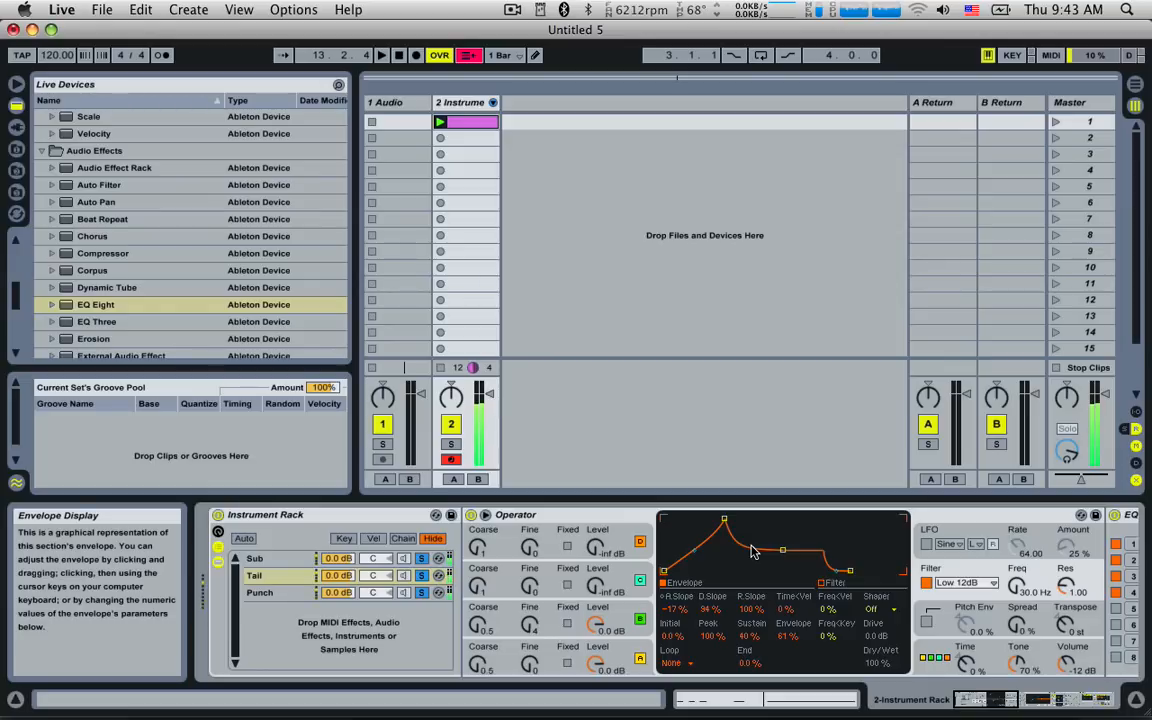
{"action": "key", "text": "z"}
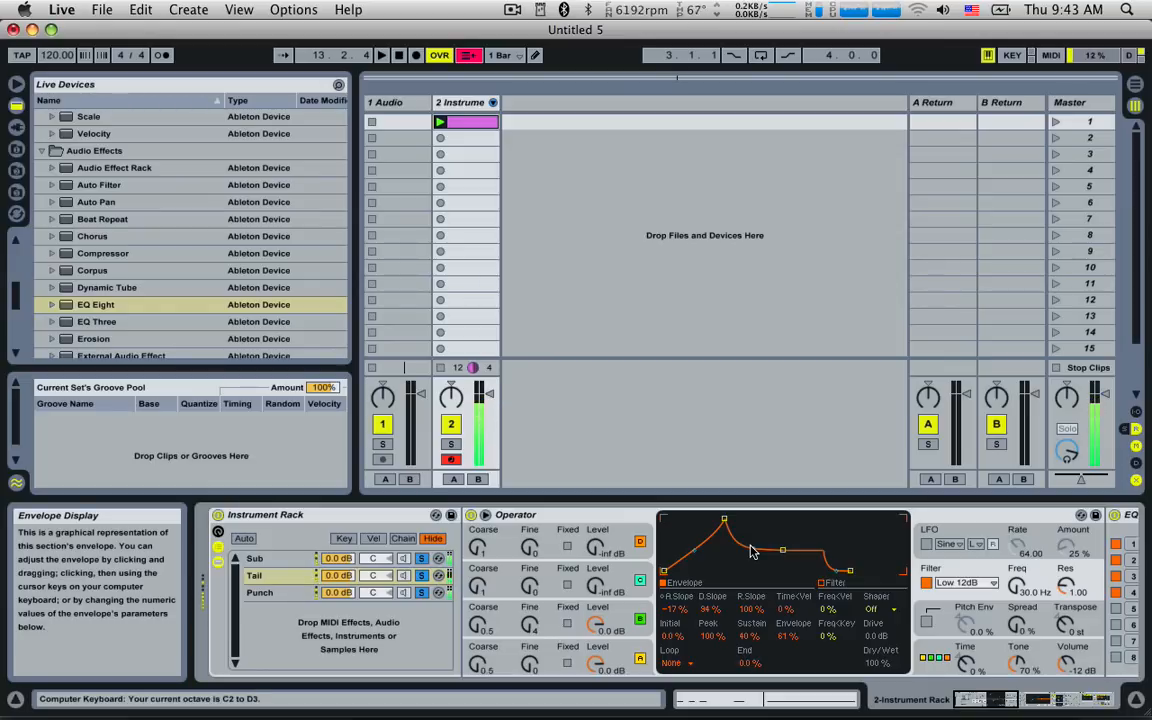
Step: Audition the layered bass in other octaves, raising the computer keyboard octave once and lowering it twice
{"action": "key", "text": "x"}
{"action": "key", "text": "z"}
{"action": "key", "text": "z"}
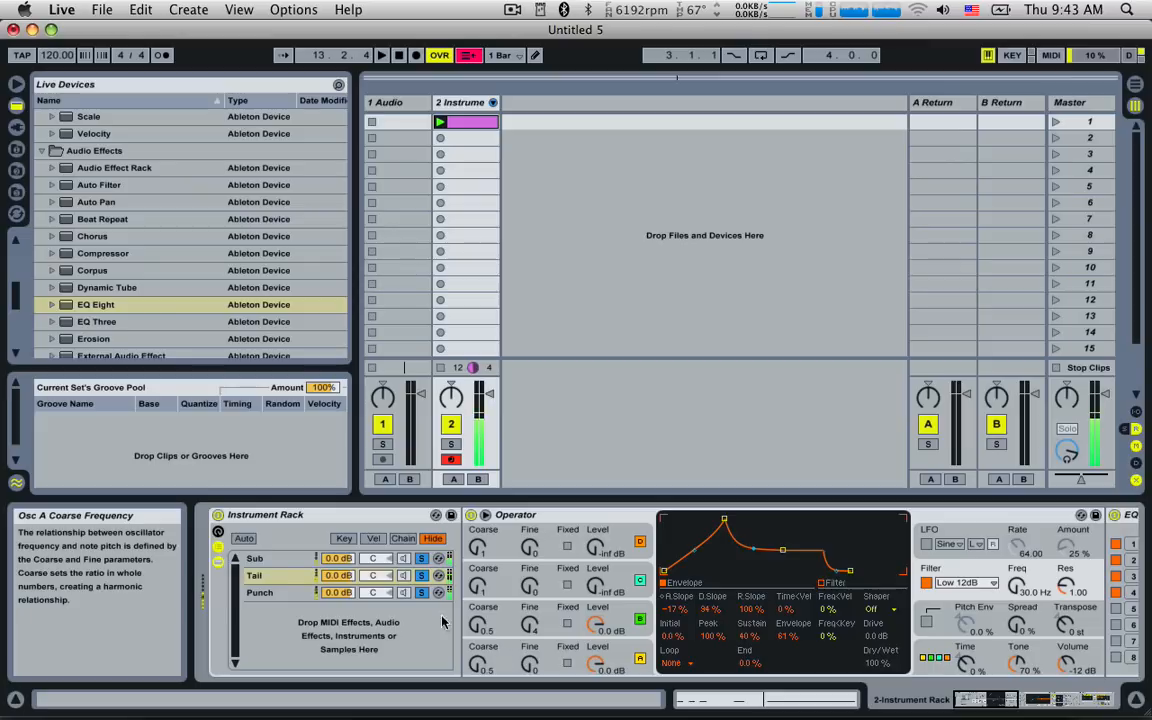
Step: Set the Punch Operator's filter frequency to 269 Hz and raise its oscillator B level to -15 dB
{"action": "left_click", "coordinate": [272, 594]}
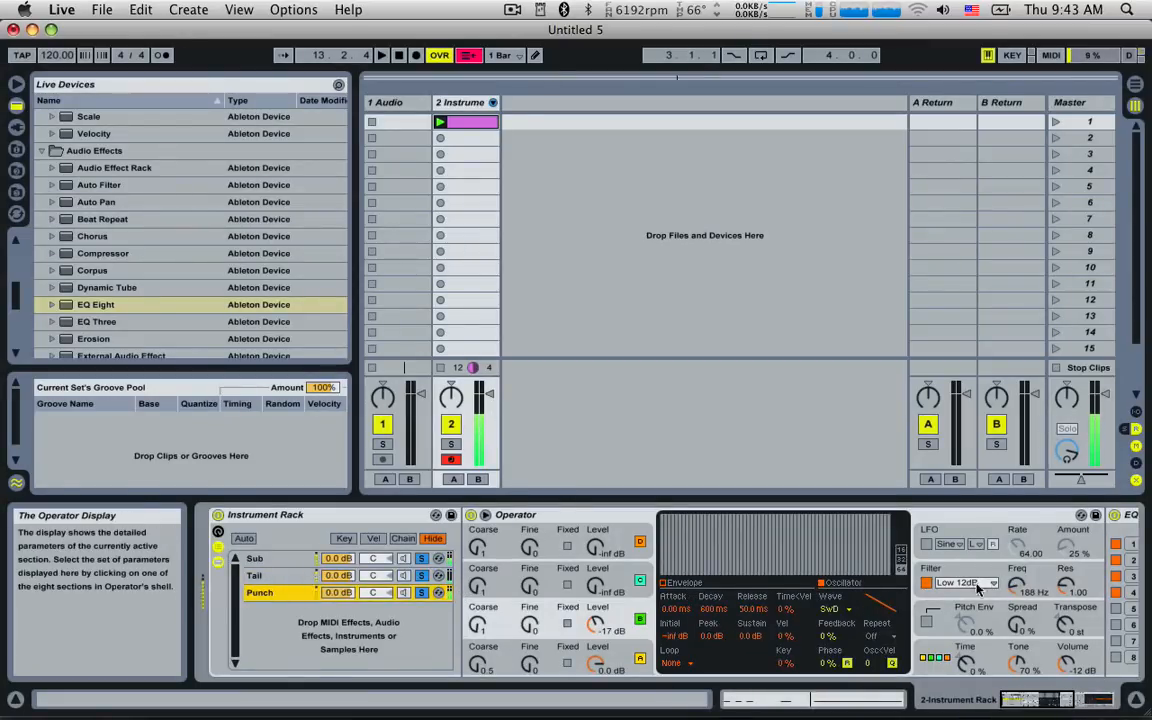
{"action": "left_click", "coordinate": [935, 572]}
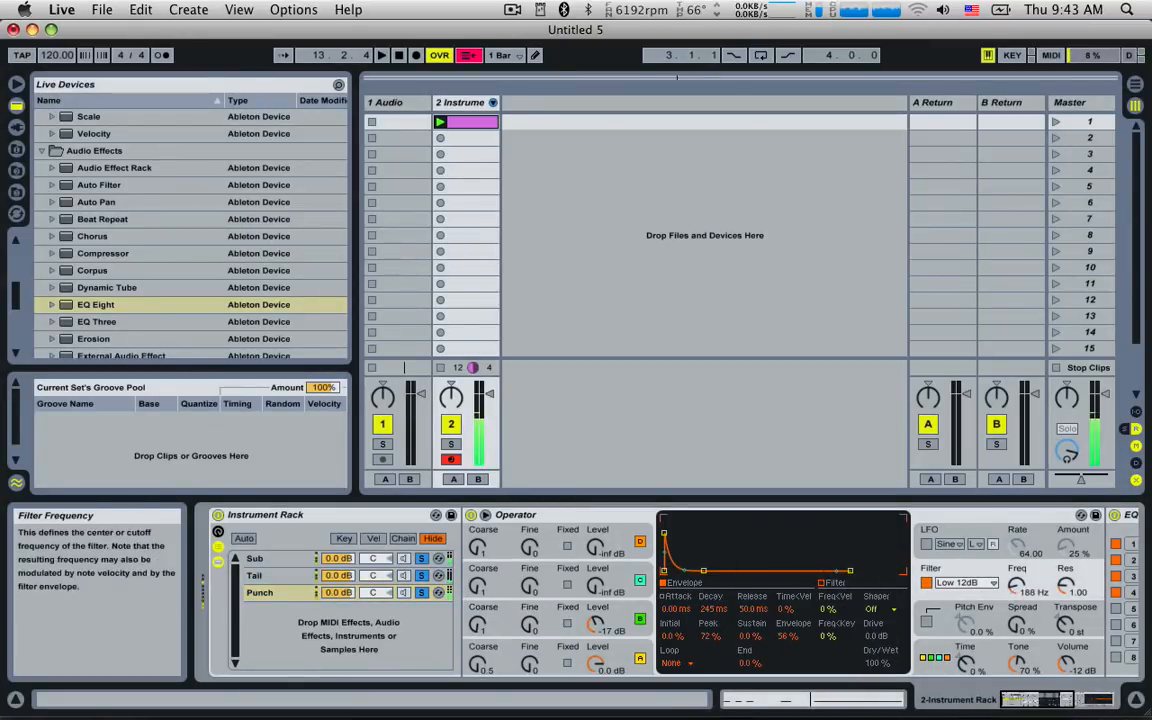
{"action": "left_click_drag", "start_coordinate": [1016, 587], "coordinate": [1016, 597]}
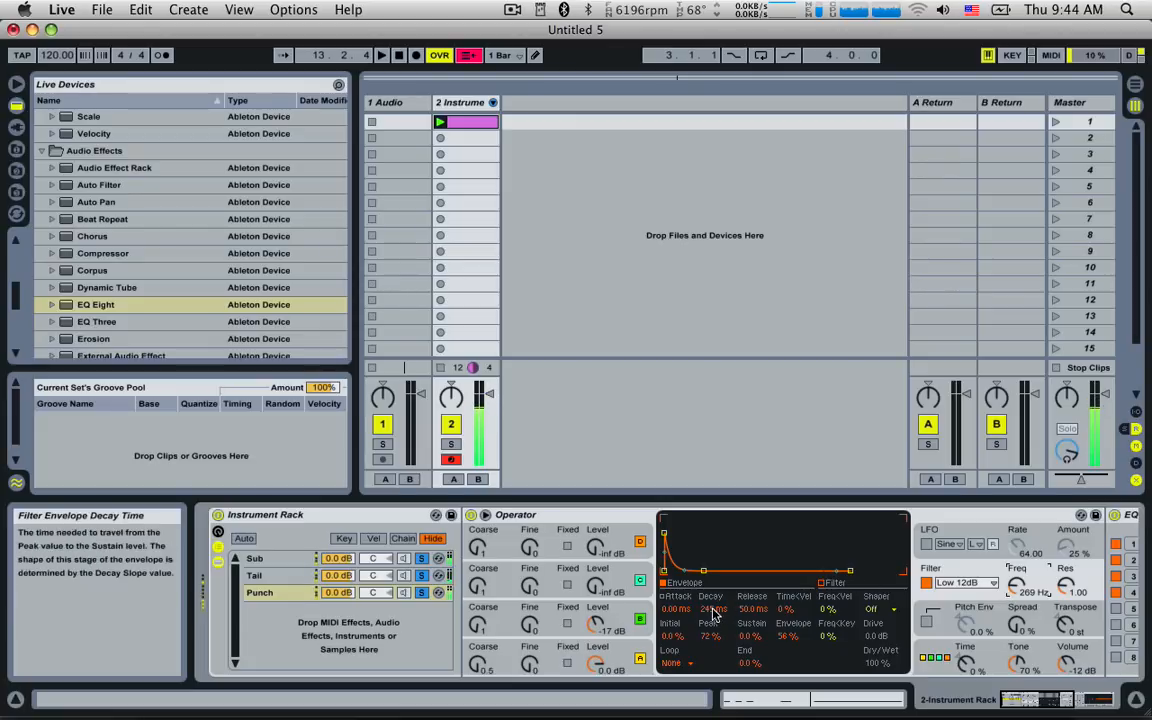
{"action": "mouse_move", "coordinate": [595, 625]}
{"action": "left_mouse_down"}
{"action": "mouse_move", "coordinate": [595, 600]}
{"action": "mouse_move", "coordinate": [595, 628]}
{"action": "left_mouse_up"}
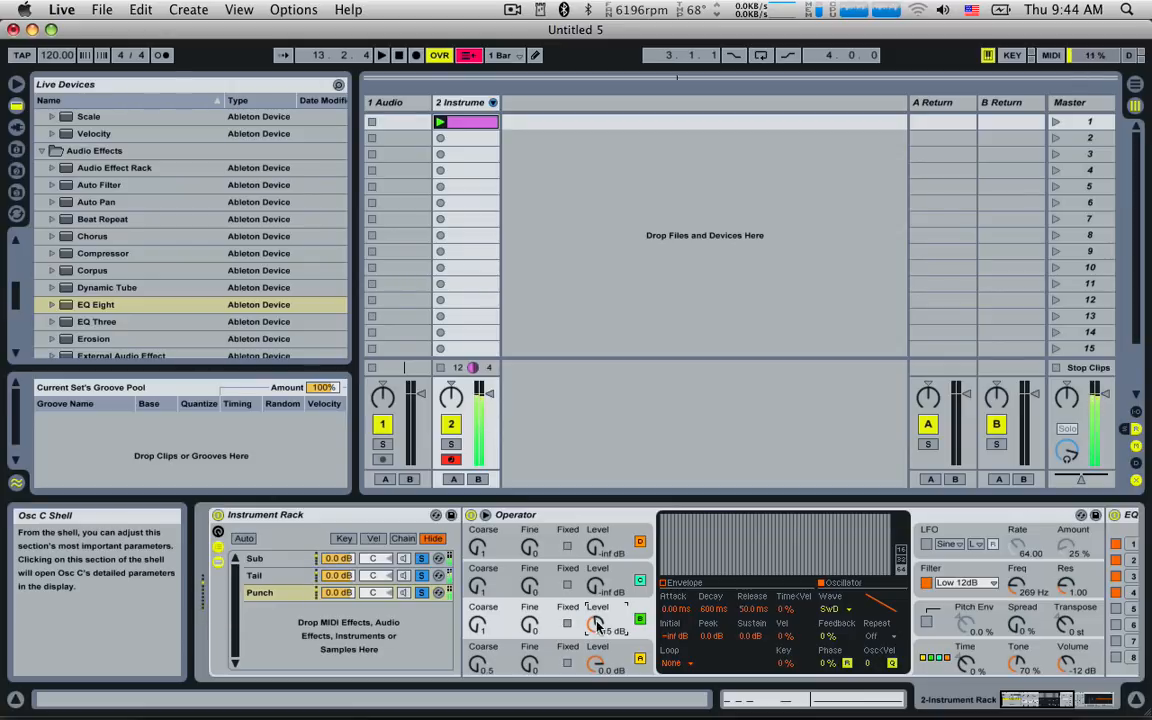
Step: Change the Punch Operator's oscillator C waveform to Noise White and set its level to -17 dB
{"action": "left_click", "coordinate": [478, 585]}
{"action": "left_click", "coordinate": [828, 608]}
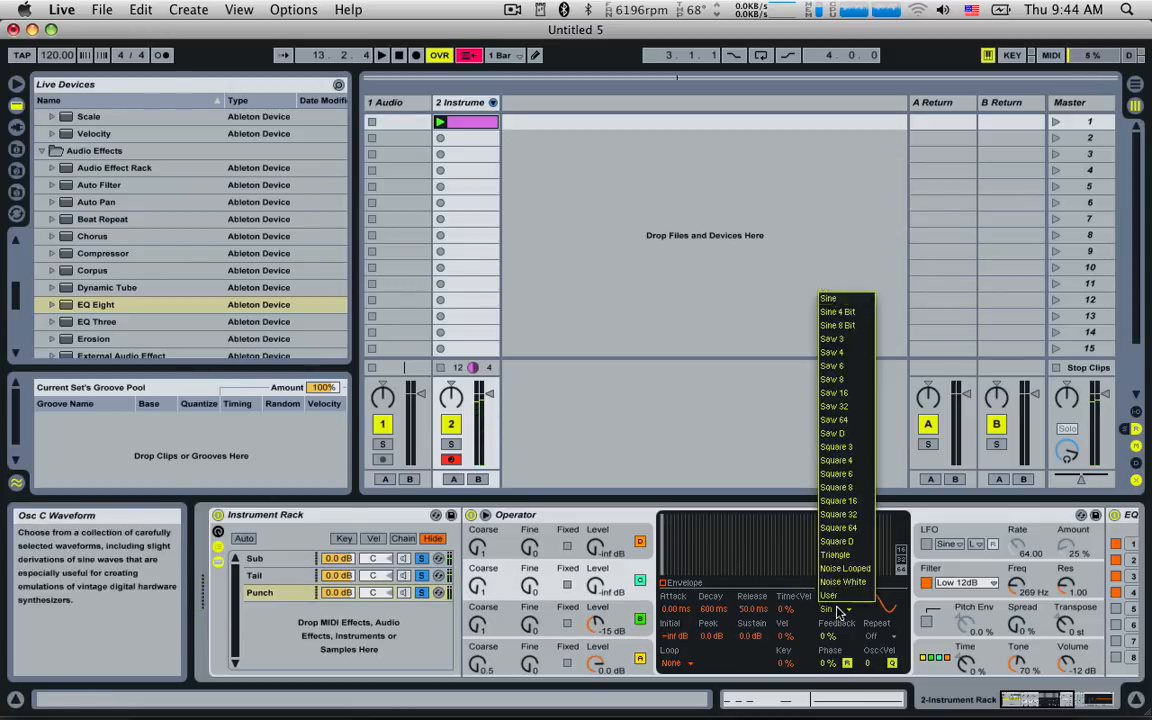
{"action": "left_click", "coordinate": [857, 585]}
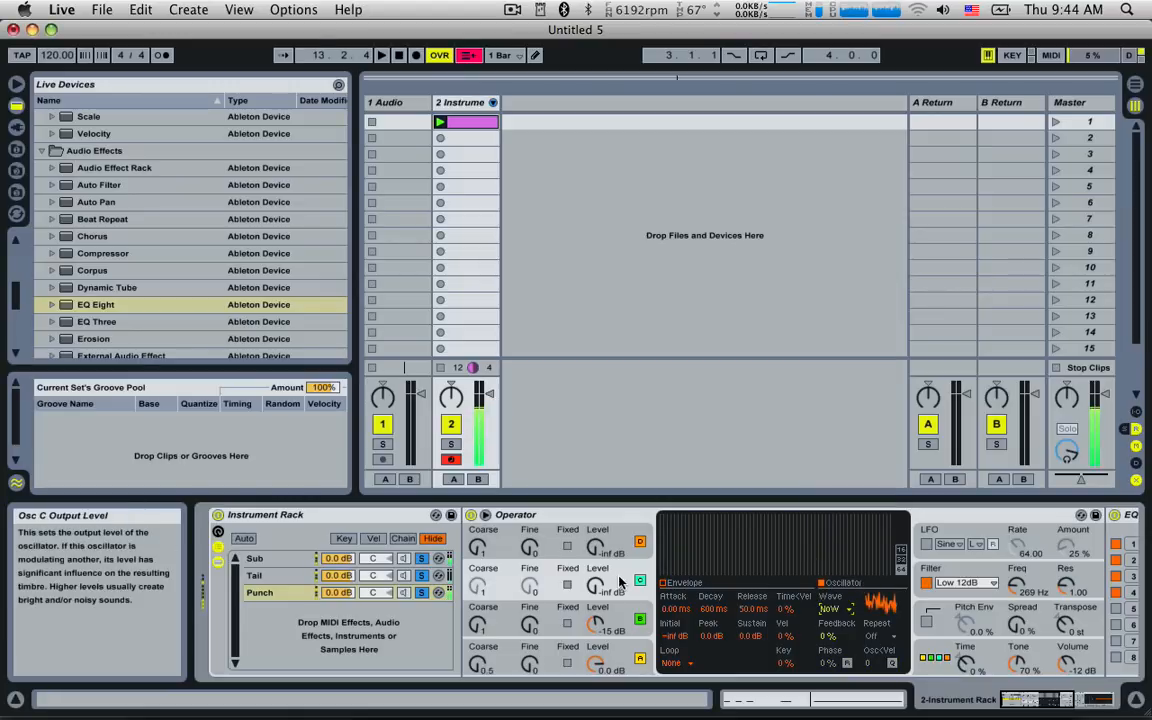
{"action": "left_click_drag", "start_coordinate": [595, 585], "coordinate": [595, 580]}
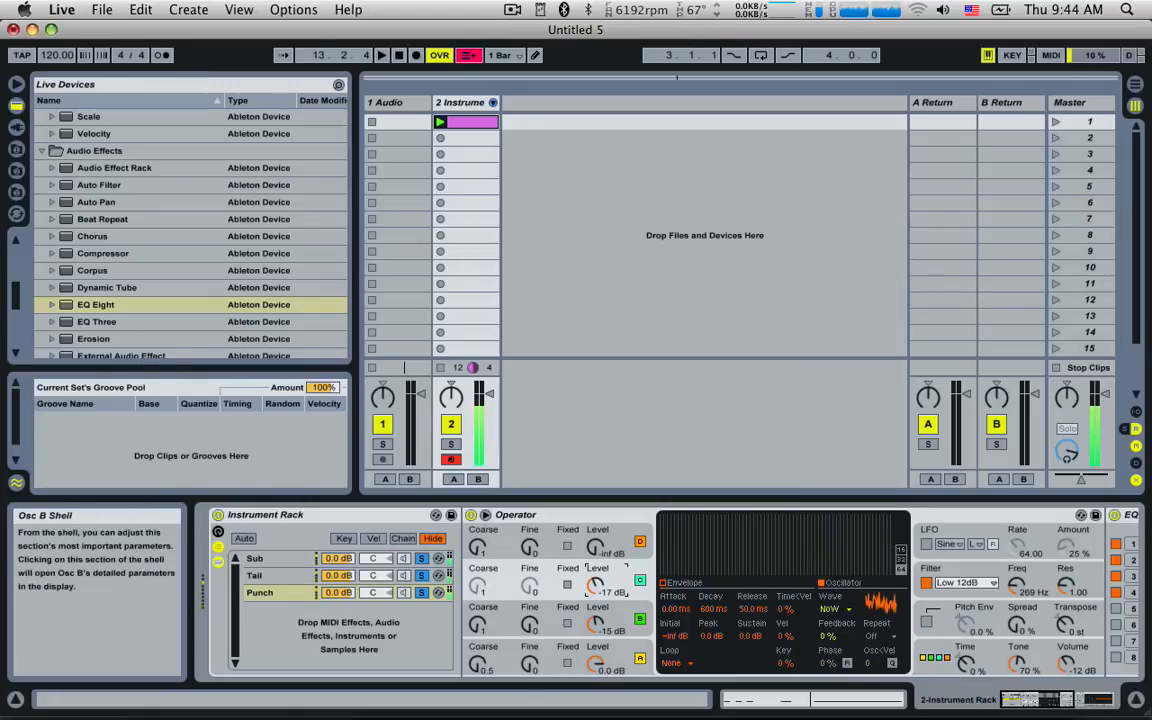
{"action": "left_click_drag", "start_coordinate": [595, 585], "coordinate": [595, 587]}
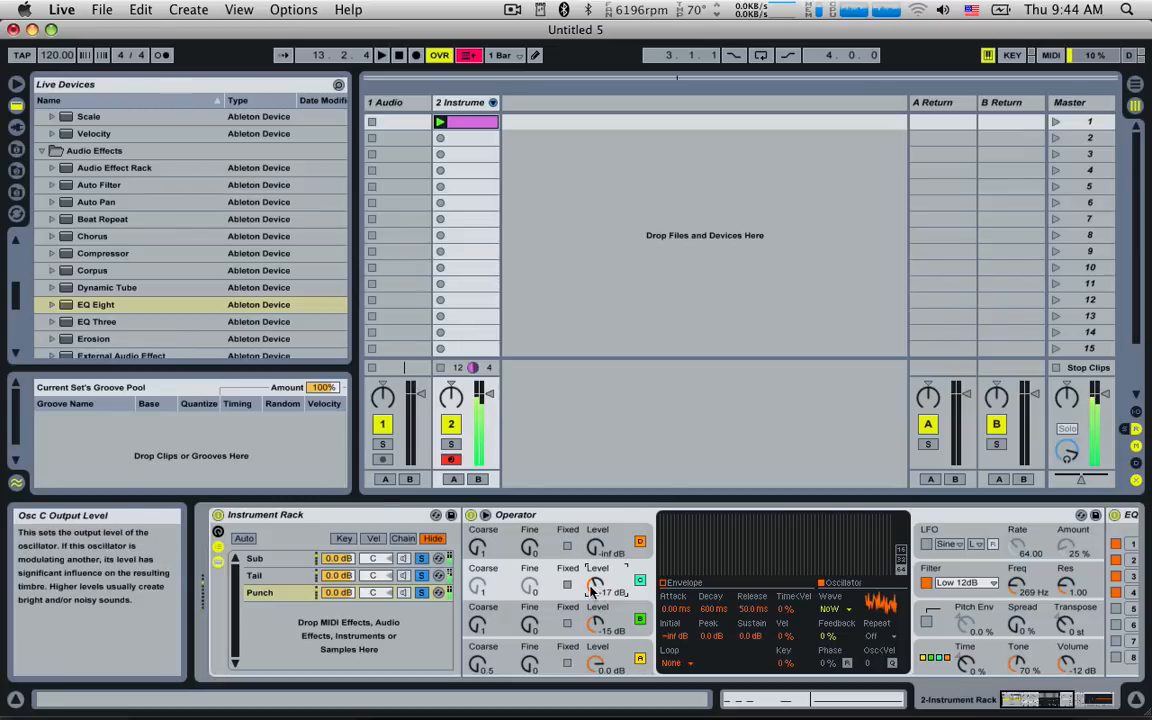
Step: Add another Operator as a new chain below Punch and set its oscillator A waveform to Square D
{"action": "scroll", "coordinate": [115, 226], "scroll_direction": "up", "scroll_amount": 5}
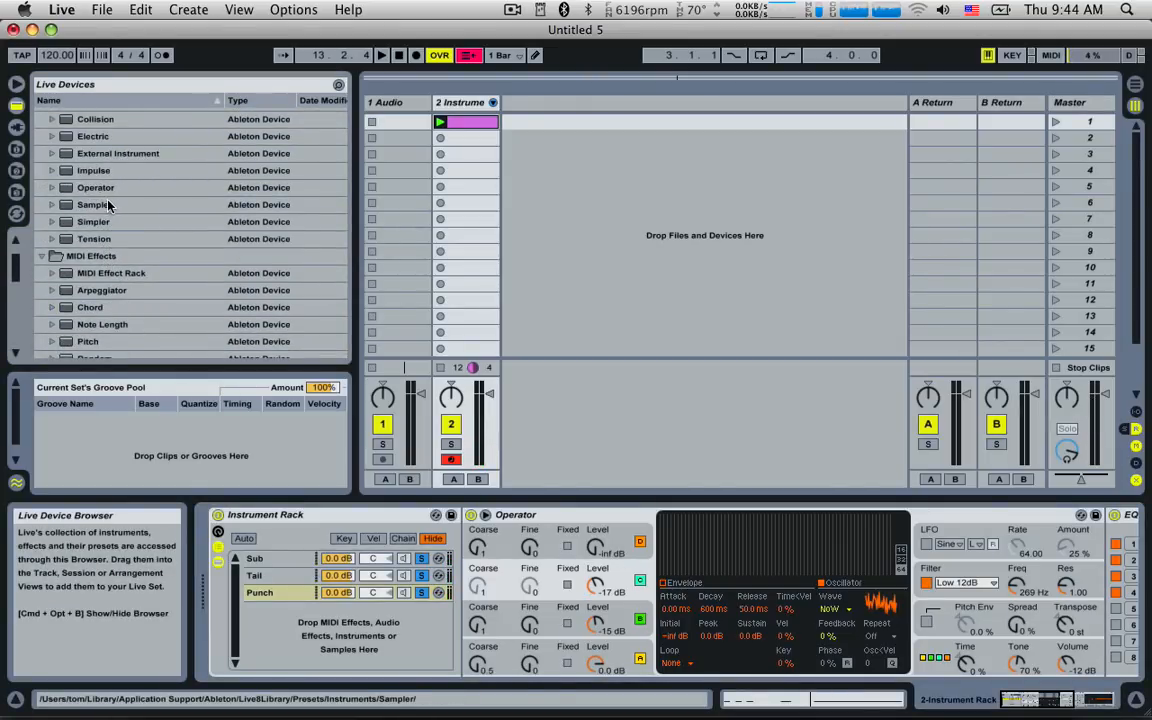
{"action": "left_click_drag", "start_coordinate": [96, 187], "coordinate": [263, 612]}
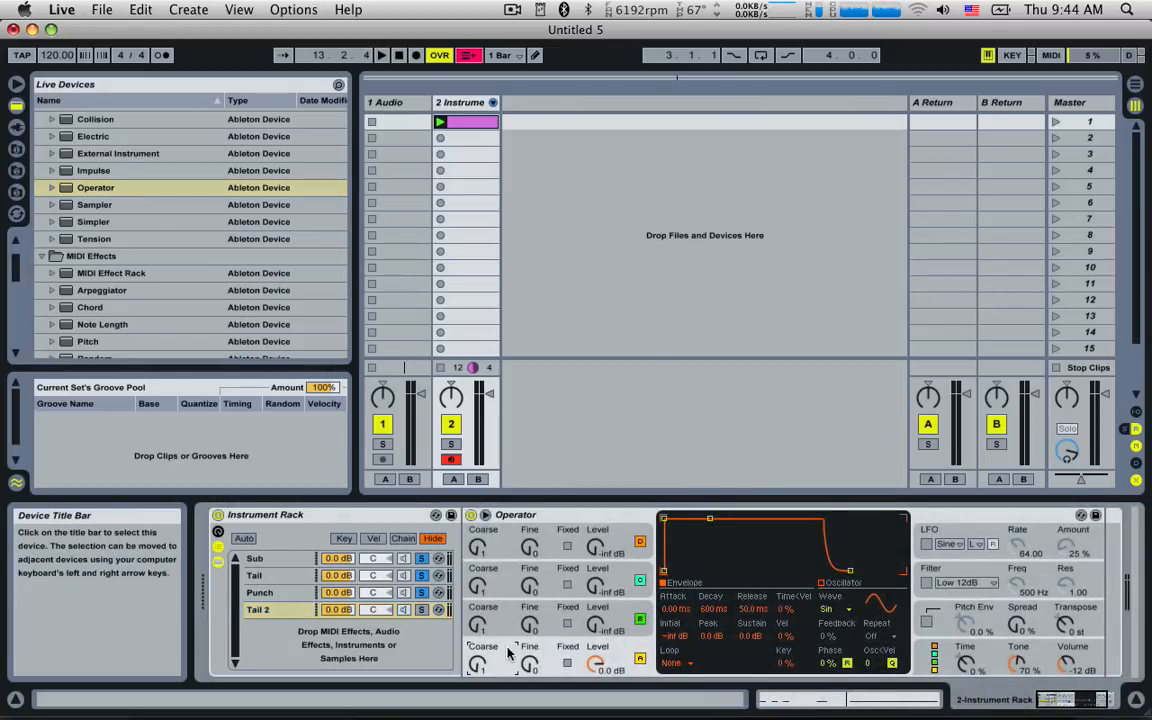
{"action": "left_click", "coordinate": [828, 610]}
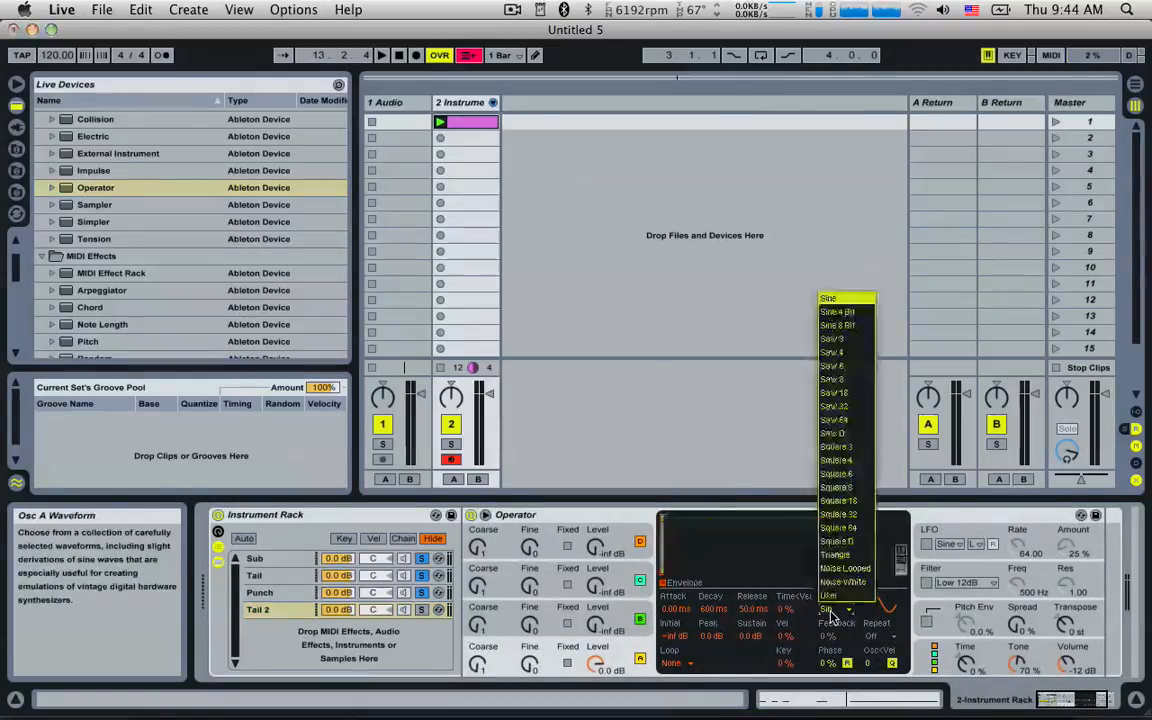
{"action": "left_click", "coordinate": [836, 541]}
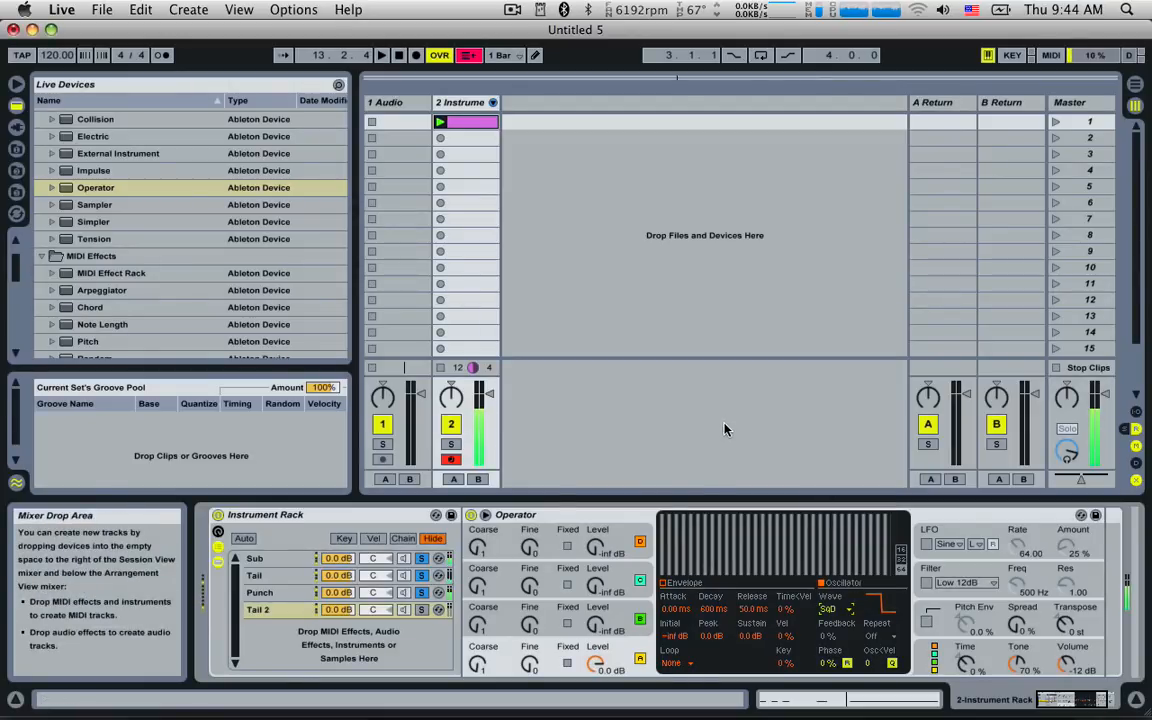
Step: Solo the Tail 2 chain and enable its Operator's filter as High 24dB at 7.02 kHz
{"action": "left_click", "coordinate": [420, 610]}
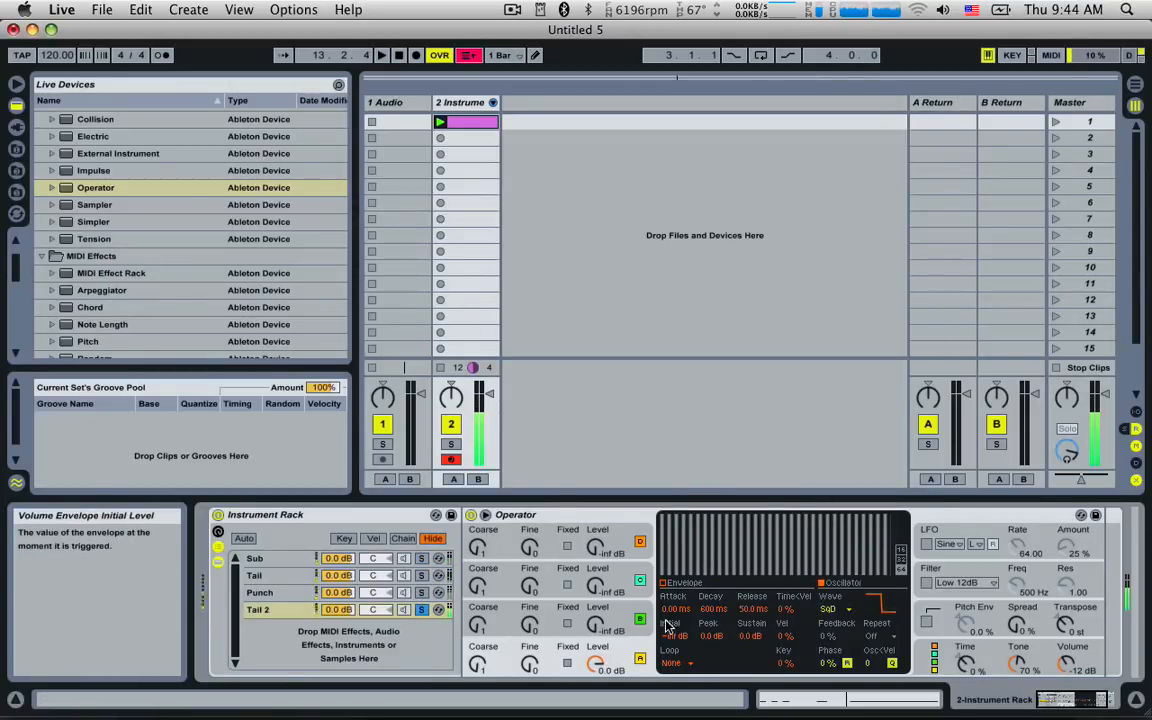
{"action": "left_click", "coordinate": [926, 583]}
{"action": "left_click", "coordinate": [962, 589]}
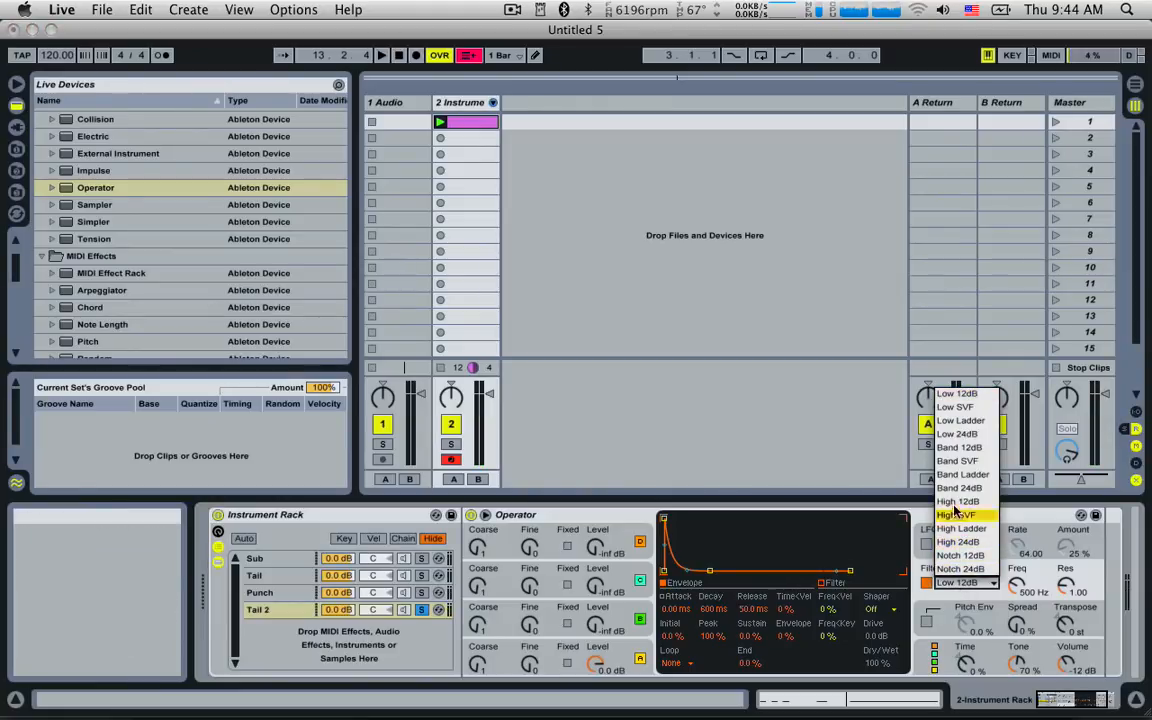
{"action": "left_click", "coordinate": [976, 544]}
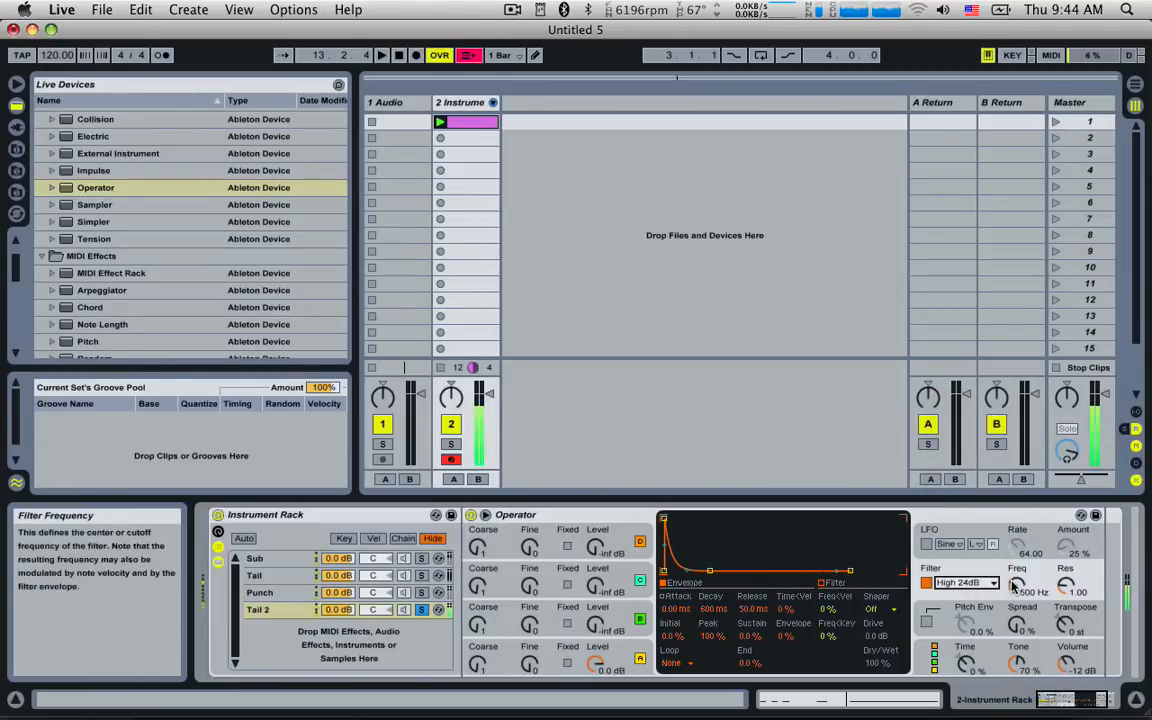
{"action": "left_click_drag", "start_coordinate": [1017, 586], "coordinate": [1017, 500]}
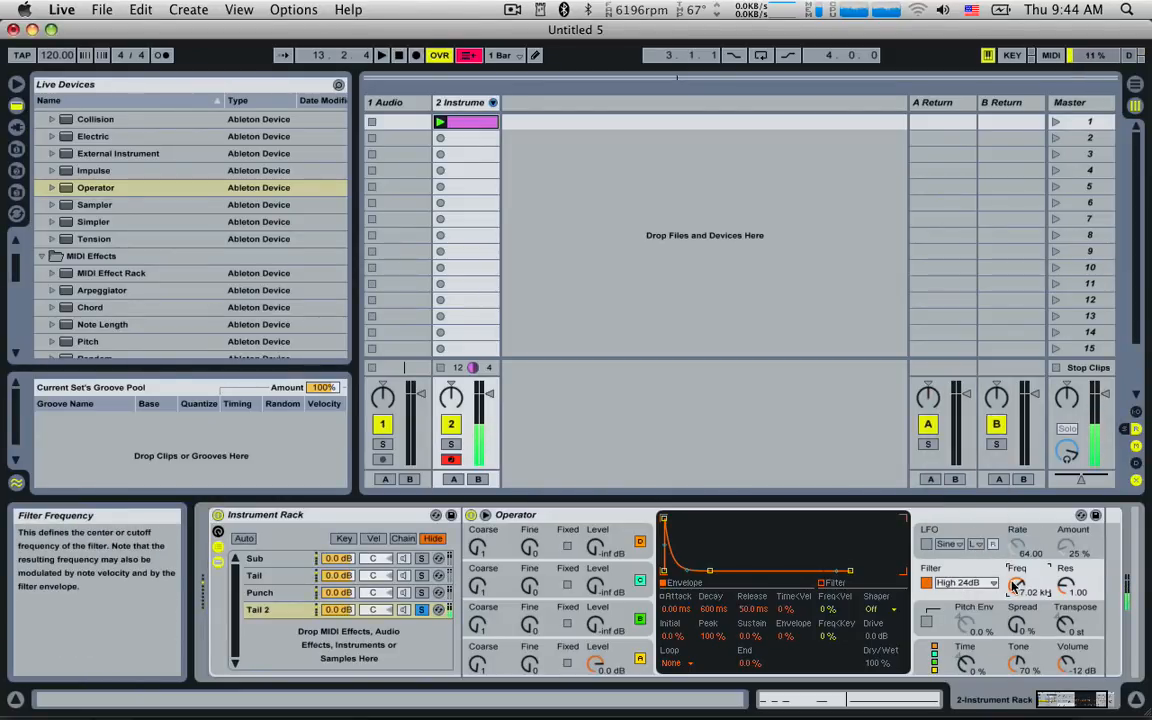
Step: Enable the Tail 2 Operator's LFO with the filter as destination, in Sync mode at rate 1/6 and 26% amount
{"action": "left_click", "coordinate": [930, 548]}
{"action": "left_click", "coordinate": [927, 545]}
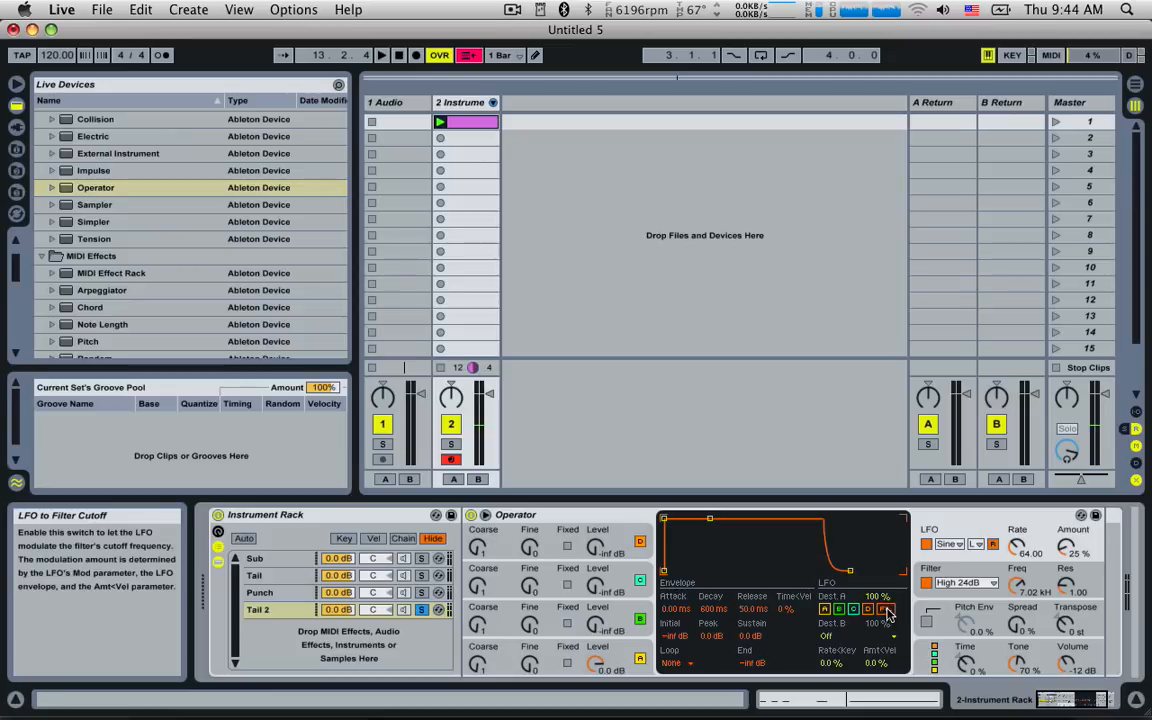
{"action": "left_click_drag", "start_coordinate": [1065, 548], "coordinate": [1064, 545]}
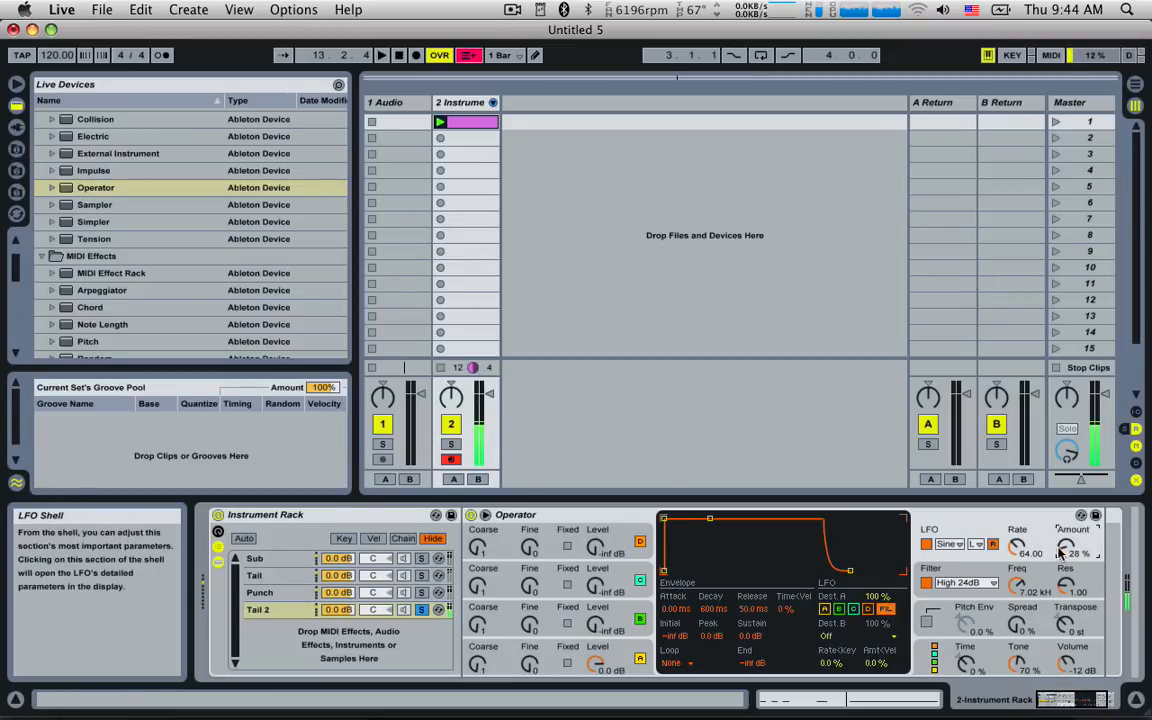
{"action": "left_click", "coordinate": [978, 545]}
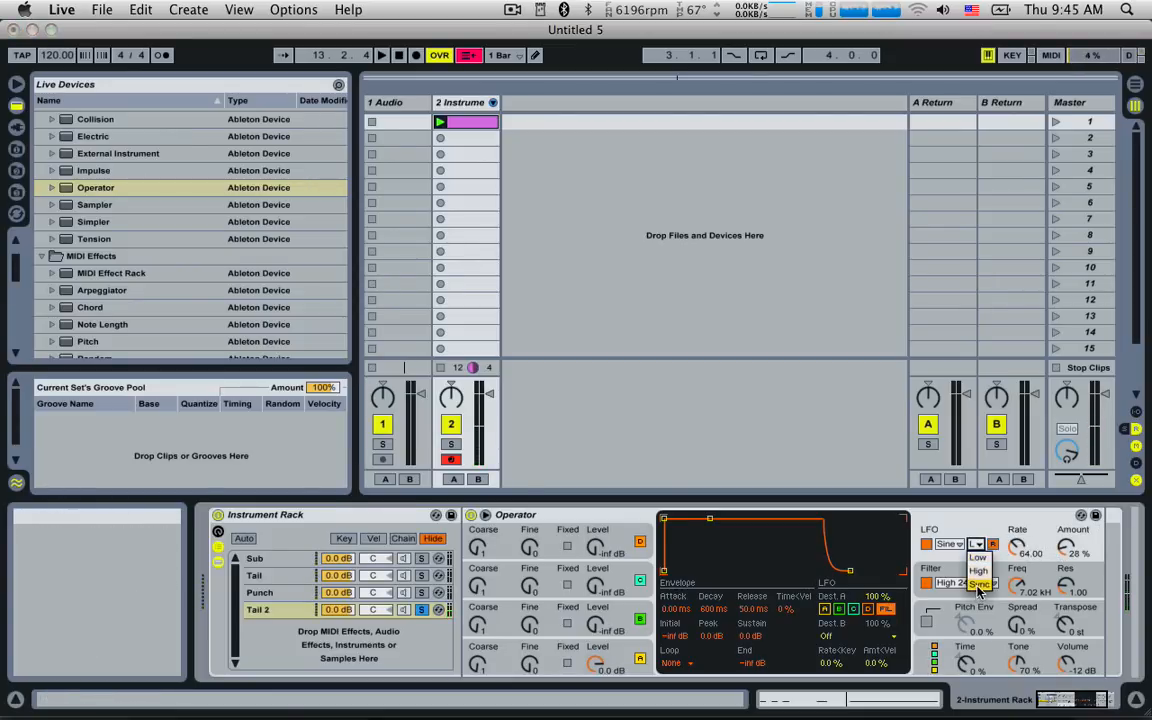
{"action": "left_click", "coordinate": [982, 588]}
{"action": "left_click_drag", "start_coordinate": [1018, 548], "coordinate": [1018, 546]}
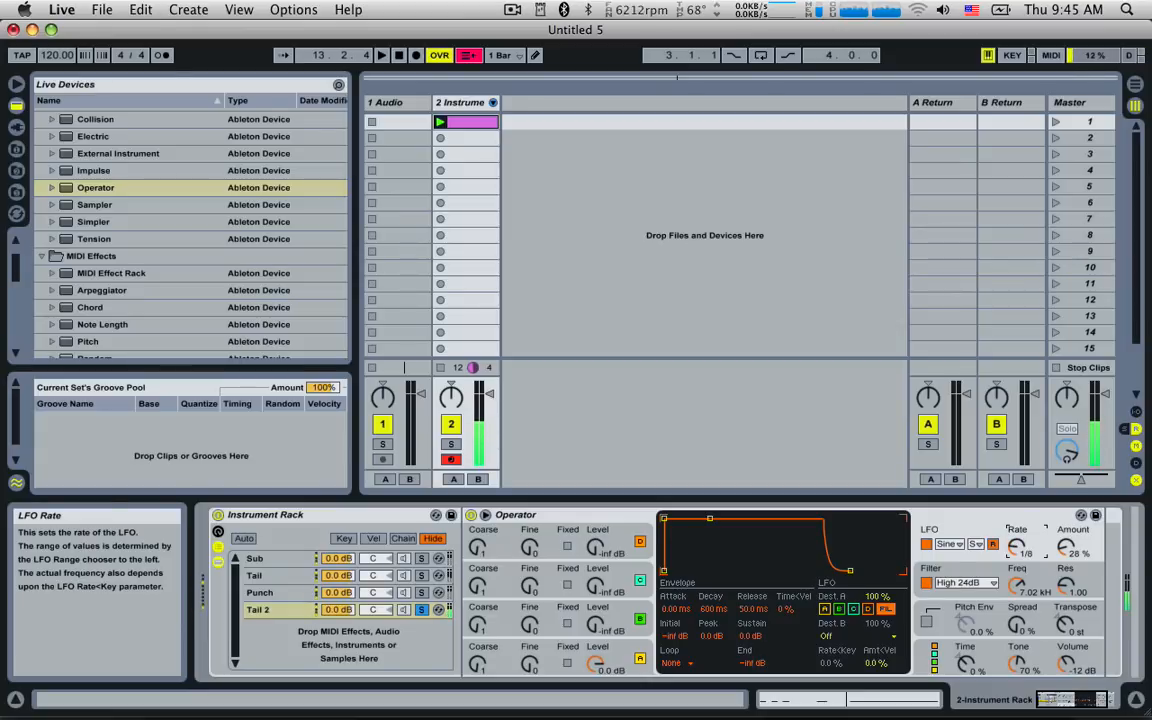
{"action": "left_click", "coordinate": [1068, 548]}
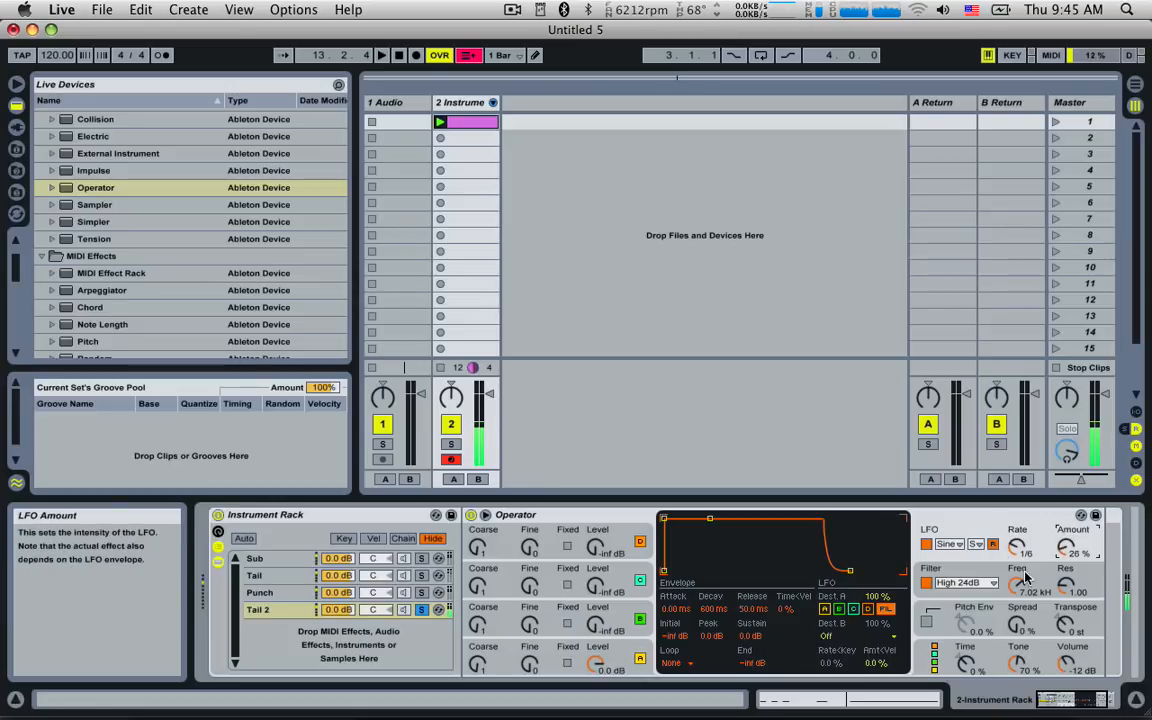
Step: Lower the Tail 2 Operator's filter frequency to 914 Hz and raise its LFO amount to 54%
{"action": "left_click", "coordinate": [1018, 580]}
{"action": "mouse_move", "coordinate": [1018, 583]}
{"action": "left_mouse_down"}
{"action": "mouse_move", "coordinate": [1018, 605]}
{"action": "mouse_move", "coordinate": [1018, 582]}
{"action": "left_mouse_up"}
{"action": "left_click_drag", "start_coordinate": [1067, 546], "coordinate": [1067, 529]}
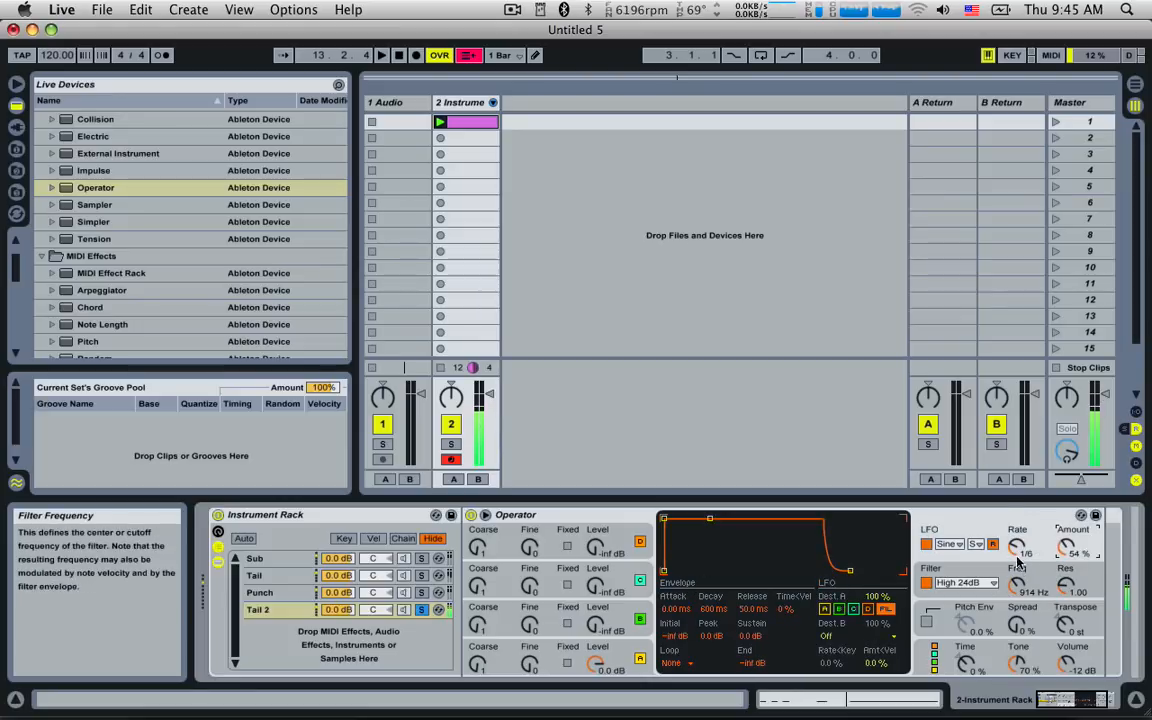
Step: Set the Tail 2 Operator's LFO to the SwDown waveform with 55% amount, and lower the filter frequency to 447 Hz
{"action": "left_click", "coordinate": [951, 544]}
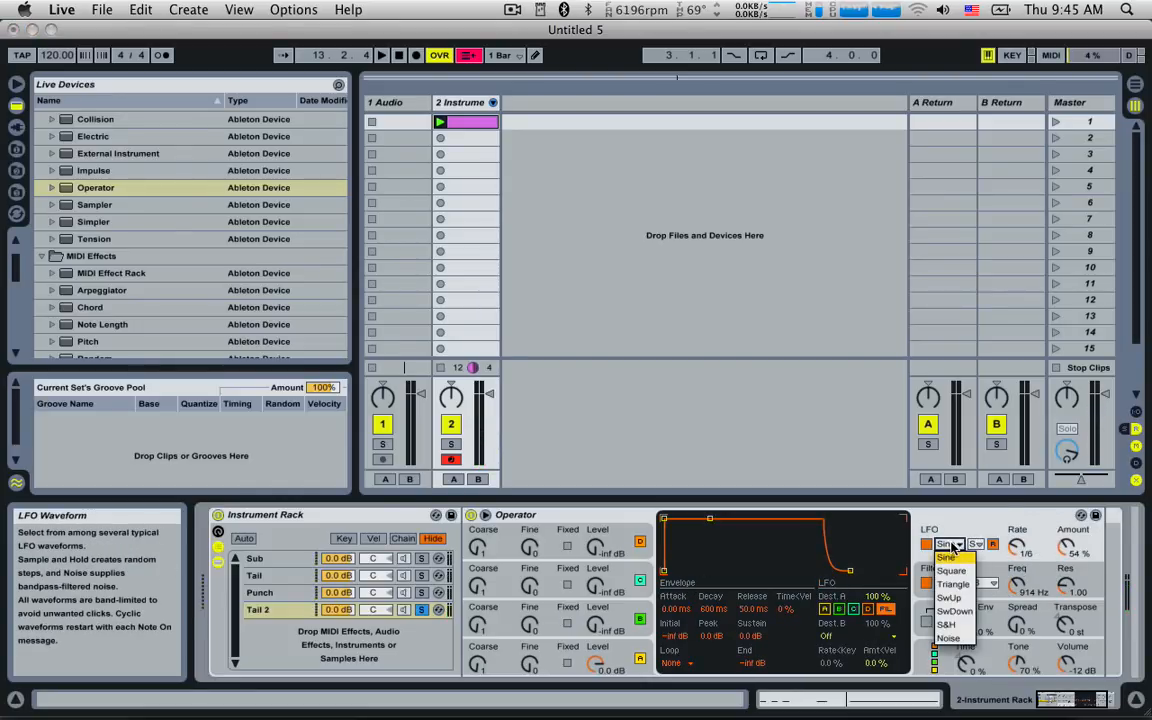
{"action": "left_click", "coordinate": [954, 611]}
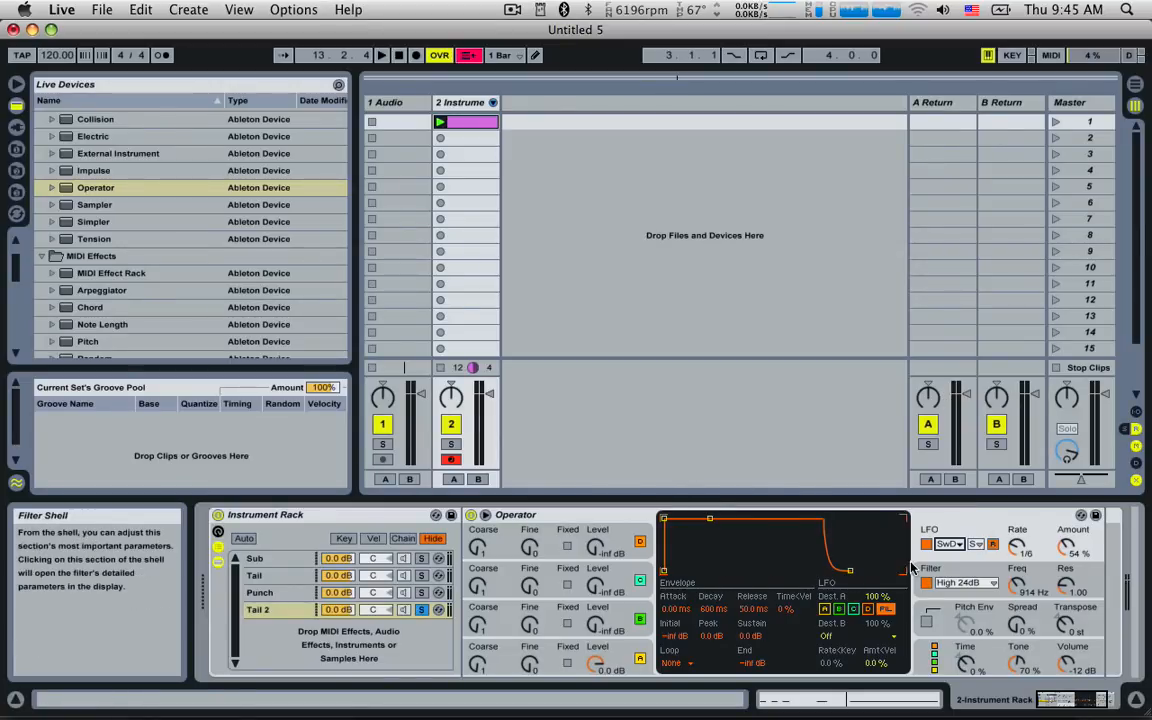
{"action": "left_click", "coordinate": [1042, 576]}
{"action": "left_click_drag", "start_coordinate": [1017, 586], "coordinate": [1017, 619]}
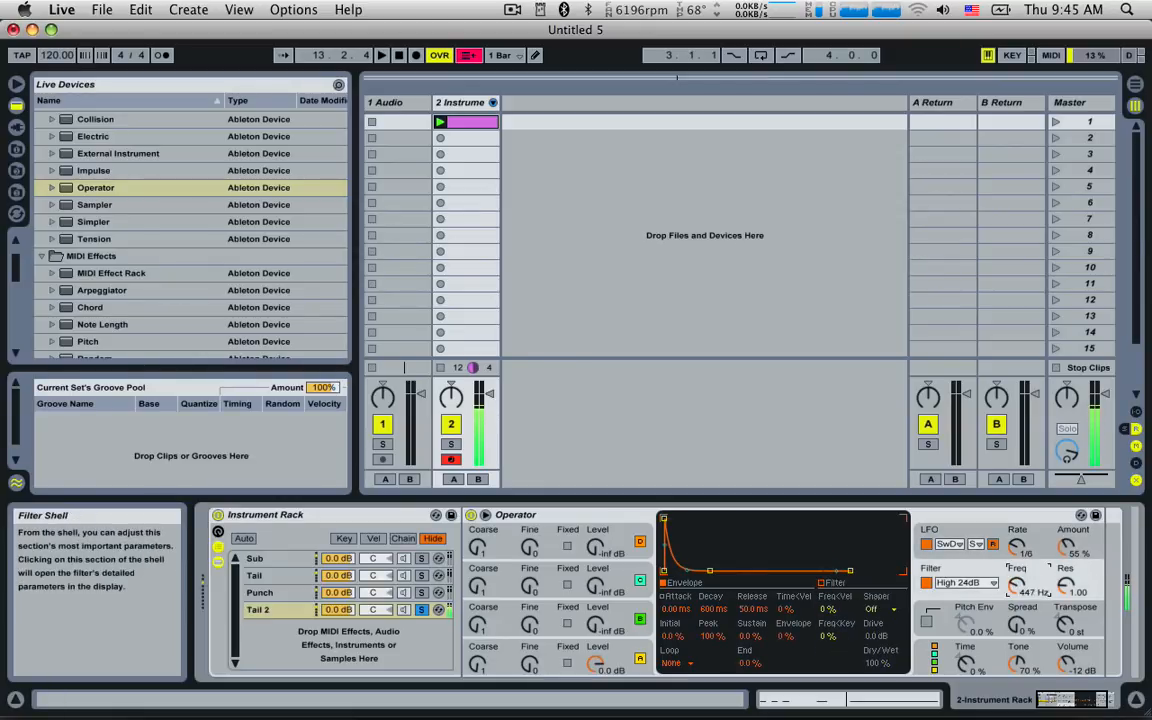
Step: Switch the Tail 2 Operator's filter to Band 24dB and sweep its frequency down to 75.1 Hz
{"action": "left_click", "coordinate": [958, 582]}
{"action": "left_click", "coordinate": [987, 488]}
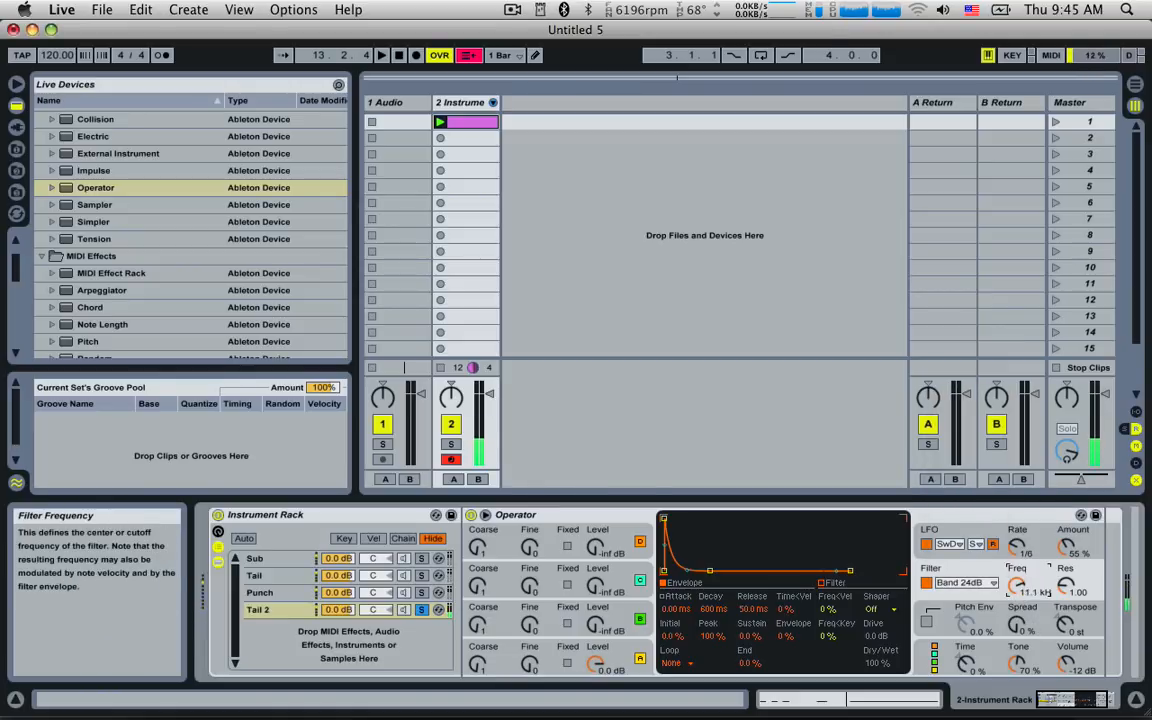
{"action": "left_click_drag", "start_coordinate": [1017, 585], "coordinate": [1017, 640]}
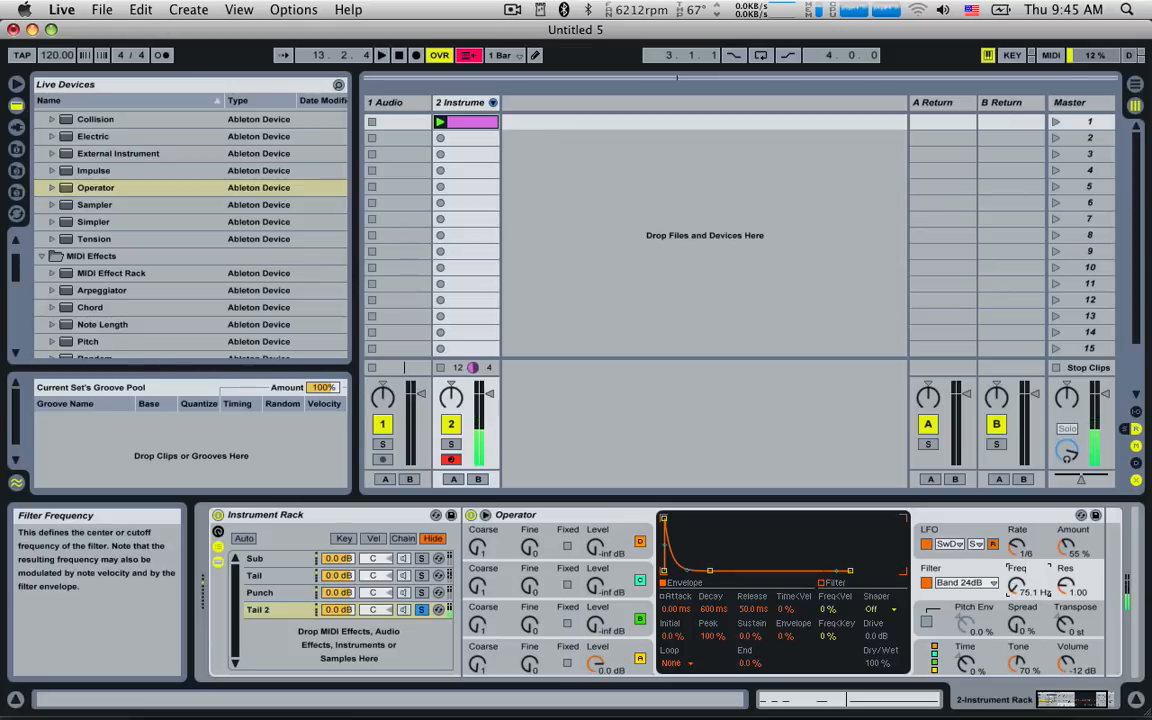
Step: Add an EQ Eight after the Tail 2 Operator, make its first band a low cut, and move that band slightly above 100 Hz
{"action": "left_click", "coordinate": [93, 171]}
{"action": "scroll", "coordinate": [137, 341], "scroll_direction": "down", "scroll_amount": 8}
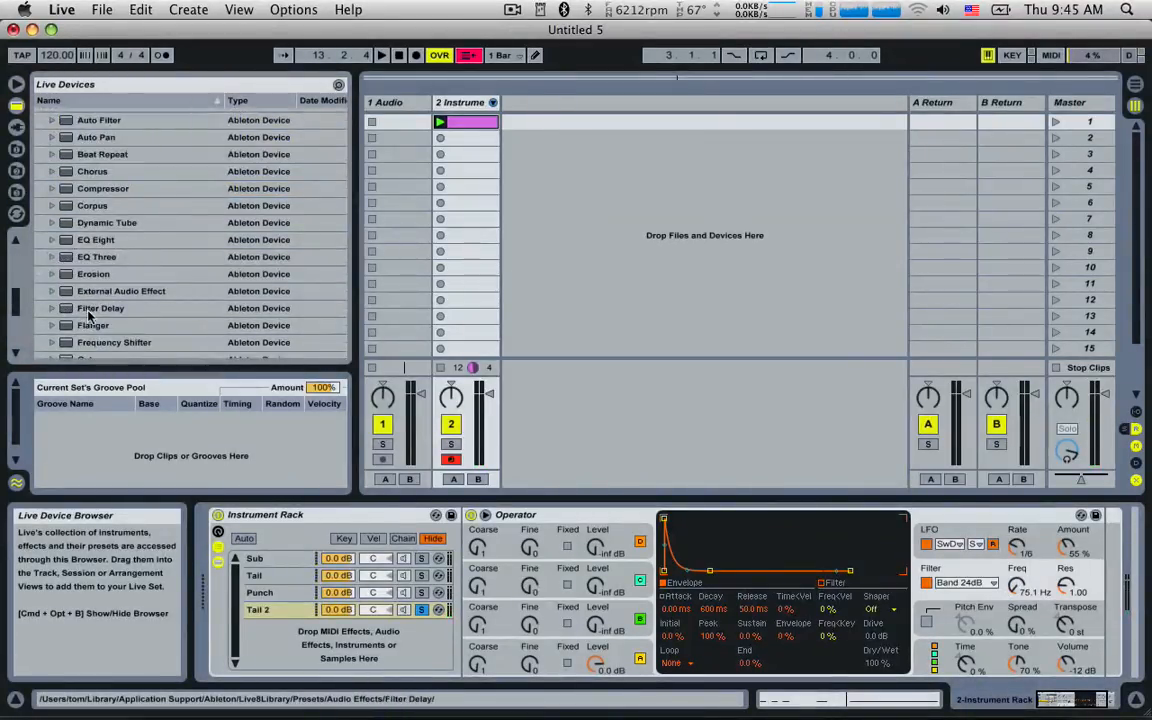
{"action": "left_click", "coordinate": [97, 240]}
{"action": "scroll", "coordinate": [204, 204], "scroll_direction": "down", "scroll_amount": 6}
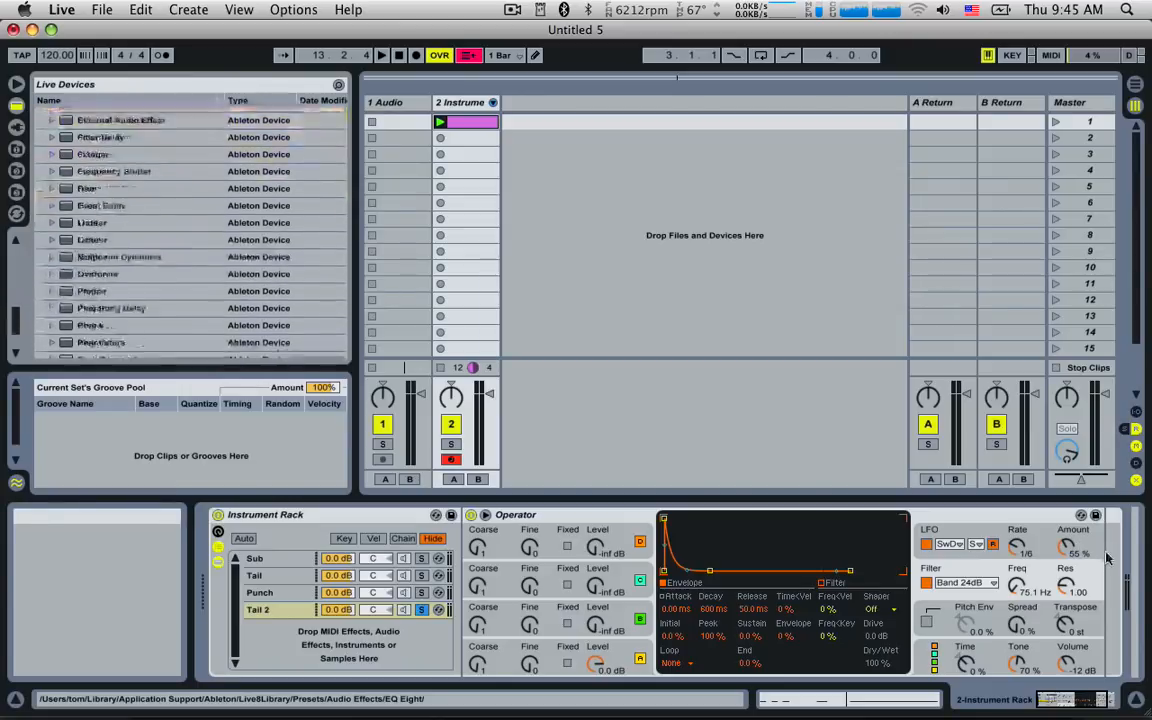
{"action": "scroll", "coordinate": [204, 204], "scroll_direction": "up", "scroll_amount": 4}
{"action": "left_click_drag", "start_coordinate": [88, 153], "coordinate": [1052, 690]}
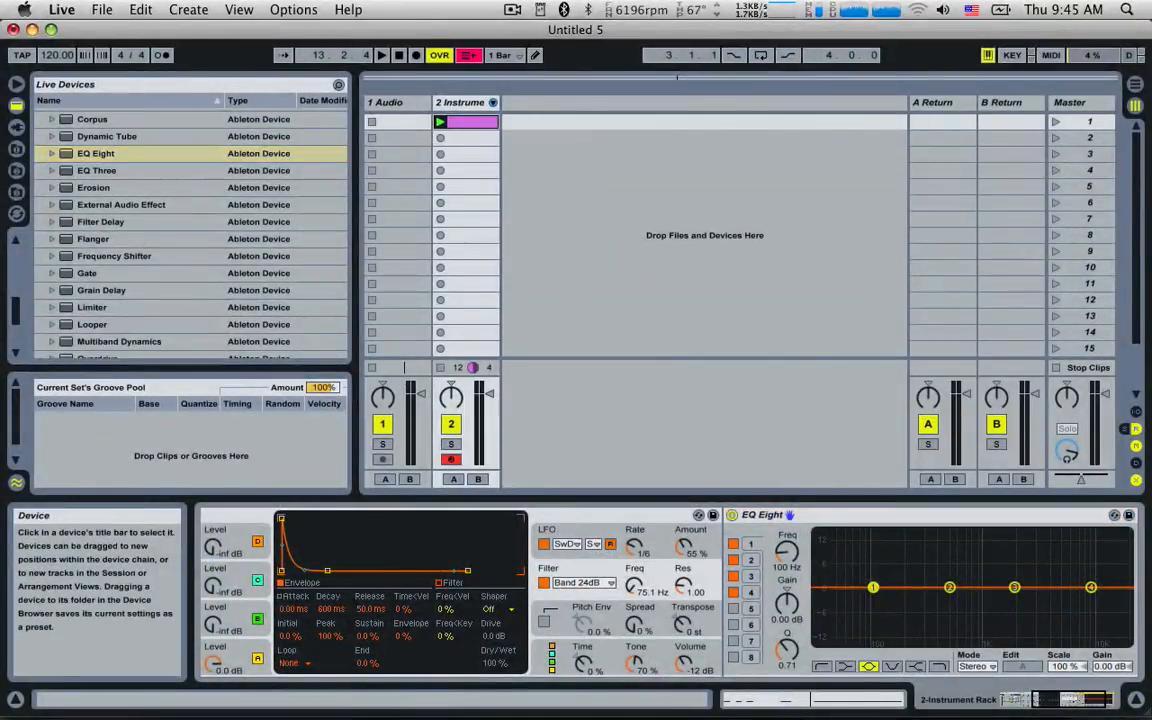
{"action": "left_click", "coordinate": [821, 666]}
{"action": "left_click_drag", "start_coordinate": [872, 605], "coordinate": [897, 600]}
Step: Raise the Tail 2 Operator's filter frequency to 18.5 kHz, try a 2.17 s filter envelope attack, and return the attack to 0 ms
{"action": "left_click_drag", "start_coordinate": [1070, 699], "coordinate": [1011, 698]}
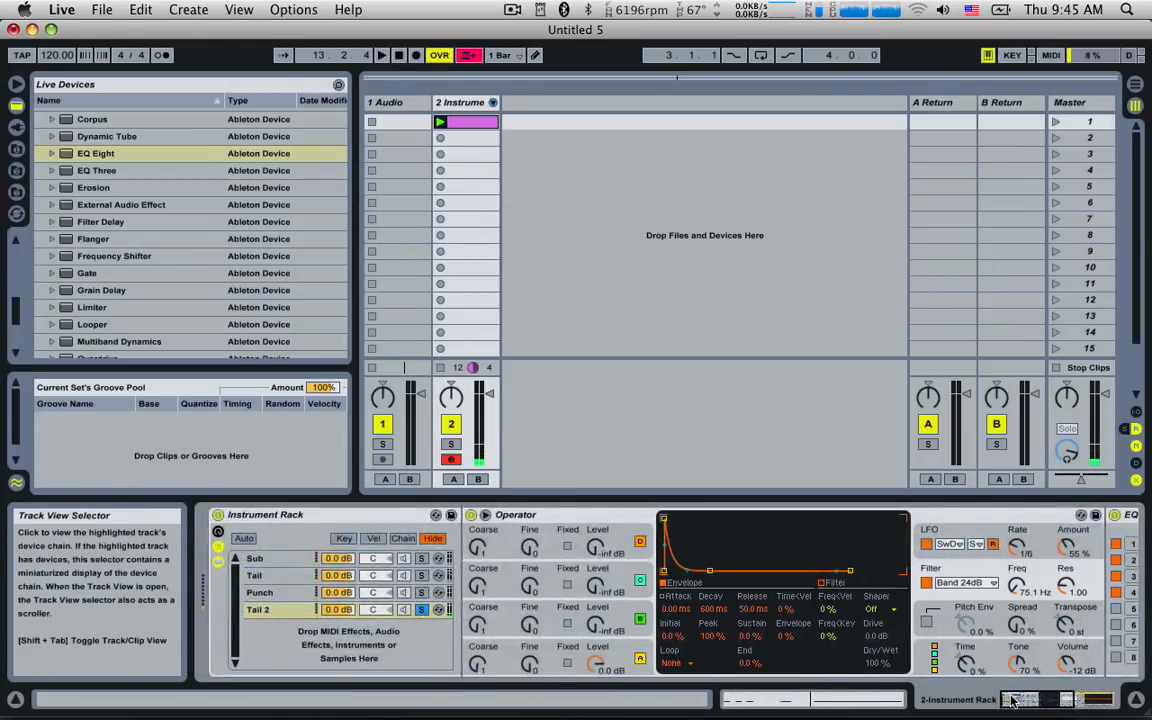
{"action": "left_click_drag", "start_coordinate": [1017, 586], "coordinate": [1017, 556]}
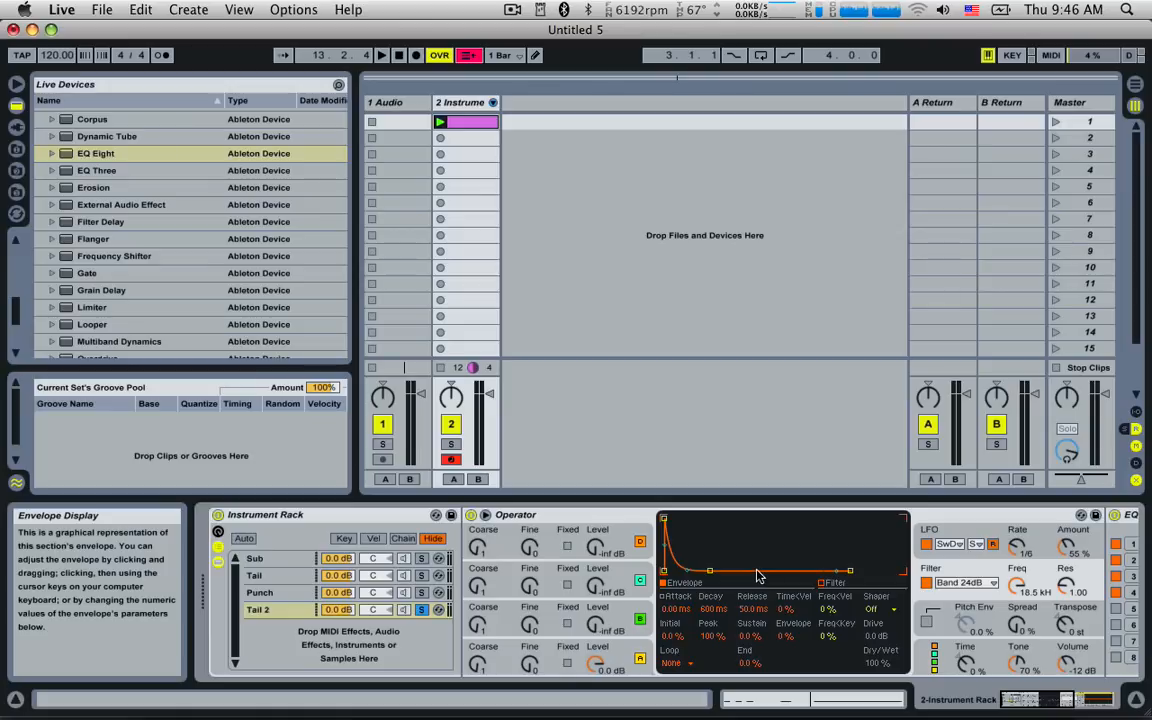
{"action": "left_click_drag", "start_coordinate": [664, 518], "coordinate": [730, 521]}
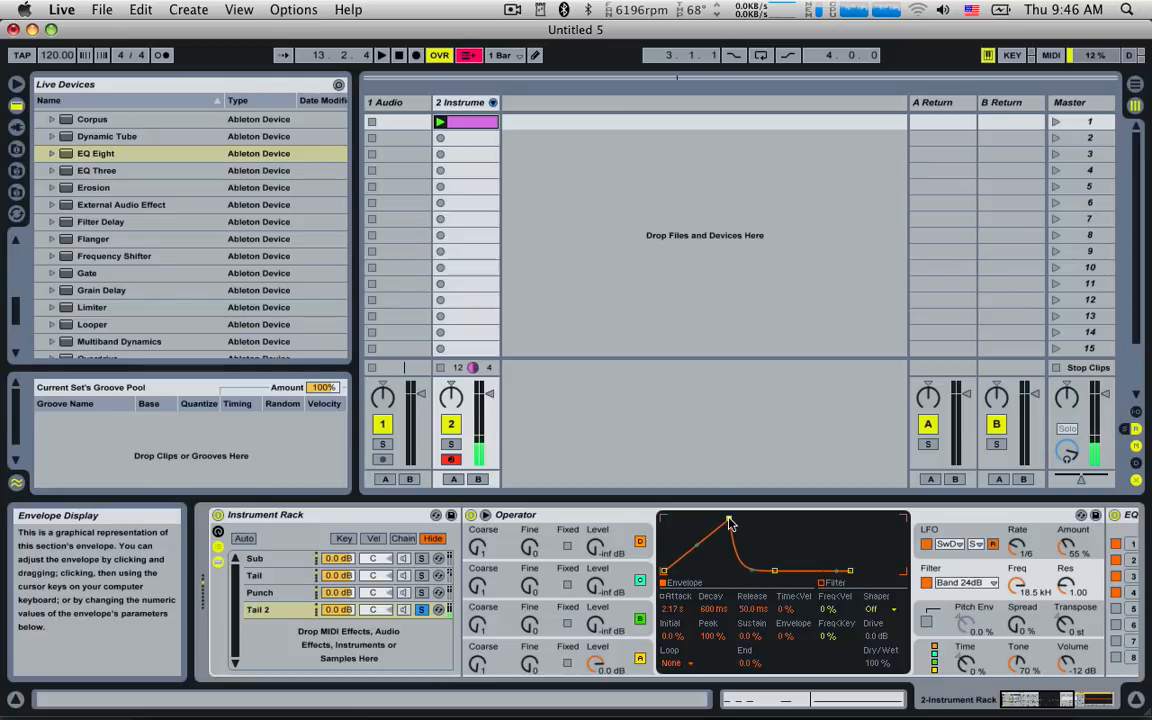
{"action": "left_click_drag", "start_coordinate": [729, 521], "coordinate": [664, 519]}
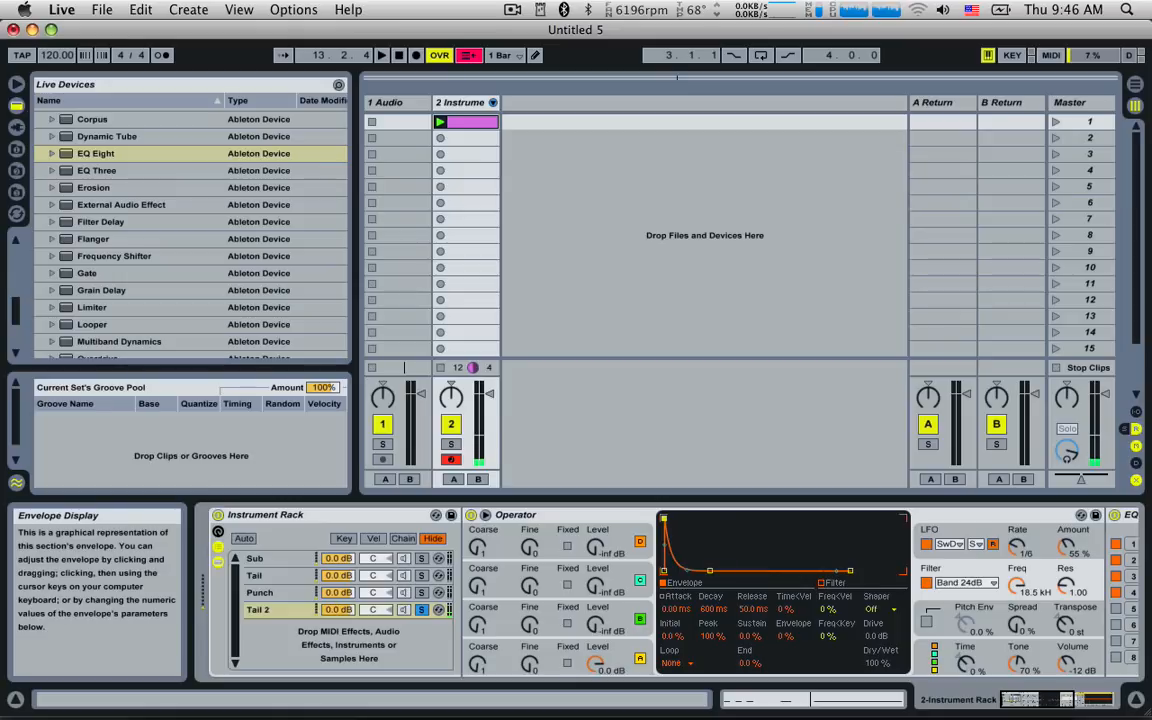
Step: Set the Tail 2 Operator's filter envelope decay to 60 s with 1.7% sustain, and its envelope amount to 100%
{"action": "left_click_drag", "start_coordinate": [710, 571], "coordinate": [743, 570]}
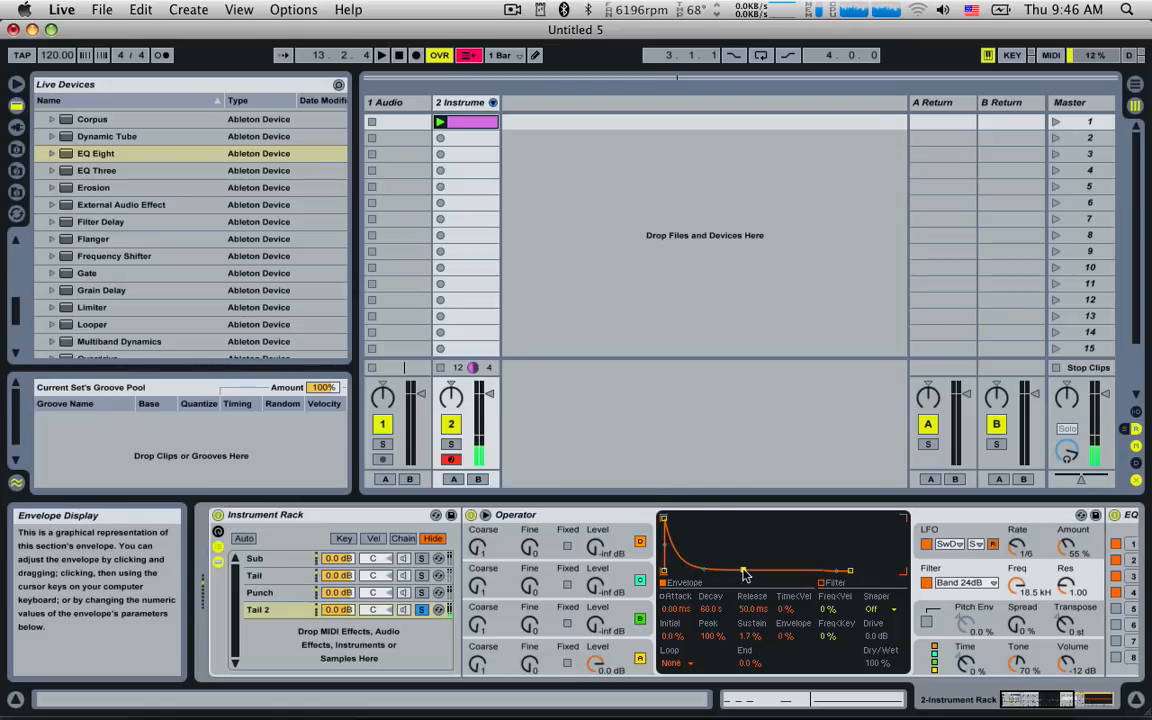
{"action": "left_click", "coordinate": [783, 635]}
{"action": "left_click_drag", "start_coordinate": [785, 636], "coordinate": [785, 583]}
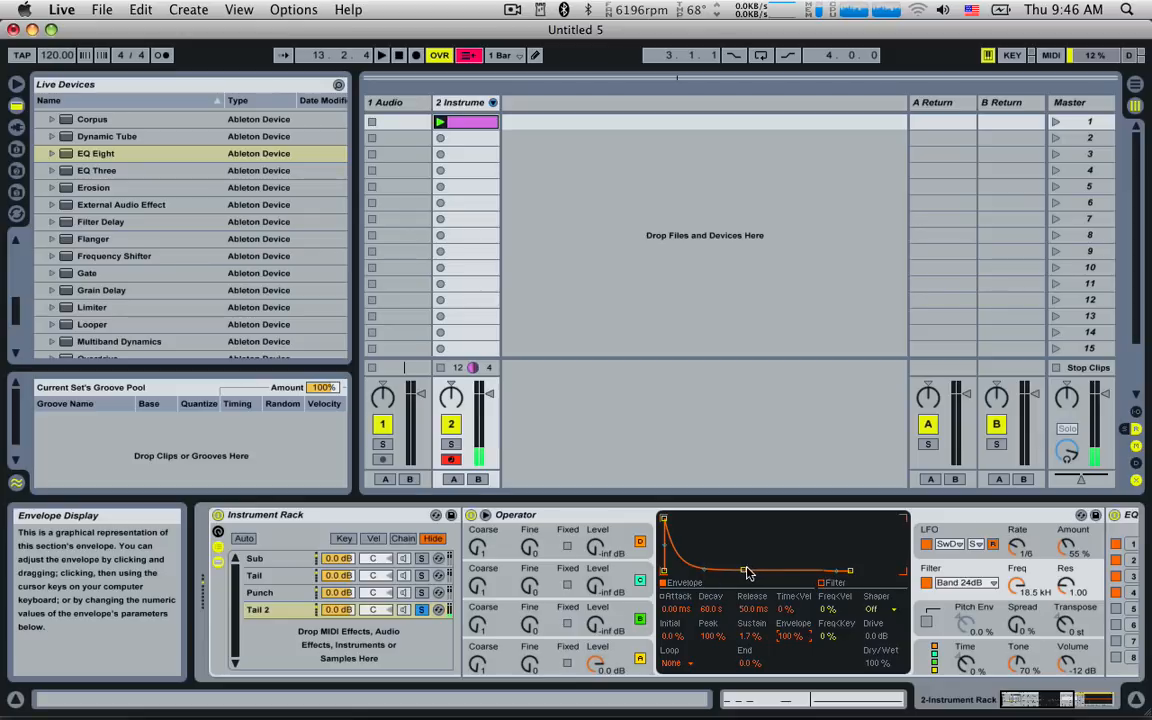
Step: Try filter envelope attacks of 4.35 s and 624 ms, return the attack to 0 ms, and bend the 7.16 s decay to a −59% slope
{"action": "left_click_drag", "start_coordinate": [744, 570], "coordinate": [725, 571]}
{"action": "left_click_drag", "start_coordinate": [664, 518], "coordinate": [735, 521]}
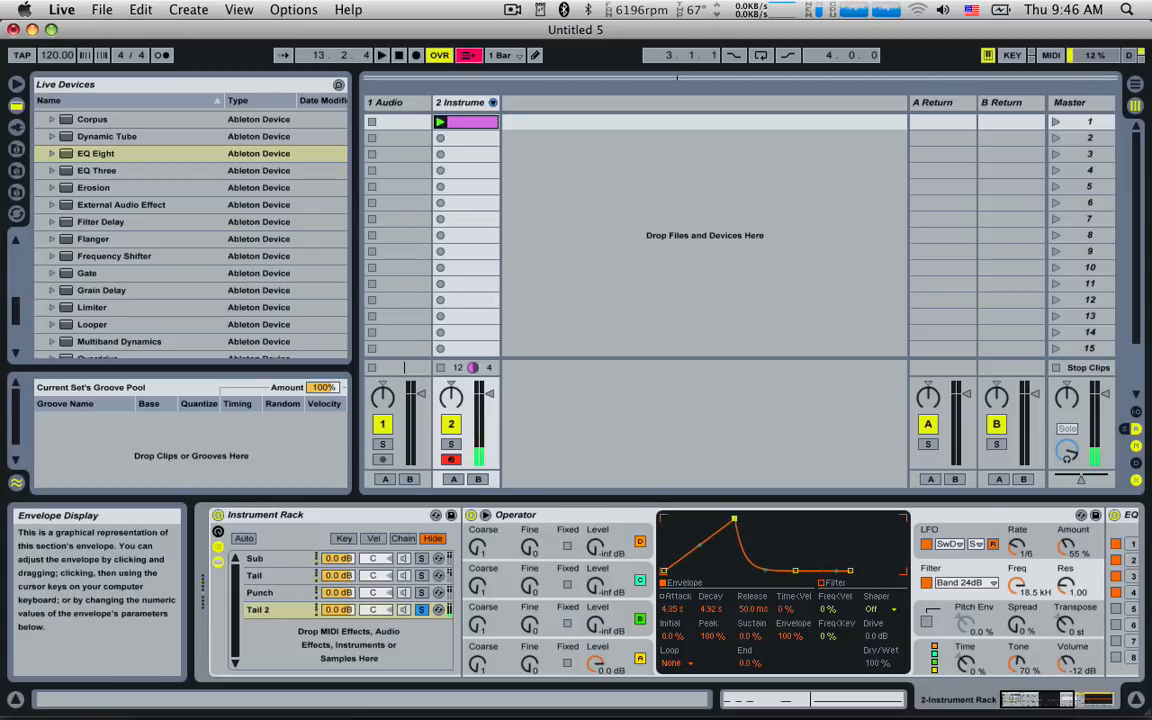
{"action": "left_click_drag", "start_coordinate": [734, 519], "coordinate": [720, 520]}
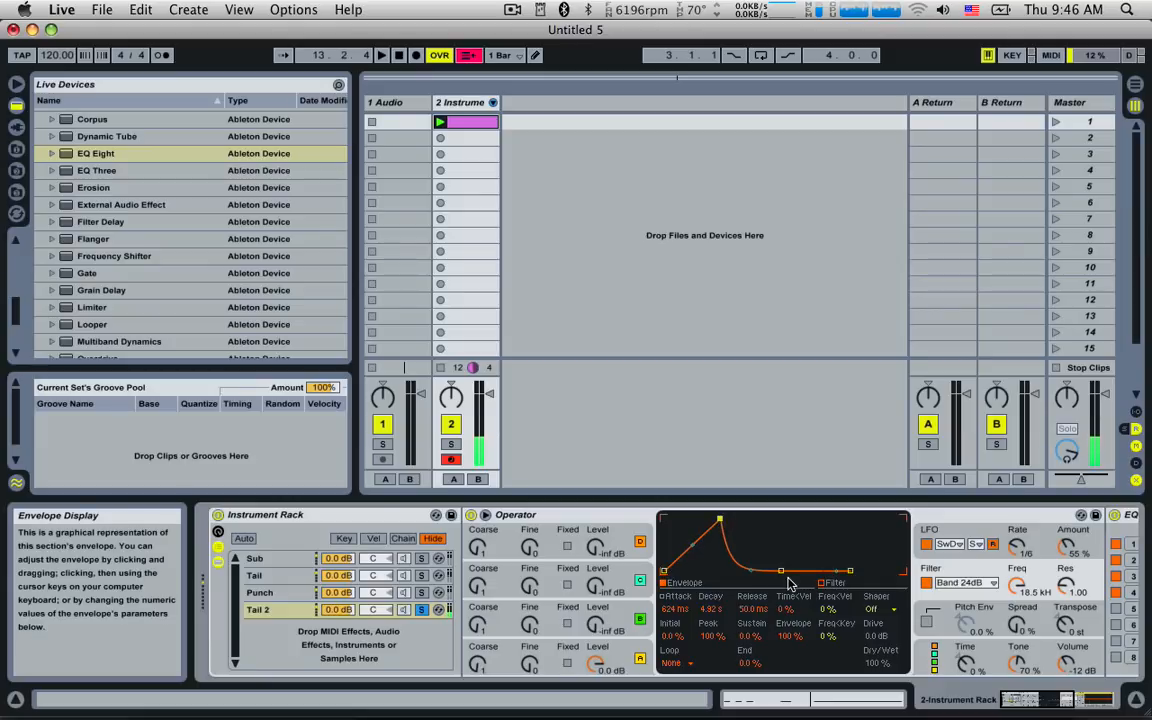
{"action": "left_click_drag", "start_coordinate": [781, 571], "coordinate": [785, 571]}
{"action": "left_click_drag", "start_coordinate": [720, 519], "coordinate": [664, 519]}
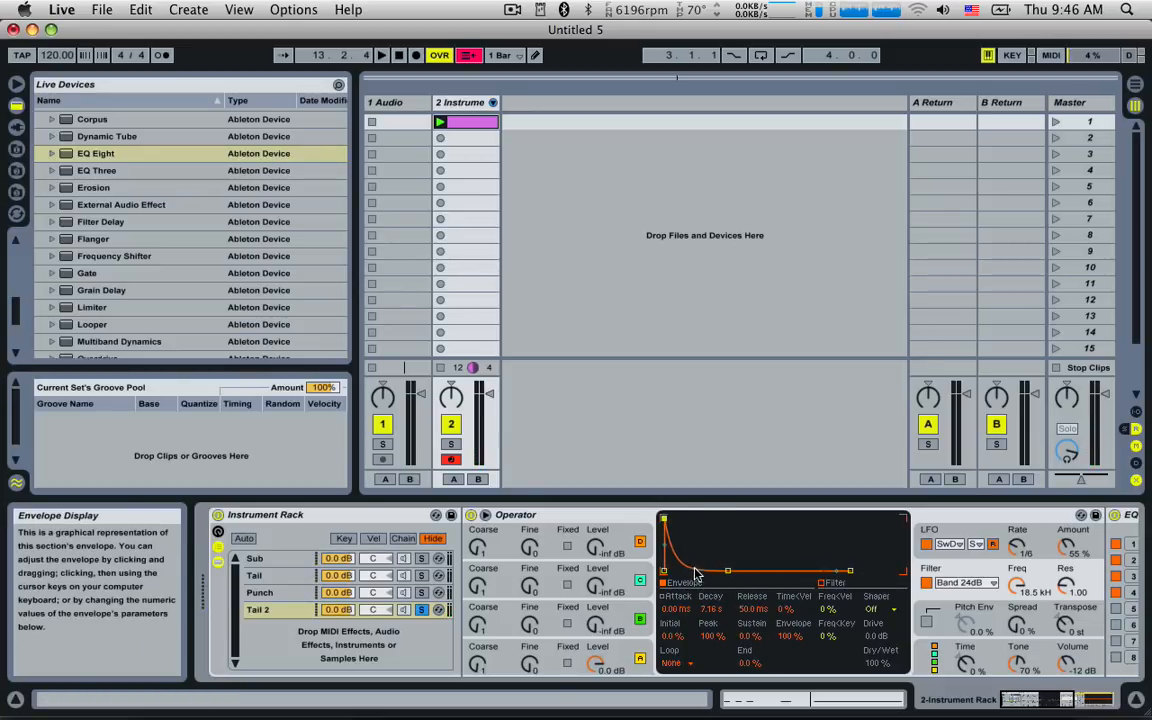
{"action": "left_click_drag", "start_coordinate": [697, 573], "coordinate": [696, 531]}
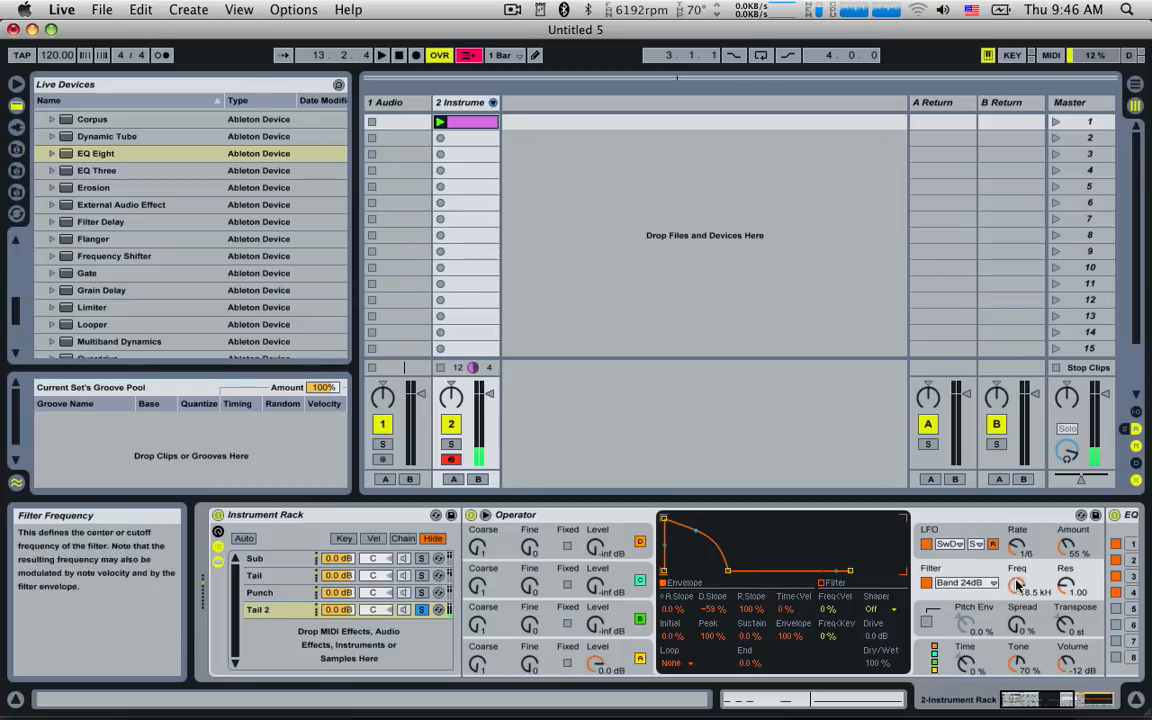
Step: Try a 170 Hz filter frequency with 823 ms attack and −100% envelope amount, then restore the attack to 0 ms and frequency to 18.5 kHz
{"action": "left_click_drag", "start_coordinate": [1016, 585], "coordinate": [1016, 625]}
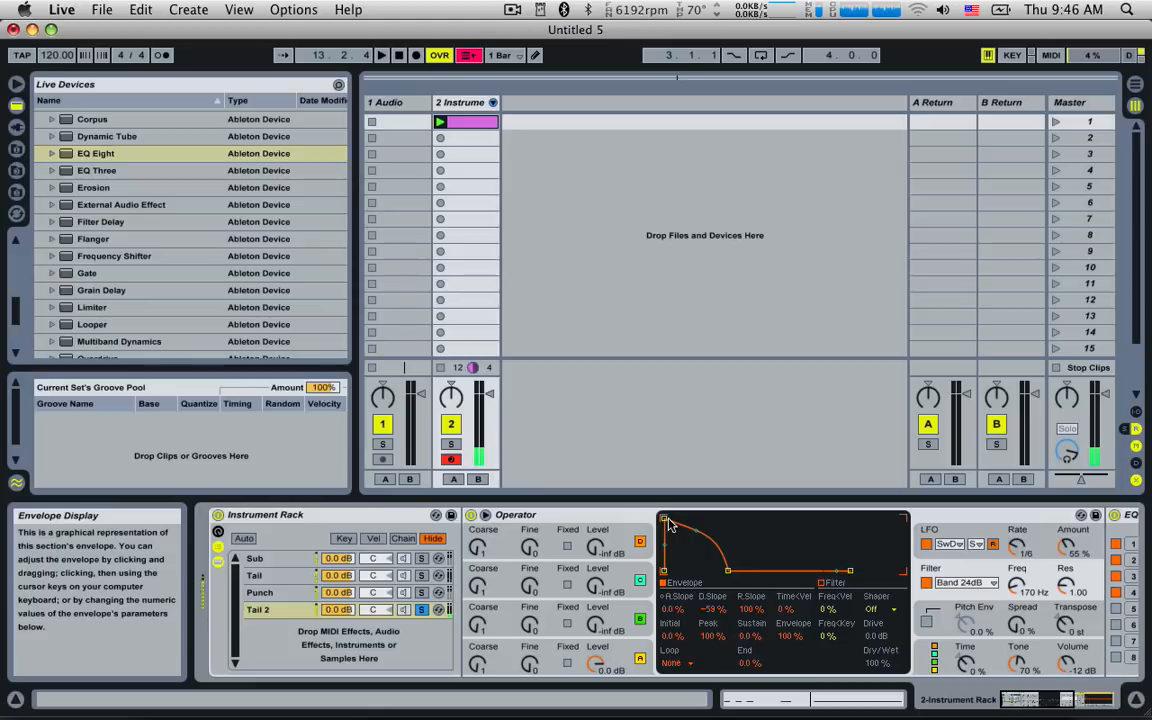
{"action": "left_click_drag", "start_coordinate": [665, 519], "coordinate": [722, 518]}
{"action": "left_click_drag", "start_coordinate": [783, 637], "coordinate": [783, 719]}
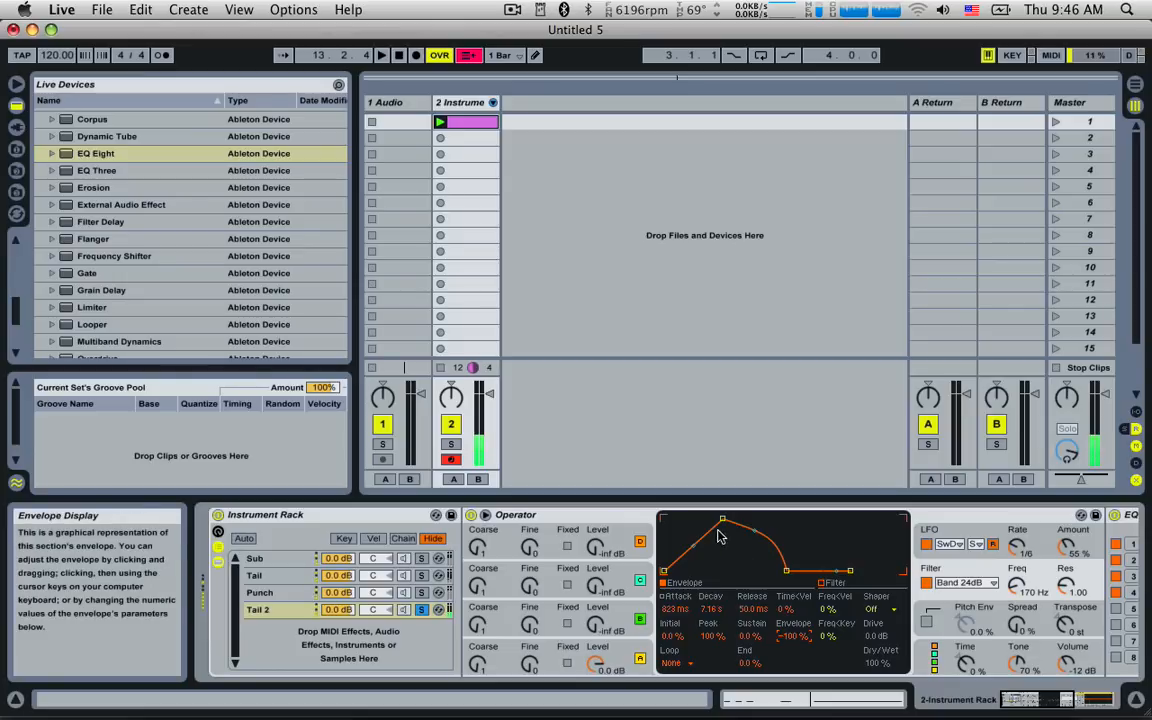
{"action": "left_click_drag", "start_coordinate": [725, 524], "coordinate": [640, 500]}
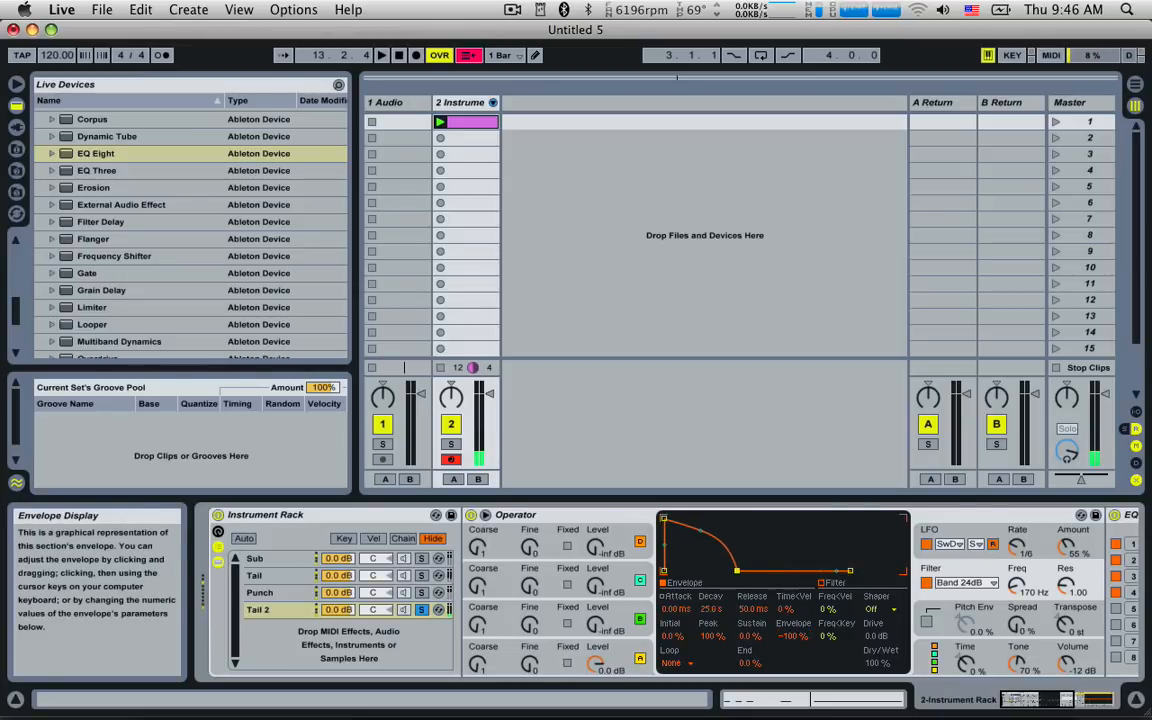
{"action": "left_click_drag", "start_coordinate": [1016, 586], "coordinate": [1016, 480]}
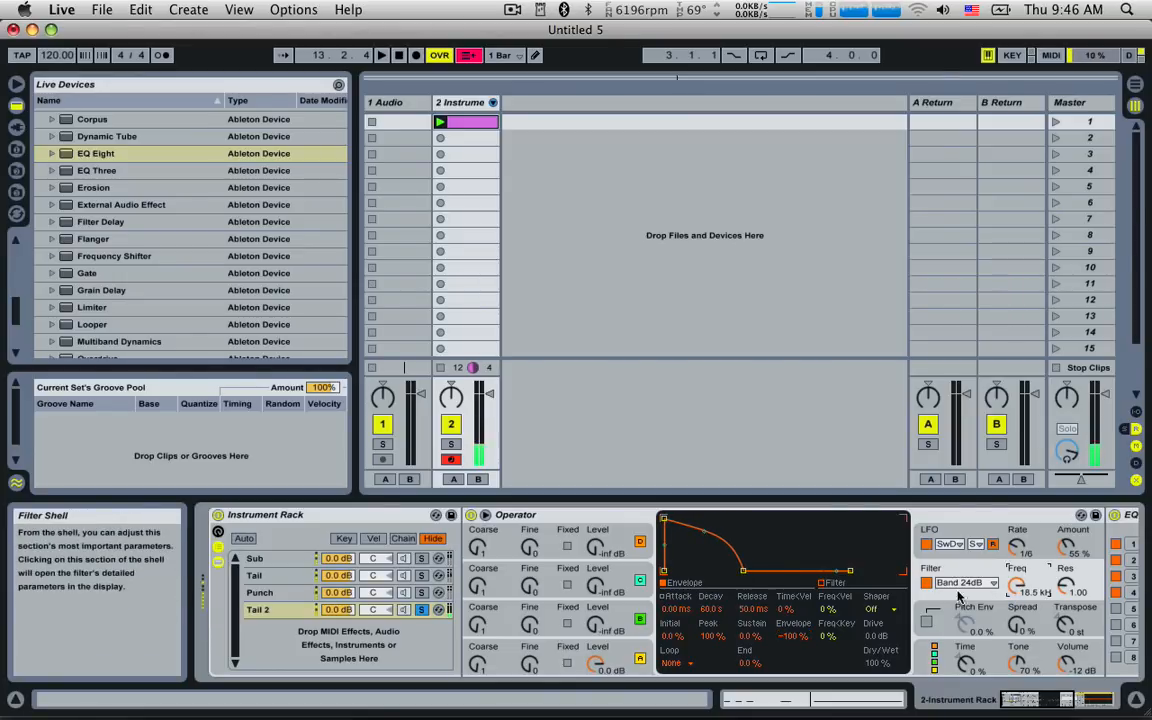
Step: Straighten the filter envelope's decay curve with 100% envelope amount, try a 61.9 ms decay, and set the decay to 2.72 s
{"action": "left_click_drag", "start_coordinate": [703, 531], "coordinate": [703, 551]}
{"action": "left_click_drag", "start_coordinate": [1016, 586], "coordinate": [1016, 692]}
{"action": "left_click_drag", "start_coordinate": [1016, 586], "coordinate": [1016, 530]}
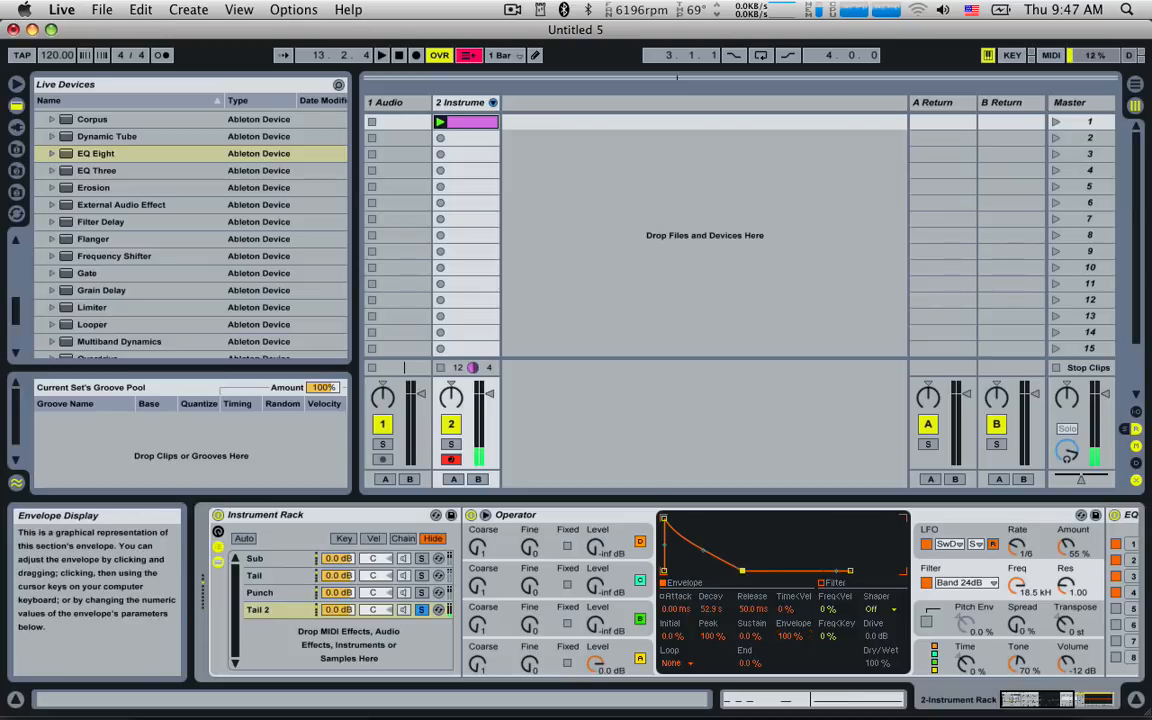
{"action": "left_click_drag", "start_coordinate": [734, 568], "coordinate": [696, 571]}
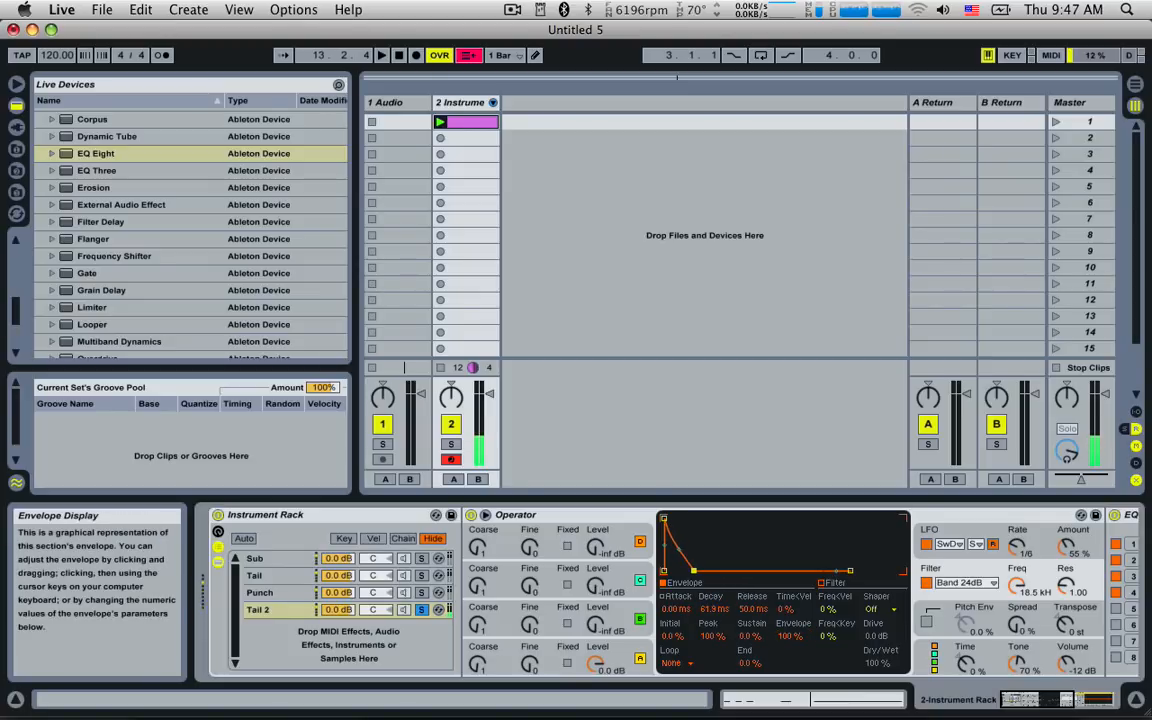
{"action": "left_click_drag", "start_coordinate": [749, 635], "coordinate": [720, 580]}
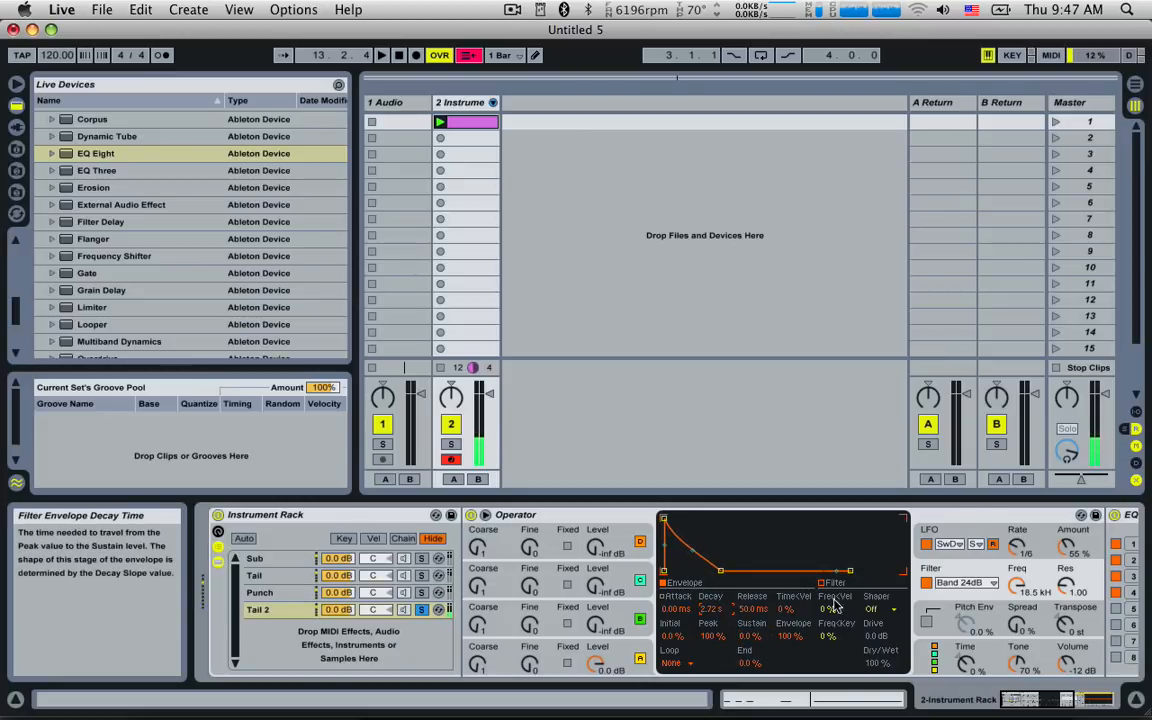
Step: Try filter envelope attacks of 2.11 ms and 7.37 ms, return the attack to 0 ms, and lower the filter frequency to 30 Hz
{"action": "left_click_drag", "start_coordinate": [663, 518], "coordinate": [684, 520]}
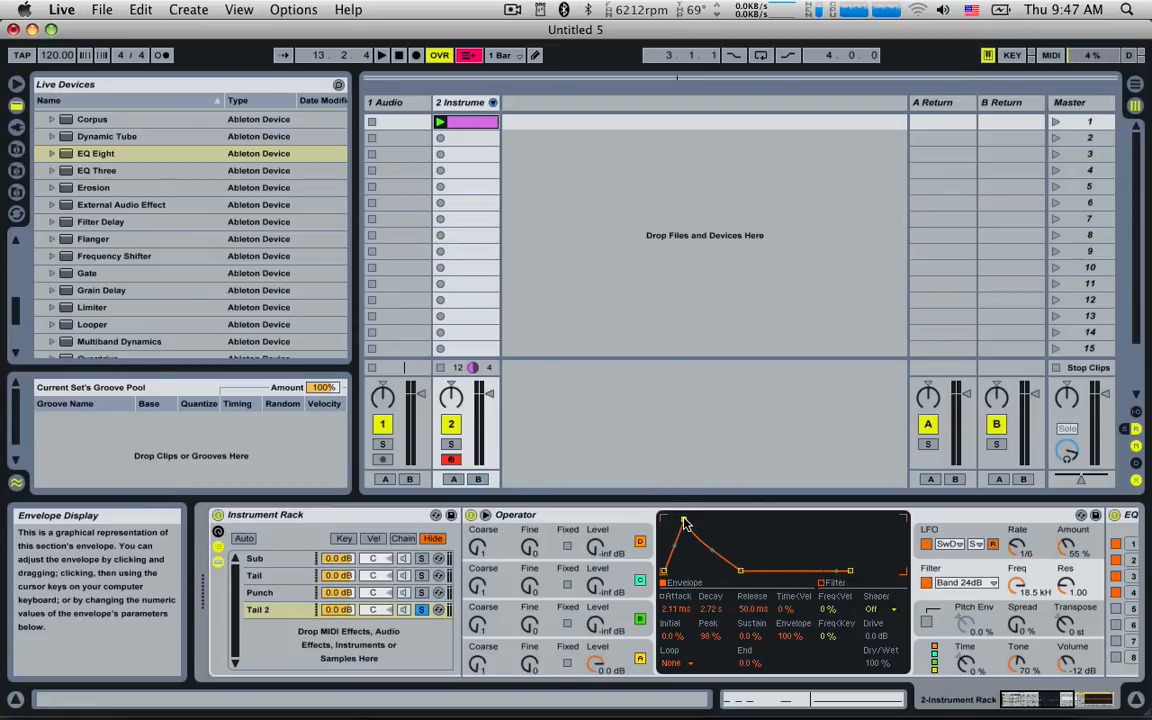
{"action": "left_click_drag", "start_coordinate": [684, 520], "coordinate": [672, 518]}
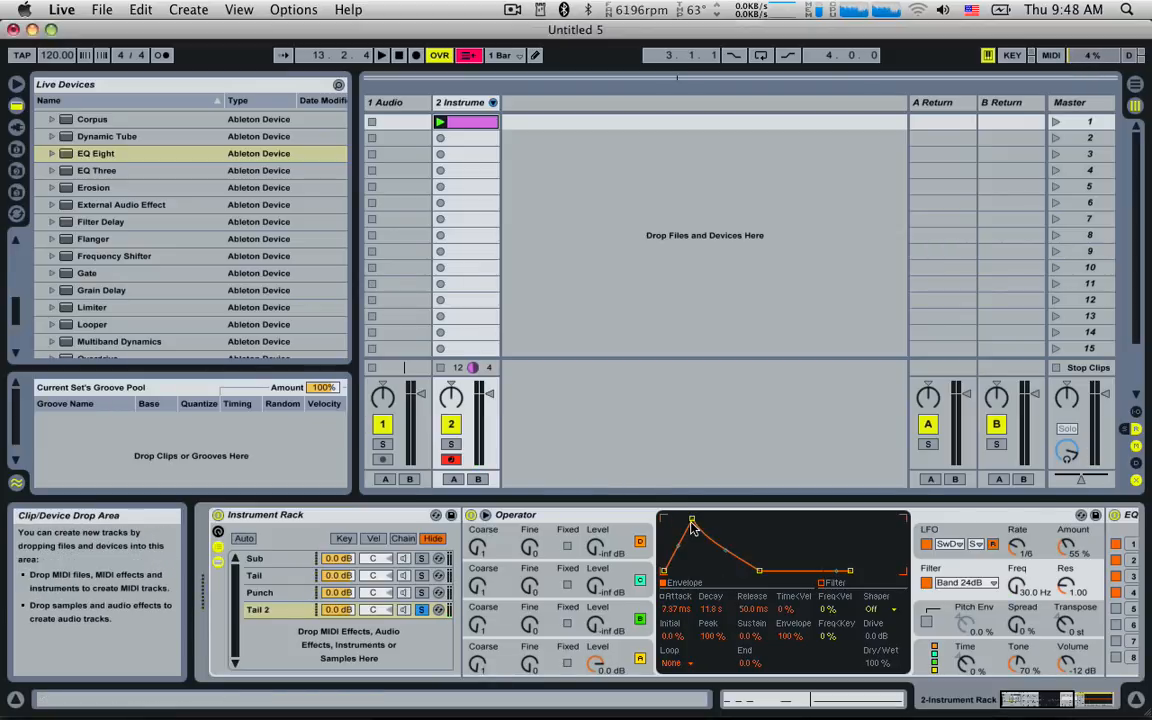
{"action": "left_click_drag", "start_coordinate": [691, 518], "coordinate": [664, 521]}
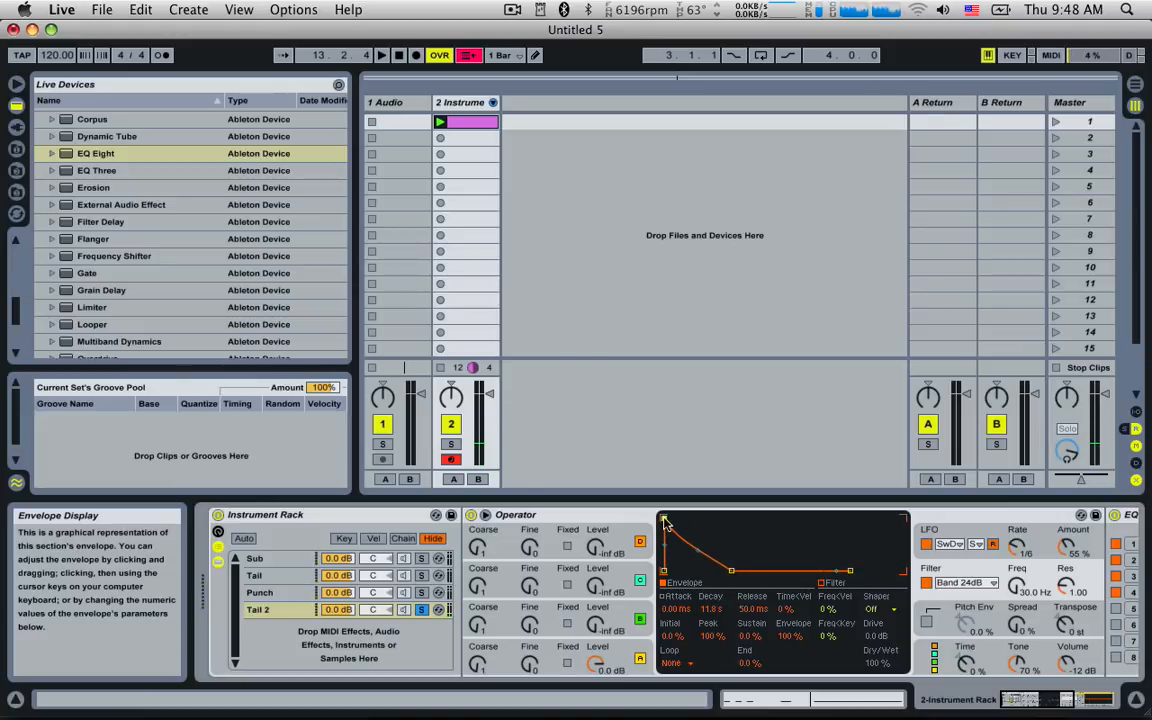
Step: Try a 60 s filter envelope decay, shorten it to 8.12 s, and lower the LFO amount to 46%
{"action": "left_click_drag", "start_coordinate": [732, 570], "coordinate": [741, 570]}
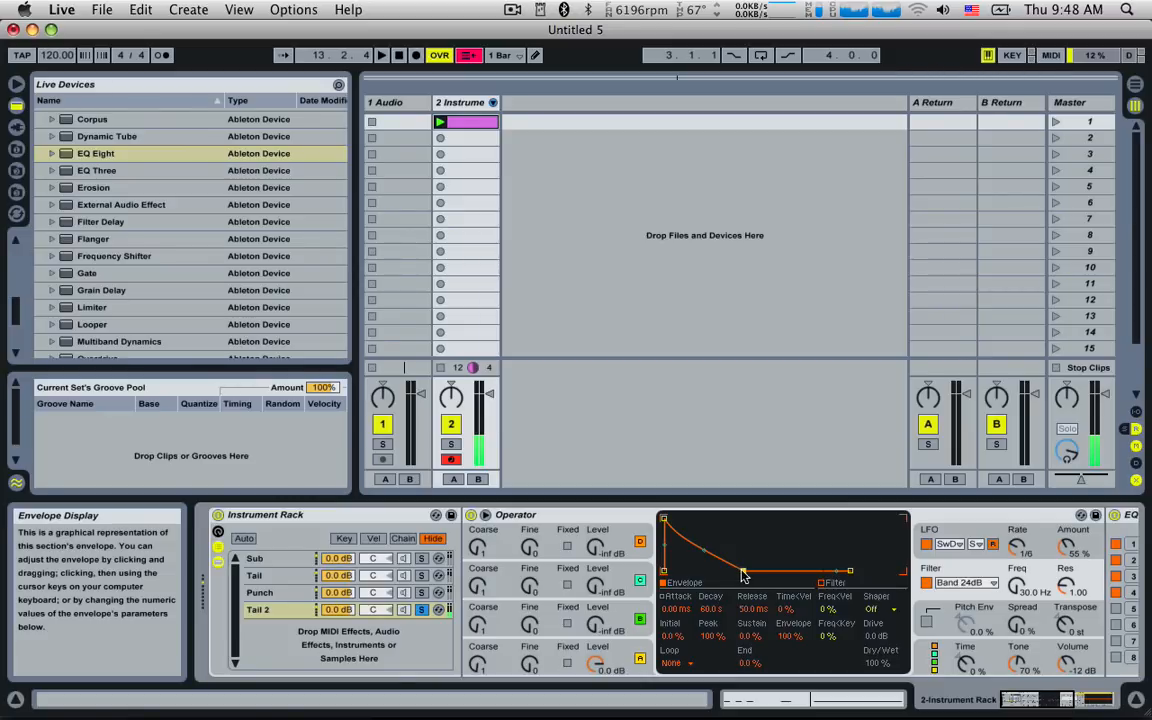
{"action": "left_click_drag", "start_coordinate": [742, 571], "coordinate": [731, 571]}
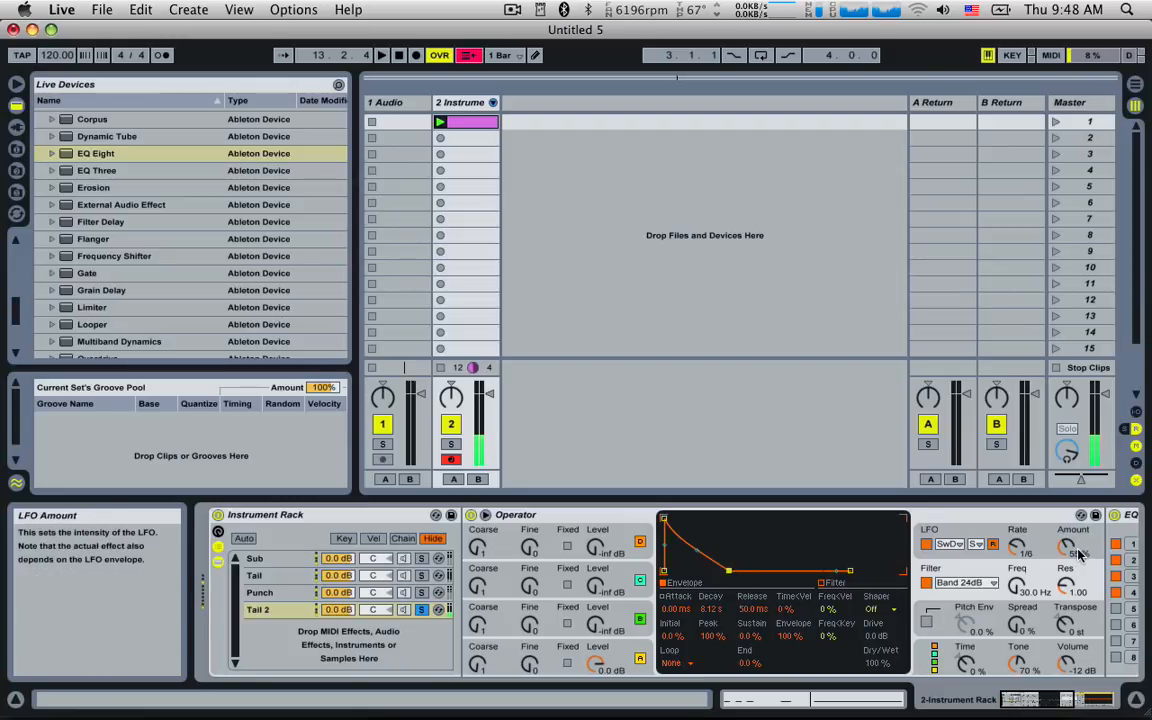
{"action": "left_click_drag", "start_coordinate": [1066, 548], "coordinate": [1066, 556]}
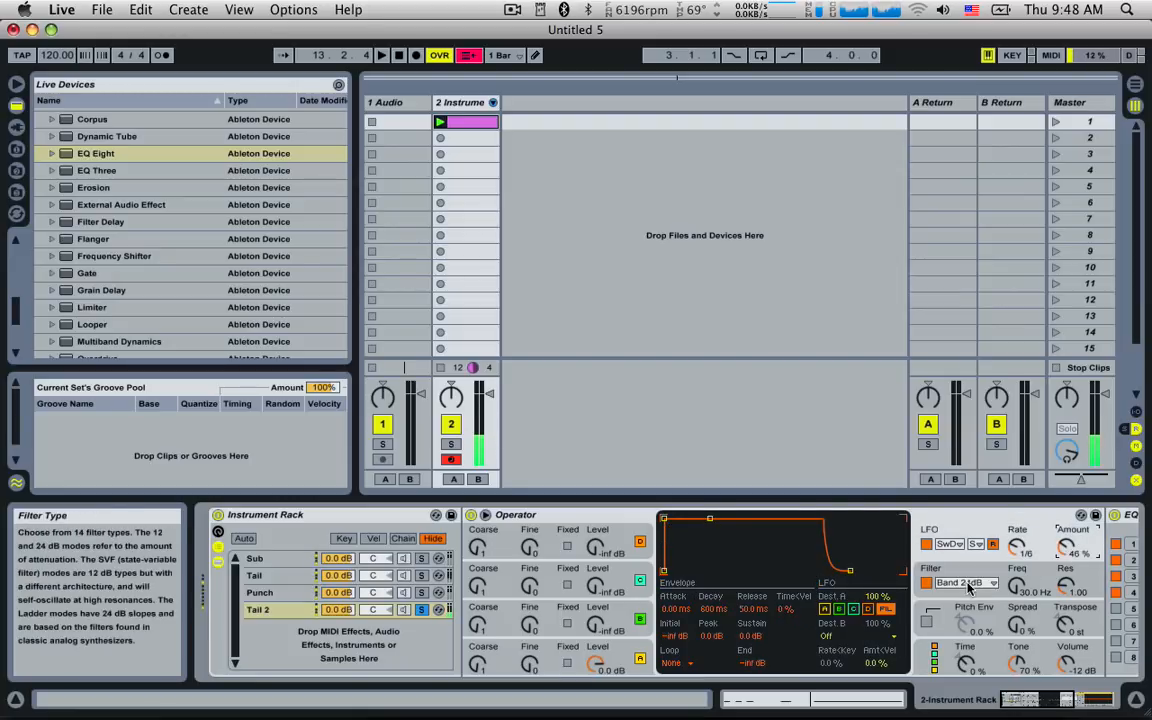
{"action": "left_click", "coordinate": [1000, 575]}
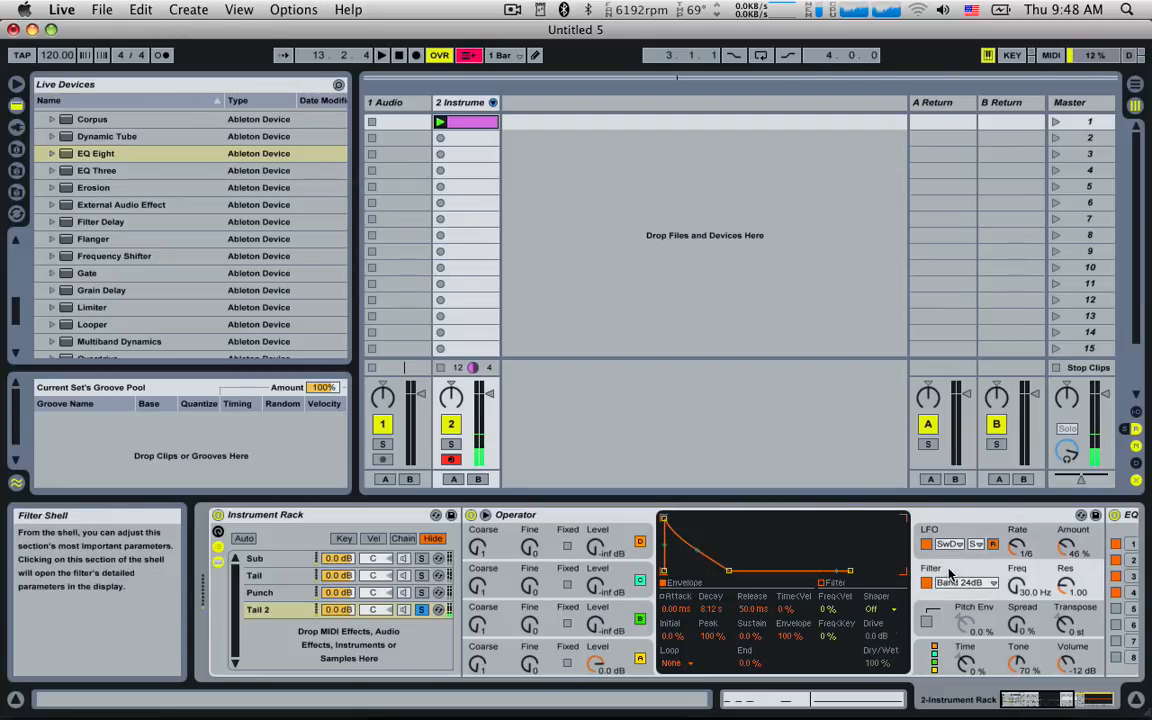
Step: Bend the filter envelope's decay into a convex curve, try a 60 s decay, and set it to 15.2 s
{"action": "left_click_drag", "start_coordinate": [697, 558], "coordinate": [697, 523]}
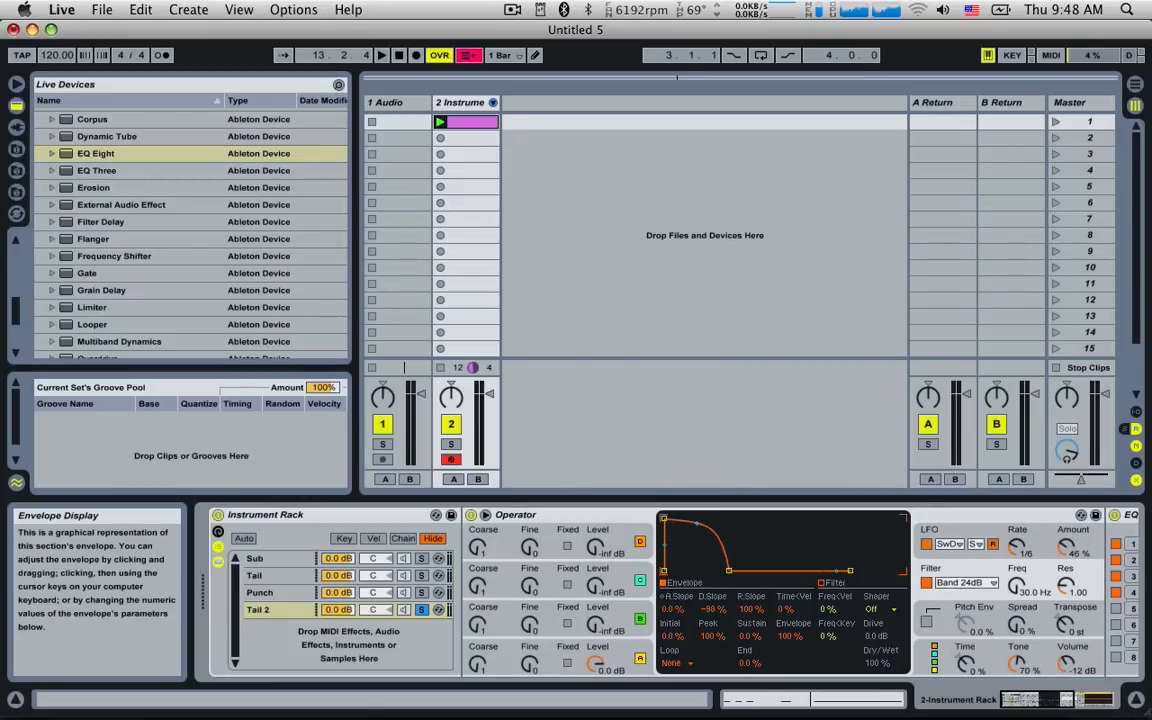
{"action": "left_click_drag", "start_coordinate": [729, 571], "coordinate": [743, 571]}
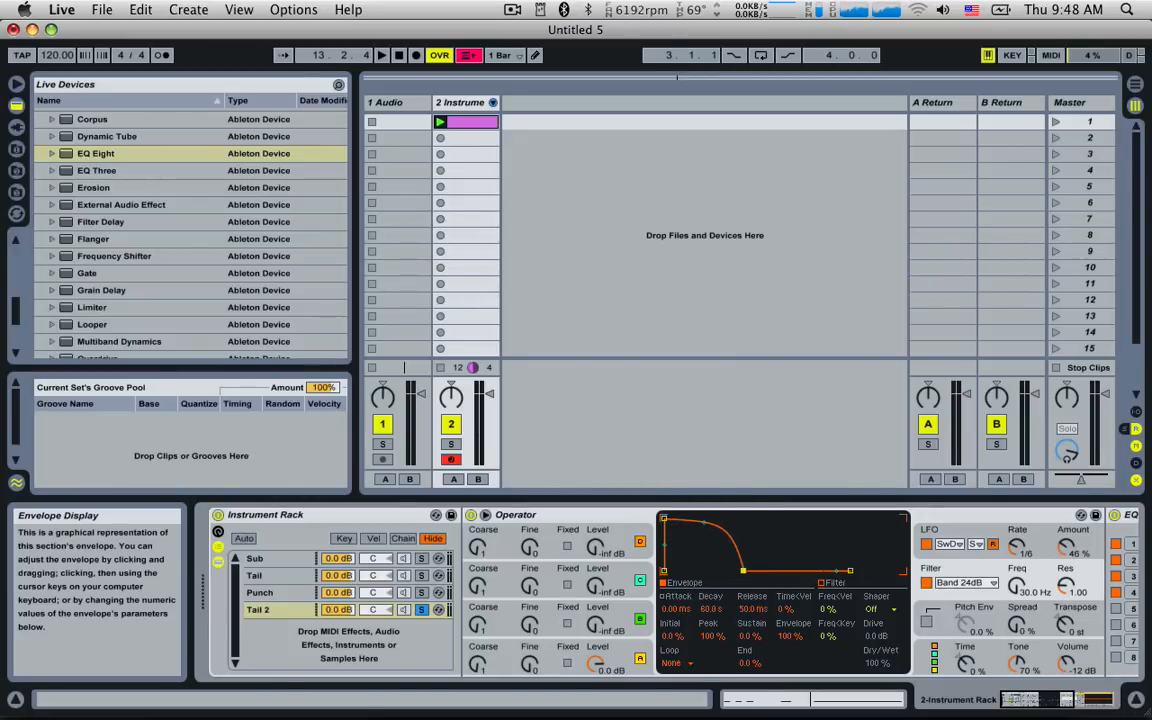
{"action": "left_click_drag", "start_coordinate": [703, 523], "coordinate": [734, 571]}
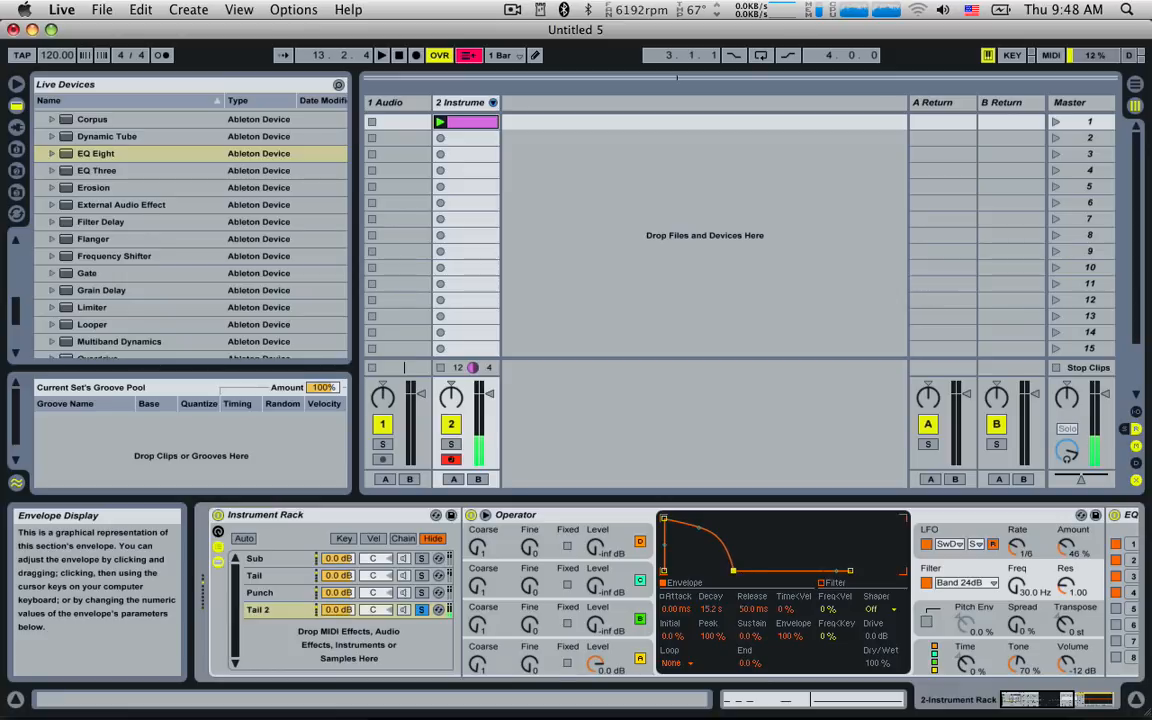
Step: Shorten the filter envelope decay to about 2.83 s and ease its decay slope to −45%
{"action": "left_click_drag", "start_coordinate": [734, 571], "coordinate": [732, 571]}
{"action": "left_click_drag", "start_coordinate": [730, 575], "coordinate": [727, 574]}
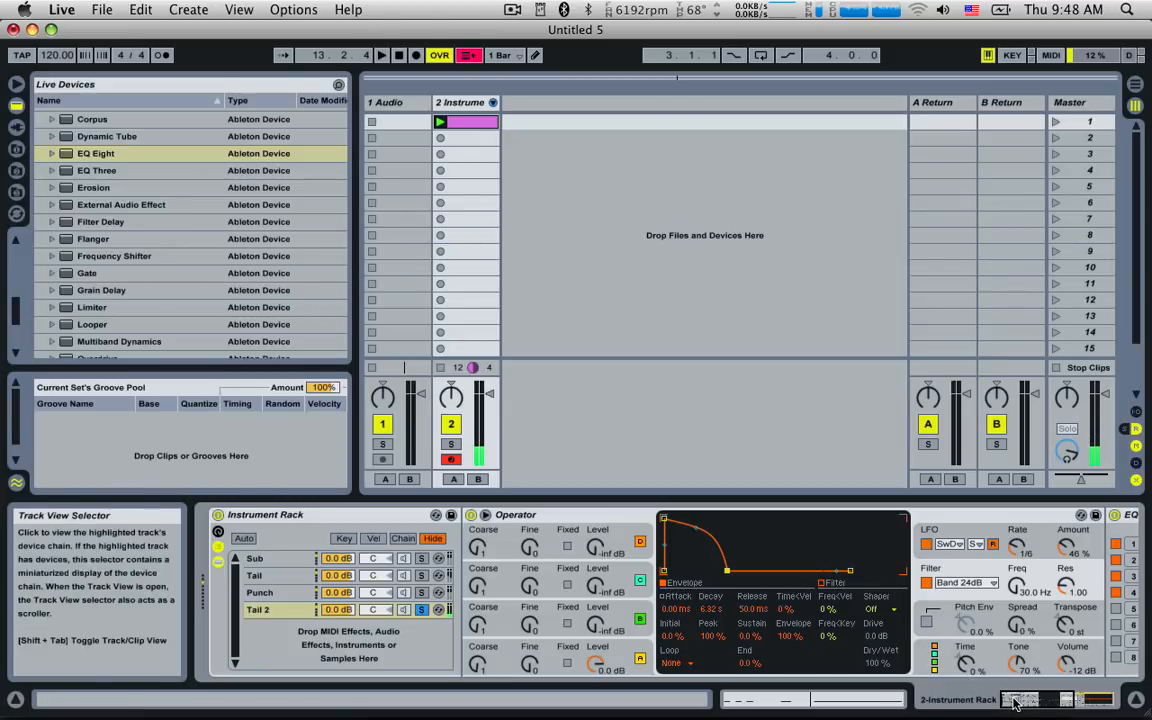
{"action": "left_click_drag", "start_coordinate": [727, 571], "coordinate": [722, 575]}
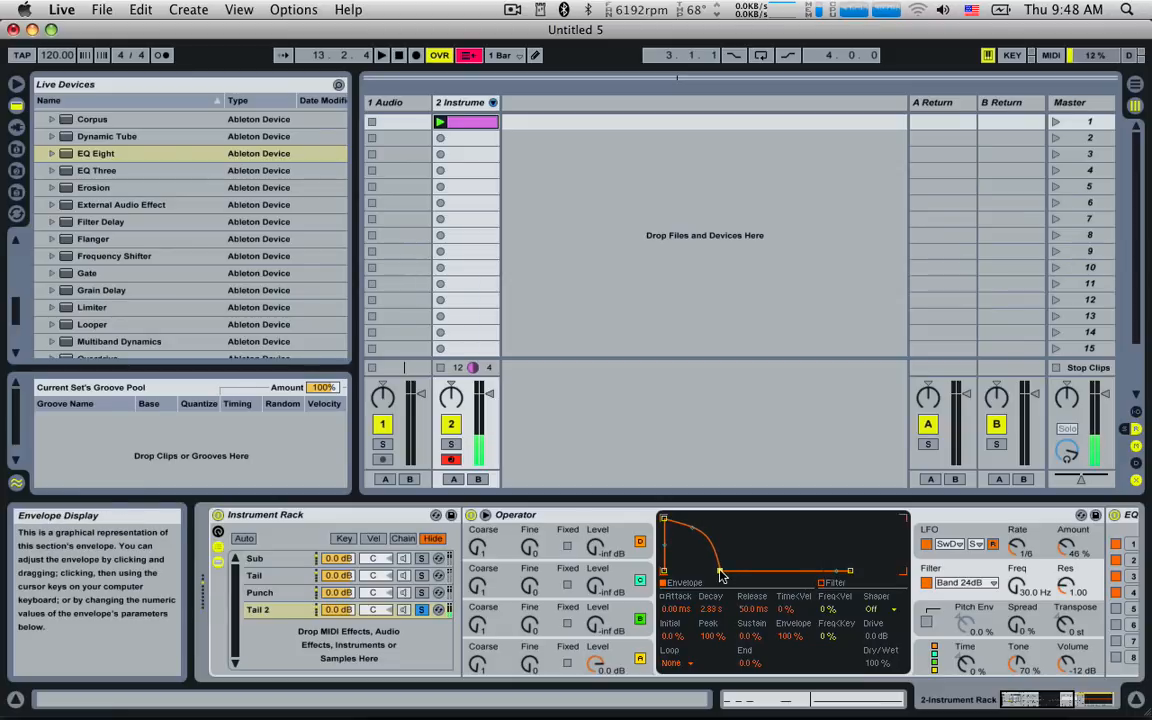
{"action": "left_click_drag", "start_coordinate": [722, 575], "coordinate": [694, 533]}
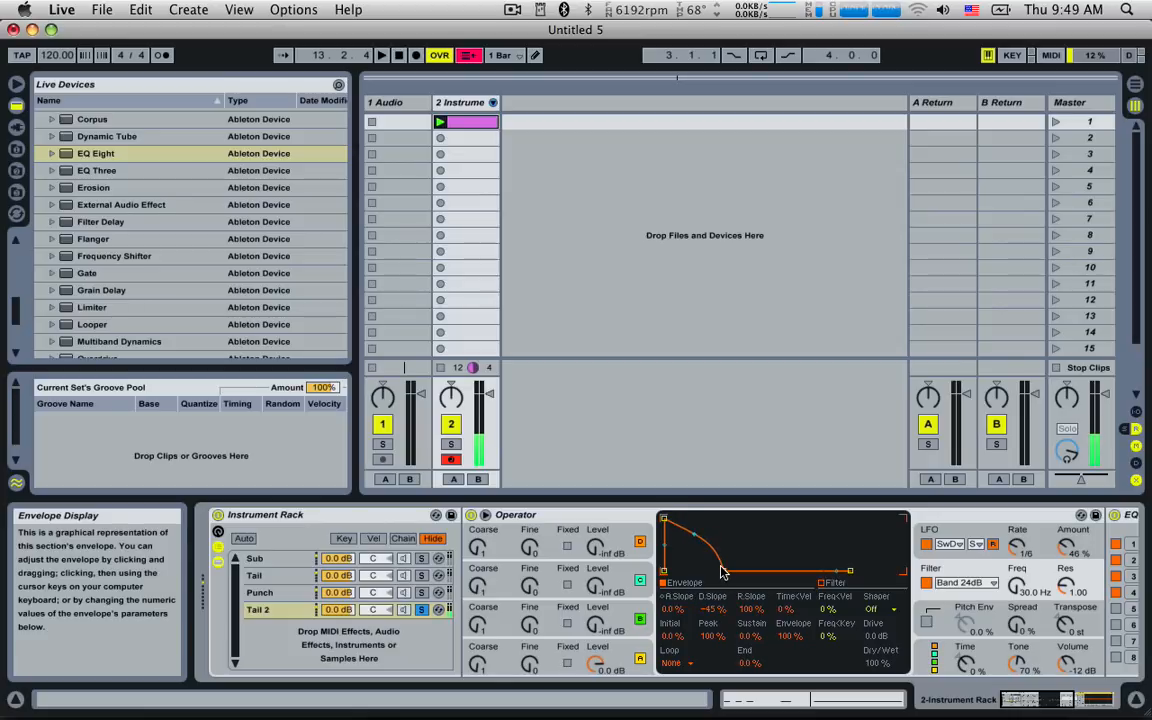
Step: Set the attack of oscillator A's volume envelope to 7.57 s after trying 10 s
{"action": "left_click", "coordinate": [507, 653]}
{"action": "left_click", "coordinate": [676, 588]}
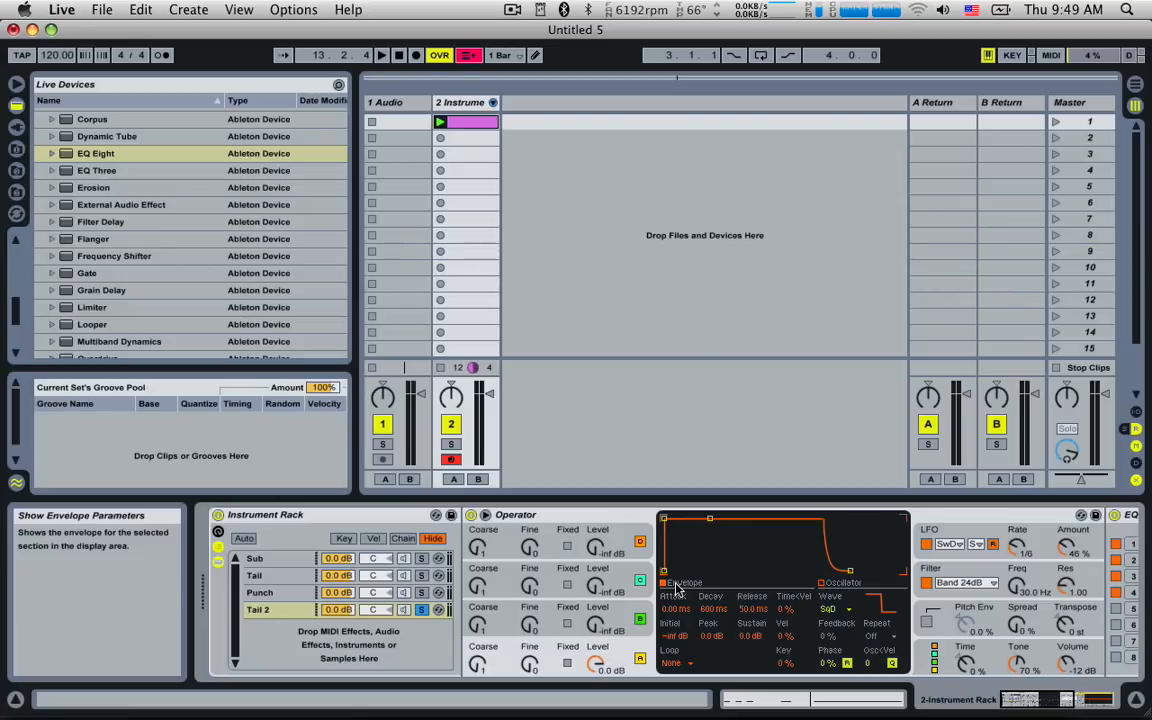
{"action": "left_click_drag", "start_coordinate": [664, 519], "coordinate": [738, 519]}
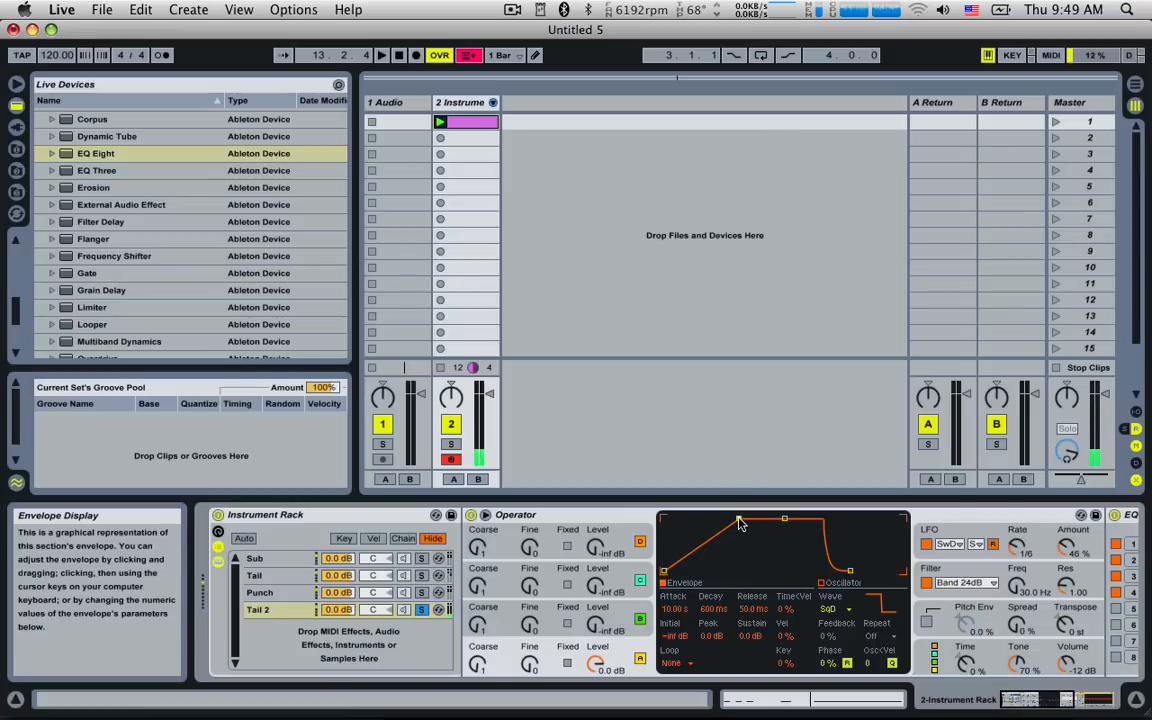
{"action": "left_click_drag", "start_coordinate": [739, 522], "coordinate": [737, 520]}
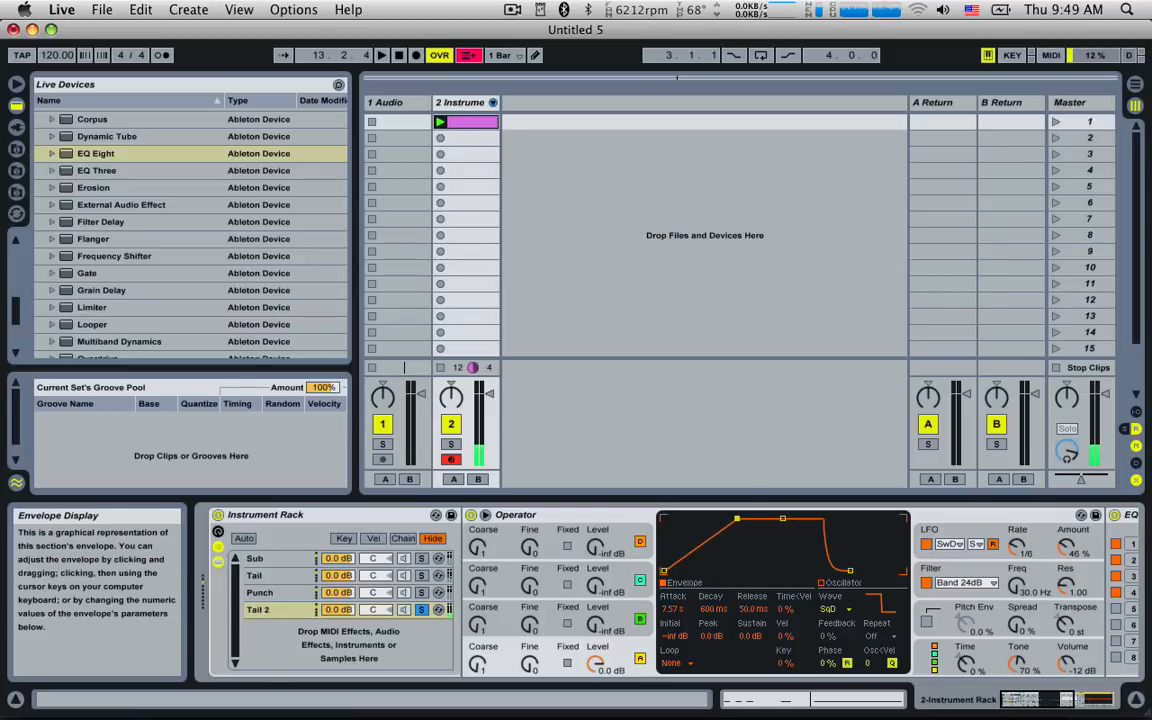
Step: Keep the Band 24dB filter type and lengthen the filter envelope decay to 15.2 s with 0% sustain
{"action": "left_click", "coordinate": [947, 580]}
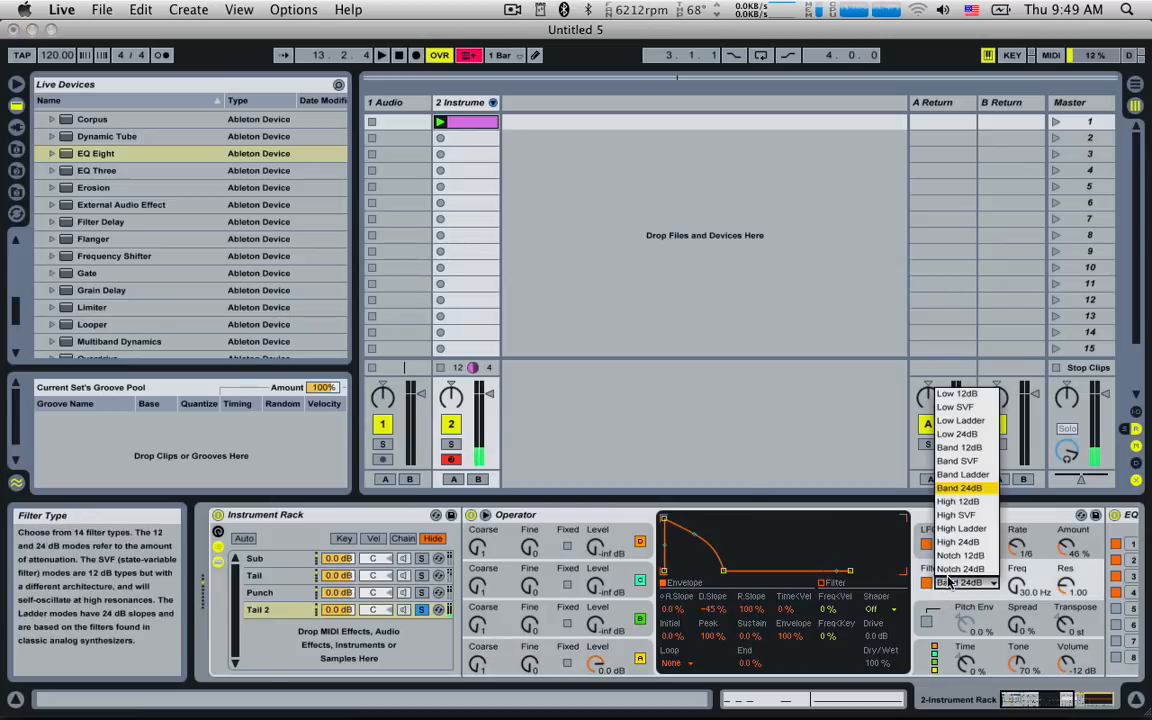
{"action": "left_click", "coordinate": [1031, 573]}
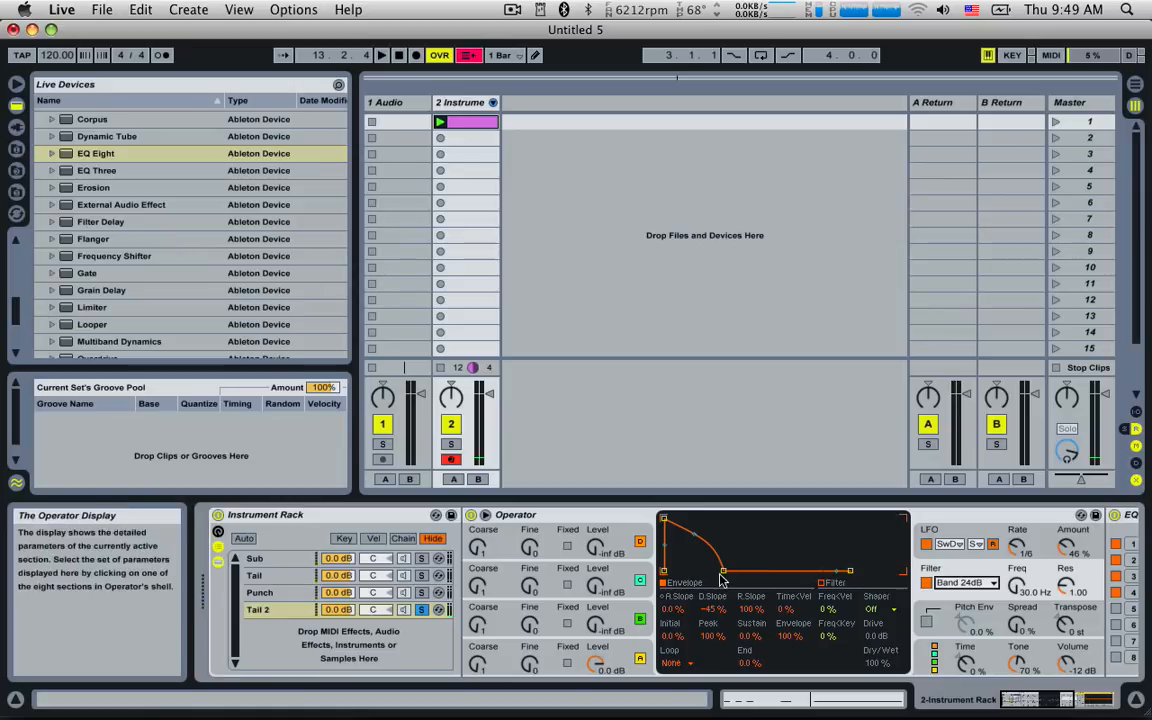
{"action": "left_click_drag", "start_coordinate": [723, 571], "coordinate": [728, 570]}
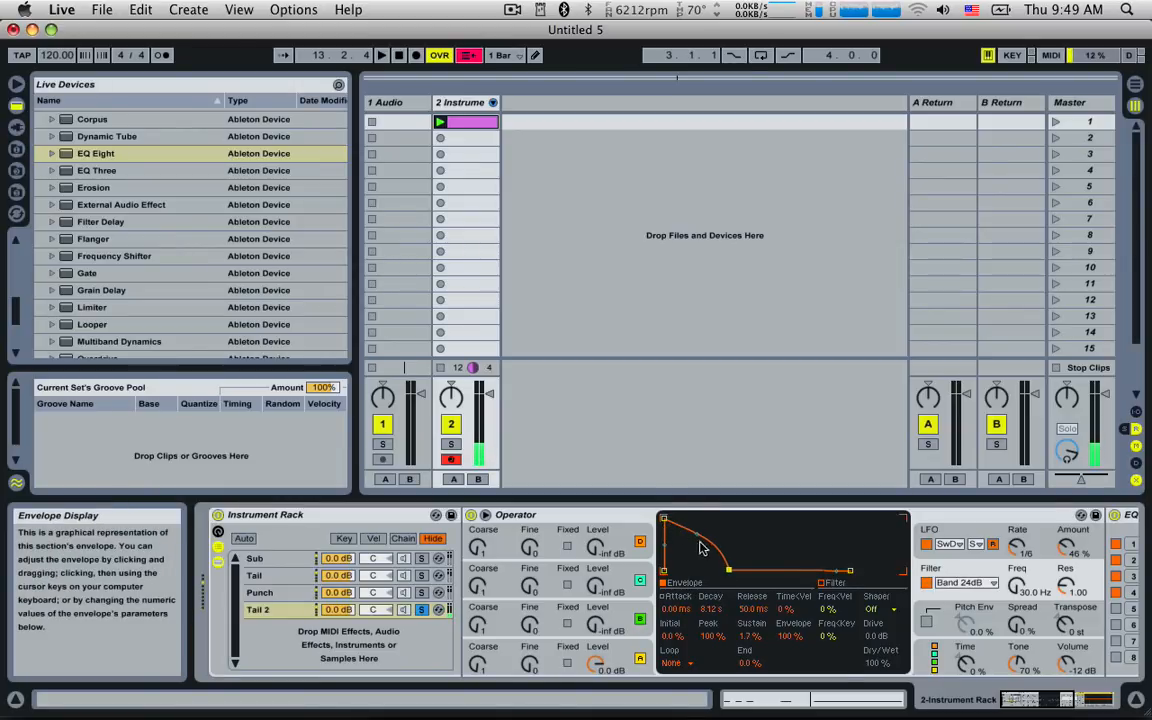
{"action": "left_click_drag", "start_coordinate": [729, 571], "coordinate": [733, 572]}
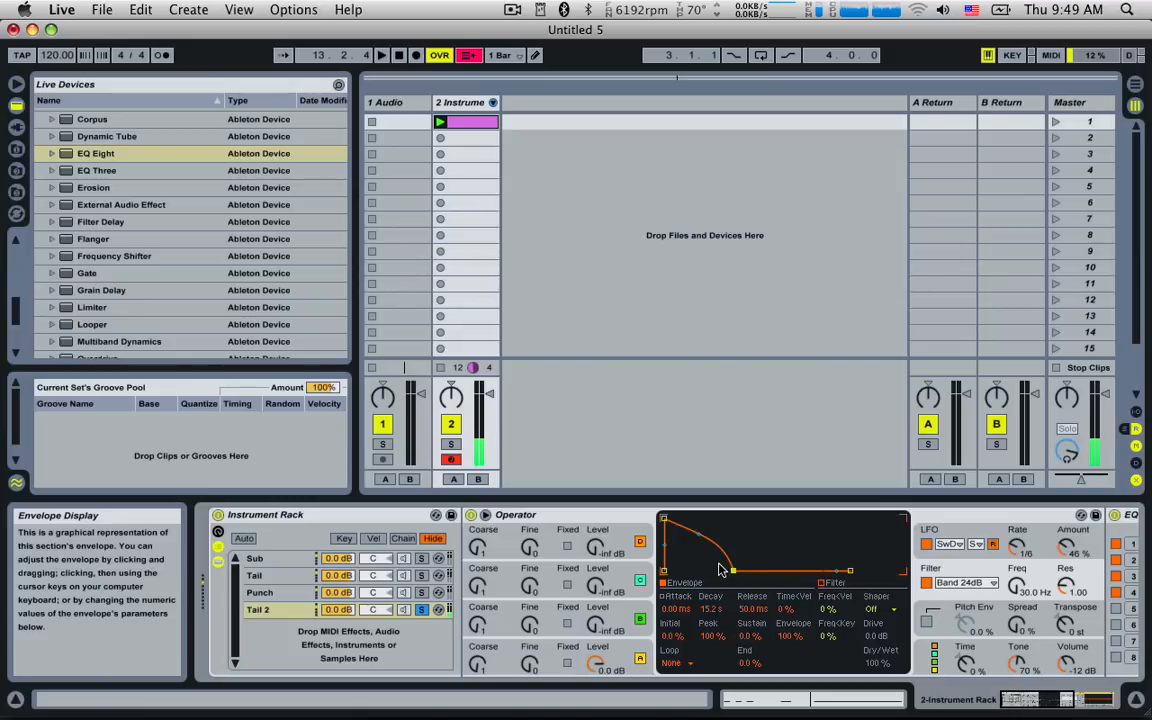
Step: Unsolo the Tail 2 chain and set its Operator's LFO rate to 1/12
{"action": "left_click", "coordinate": [421, 609]}
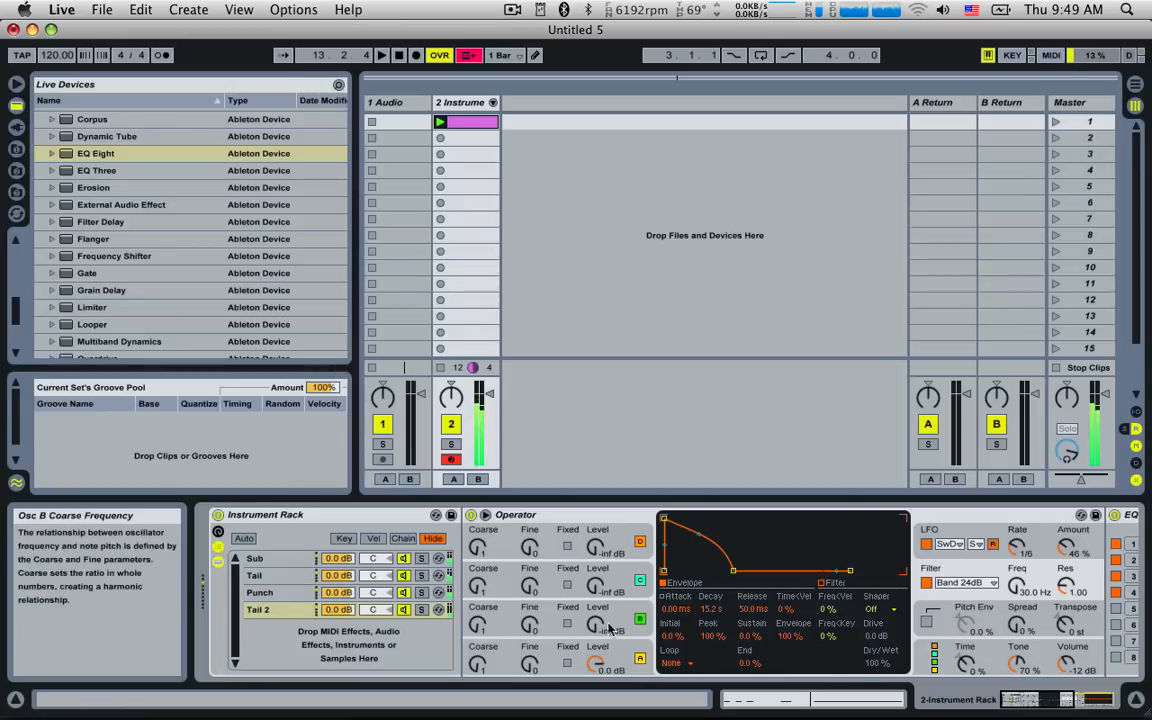
{"action": "left_click", "coordinate": [1017, 546]}
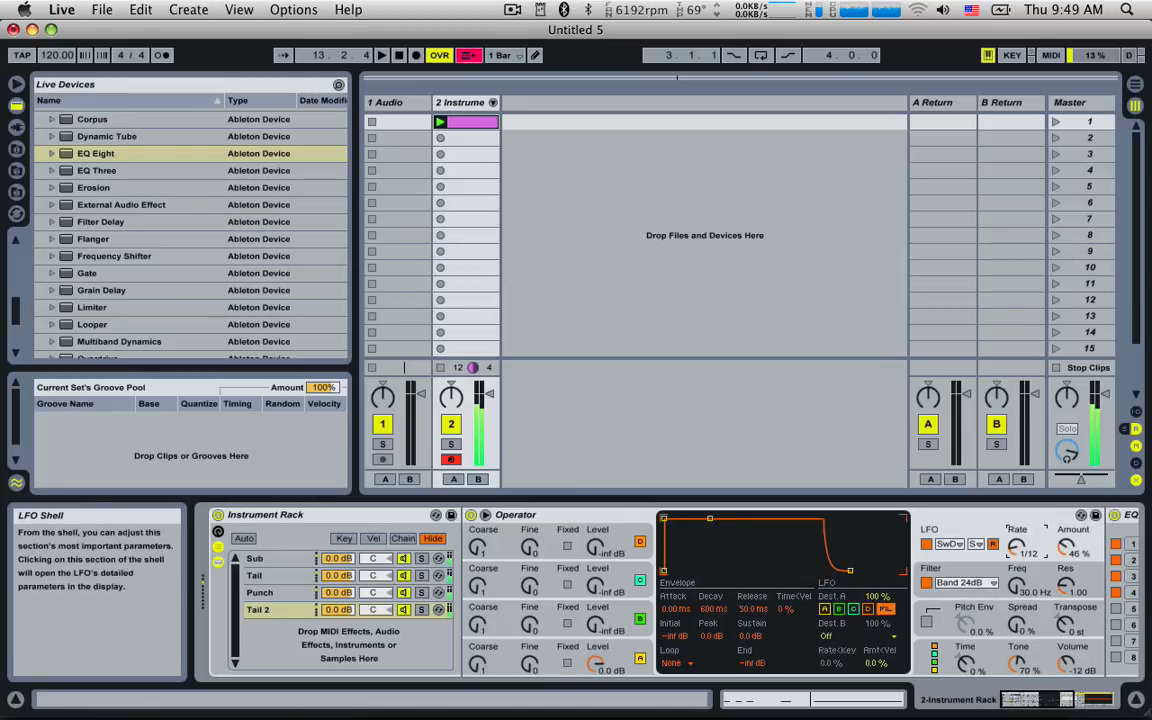
Step: Add a Reverb after the EQ Eight in the Tail 2 chain, with 3.79 s Decay Time and 40% Dry/Wet
{"action": "left_click", "coordinate": [1090, 706]}
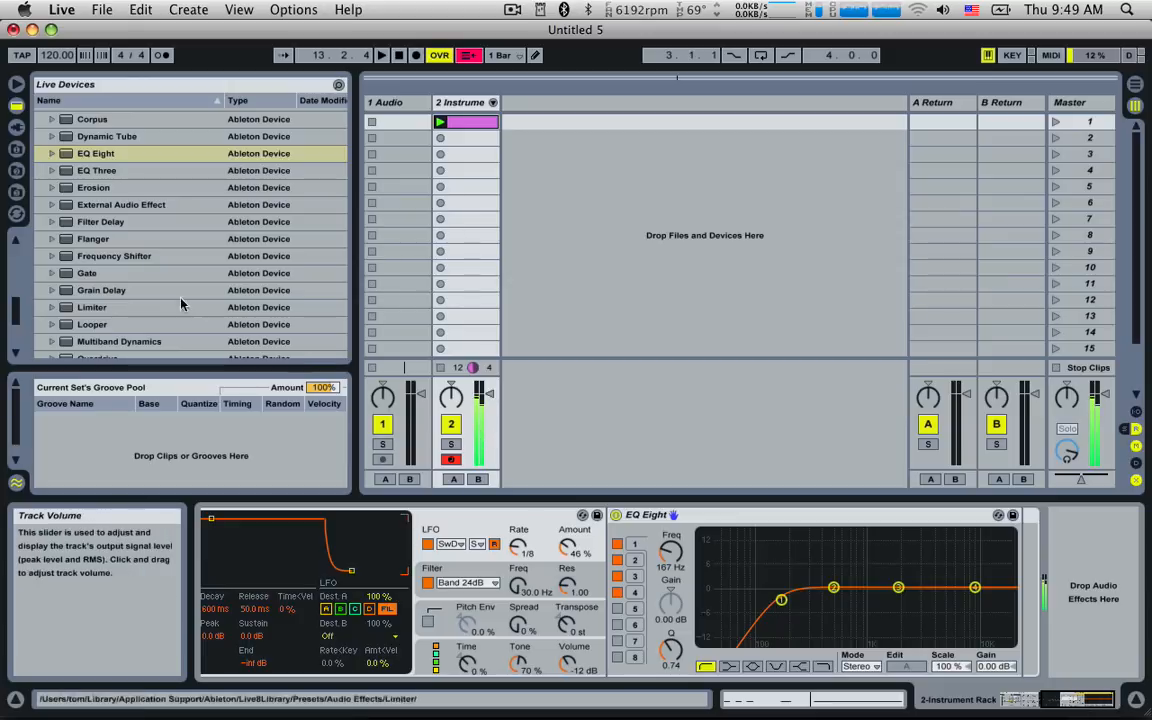
{"action": "scroll", "coordinate": [137, 307], "scroll_direction": "down", "scroll_amount": 4}
{"action": "left_click_drag", "start_coordinate": [92, 246], "coordinate": [1022, 577]}
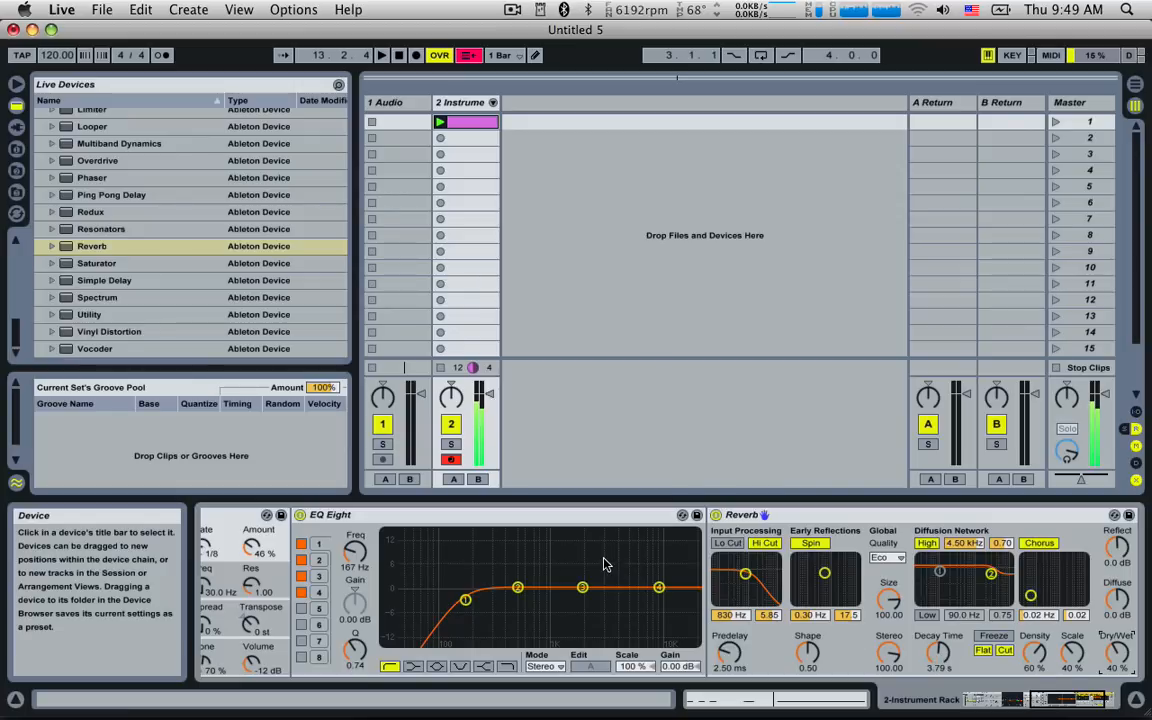
Step: Set the Tail 2 Operator's LFO rate to 1/16
{"action": "left_click", "coordinate": [1015, 699]}
{"action": "left_click_drag", "start_coordinate": [1015, 699], "coordinate": [998, 698]}
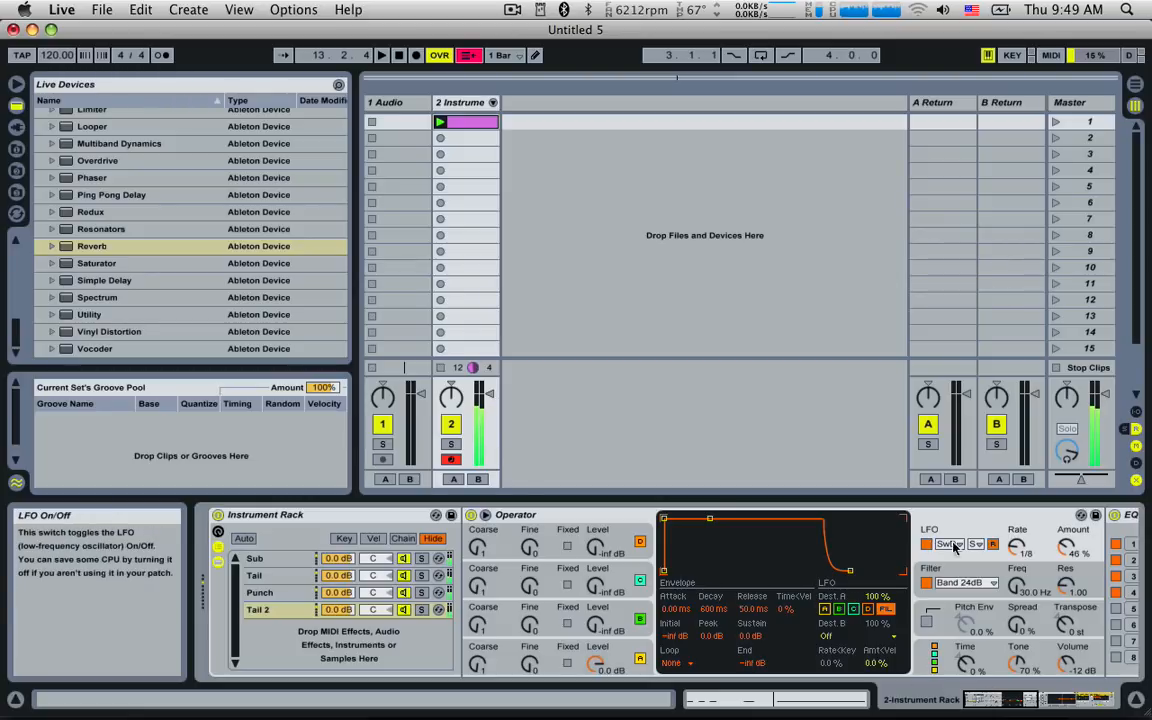
{"action": "left_click_drag", "start_coordinate": [1016, 547], "coordinate": [1016, 552]}
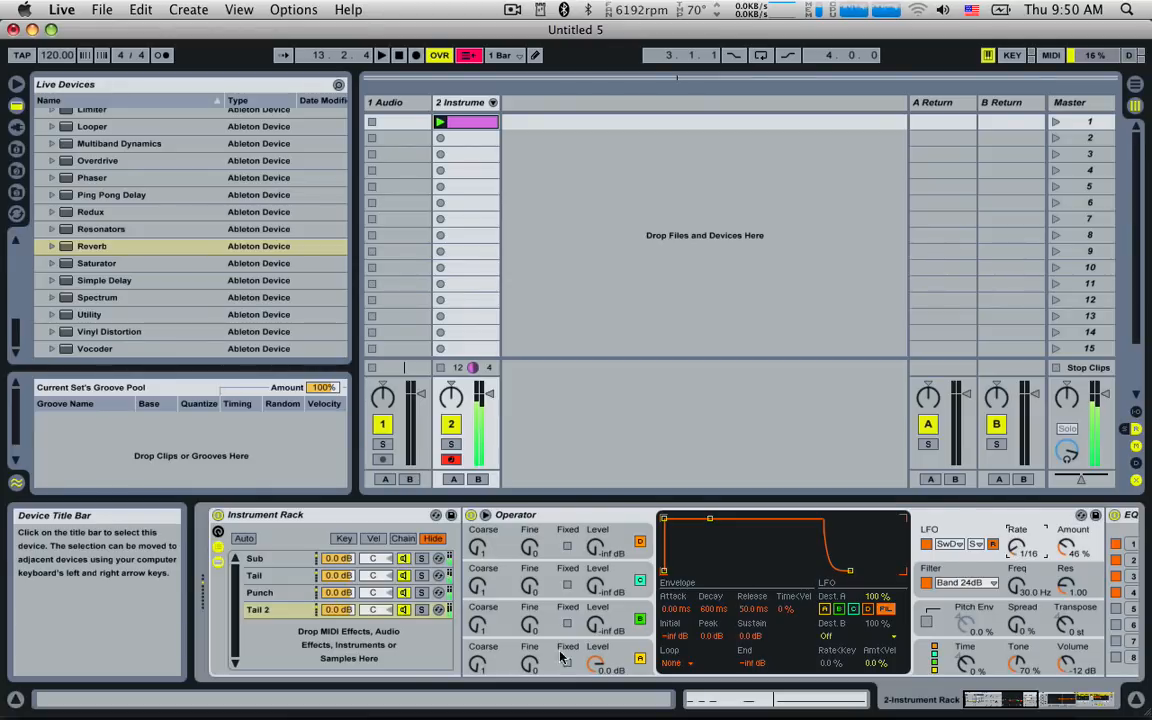
Step: In the Tail chain's Operator, set the filter envelope decay to about 8.12 s and its sustain to 21%
{"action": "left_click", "coordinate": [256, 576]}
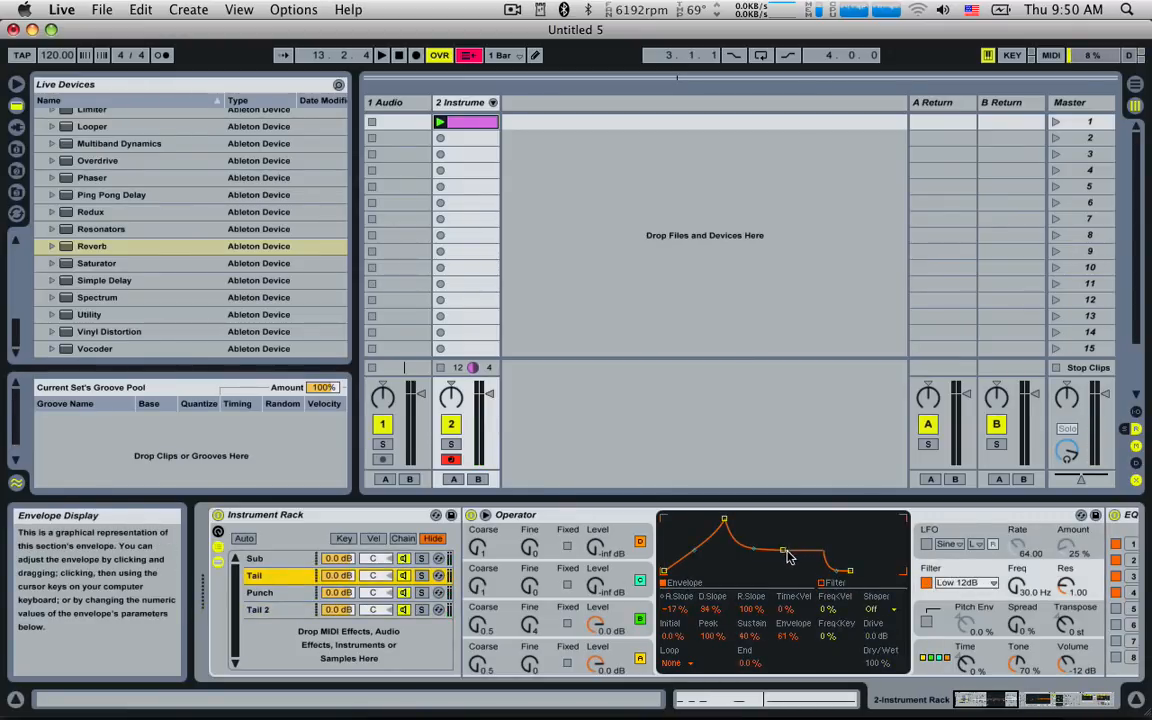
{"action": "left_click_drag", "start_coordinate": [783, 550], "coordinate": [783, 567]}
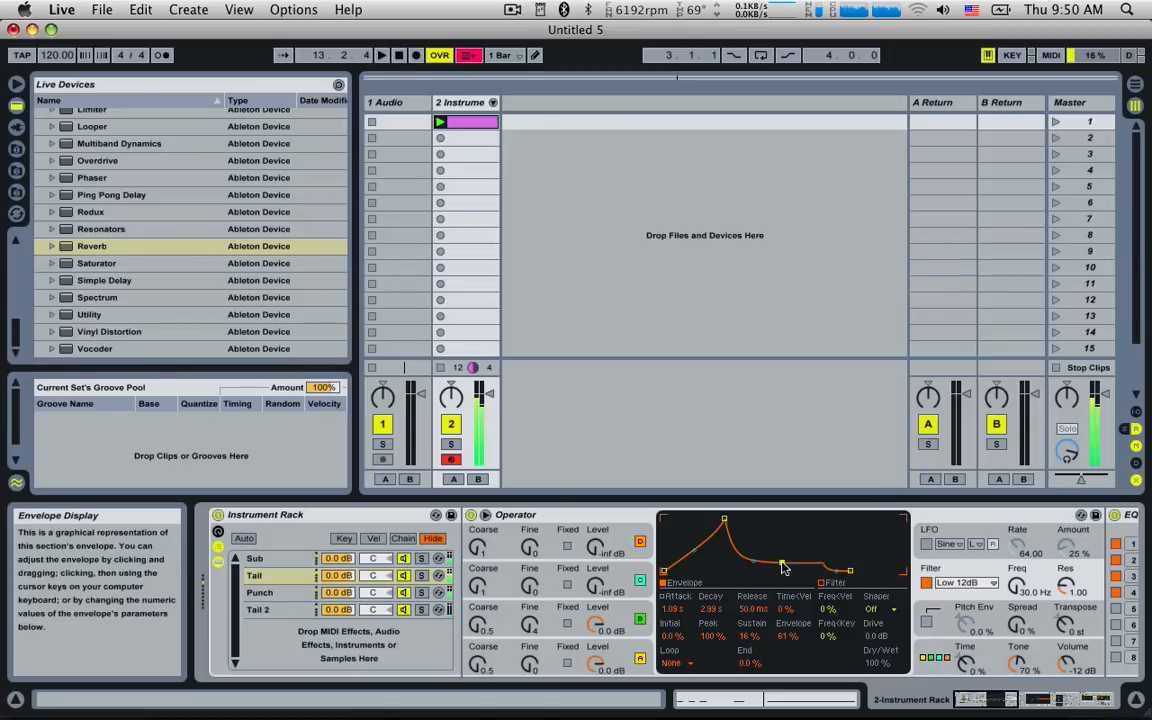
{"action": "left_click_drag", "start_coordinate": [782, 563], "coordinate": [790, 559]}
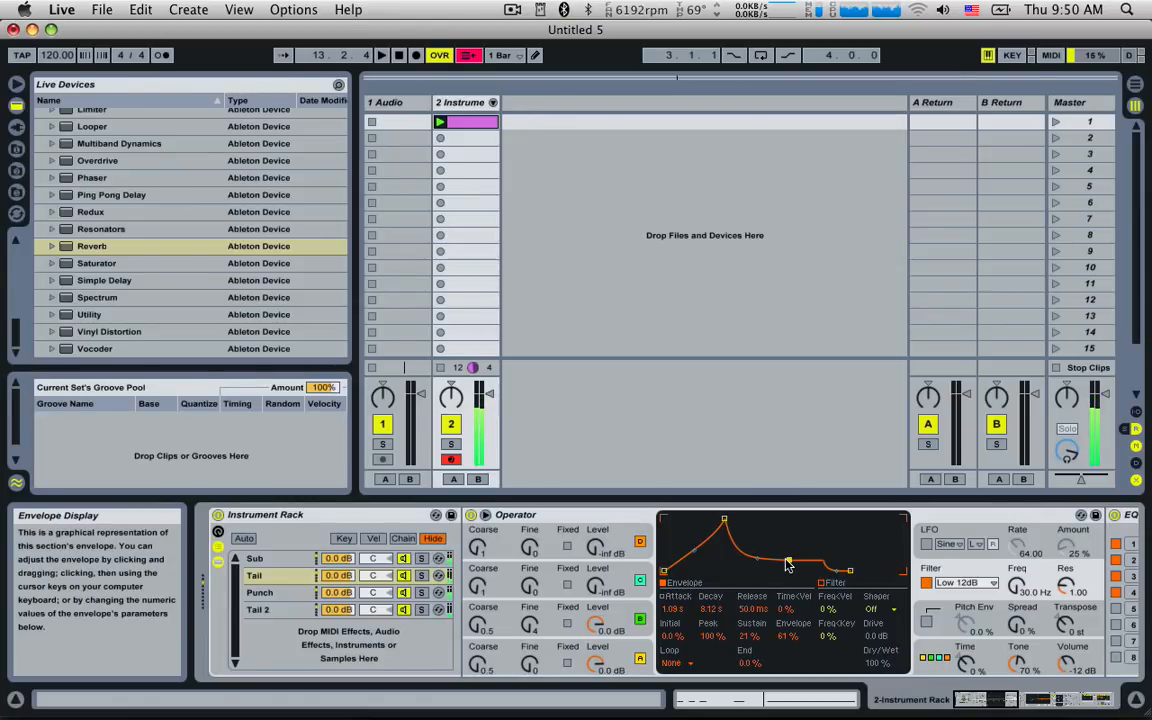
Step: Return to the Tail 2 chain and try other LFO rates on its Operator, between 1/24 and 1/16
{"action": "left_click", "coordinate": [258, 609]}
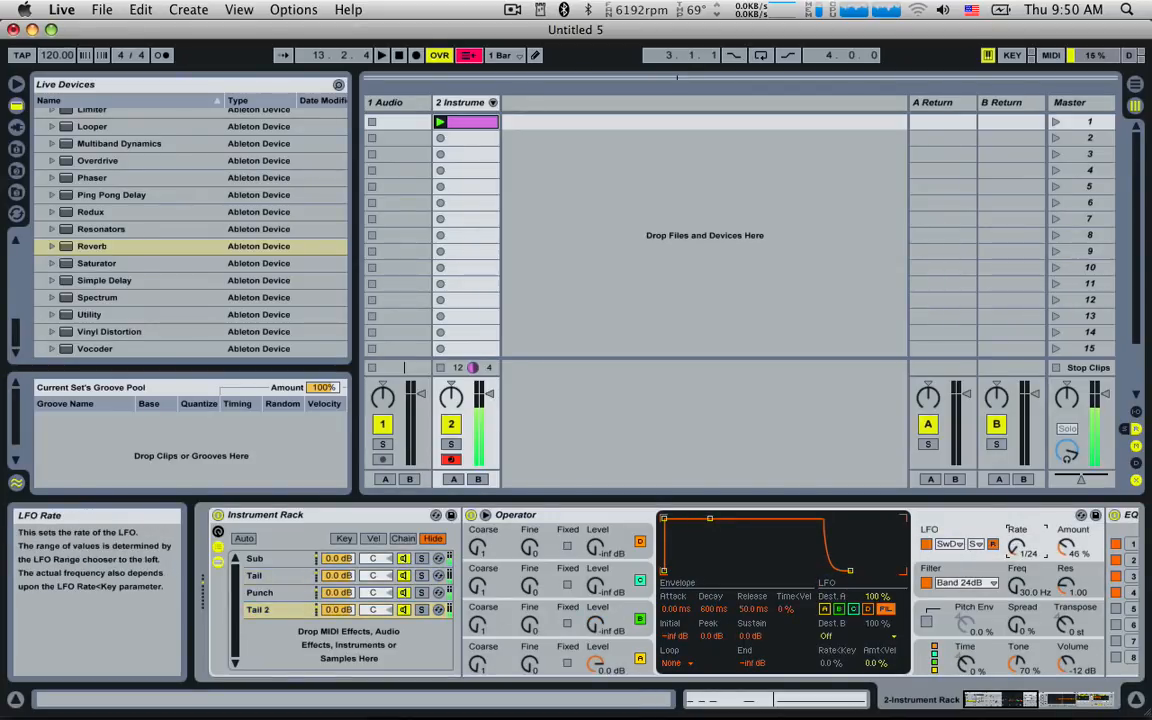
{"action": "left_click_drag", "start_coordinate": [1016, 547], "coordinate": [1016, 598]}
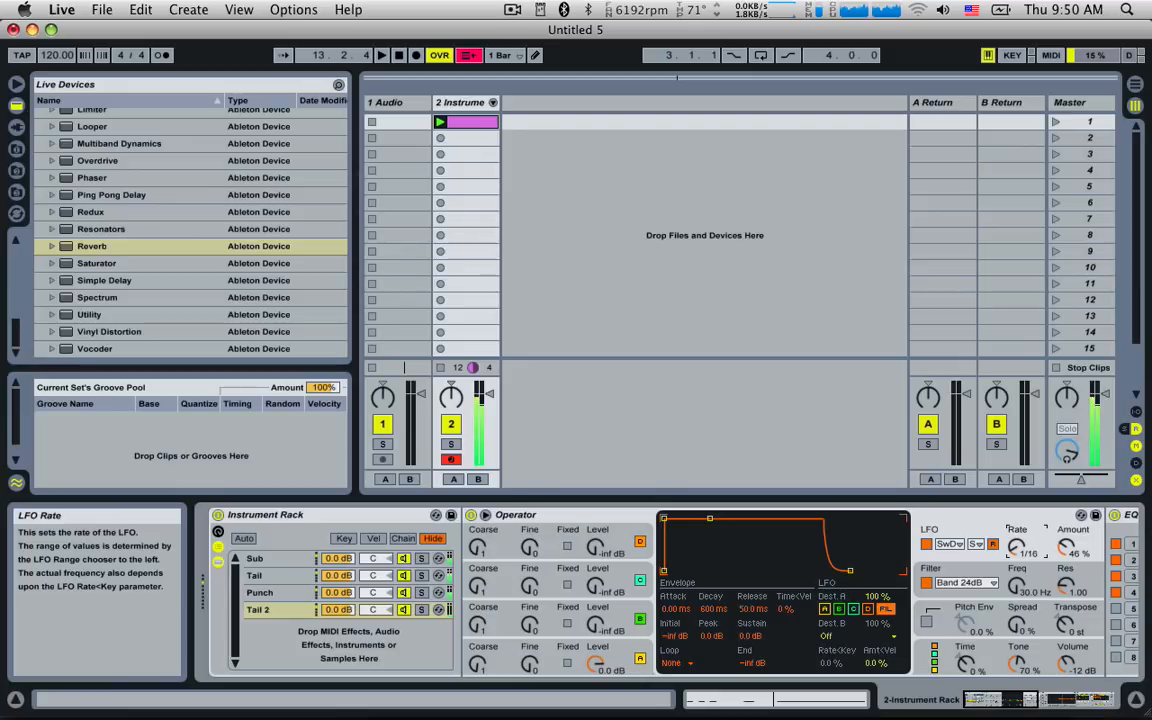
Step: Add a Phaser after the Reverb in the Tail 2 chain and set its Poles to 8
{"action": "left_click_drag", "start_coordinate": [1004, 698], "coordinate": [1132, 706]}
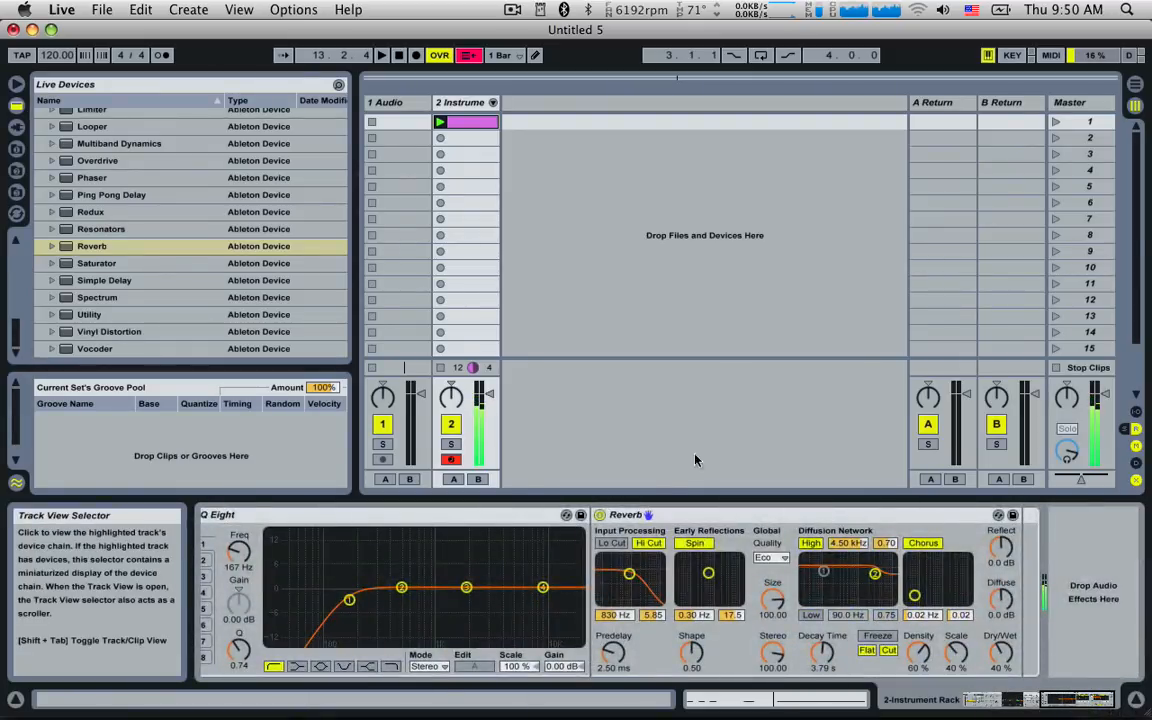
{"action": "scroll", "coordinate": [178, 300], "scroll_direction": "up", "scroll_amount": 3}
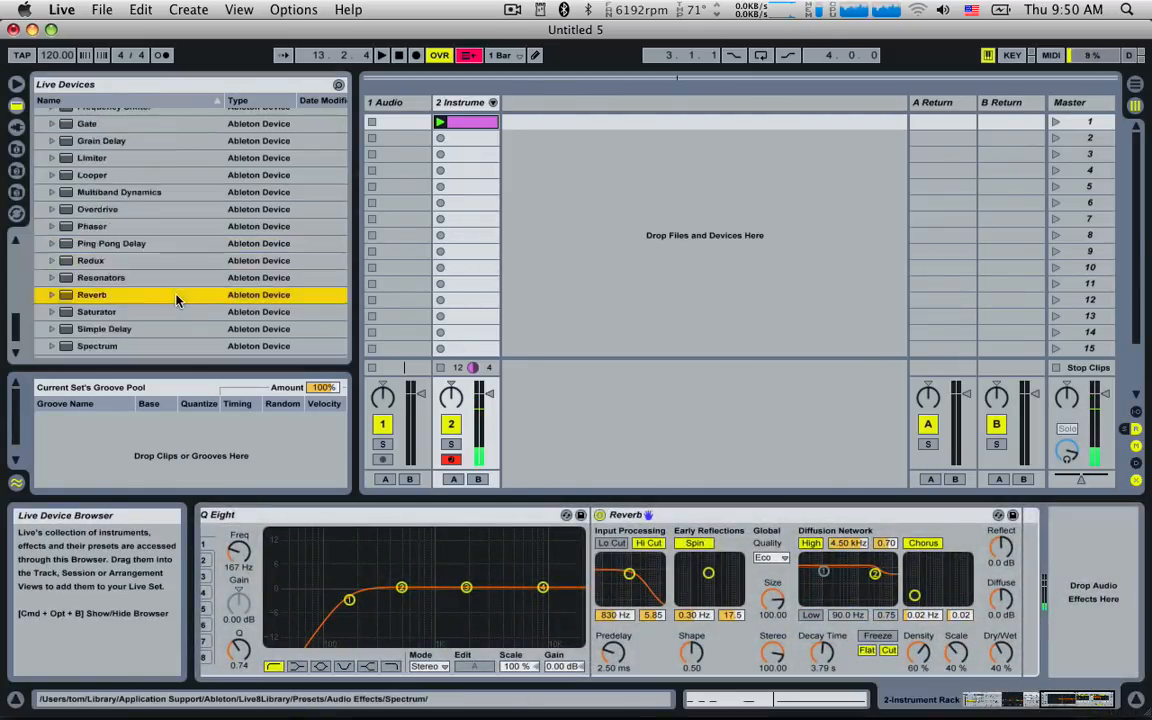
{"action": "scroll", "coordinate": [178, 300], "scroll_direction": "down", "scroll_amount": 3}
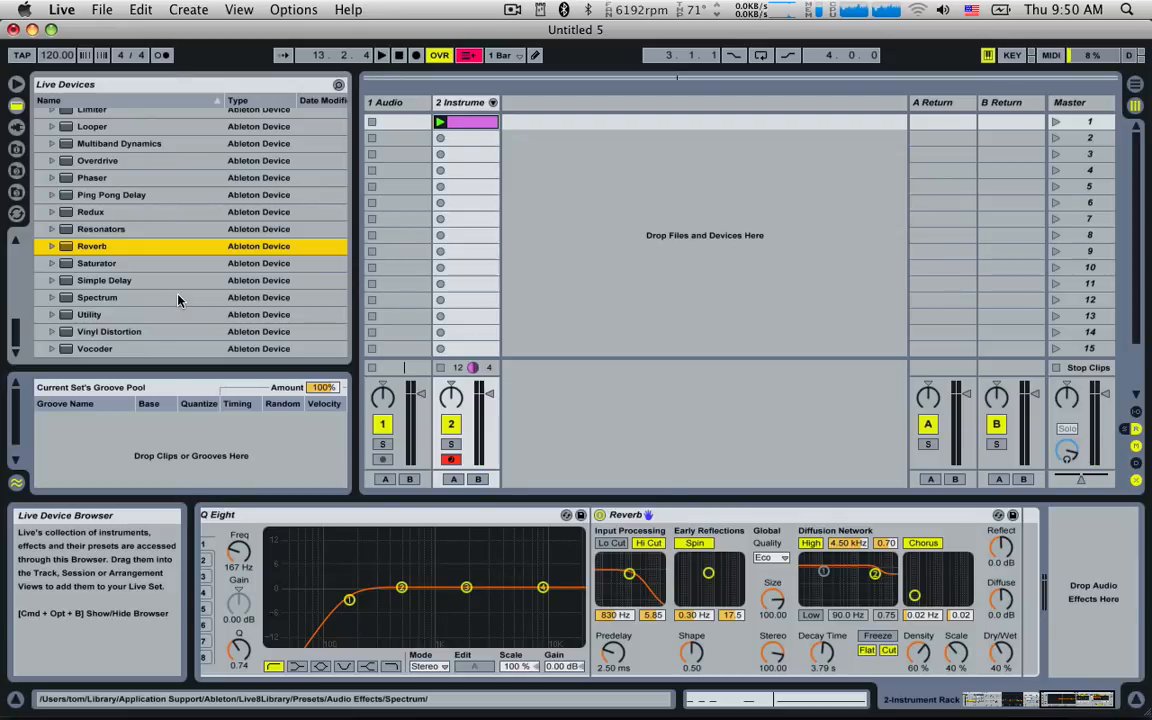
{"action": "scroll", "coordinate": [133, 298], "scroll_direction": "up", "scroll_amount": 8}
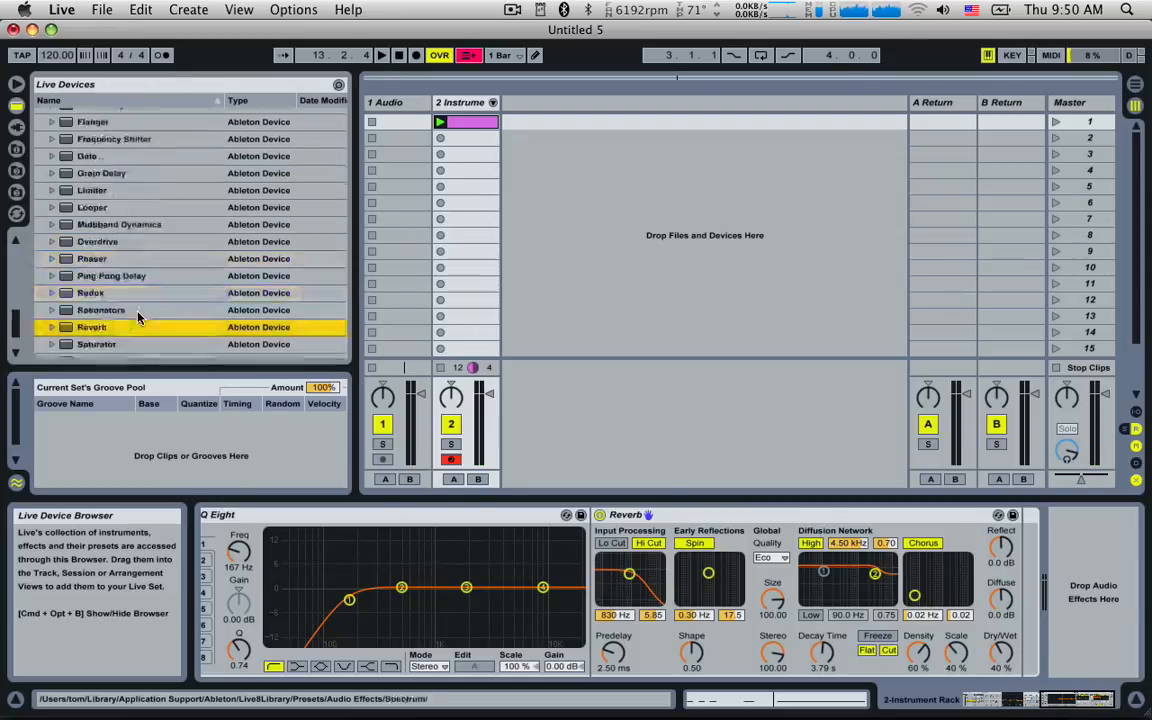
{"action": "left_click_drag", "start_coordinate": [98, 324], "coordinate": [1036, 638]}
{"action": "mouse_move", "coordinate": [1065, 702]}
{"action": "left_mouse_down"}
{"action": "mouse_move", "coordinate": [981, 702]}
{"action": "mouse_move", "coordinate": [1085, 701]}
{"action": "left_mouse_up"}
{"action": "left_click_drag", "start_coordinate": [711, 562], "coordinate": [711, 535]}
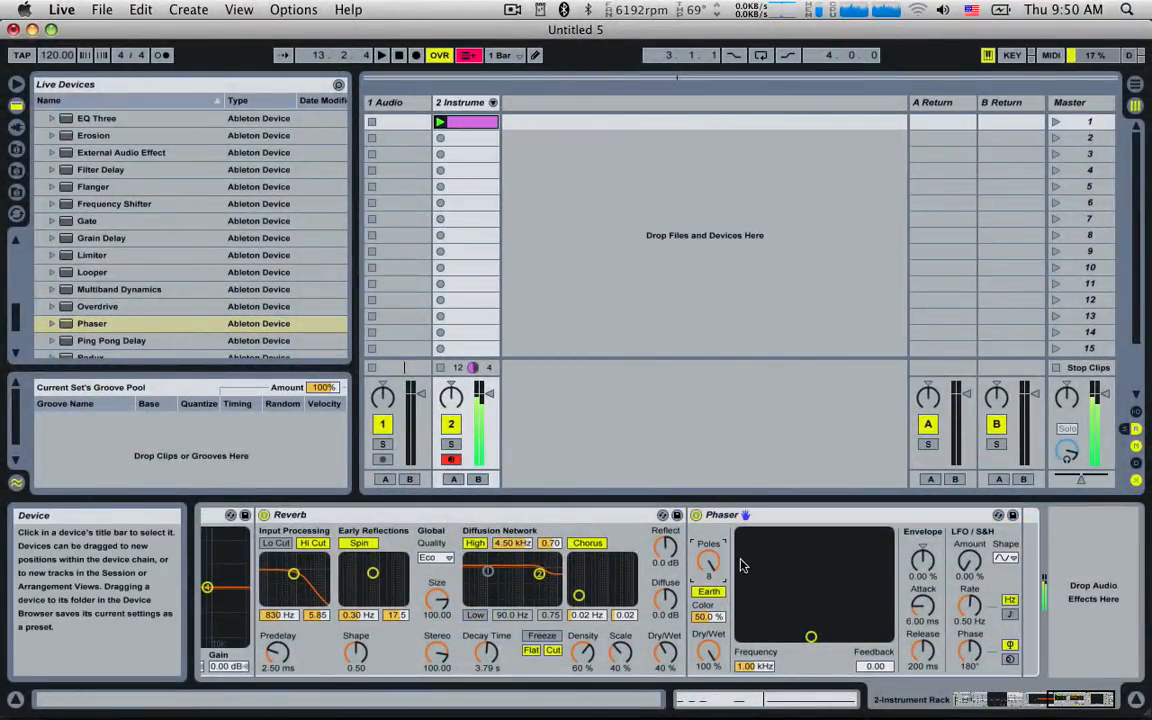
Step: Set the Phaser to 57.1% LFO amount, 0.15 Hz LFO rate, 221 Hz frequency and 0.38 feedback
{"action": "left_click_drag", "start_coordinate": [967, 564], "coordinate": [967, 489]}
{"action": "left_click_drag", "start_coordinate": [811, 636], "coordinate": [771, 631]}
{"action": "left_click_drag", "start_coordinate": [969, 604], "coordinate": [969, 616]}
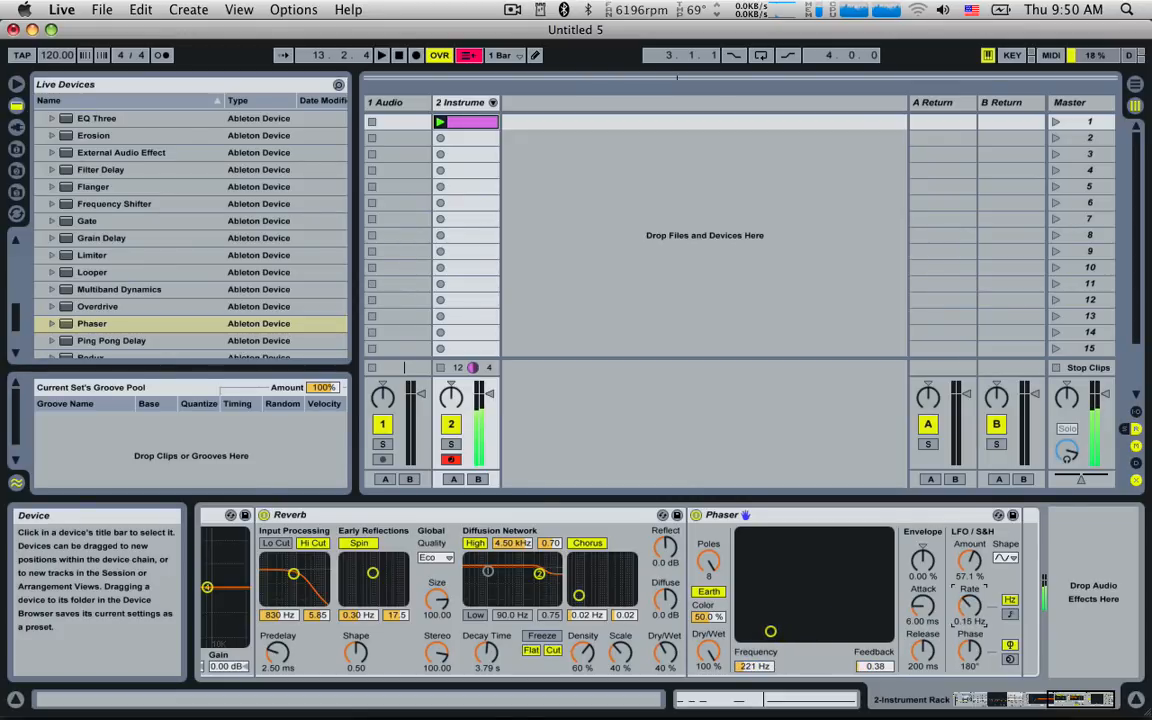
Step: Set the LFO rate of the Tail 2 Operator to 1/8
{"action": "left_click", "coordinate": [980, 700]}
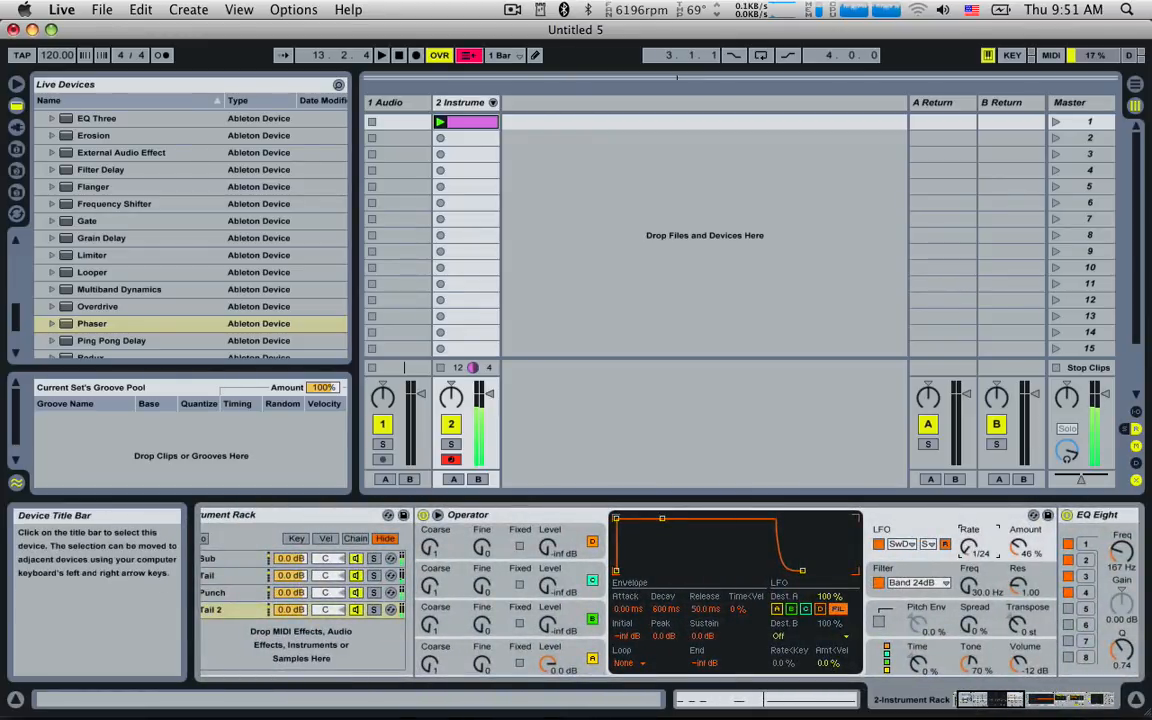
{"action": "left_click_drag", "start_coordinate": [969, 547], "coordinate": [968, 562]}
{"action": "left_click_drag", "start_coordinate": [994, 703], "coordinate": [985, 702]}
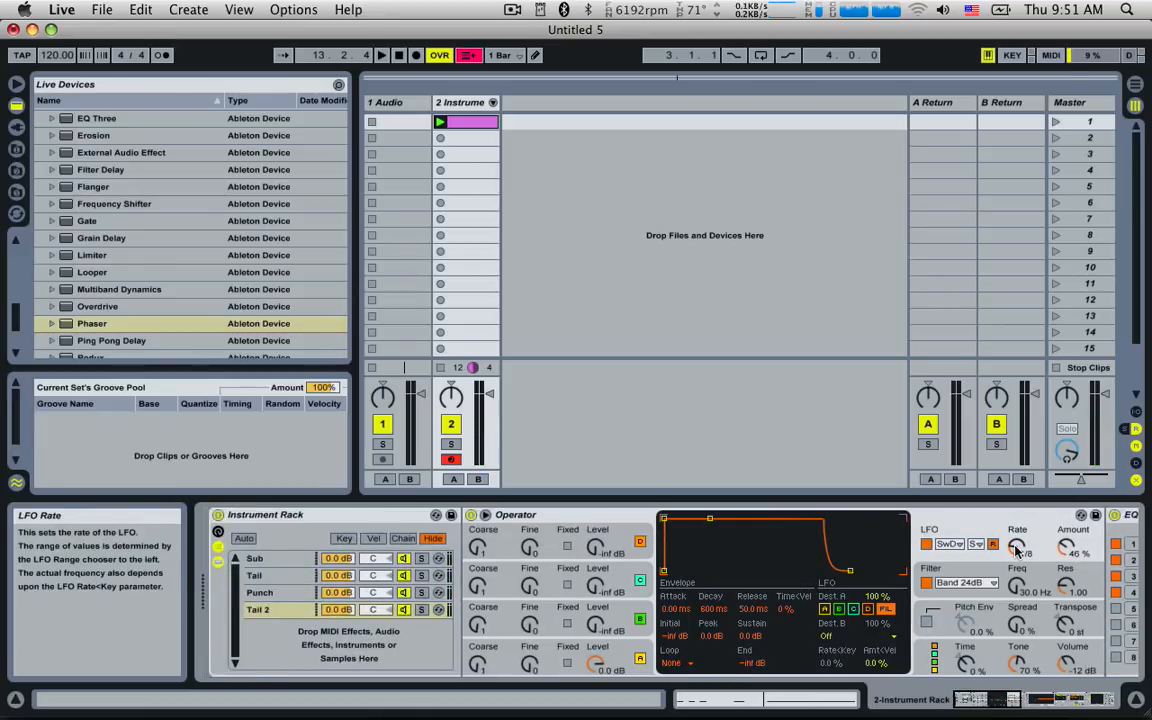
Step: Show the Instrument Rack's macro controls and map the Tail 2 Operator's LFO rate to Macro 1
{"action": "left_click", "coordinate": [218, 537]}
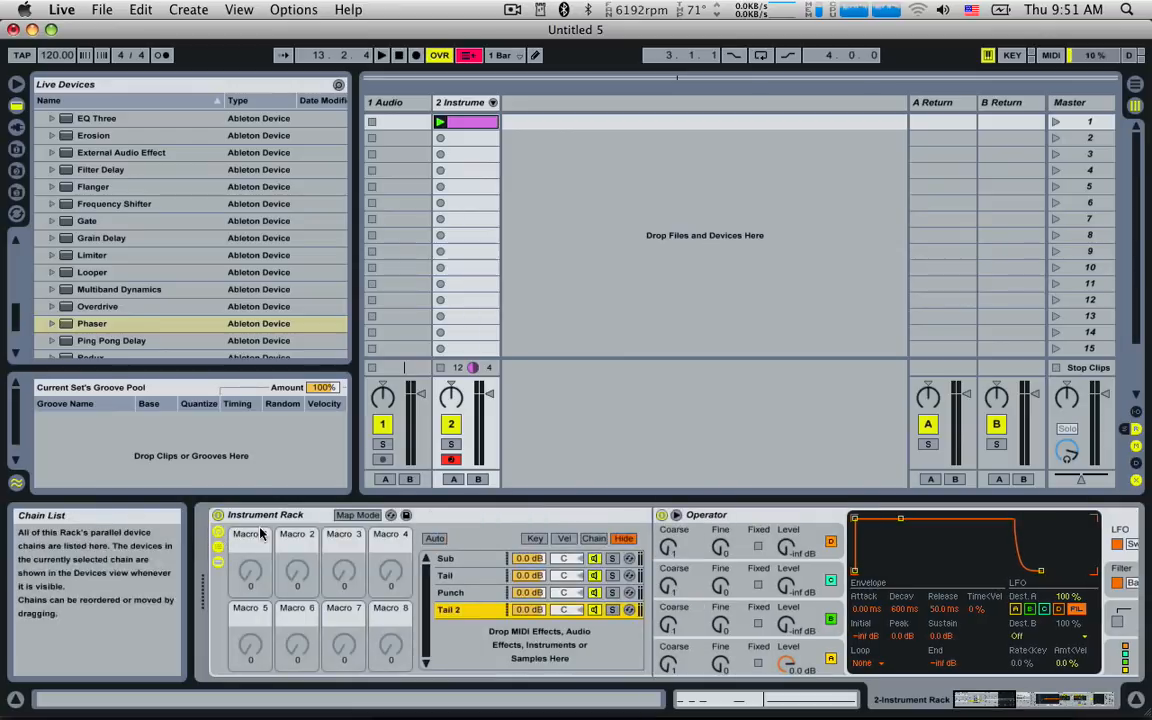
{"action": "left_click", "coordinate": [992, 704]}
{"action": "left_click_drag", "start_coordinate": [992, 708], "coordinate": [960, 704]}
{"action": "left_click", "coordinate": [1090, 547]}
{"action": "left_click", "coordinate": [357, 514]}
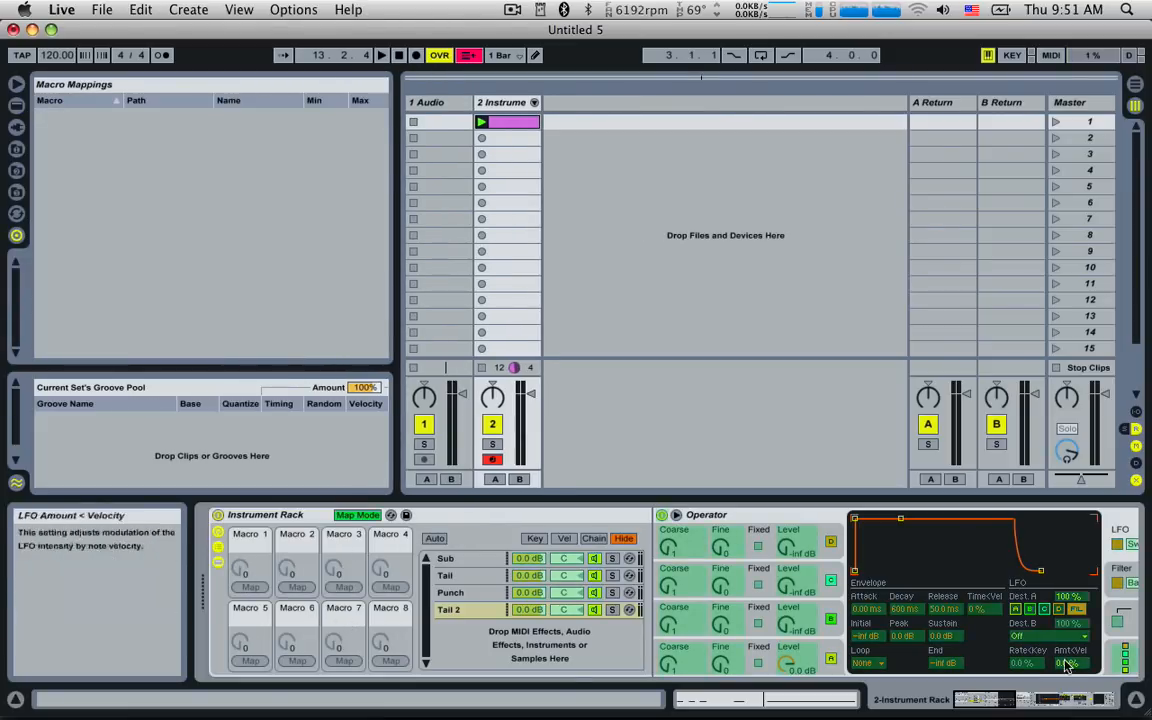
{"action": "left_click_drag", "start_coordinate": [975, 704], "coordinate": [862, 676]}
{"action": "left_click", "coordinate": [767, 553]}
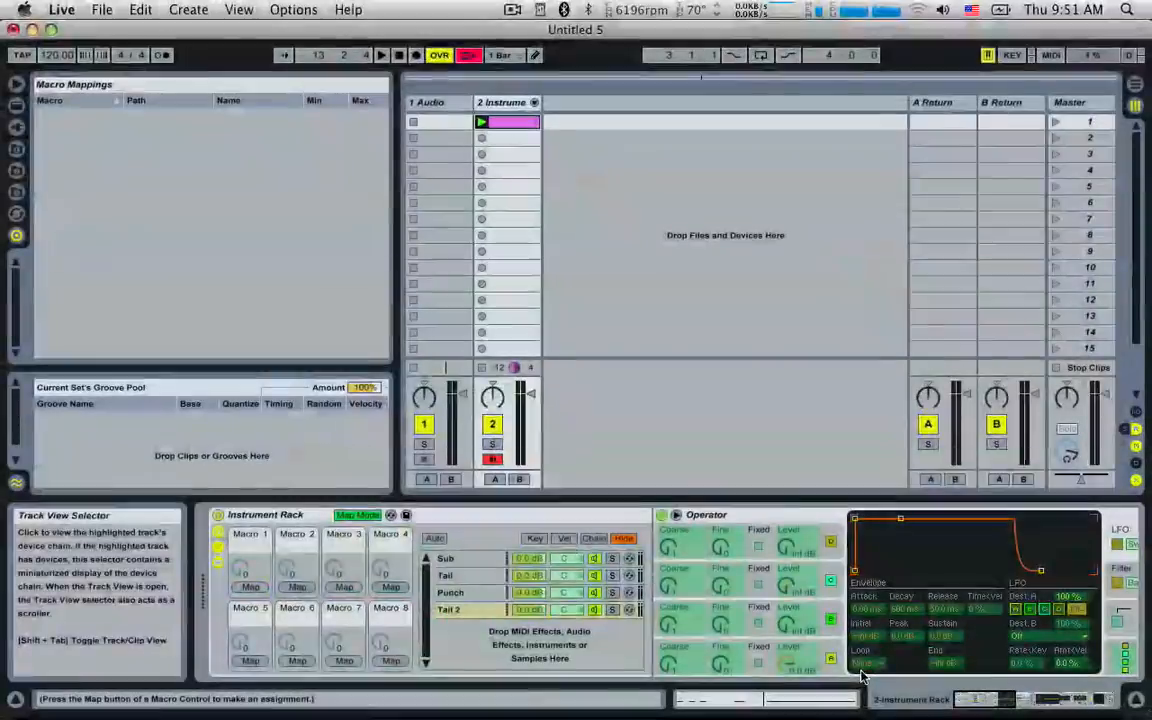
{"action": "left_click", "coordinate": [250, 585]}
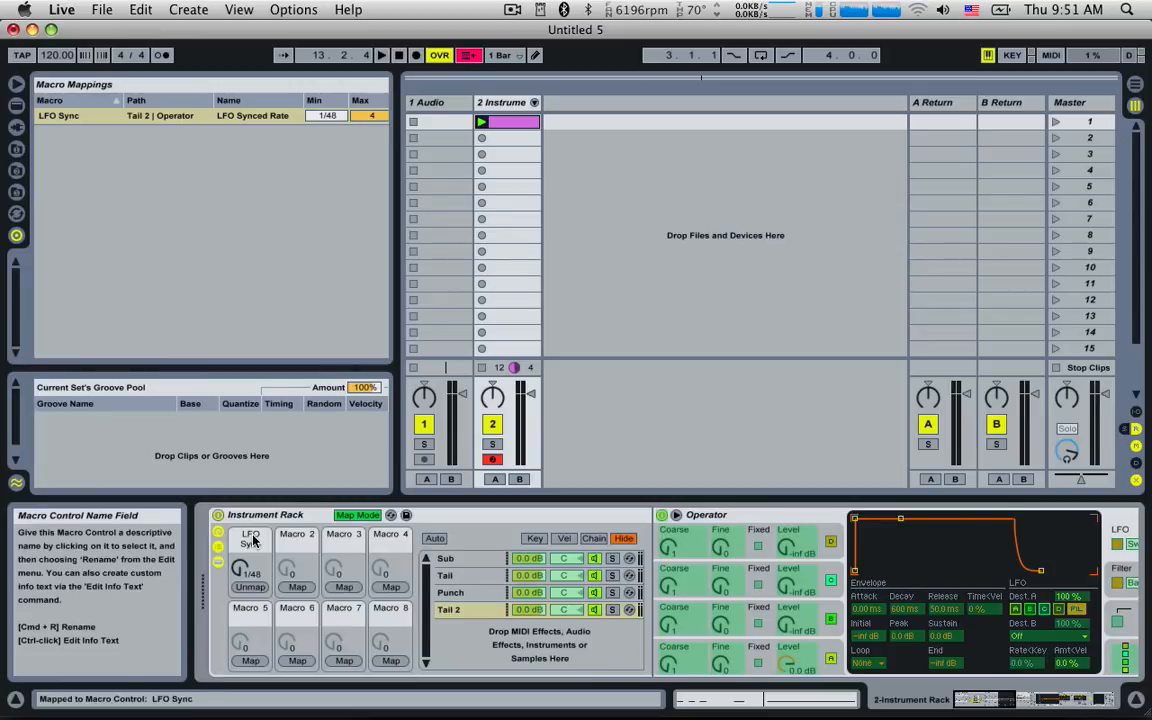
Step: Rename the mapped macro to Tail 2 Rate, leave macro mapping and set the macro to 1/16
{"action": "left_click", "coordinate": [253, 541]}
{"action": "key", "text": "super+r"}
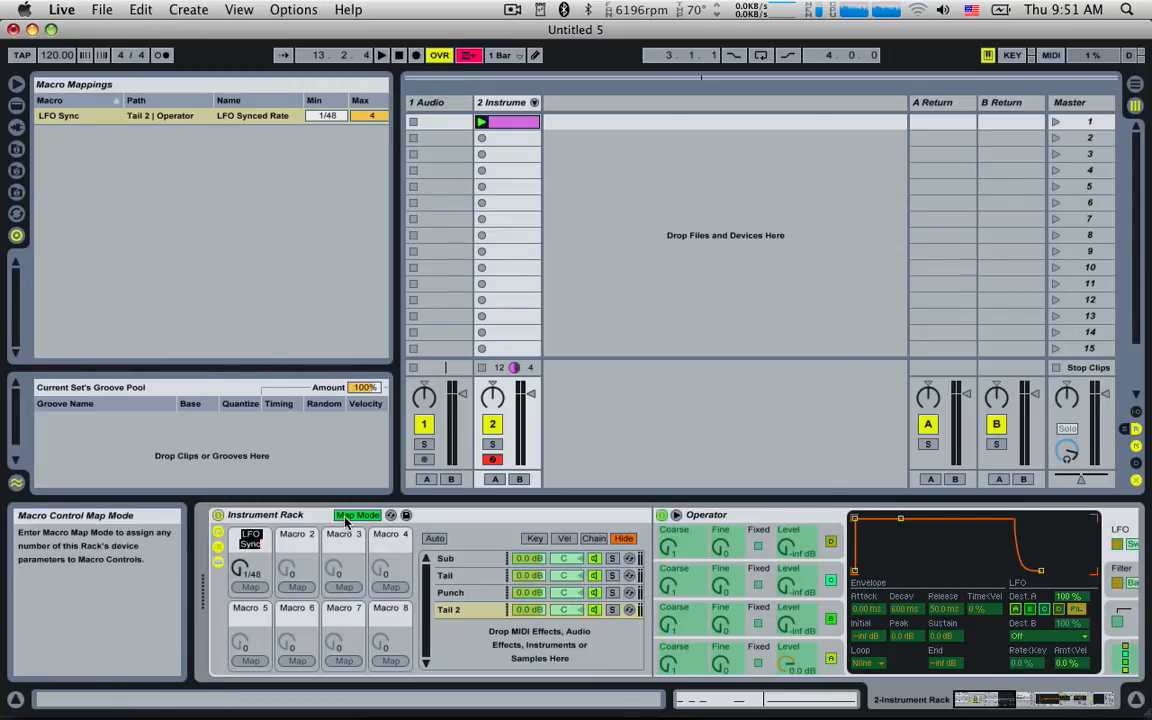
{"action": "type", "text": "Tail 2 Rate"}
{"action": "key", "text": "Return"}
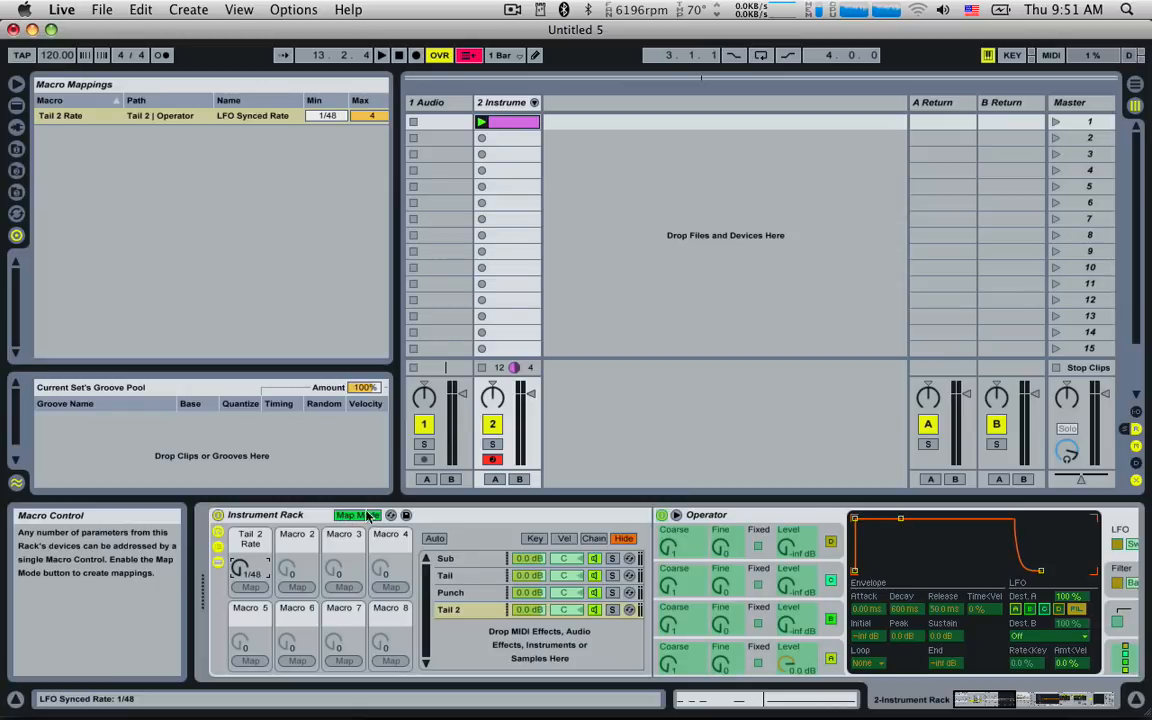
{"action": "left_click", "coordinate": [345, 517]}
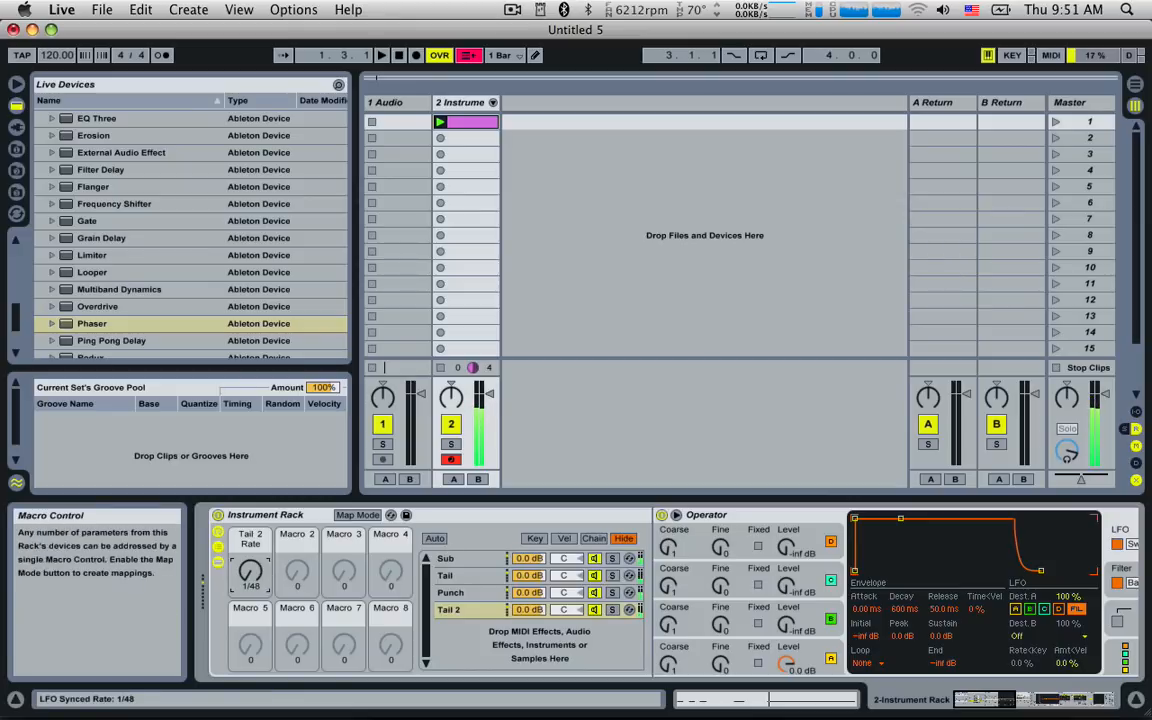
{"action": "mouse_move", "coordinate": [250, 571]}
{"action": "left_mouse_down"}
{"action": "mouse_move", "coordinate": [250, 537]}
{"action": "mouse_move", "coordinate": [250, 592]}
{"action": "left_mouse_up"}
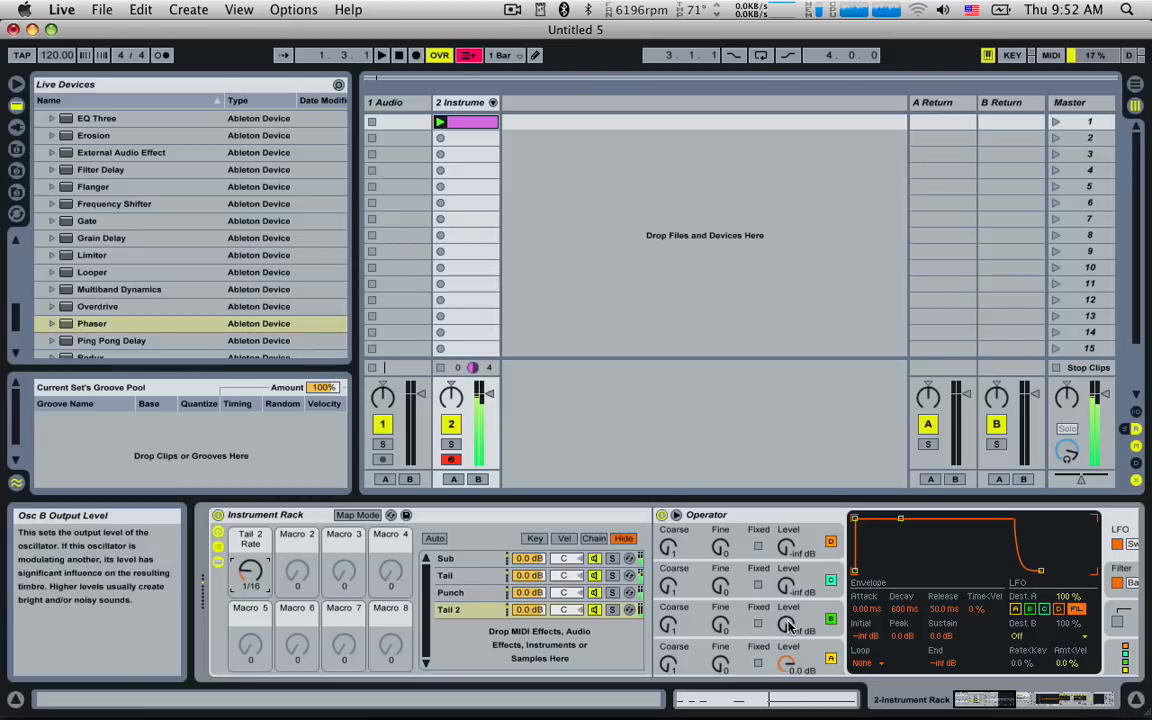
Step: Try oscillator B's output level at about −17 dB and −29 dB, and return it to its default
{"action": "left_click_drag", "start_coordinate": [789, 626], "coordinate": [789, 618]}
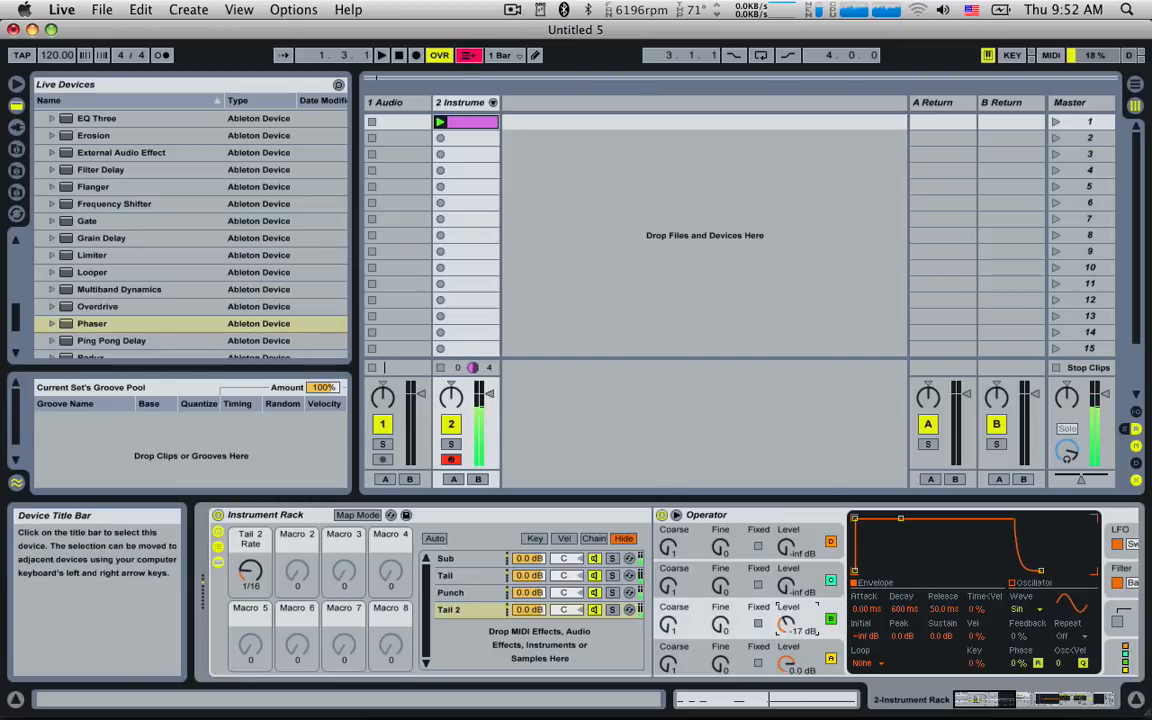
{"action": "left_click_drag", "start_coordinate": [789, 626], "coordinate": [789, 618]}
{"action": "left_click_drag", "start_coordinate": [789, 626], "coordinate": [789, 632]}
{"action": "right_click", "coordinate": [788, 632]}
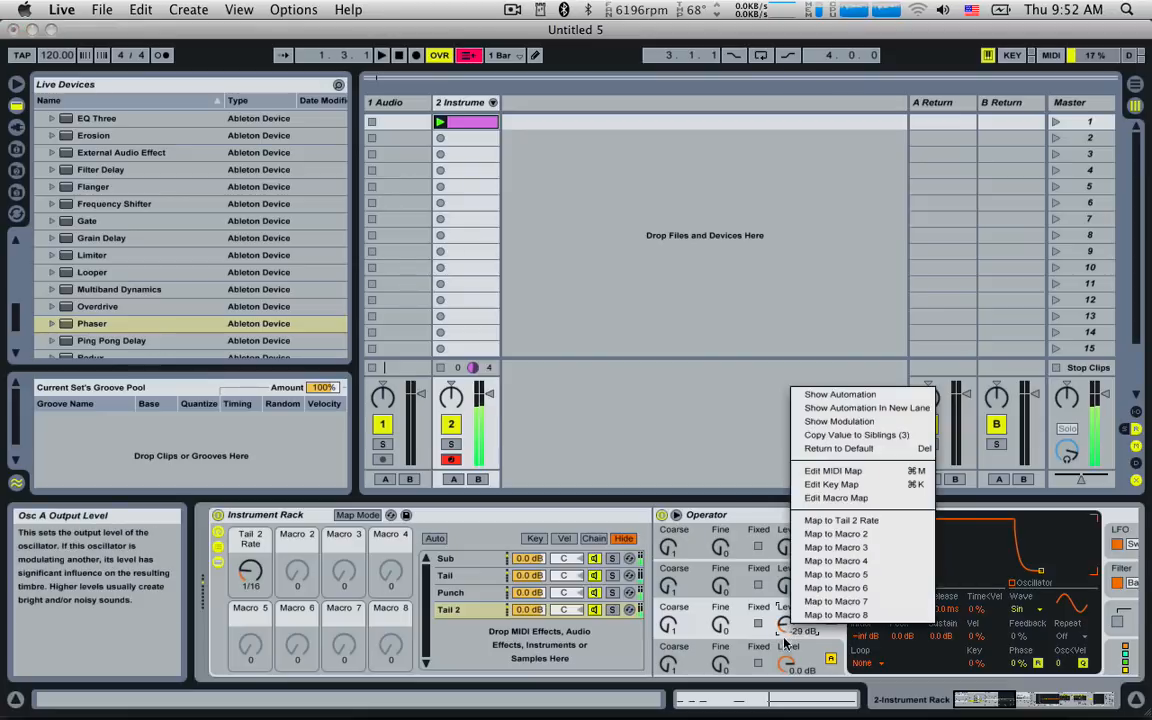
{"action": "left_click", "coordinate": [787, 638]}
{"action": "key", "text": "Delete"}
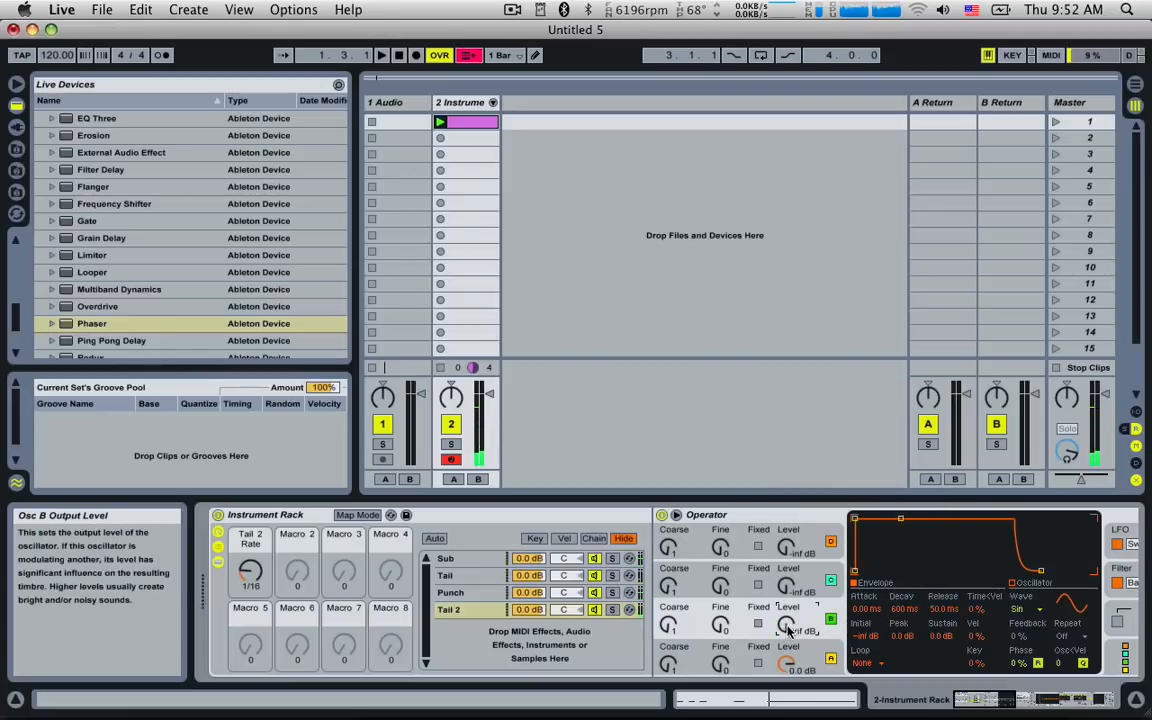
Step: Raise the Tail 2 Operator's oscillator B level to 0.0 dB and set its volume envelope attack to 20.0 s
{"action": "left_click", "coordinate": [1010, 698]}
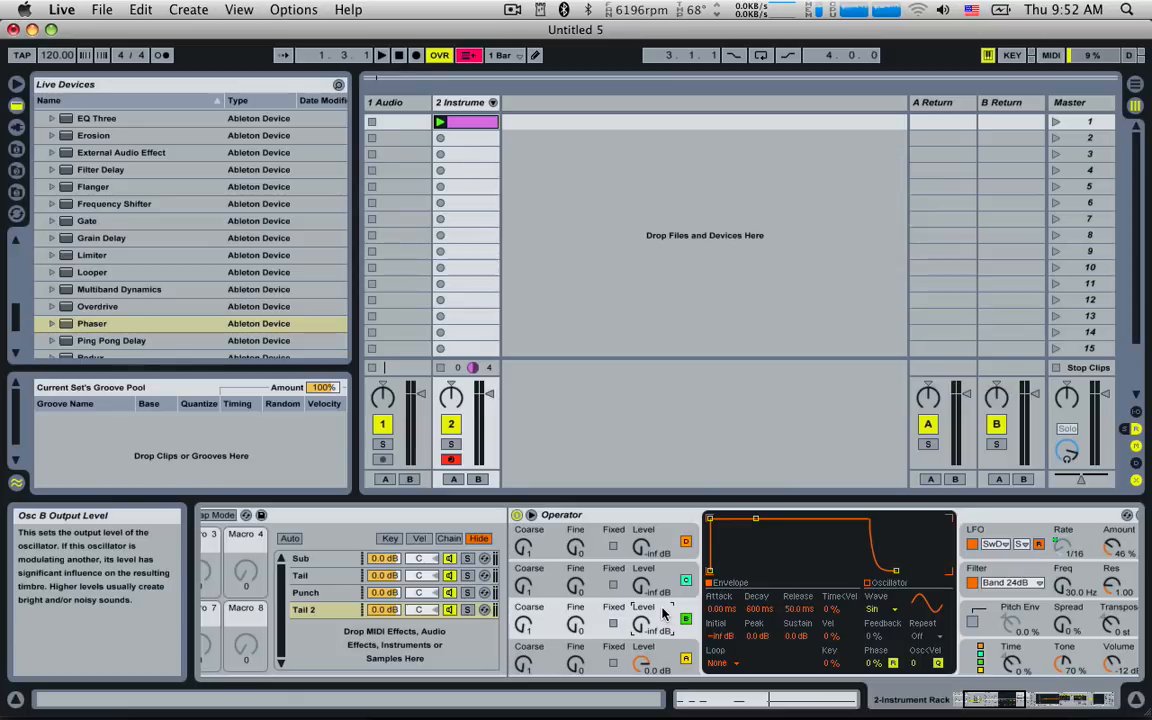
{"action": "left_click_drag", "start_coordinate": [641, 625], "coordinate": [641, 525]}
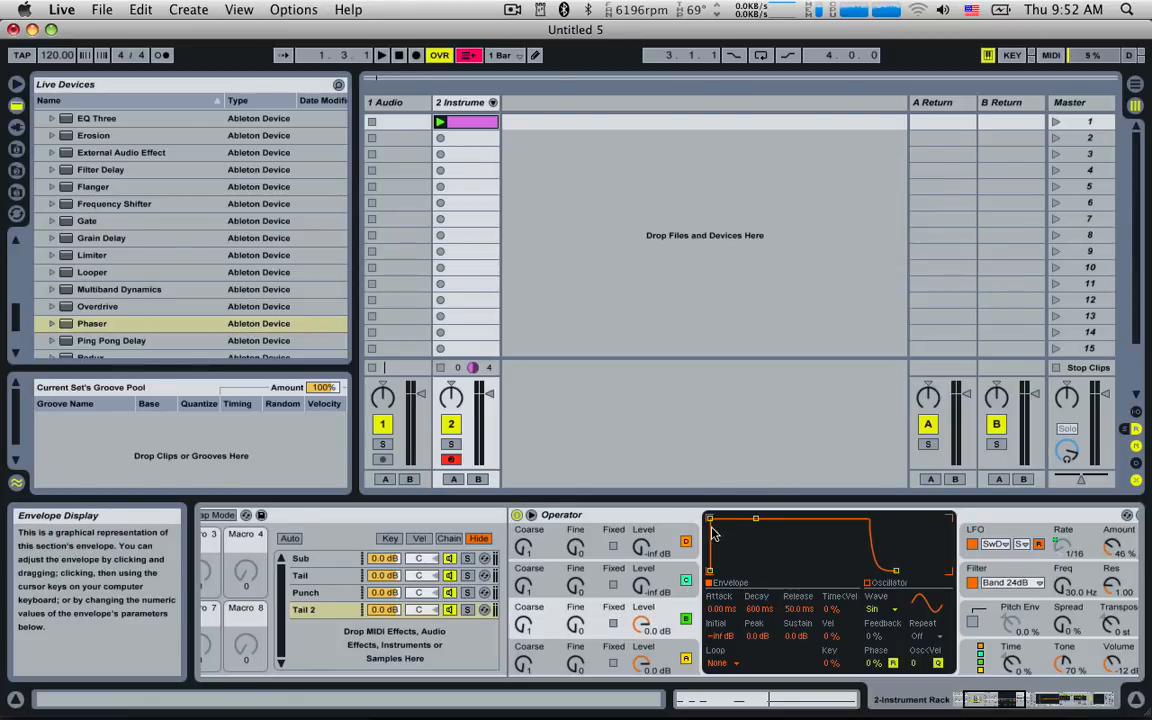
{"action": "left_click_drag", "start_coordinate": [714, 525], "coordinate": [783, 519]}
{"action": "key", "text": "a"}
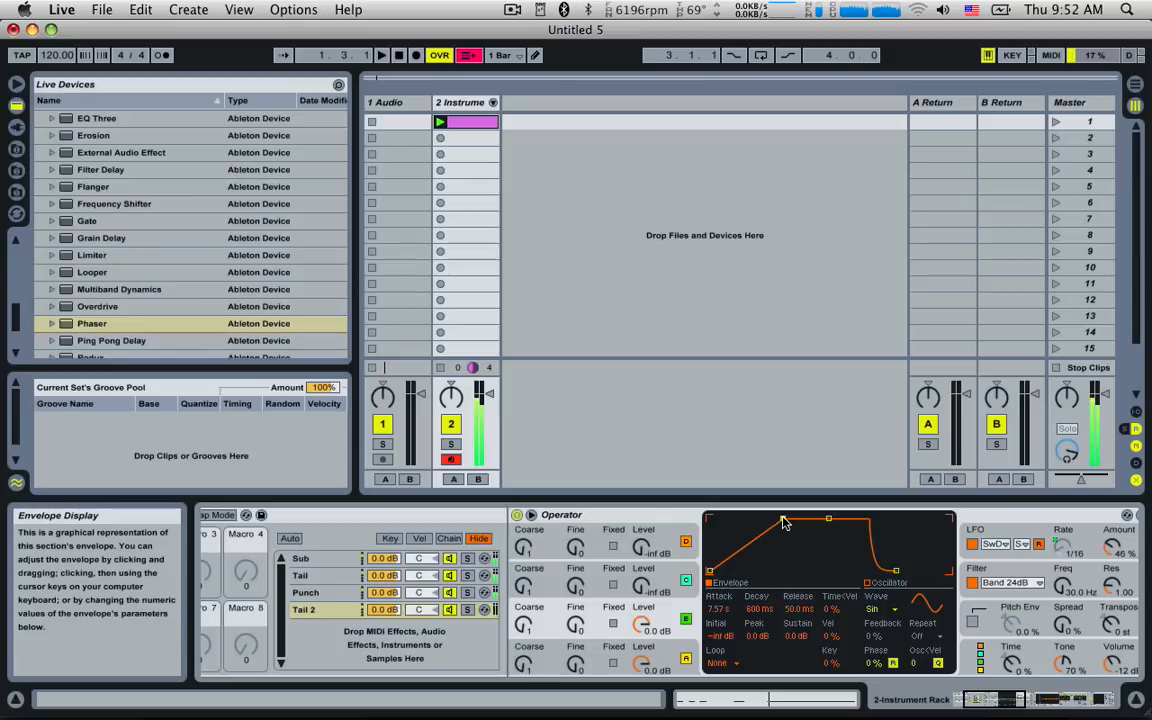
{"action": "left_click_drag", "start_coordinate": [783, 520], "coordinate": [789, 519]}
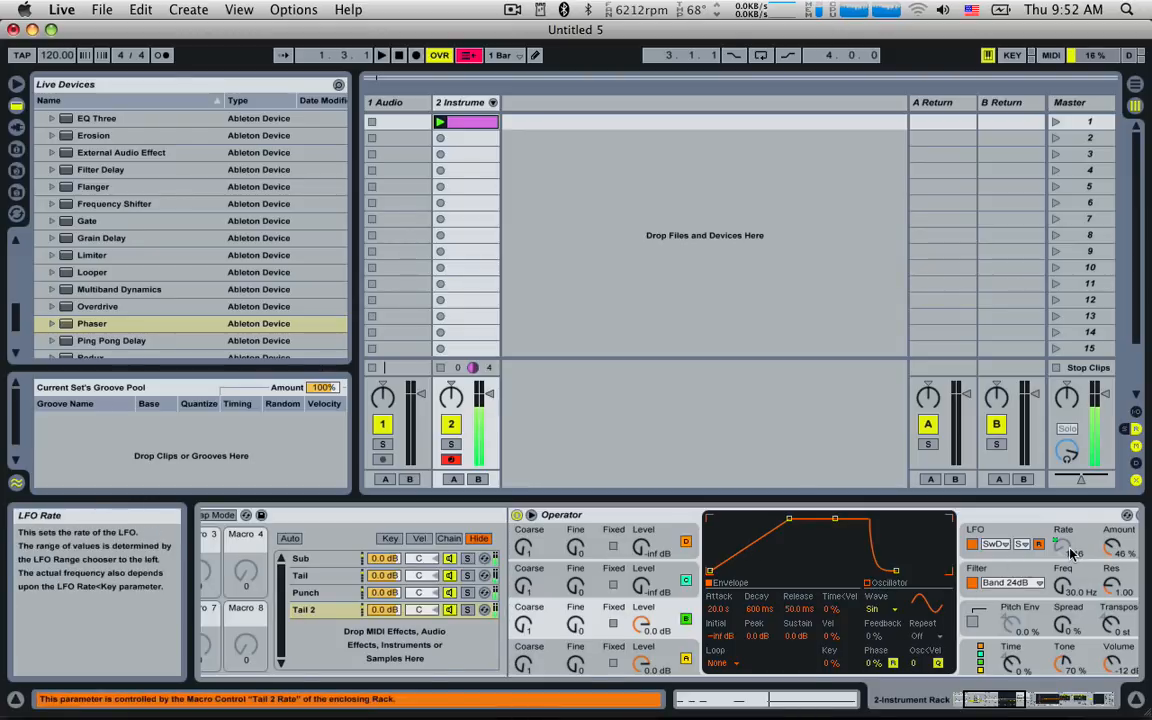
Step: Set the Tail 2 Rate macro to 1/8 and oscillator B's Coarse tuning to 9
{"action": "left_click_drag", "start_coordinate": [1006, 703], "coordinate": [808, 674]}
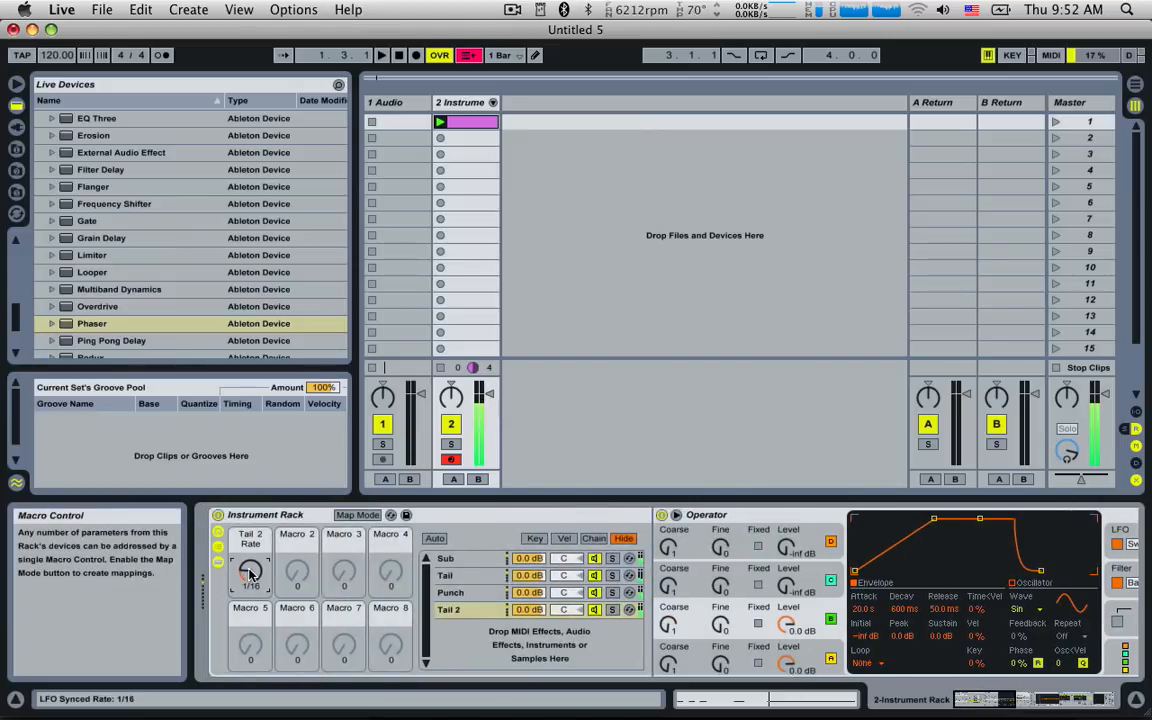
{"action": "left_click_drag", "start_coordinate": [250, 574], "coordinate": [250, 565]}
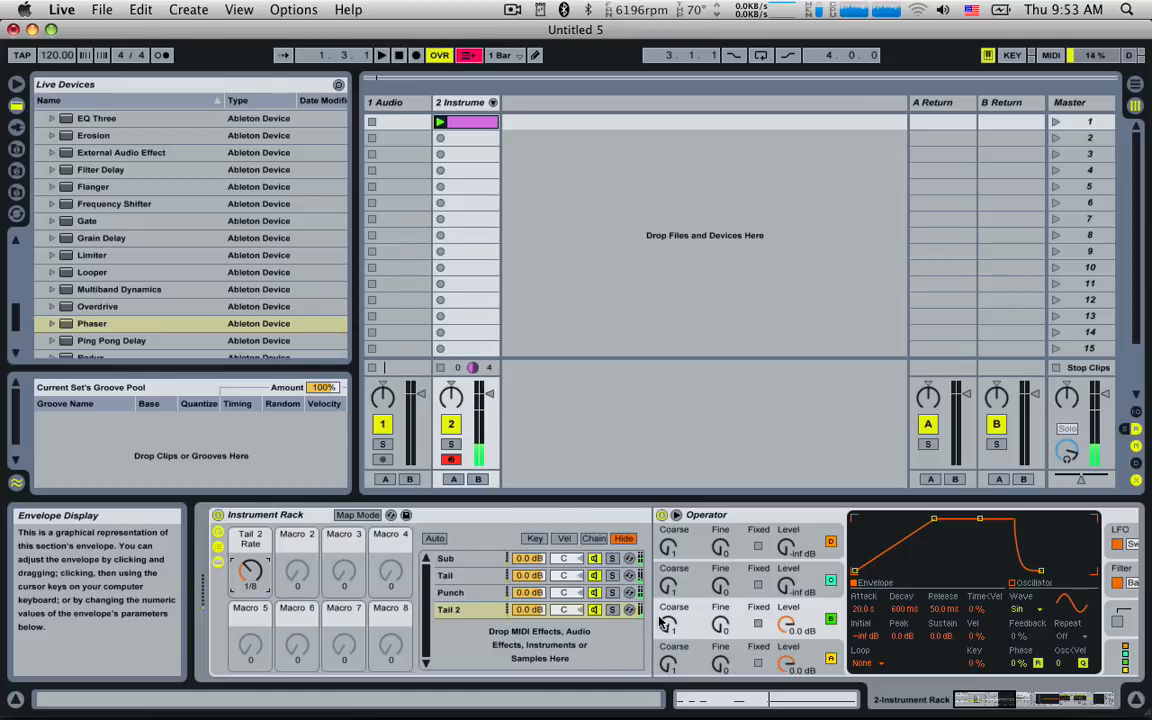
{"action": "left_click_drag", "start_coordinate": [667, 625], "coordinate": [667, 612]}
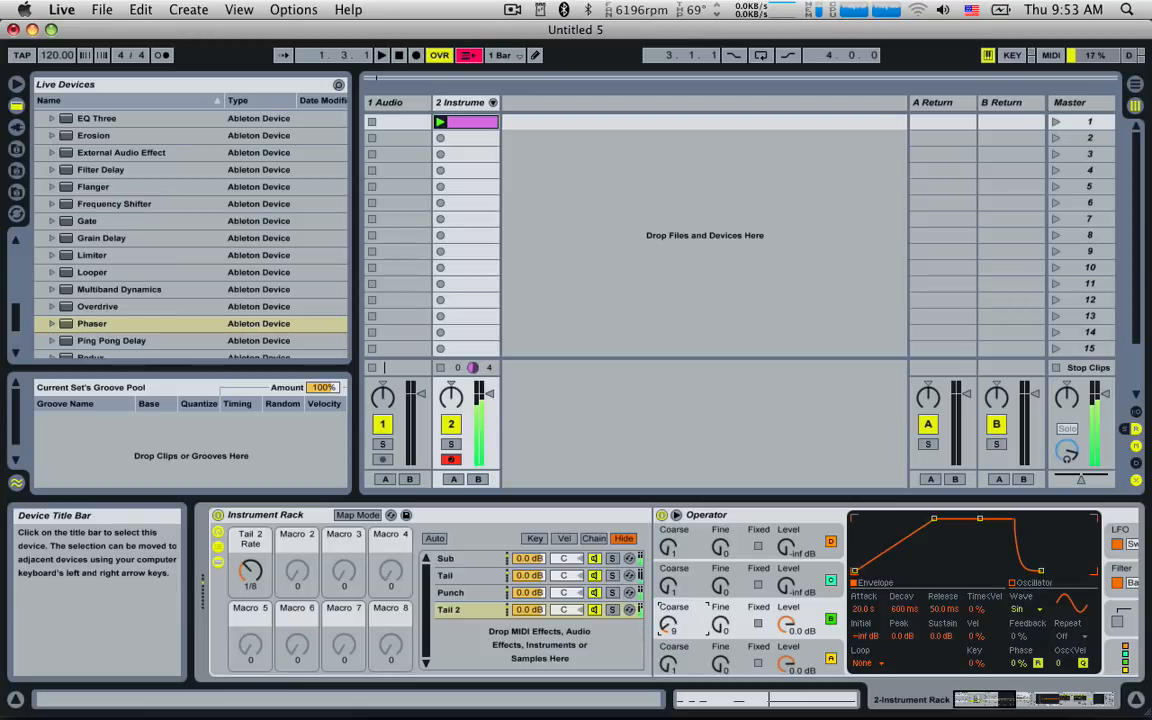
Step: Map the Tail 2 Operator's oscillator B Coarse tuning to Macro 2, rename the macro Tail FM Course and leave macro mapping
{"action": "left_click", "coordinate": [357, 514]}
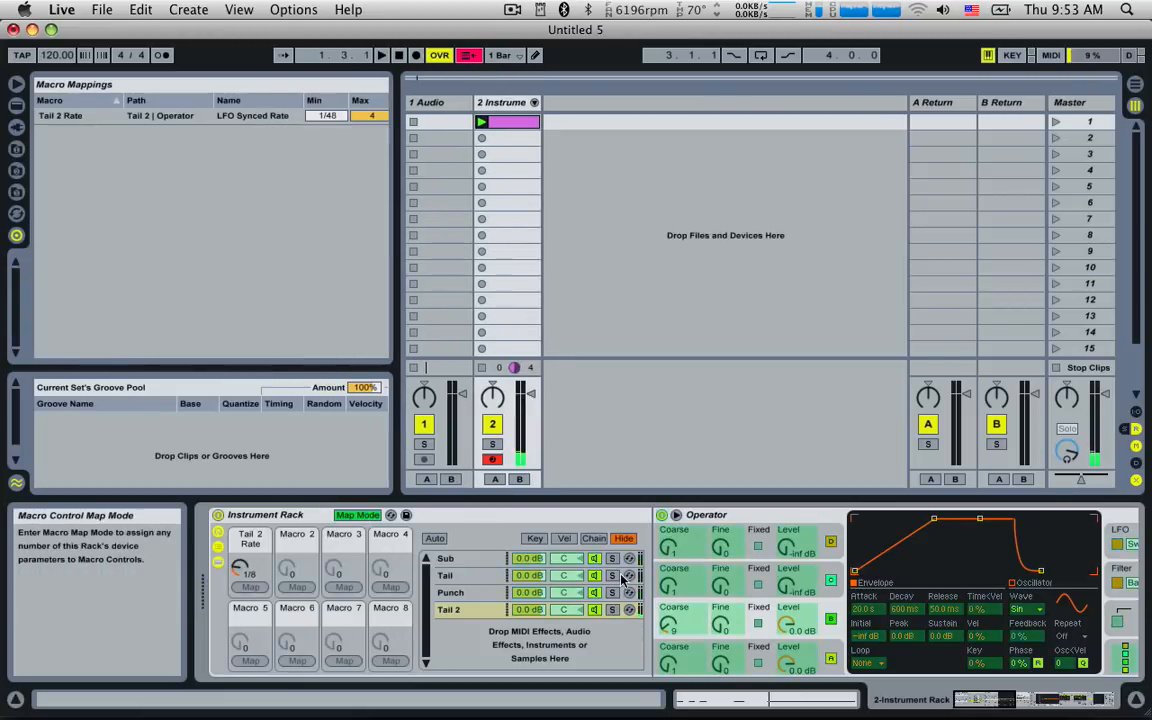
{"action": "left_click", "coordinate": [297, 587]}
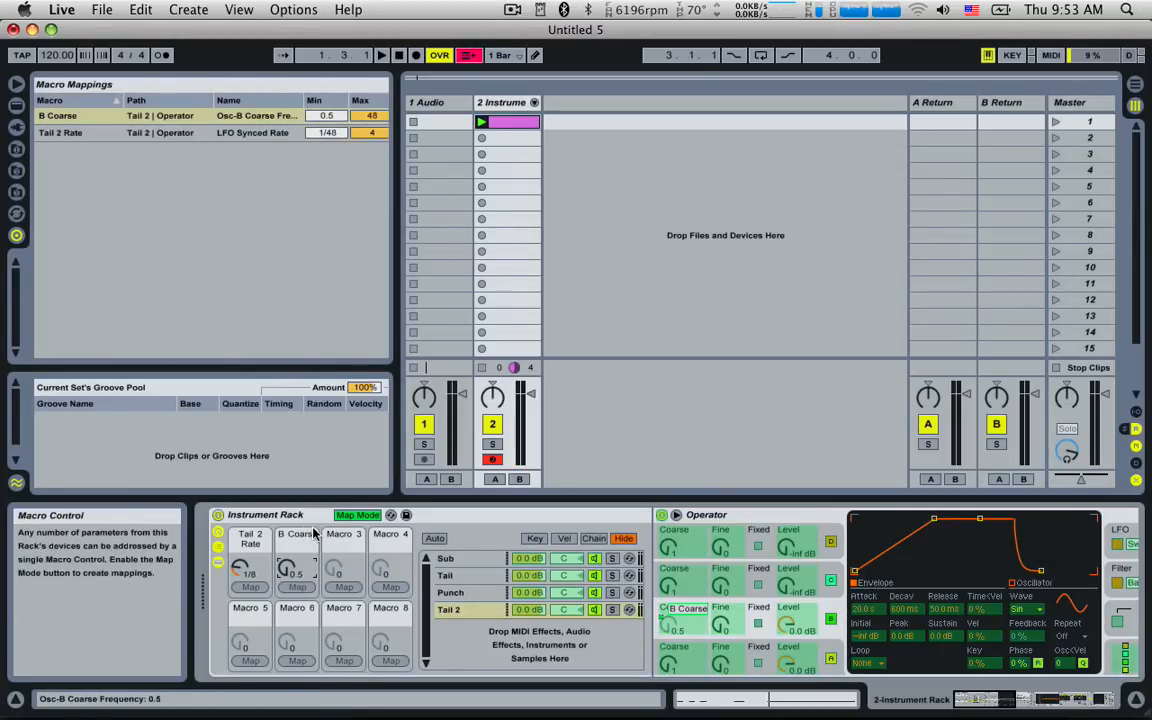
{"action": "left_click", "coordinate": [313, 535]}
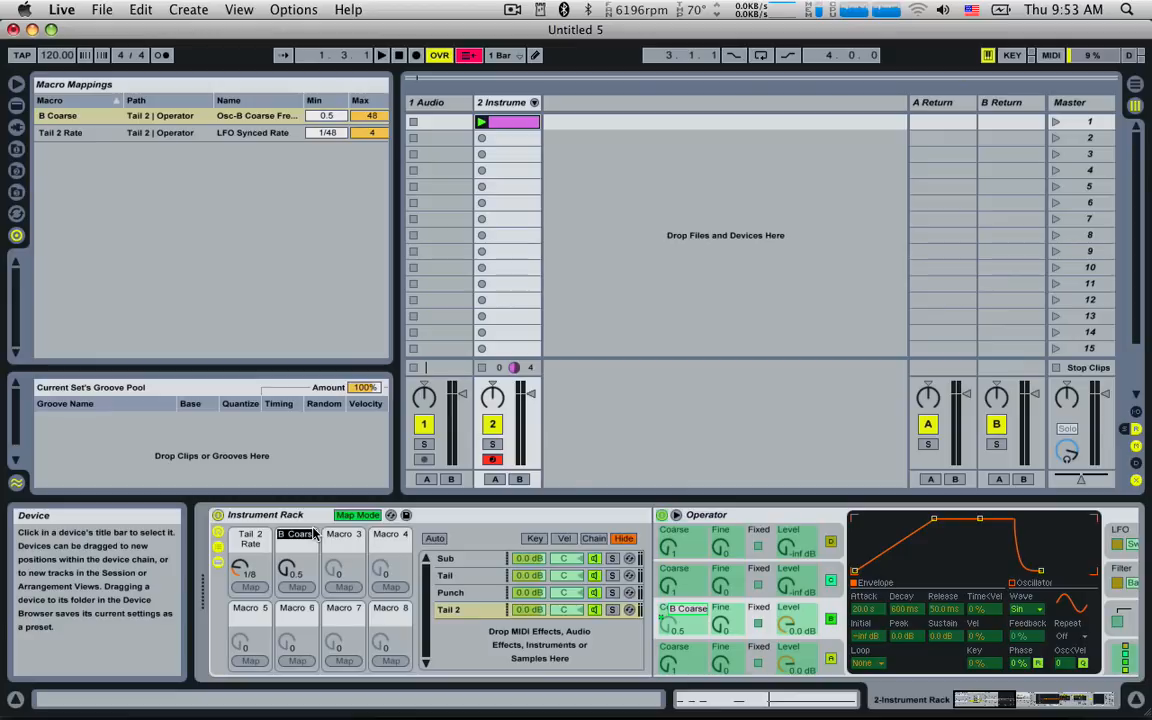
{"action": "type", "text": "Tail FM Cou"}
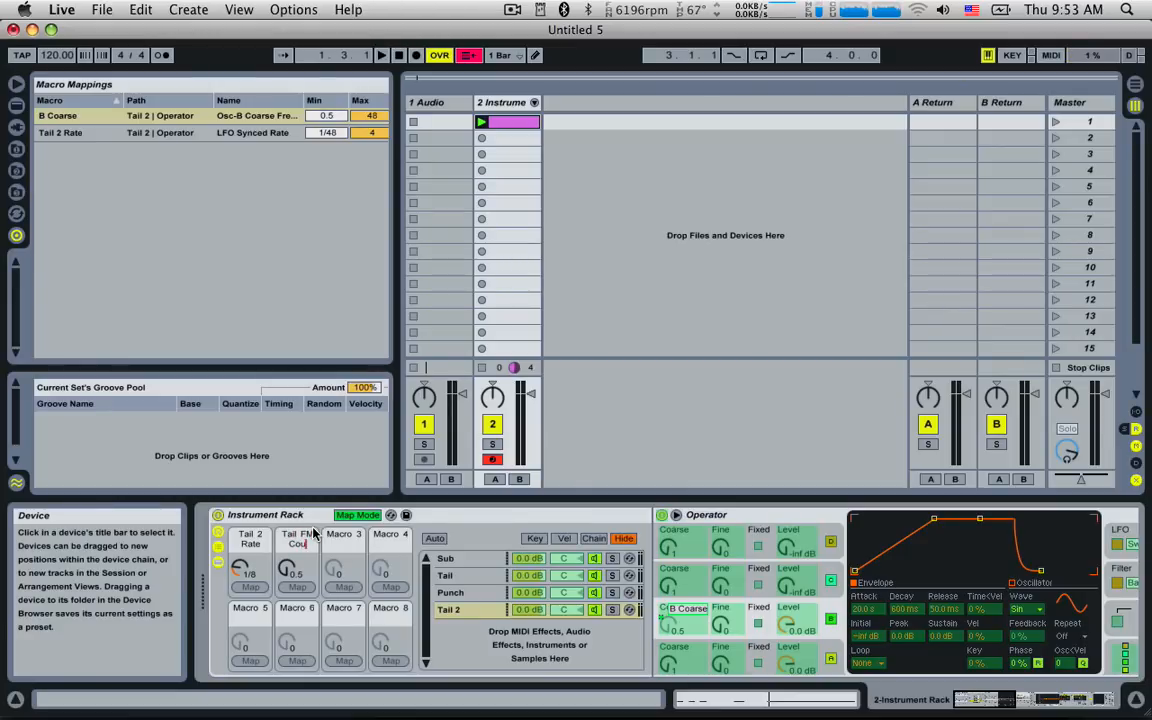
{"action": "type", "text": "rse"}
{"action": "key", "text": "Return"}
{"action": "left_click", "coordinate": [356, 515]}
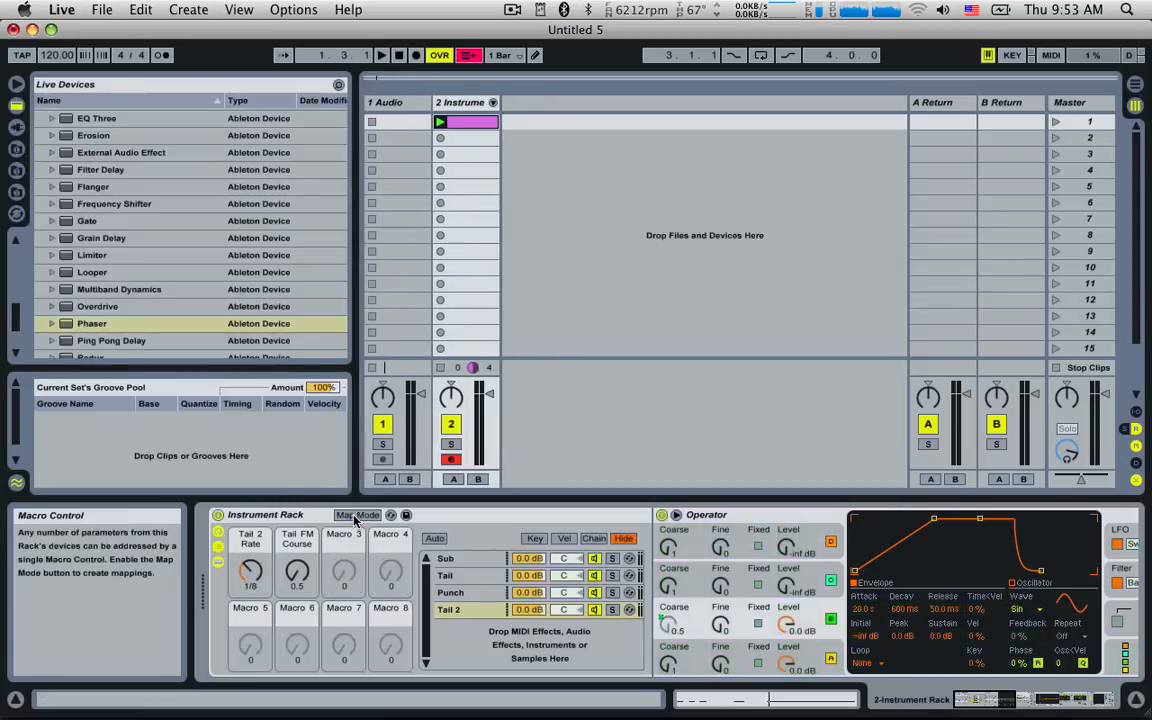
Step: Play test notes and set the Tail FM Course macro to 1 and the Tail 2 Rate macro to 1/24
{"action": "key", "text": "z"}
{"action": "key", "text": "a"}
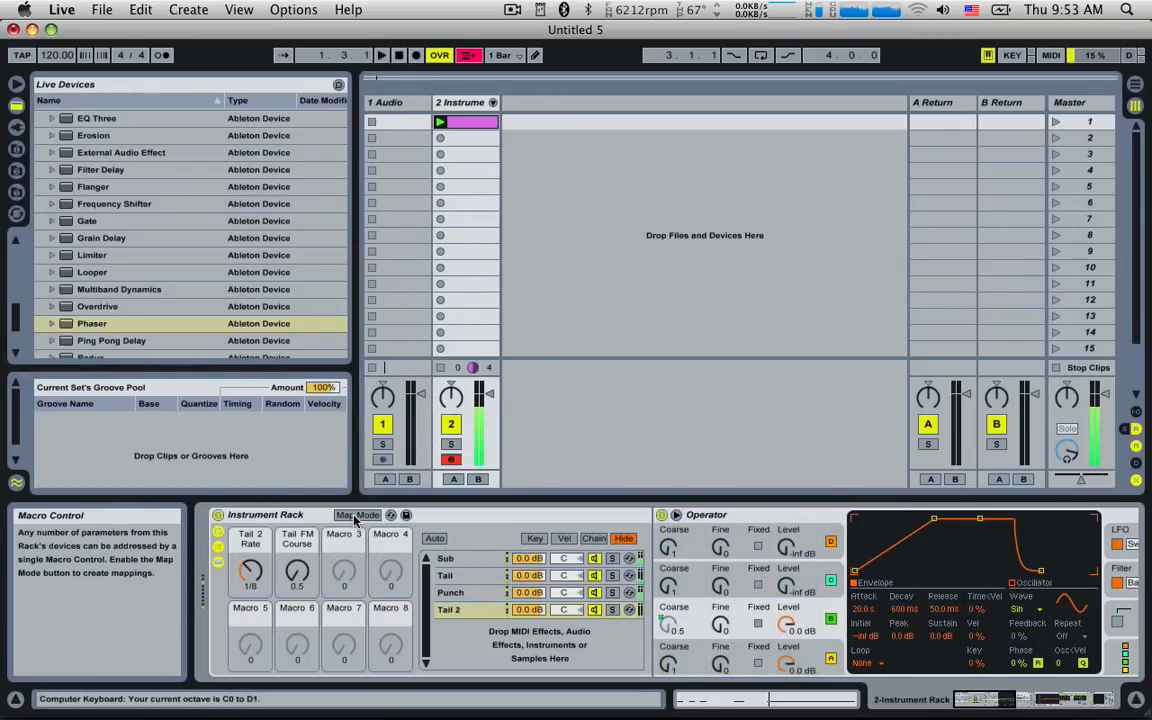
{"action": "key", "text": "x"}
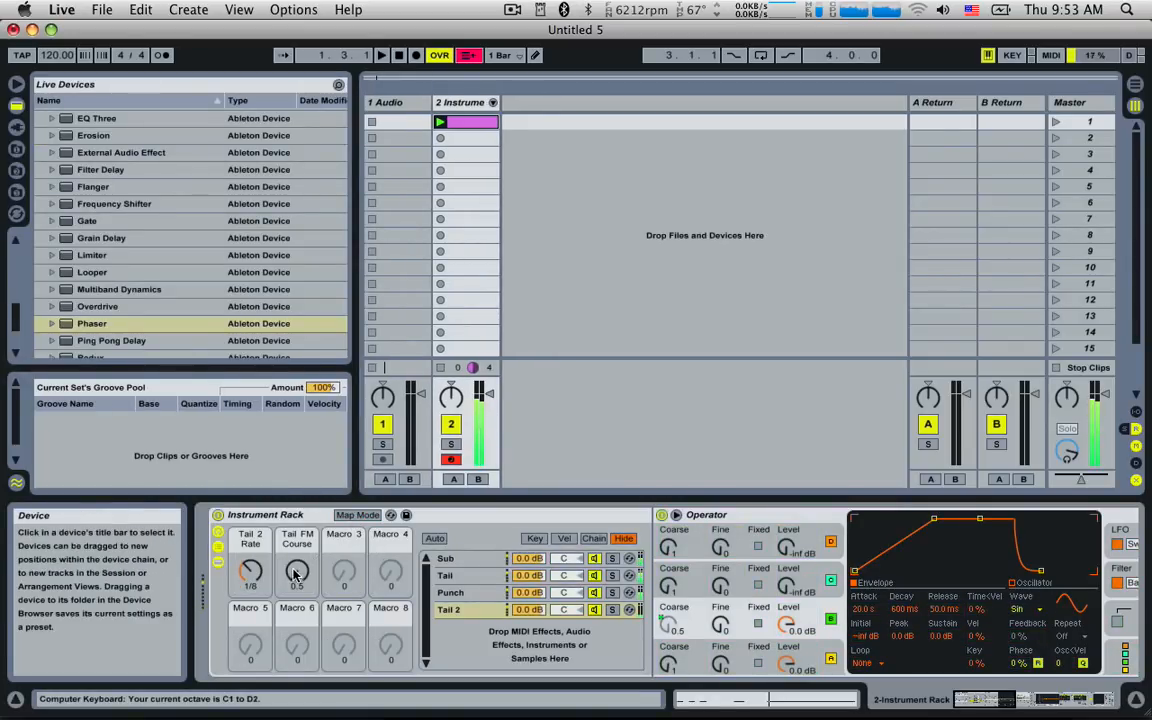
{"action": "mouse_move", "coordinate": [293, 577]}
{"action": "left_mouse_down"}
{"action": "mouse_move", "coordinate": [293, 545]}
{"action": "mouse_move", "coordinate": [297, 572]}
{"action": "left_mouse_up"}
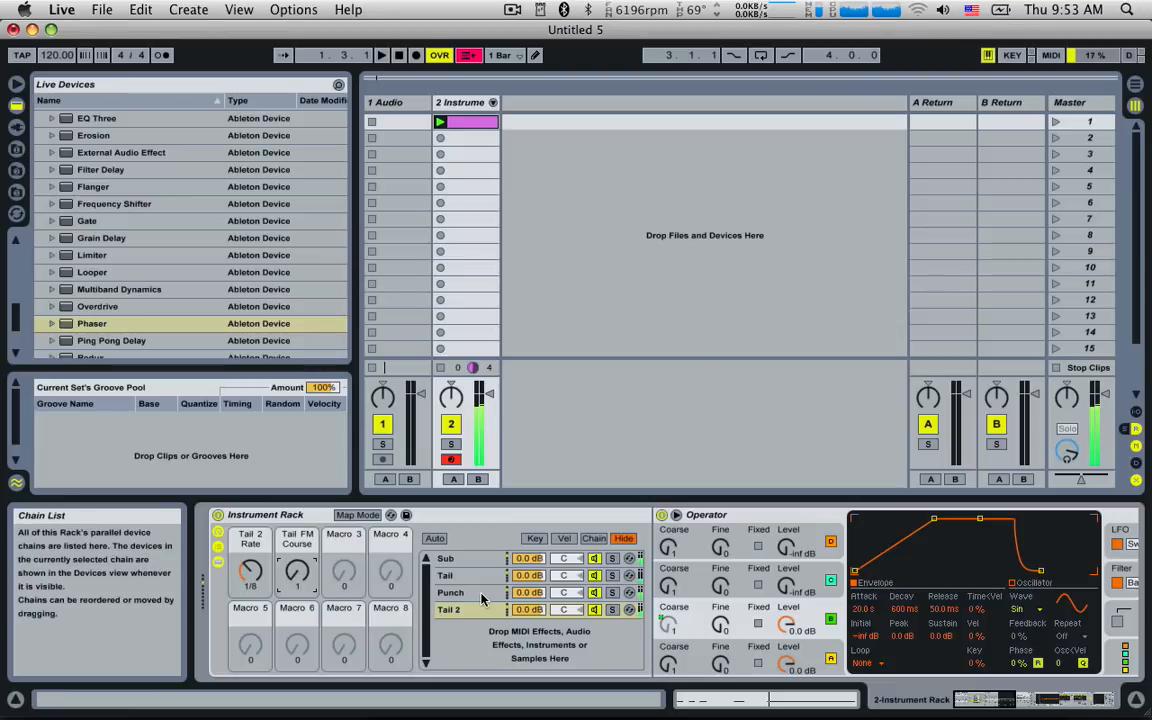
{"action": "left_click_drag", "start_coordinate": [250, 570], "coordinate": [250, 580]}
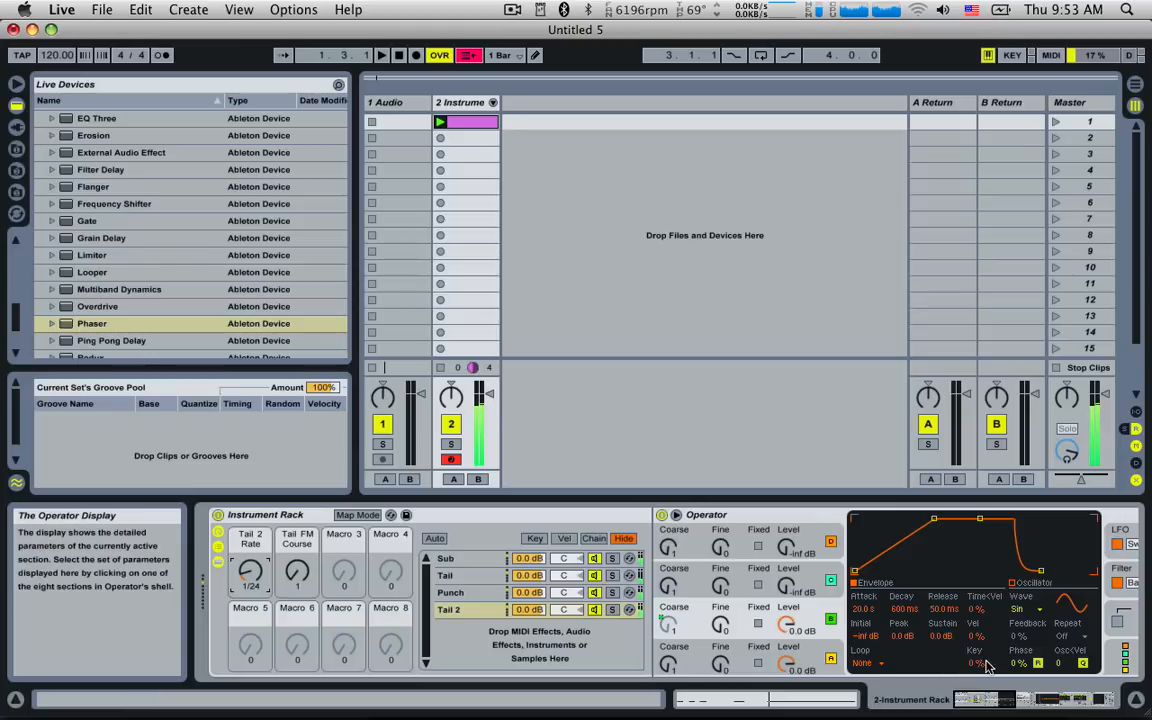
Step: Map the Tail 2 Operator's oscillator B output level to Macro 3 and rename the macro FM Level outside mapping mode
{"action": "left_click", "coordinate": [1005, 699]}
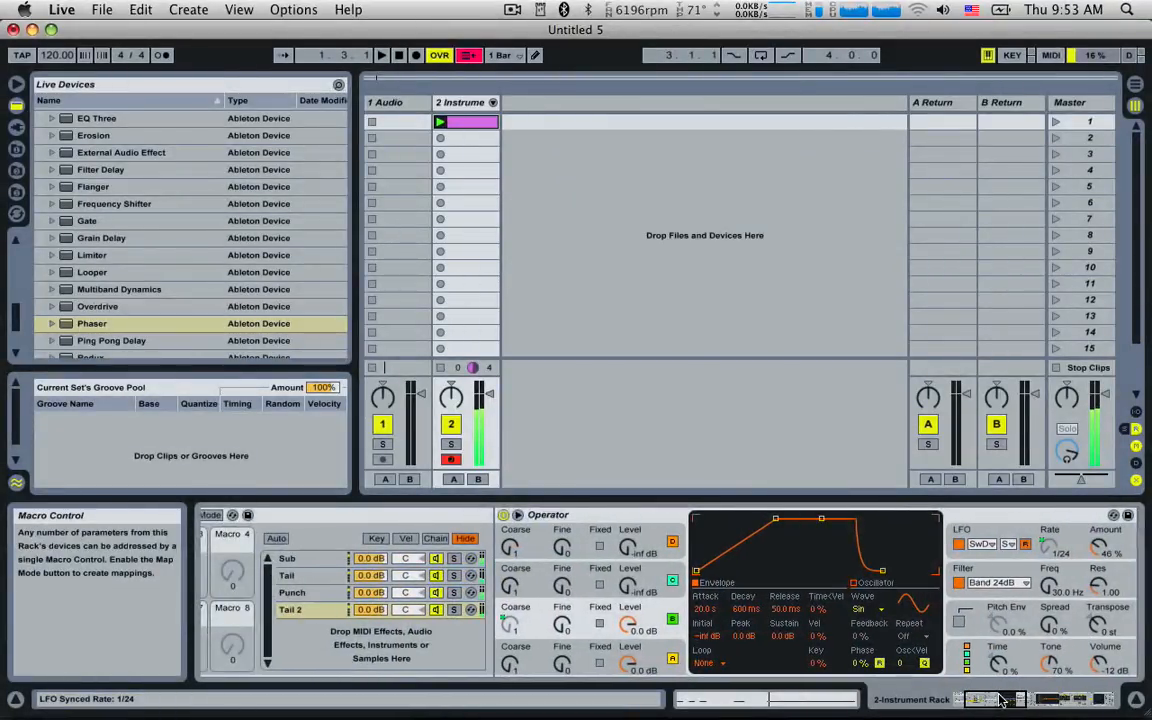
{"action": "left_click", "coordinate": [1003, 699]}
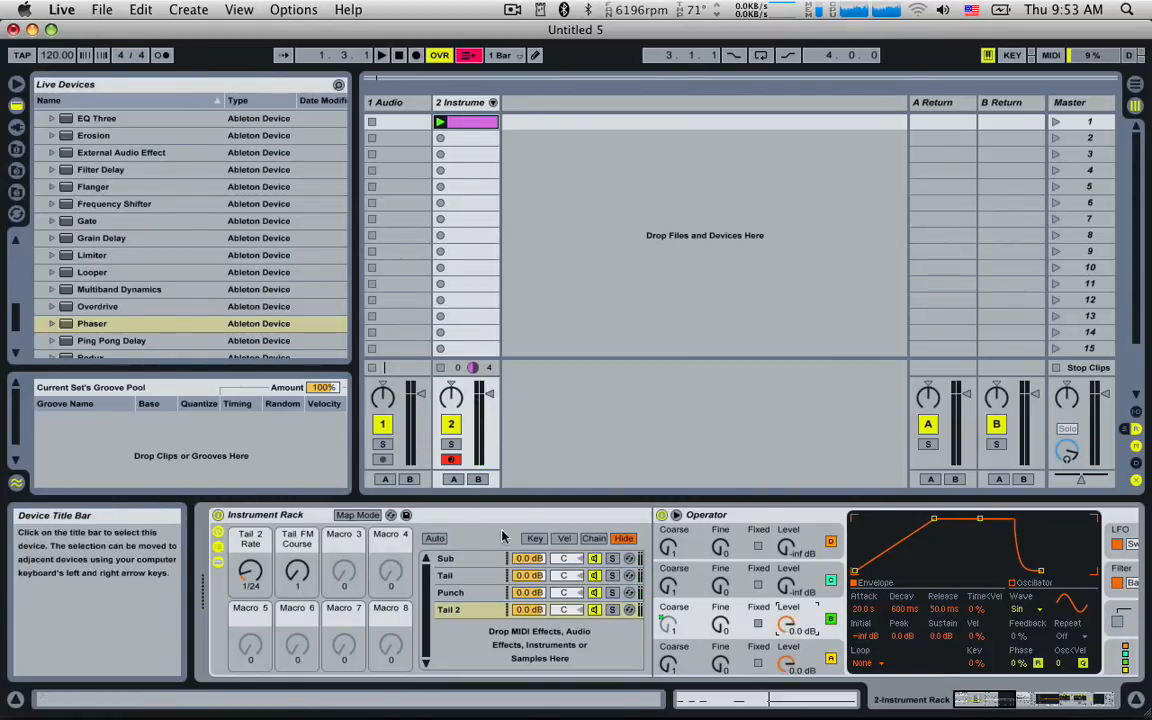
{"action": "left_click", "coordinate": [378, 516]}
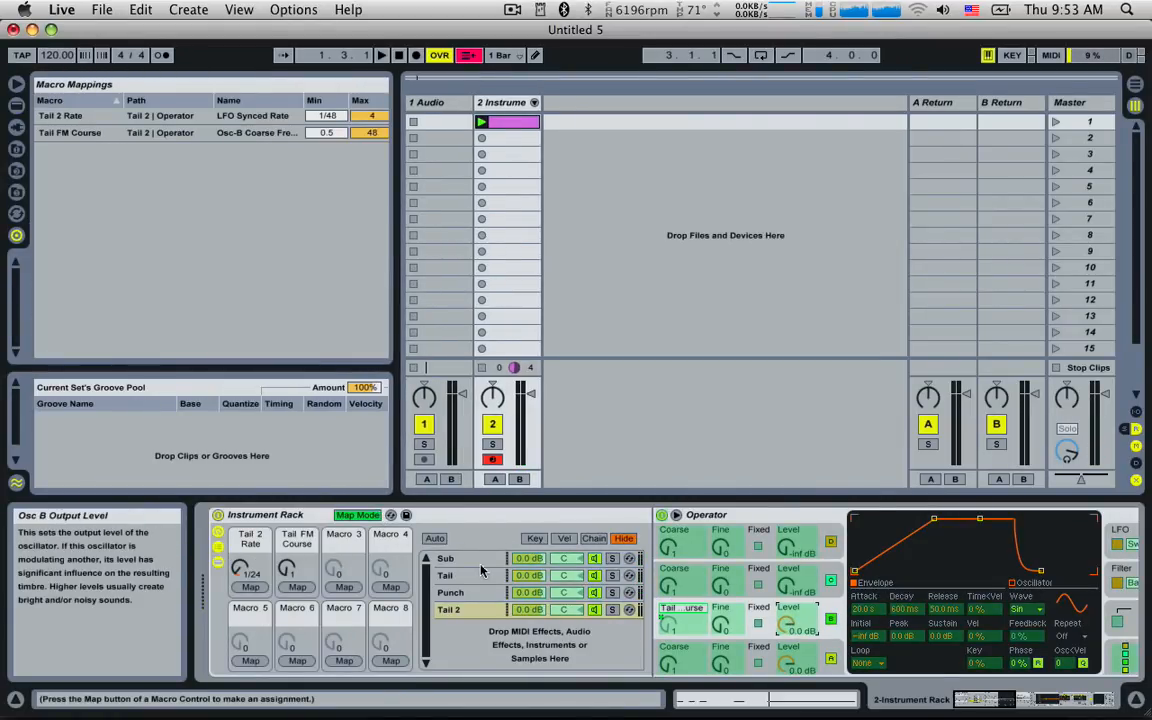
{"action": "left_click", "coordinate": [350, 587]}
{"action": "left_click", "coordinate": [357, 515]}
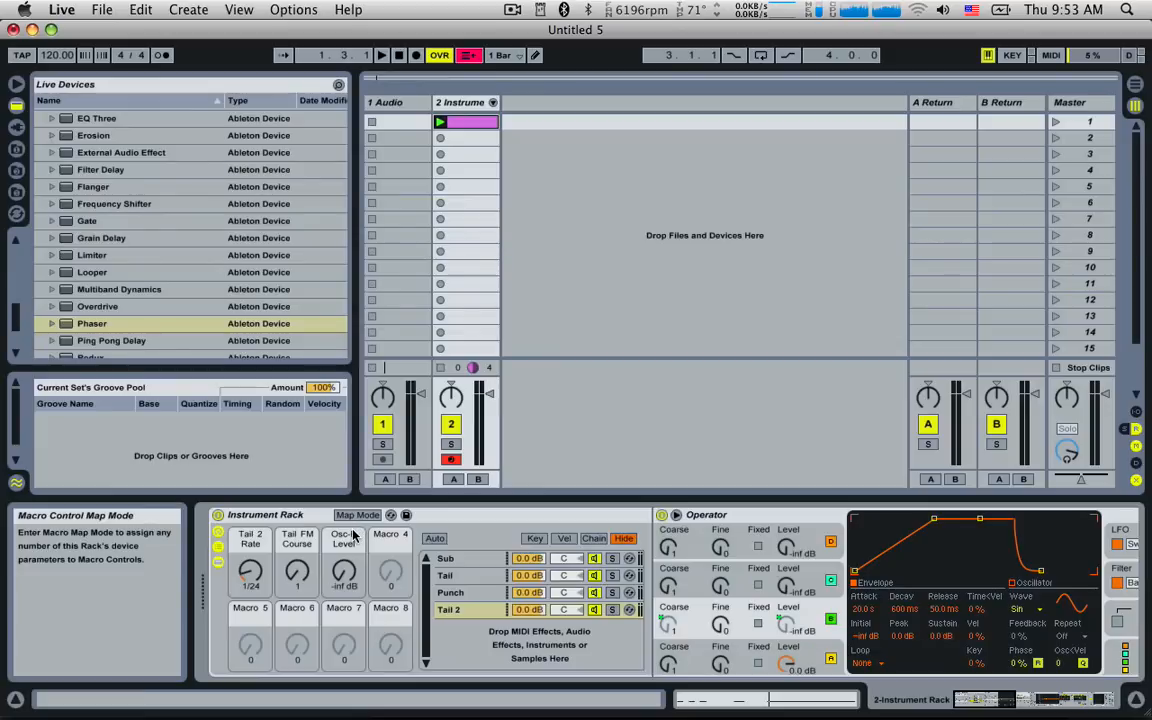
{"action": "key", "text": "super+r"}
{"action": "type", "text": "FM Level"}
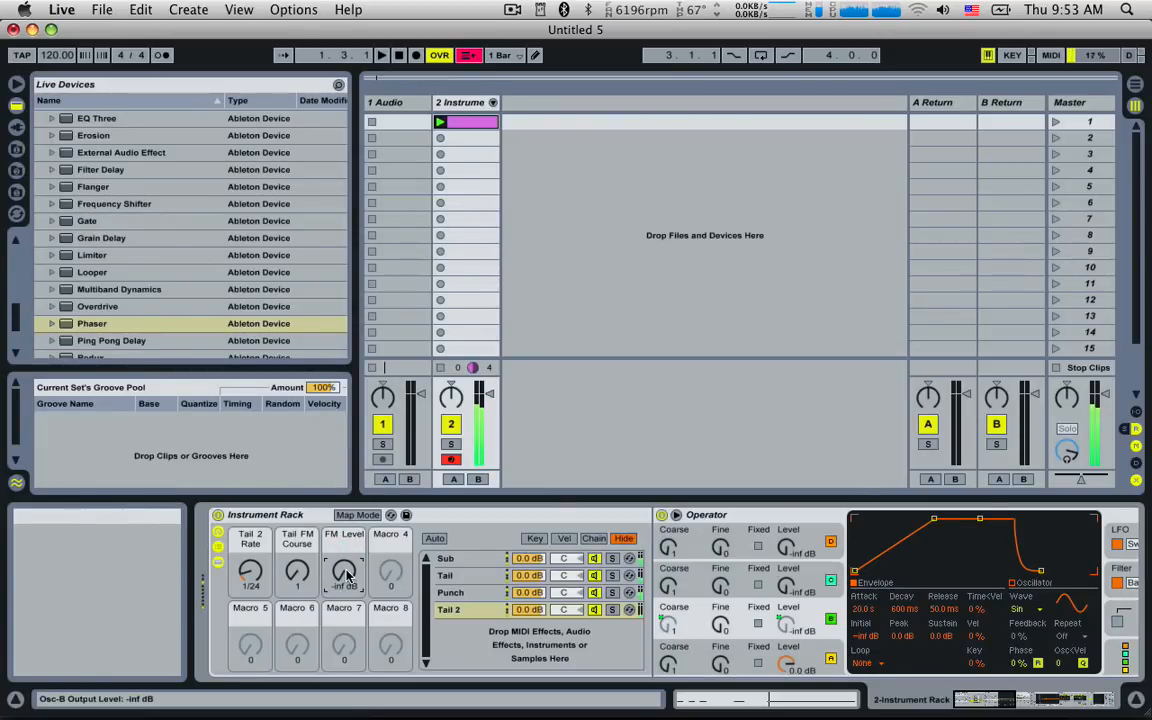
Step: Sweep the FM Level macro, set Tail 2 Rate to 1/6 and return FM Level to −inf dB
{"action": "left_click_drag", "start_coordinate": [343, 571], "coordinate": [343, 600]}
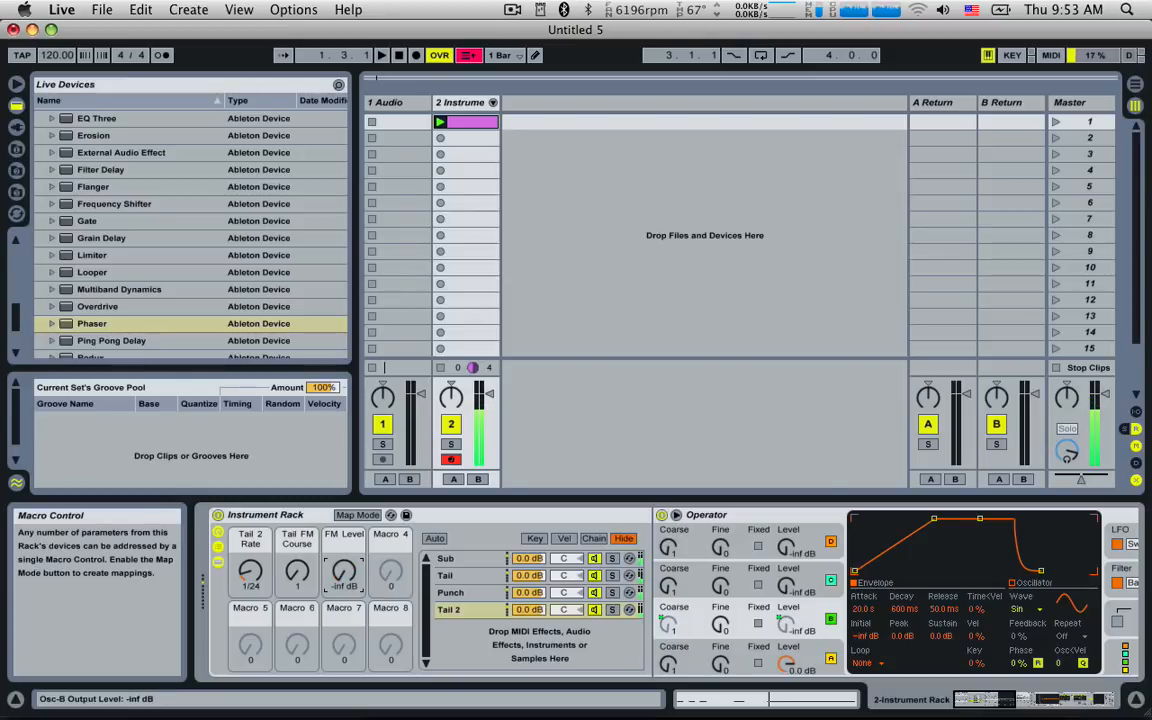
{"action": "left_click_drag", "start_coordinate": [343, 600], "coordinate": [343, 546]}
{"action": "left_click_drag", "start_coordinate": [251, 574], "coordinate": [251, 536]}
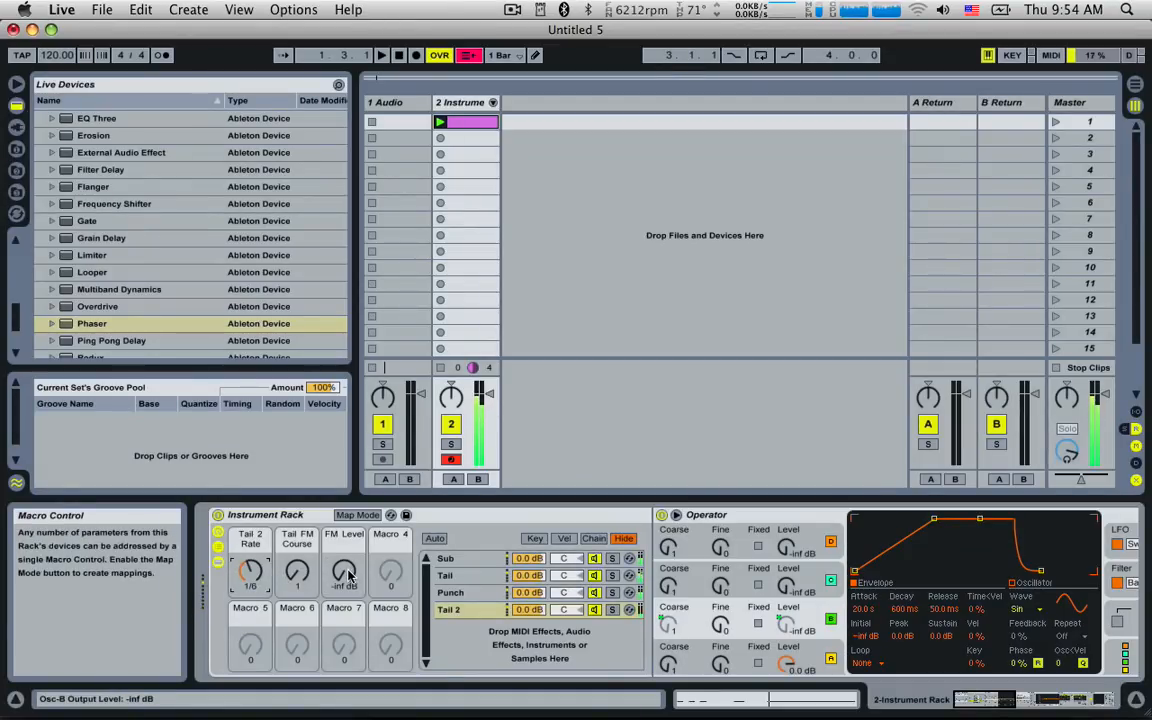
{"action": "left_click_drag", "start_coordinate": [343, 572], "coordinate": [343, 569]}
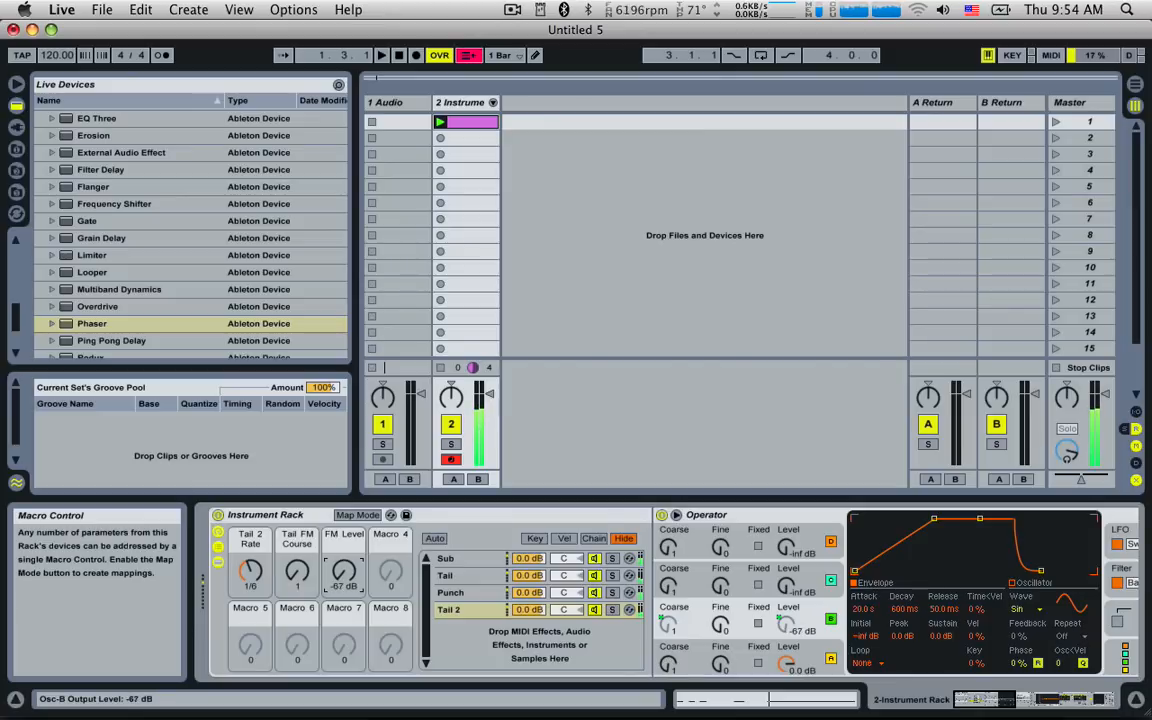
{"action": "left_click_drag", "start_coordinate": [343, 572], "coordinate": [343, 690]}
Step: Rename the FM Level macro to Tail FM Level
{"action": "left_click", "coordinate": [341, 535]}
{"action": "key", "text": "super+r"}
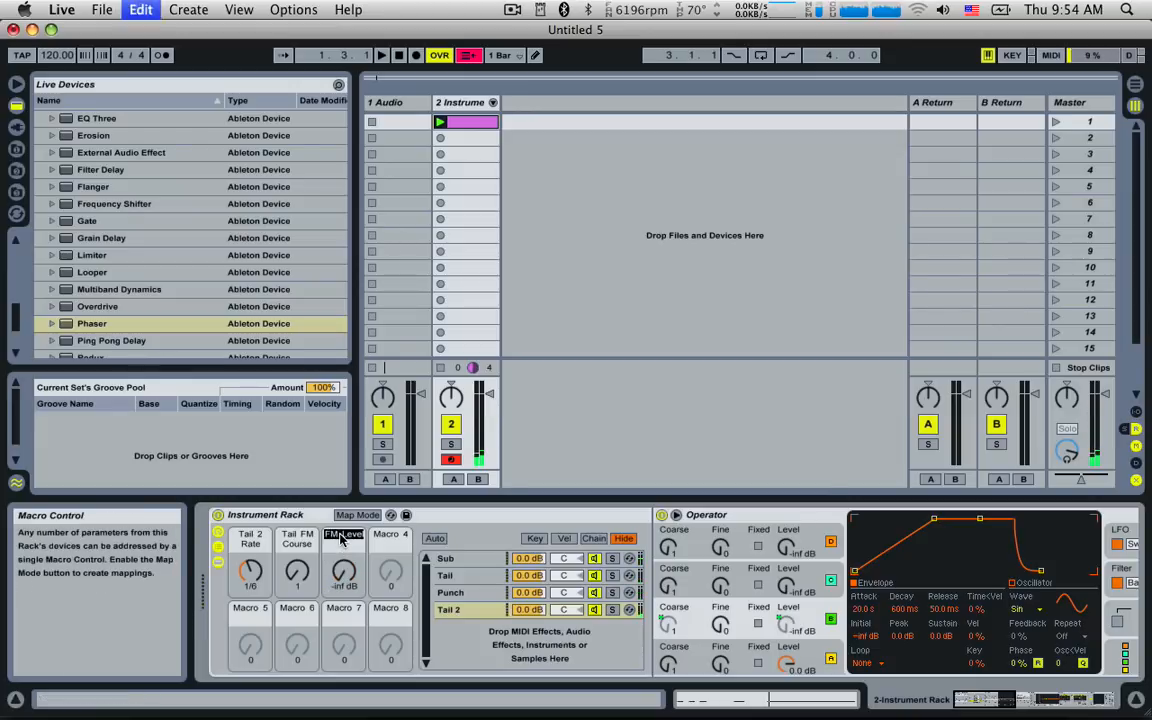
{"action": "type", "text": "Tail FM Level"}
{"action": "key", "text": "Return"}
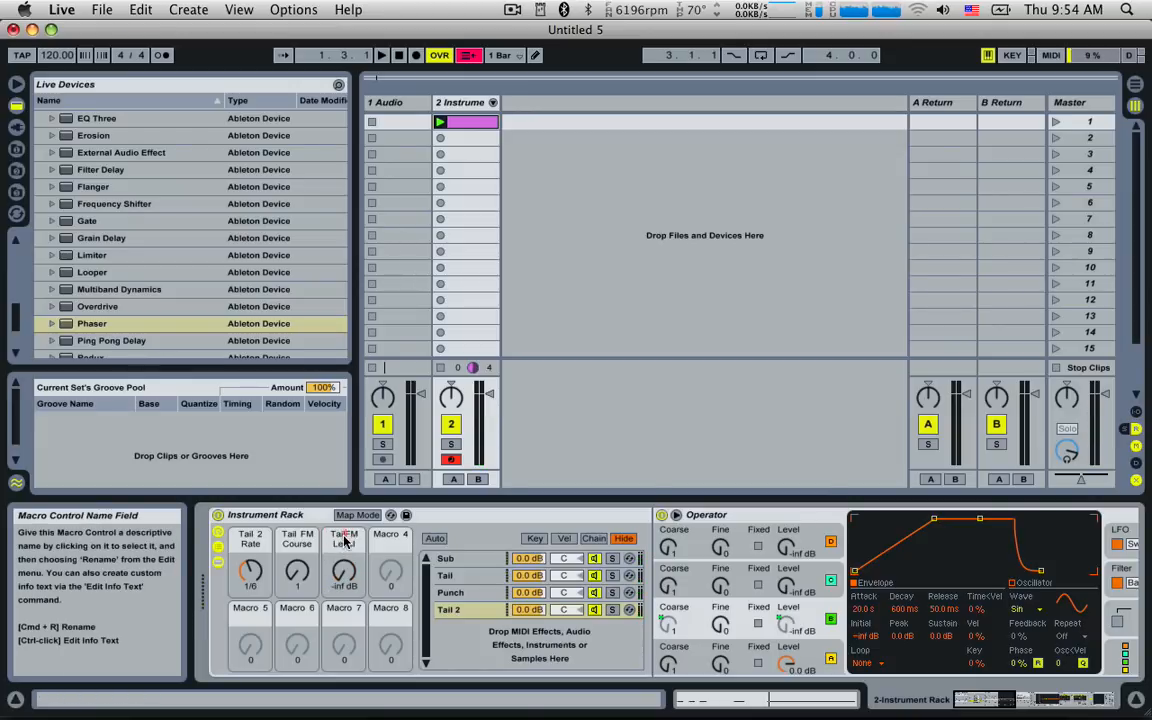
{"action": "left_click", "coordinate": [344, 541]}
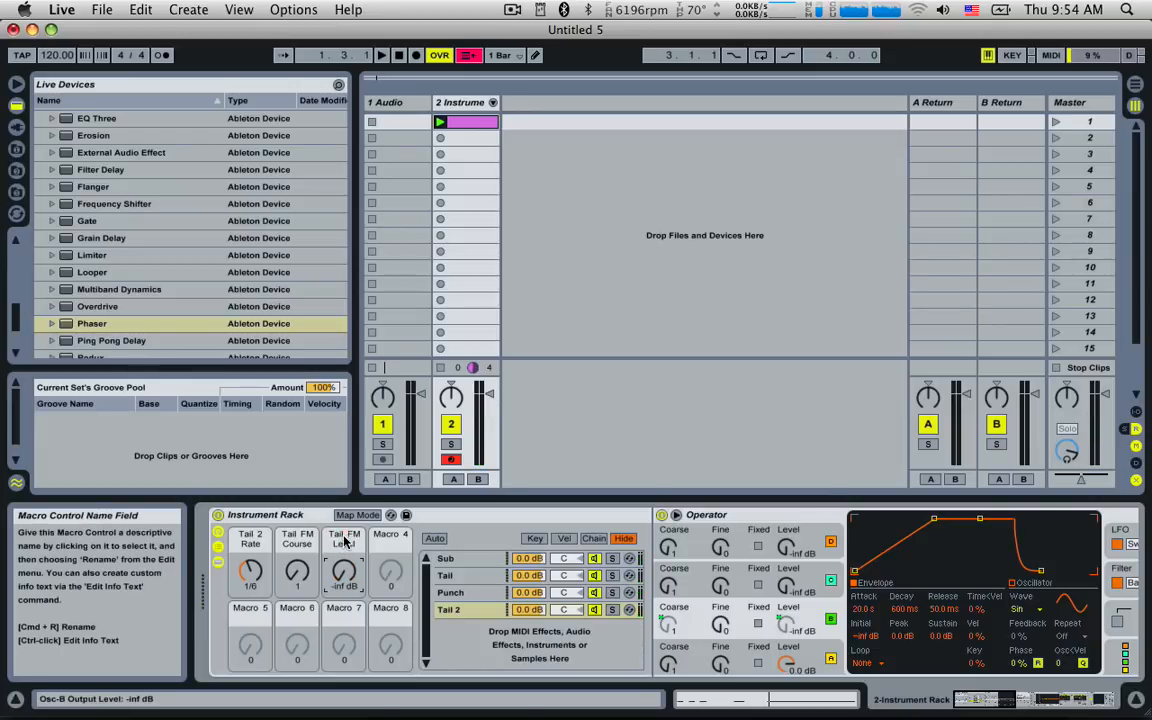
Step: In the Tail chain's Operator, set oscillator B's Fine tuning to 8 and the filter resonance to 1.08
{"action": "left_click", "coordinate": [459, 560]}
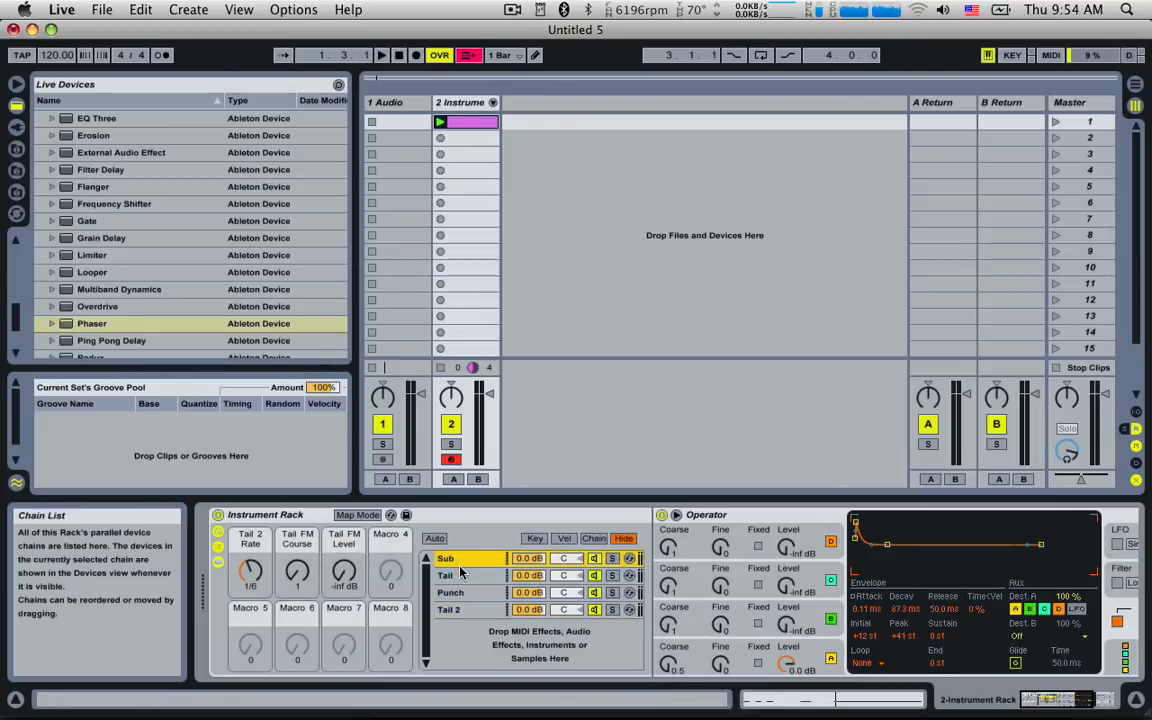
{"action": "left_click", "coordinate": [460, 576]}
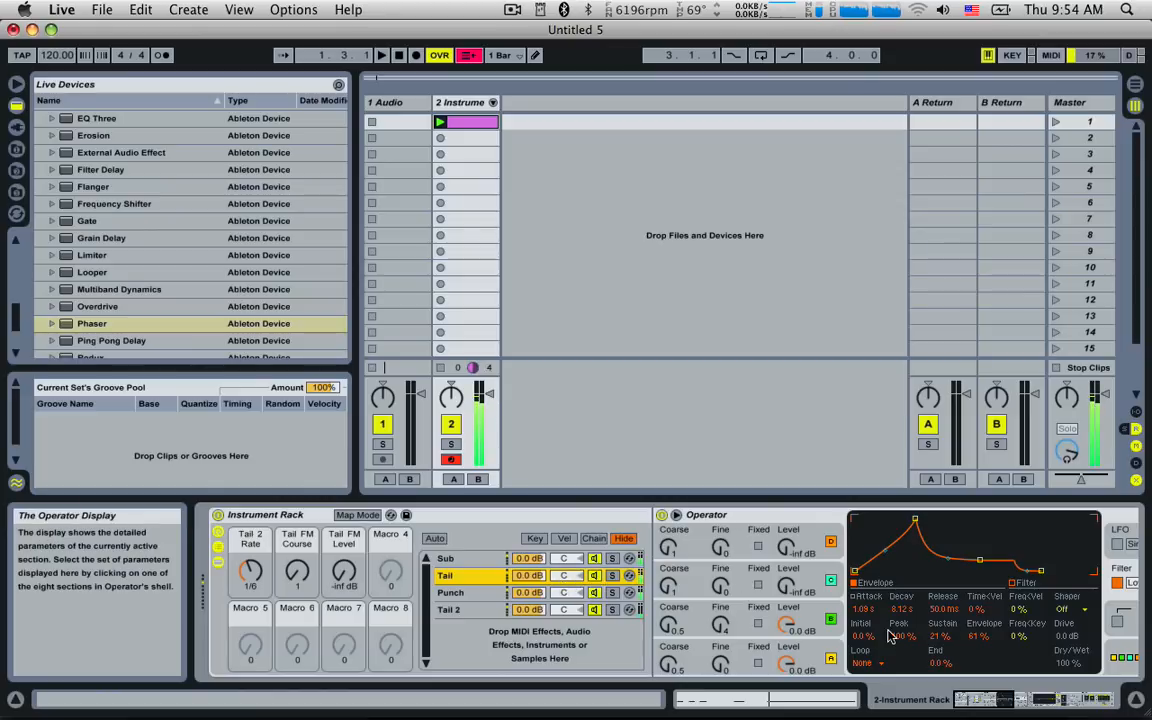
{"action": "left_click", "coordinate": [724, 614]}
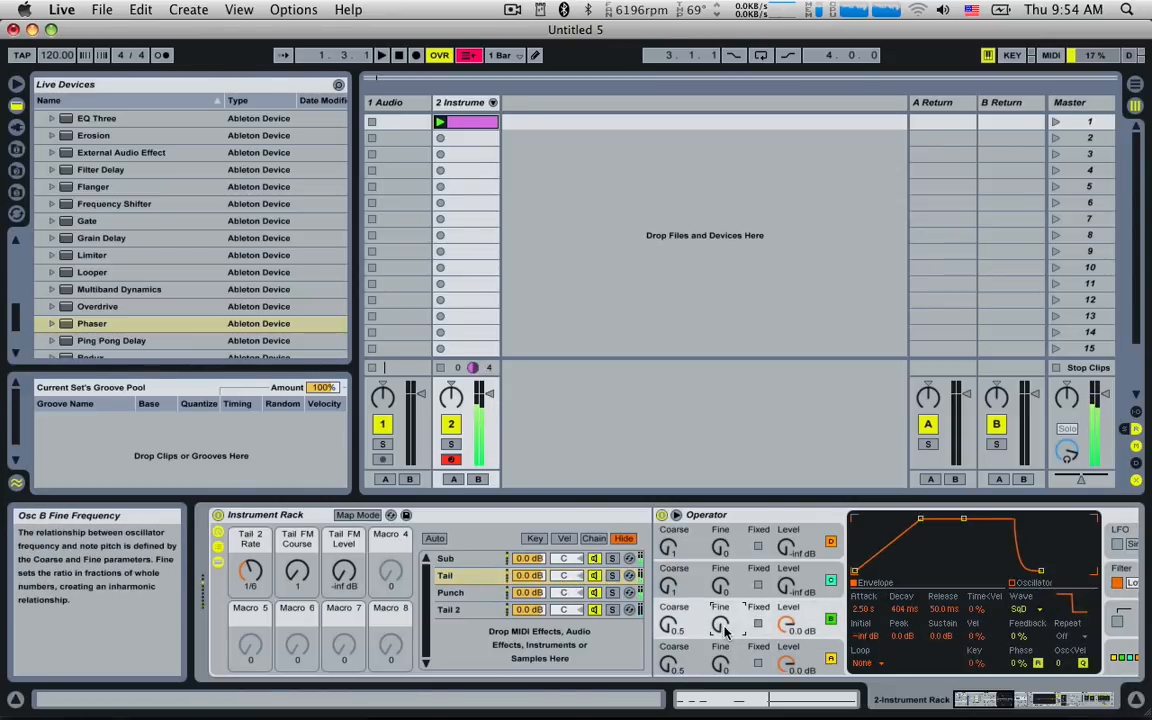
{"action": "left_click_drag", "start_coordinate": [724, 628], "coordinate": [724, 600]}
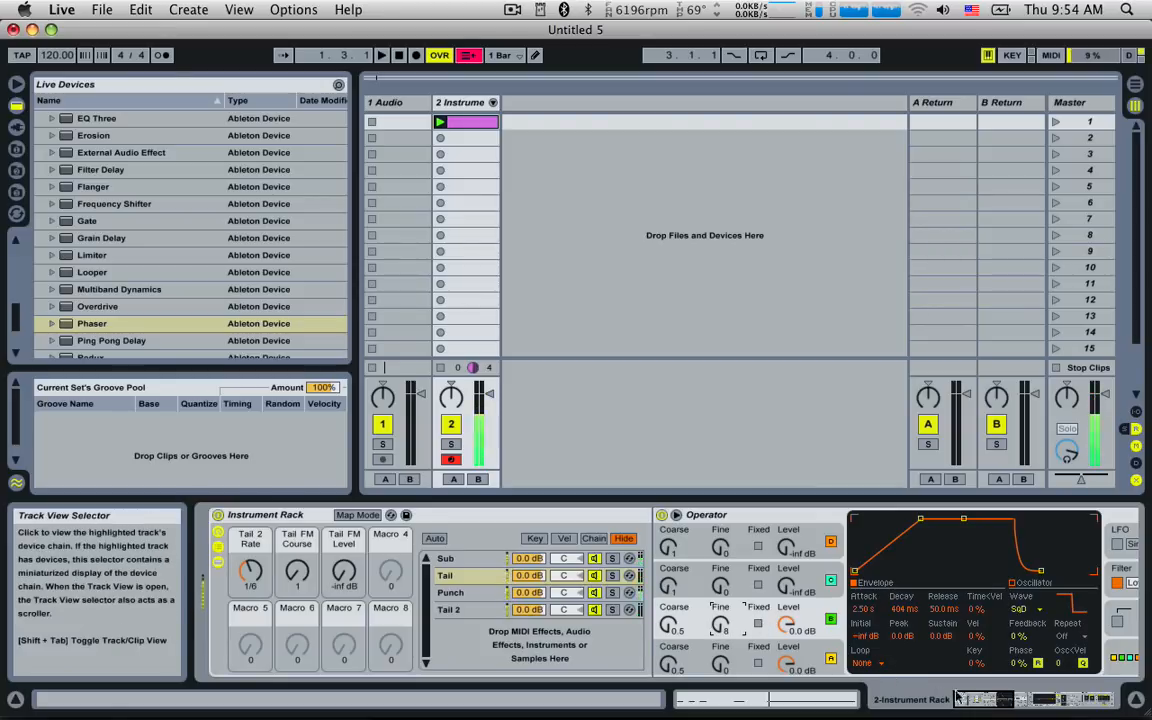
{"action": "left_click", "coordinate": [980, 700]}
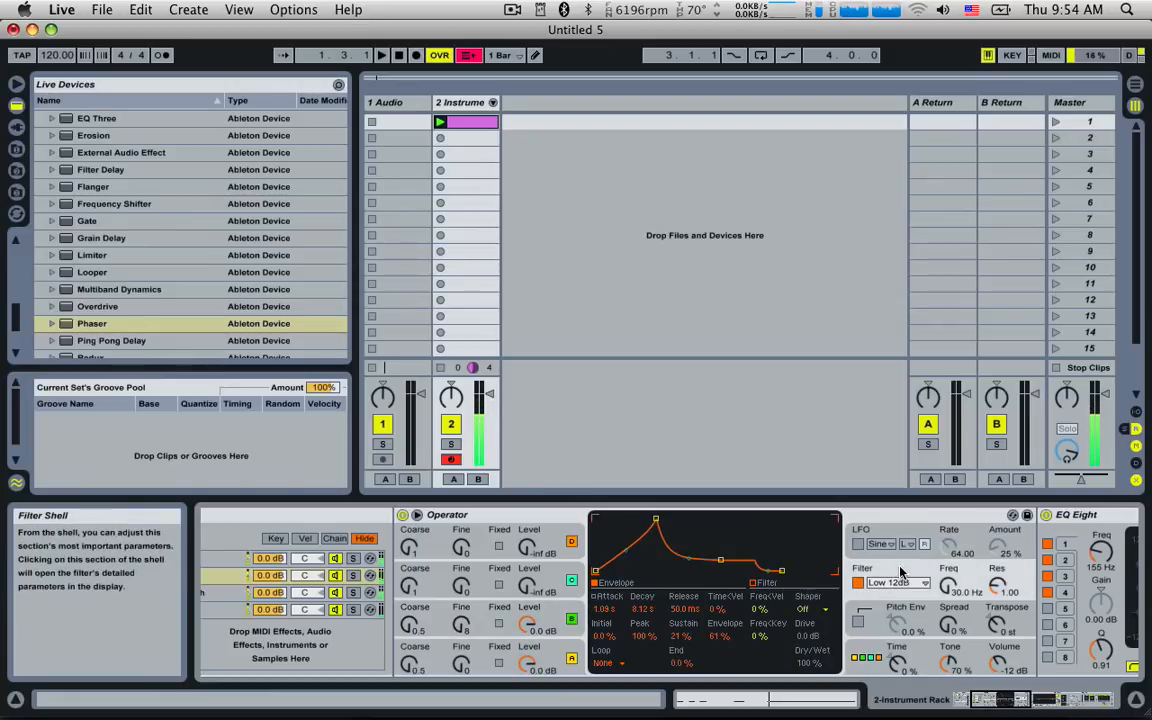
{"action": "left_click_drag", "start_coordinate": [995, 583], "coordinate": [995, 574]}
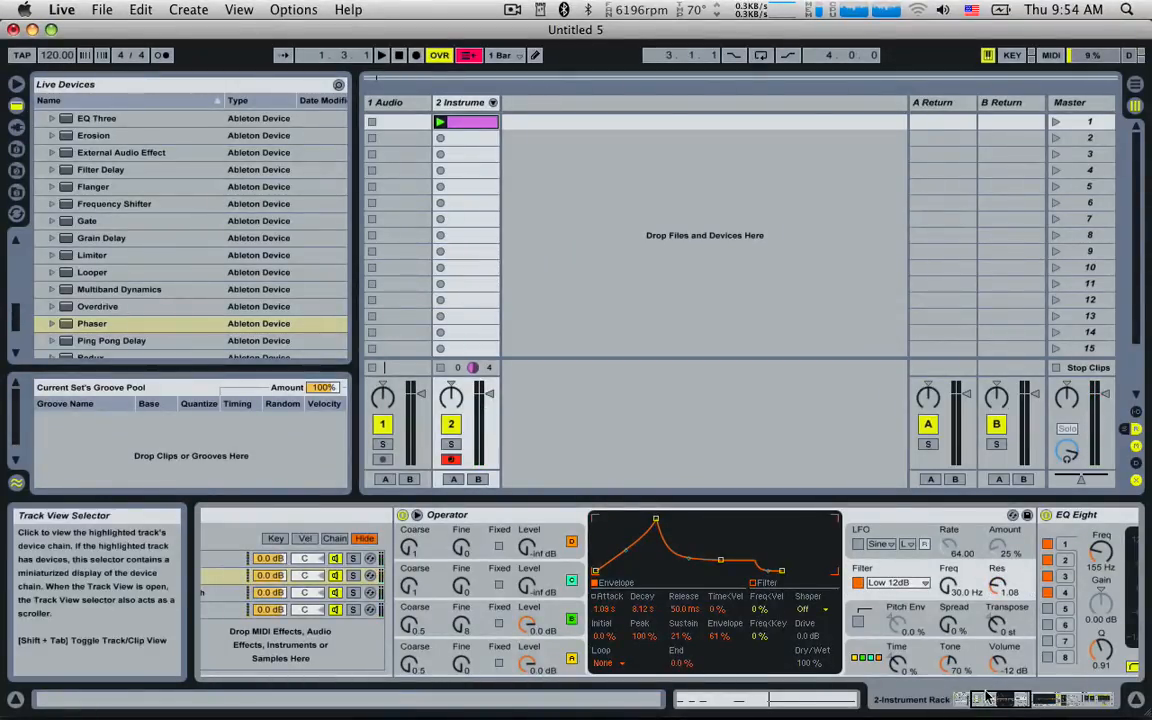
Step: Map the Tail Operator's filter resonance to Macro 4 and rename the macro Tail Res
{"action": "left_click", "coordinate": [425, 700]}
{"action": "left_click", "coordinate": [357, 514]}
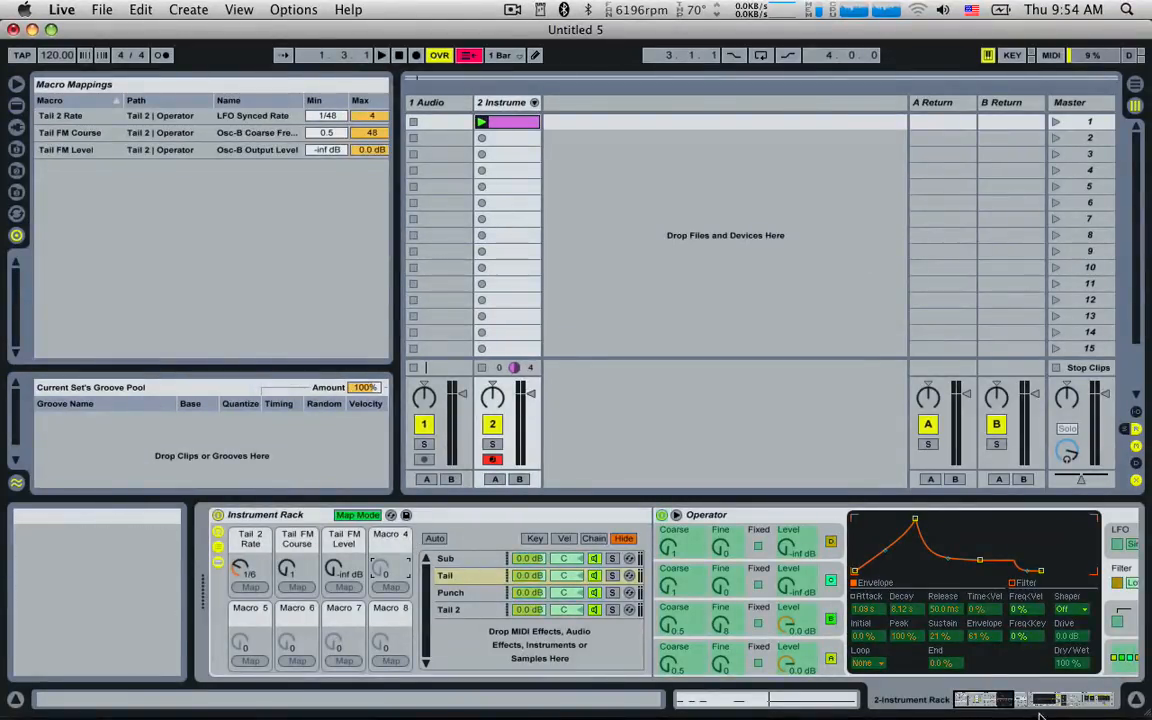
{"action": "left_click", "coordinate": [1005, 700]}
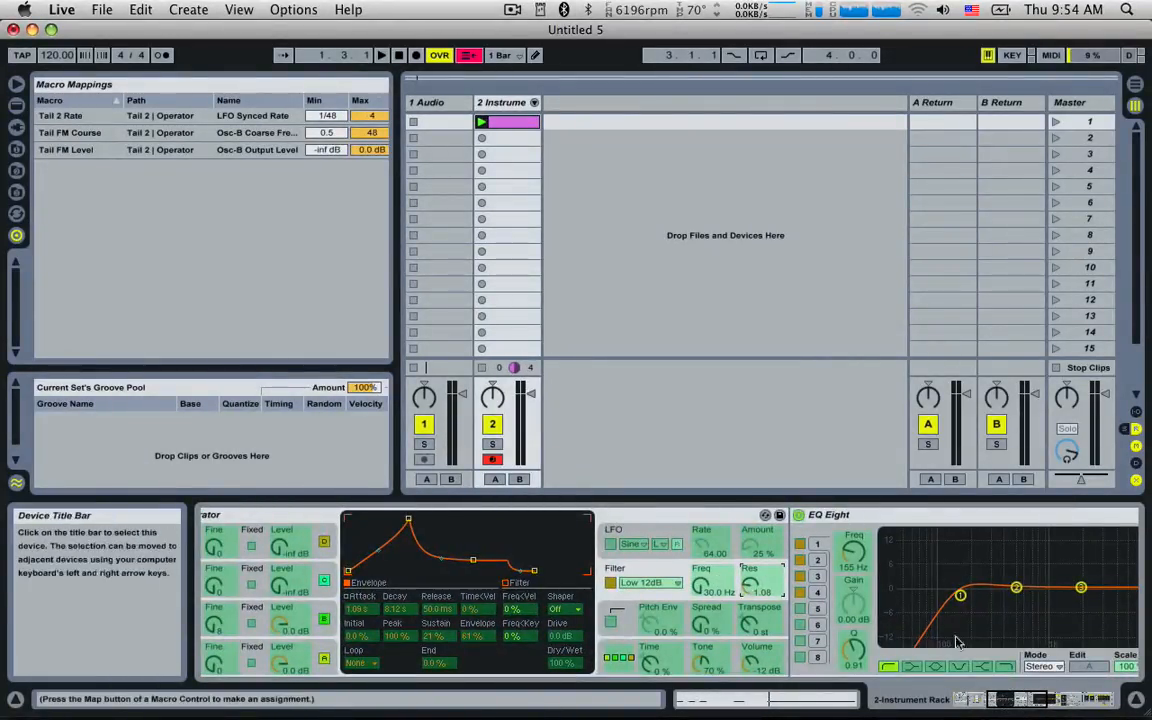
{"action": "left_click", "coordinate": [1018, 703]}
{"action": "left_click", "coordinate": [391, 587]}
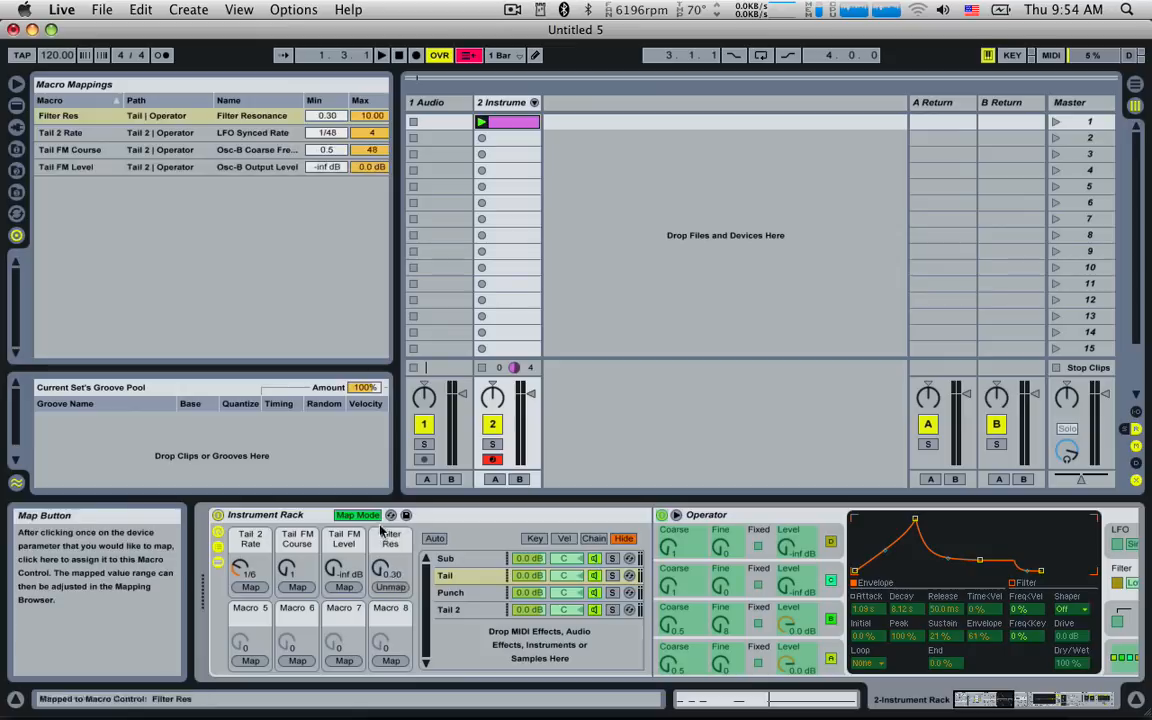
{"action": "left_click", "coordinate": [397, 539]}
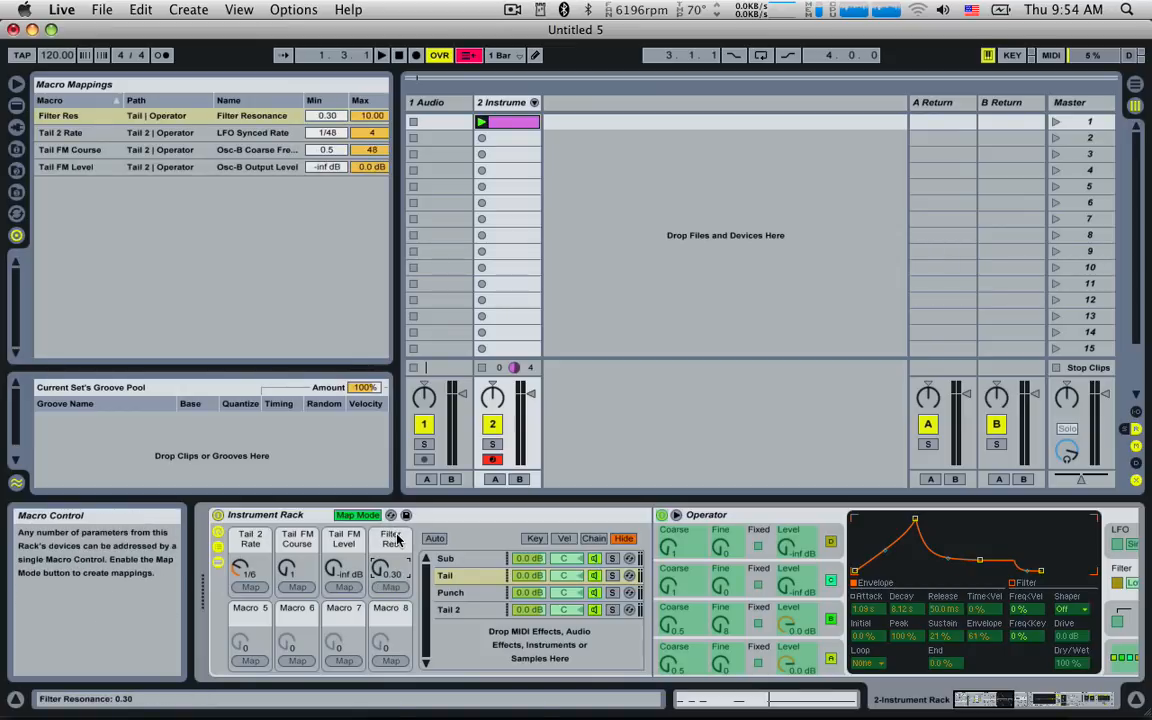
{"action": "key", "text": "super+r"}
{"action": "type", "text": "Tai"}
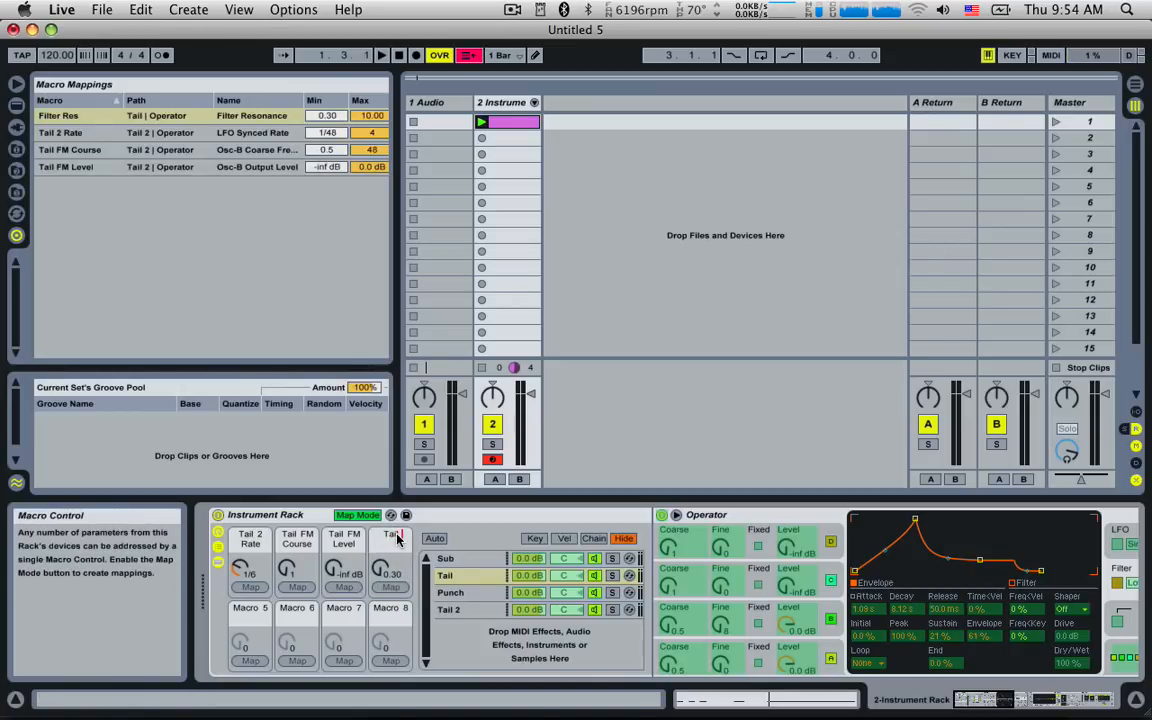
{"action": "type", "text": "l Res"}
{"action": "key", "text": "Return"}
Step: Rename the Tail FM Course macro to Tail 2 FM Course
{"action": "left_click", "coordinate": [305, 540]}
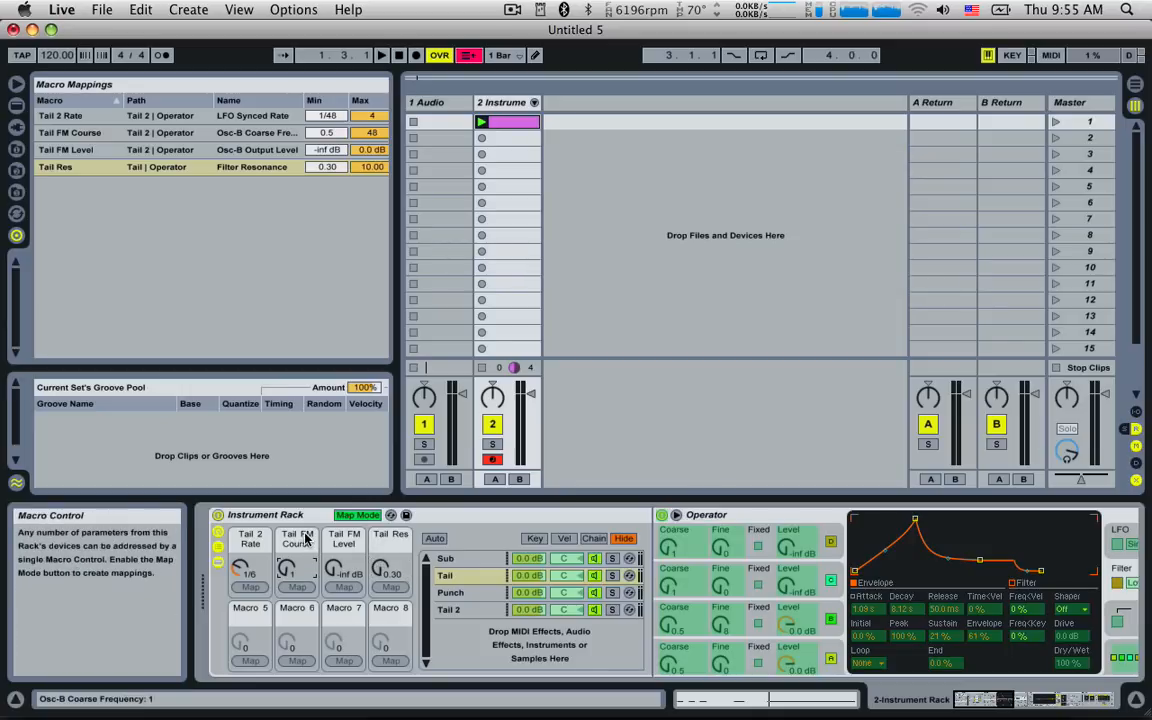
{"action": "key", "text": "super+r"}
{"action": "left_click", "coordinate": [300, 536]}
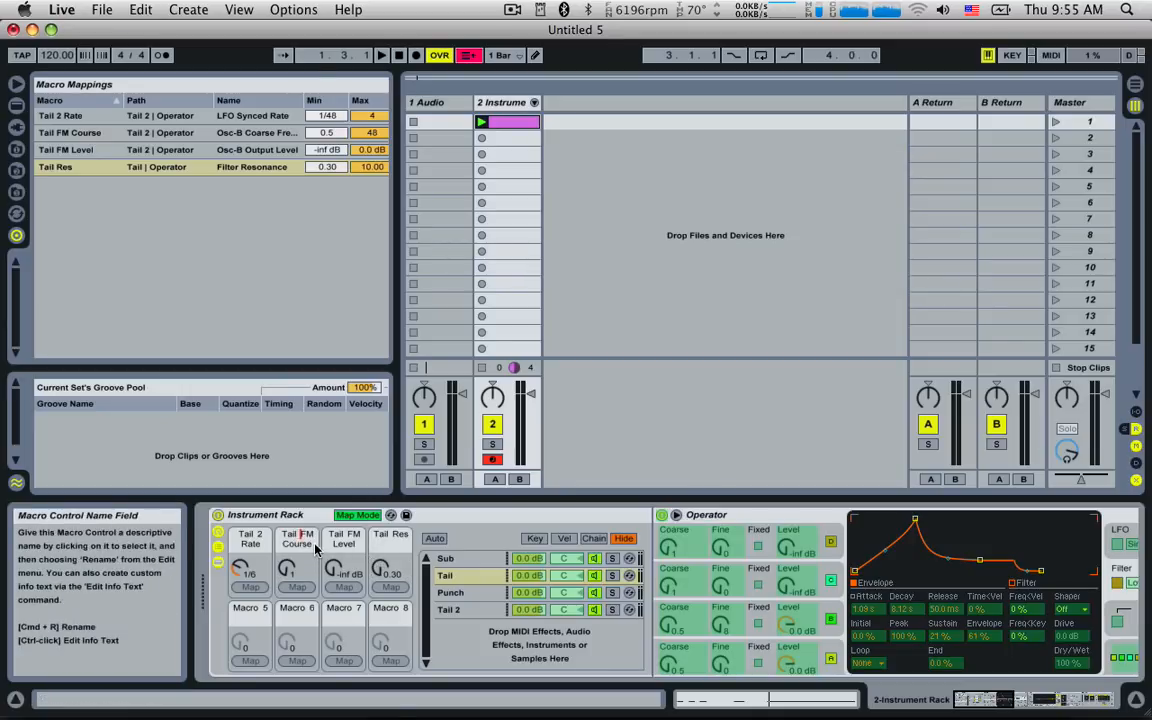
{"action": "type", "text": "2"}
Step: Rename the Tail FM Level macro to Tail 2 FM Level and set the Tail Res macro to 0.97
{"action": "left_click", "coordinate": [346, 540]}
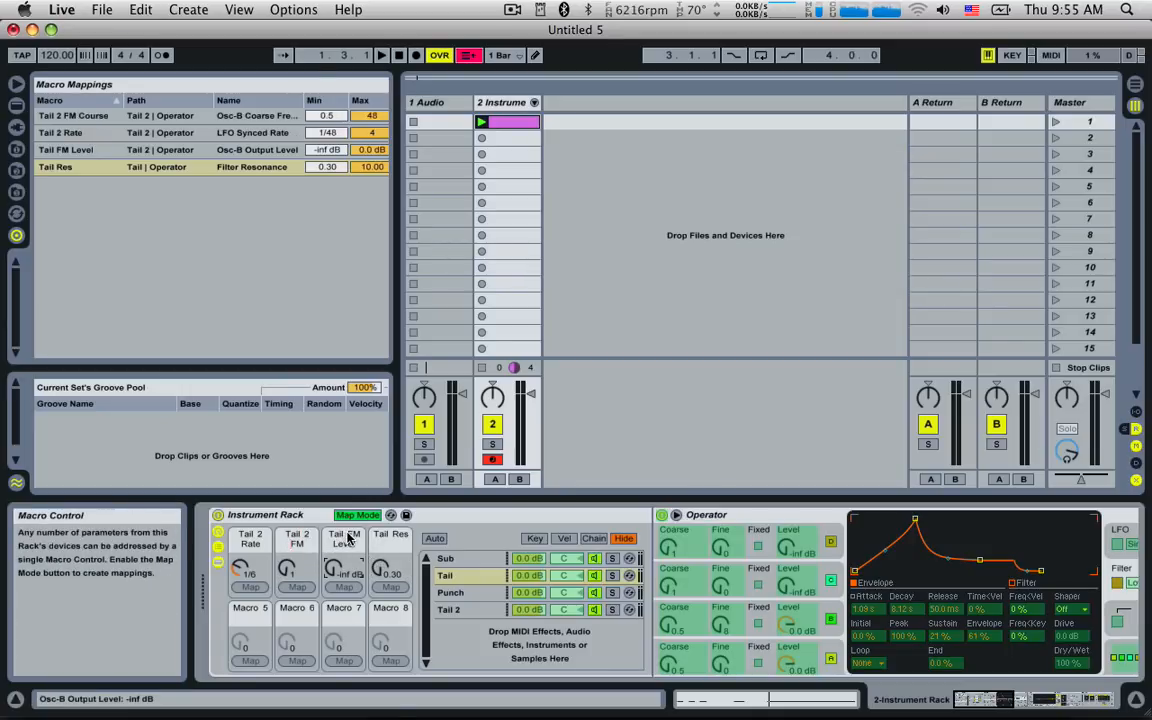
{"action": "key", "text": "super+r"}
{"action": "left_click", "coordinate": [346, 537]}
{"action": "type", "text": "2"}
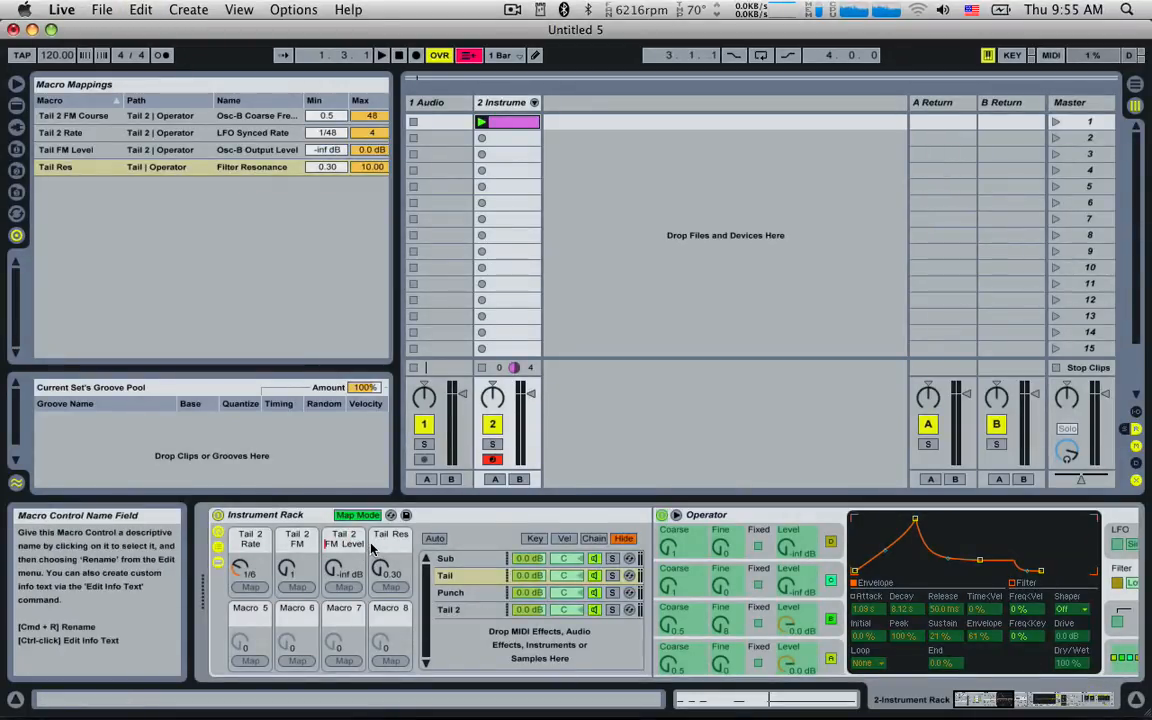
{"action": "key", "text": "Return"}
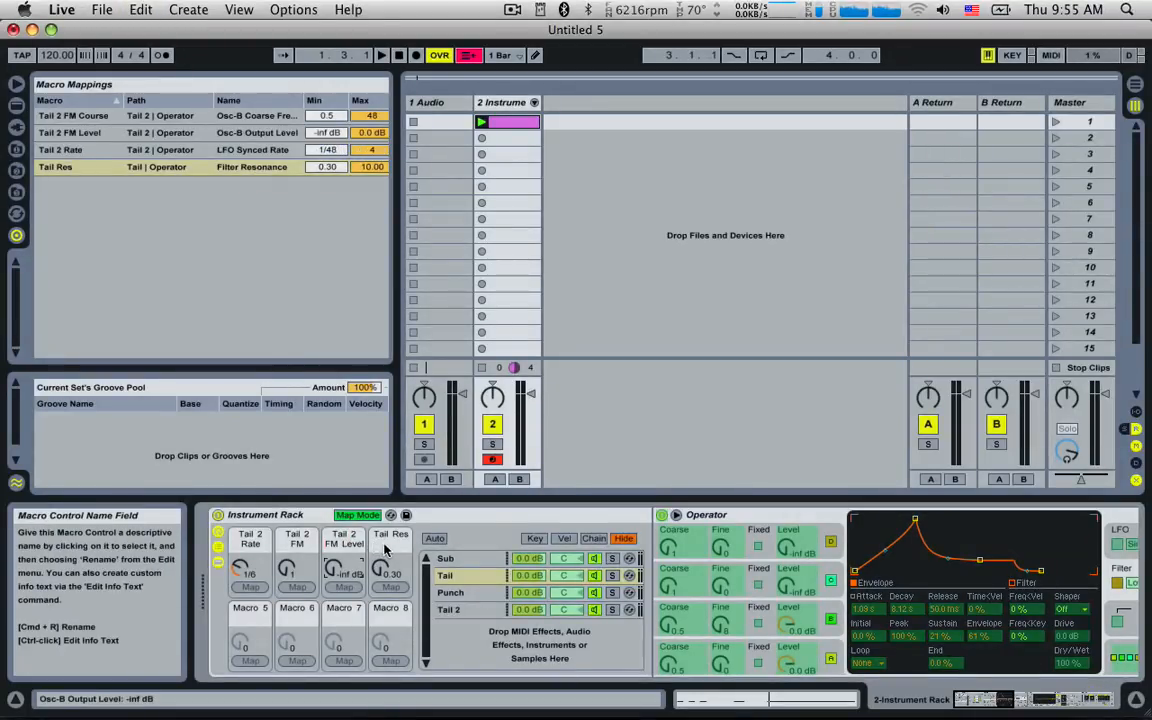
{"action": "left_click_drag", "start_coordinate": [397, 582], "coordinate": [397, 566]}
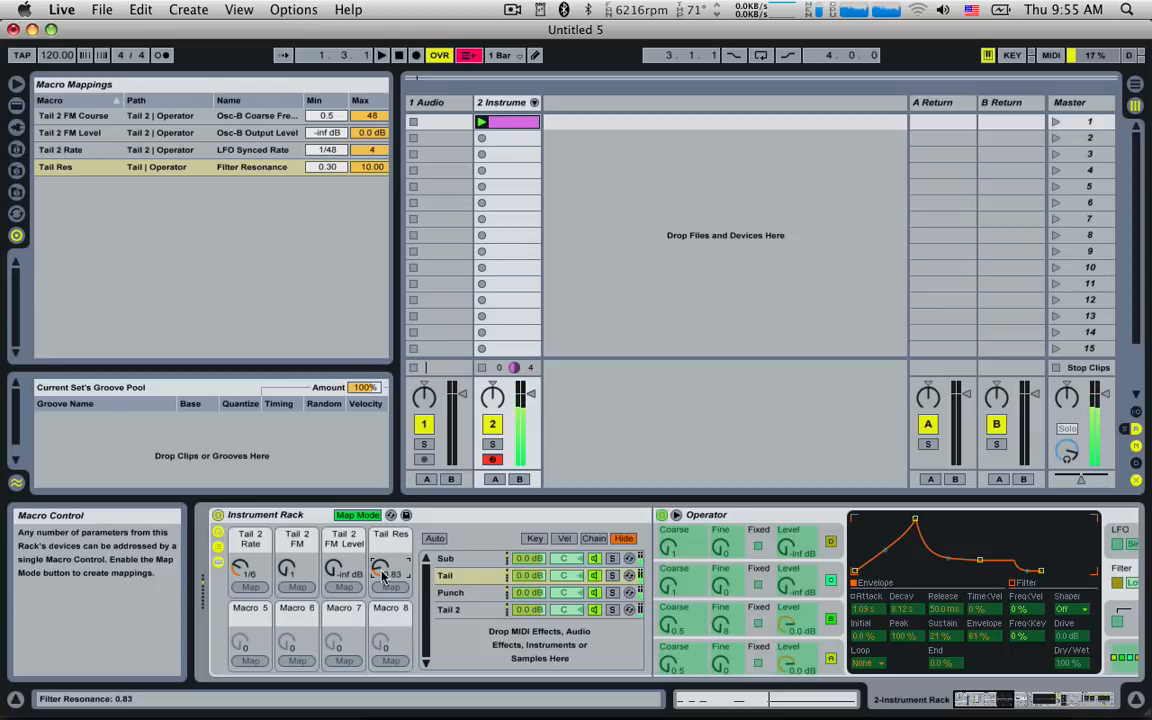
Step: Map the Tail chain's Filter Delay 1 Time Delay and 3 Time Delay to Macro 5
{"action": "left_click", "coordinate": [1078, 703]}
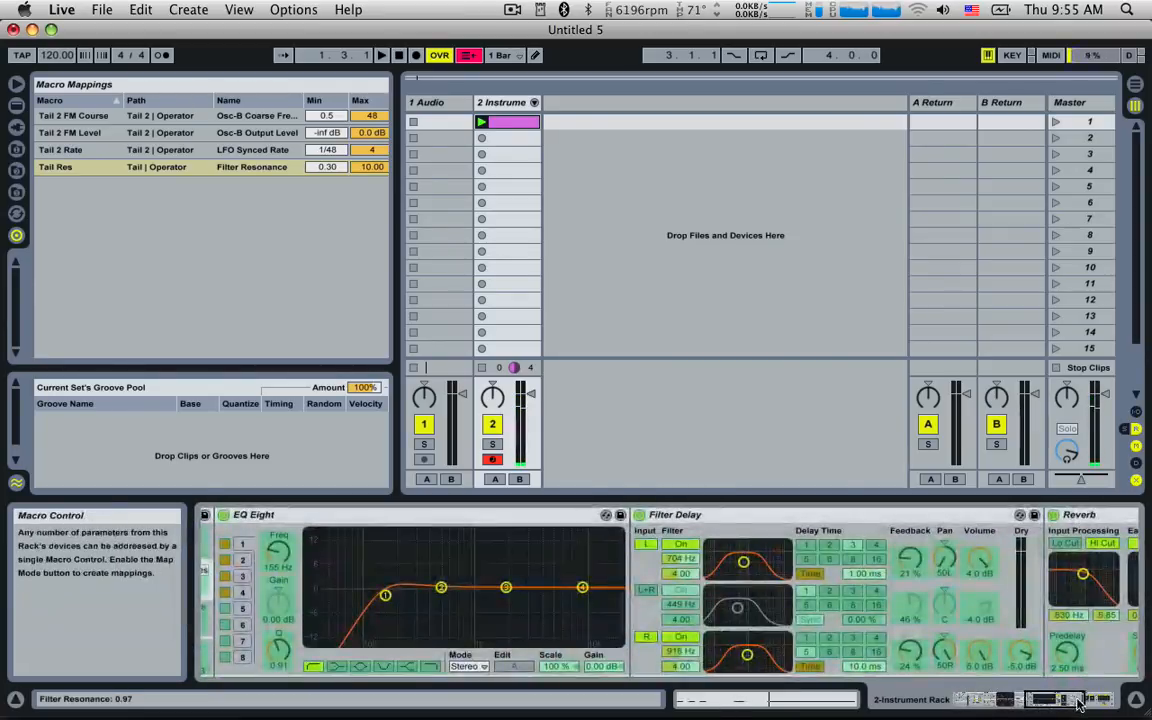
{"action": "mouse_move", "coordinate": [1078, 703]}
{"action": "left_mouse_down"}
{"action": "mouse_move", "coordinate": [1106, 700]}
{"action": "mouse_move", "coordinate": [1085, 698]}
{"action": "left_mouse_up"}
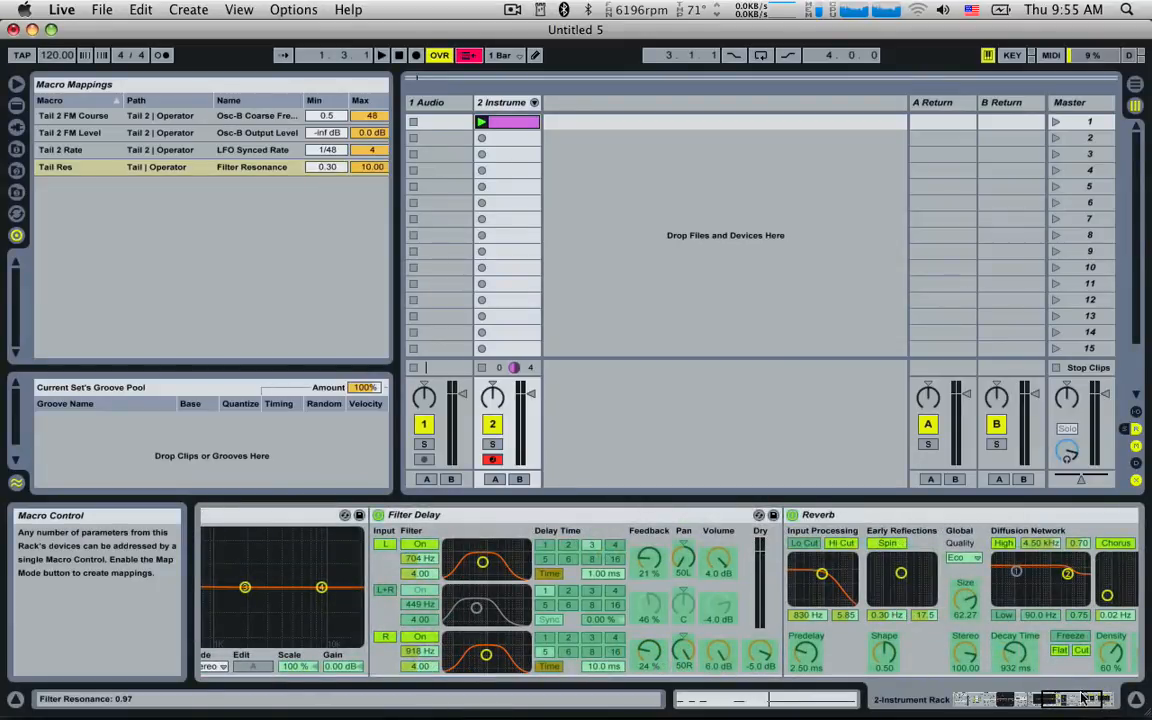
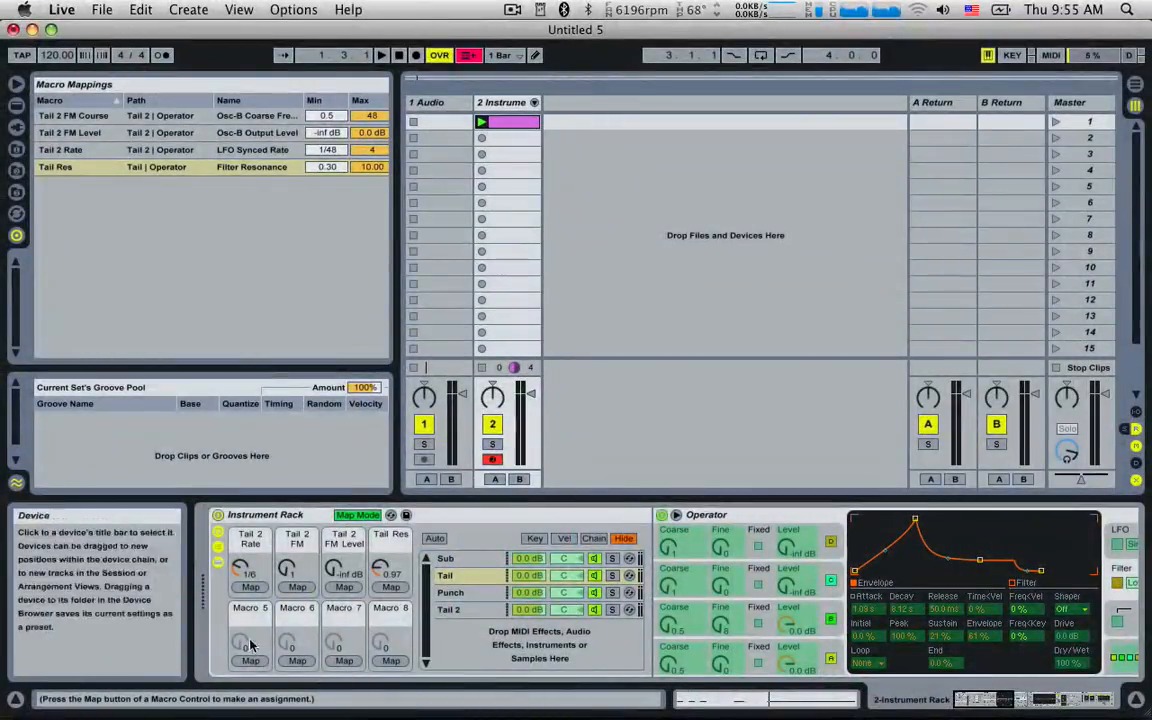
{"action": "left_click", "coordinate": [250, 661]}
{"action": "left_click", "coordinate": [1098, 703]}
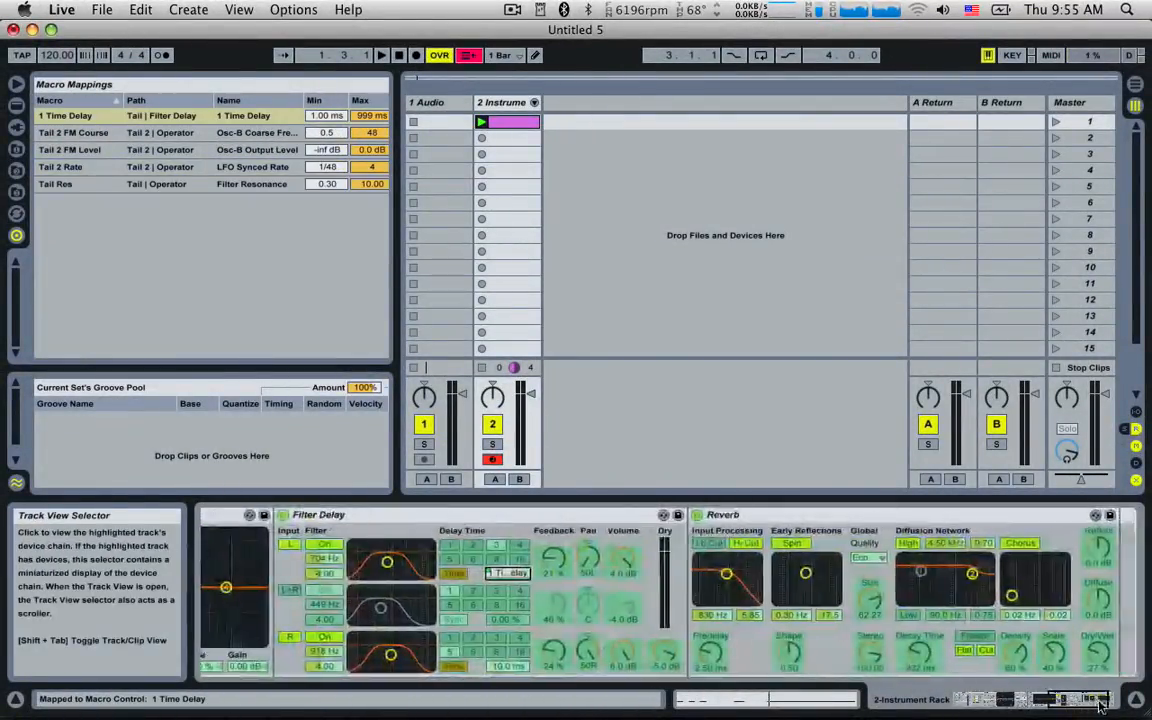
{"action": "left_click", "coordinate": [413, 668]}
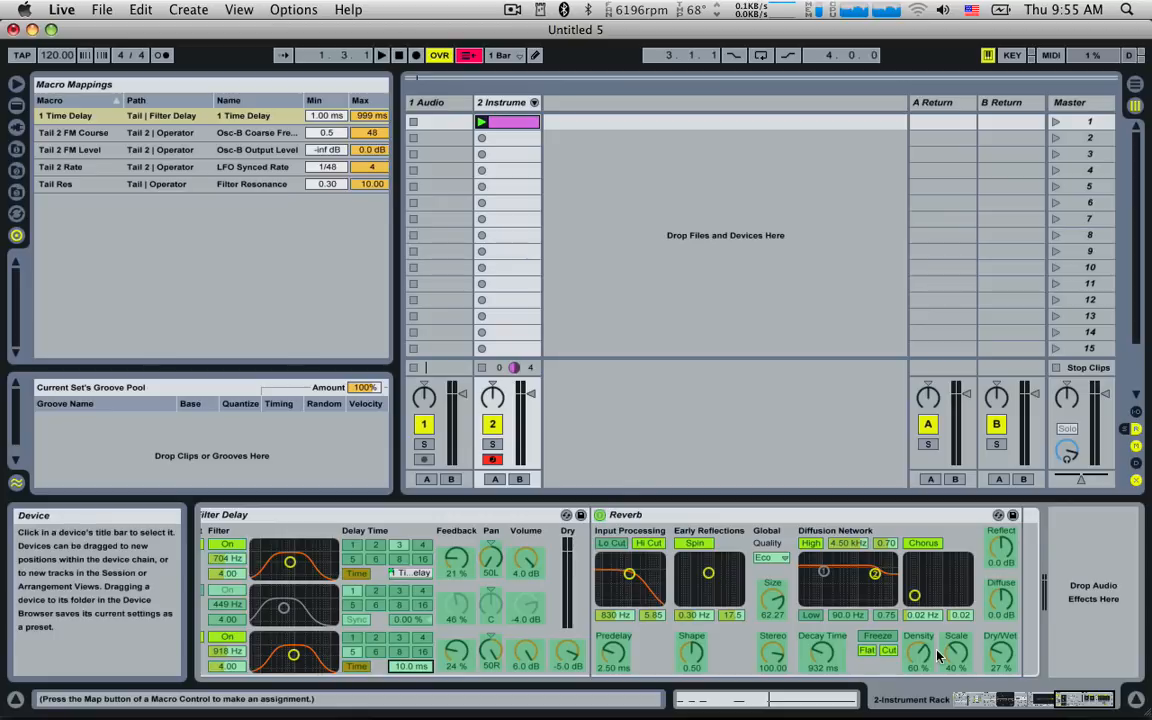
{"action": "left_click_drag", "start_coordinate": [1080, 700], "coordinate": [172, 640]}
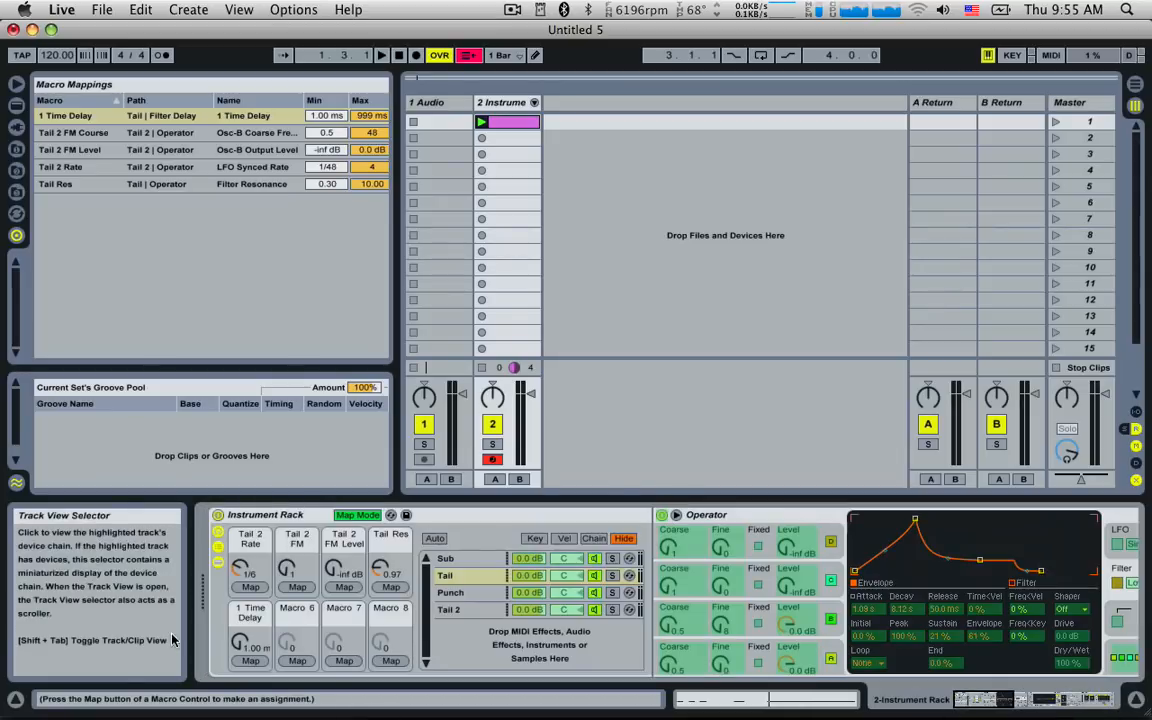
{"action": "left_click", "coordinate": [255, 662]}
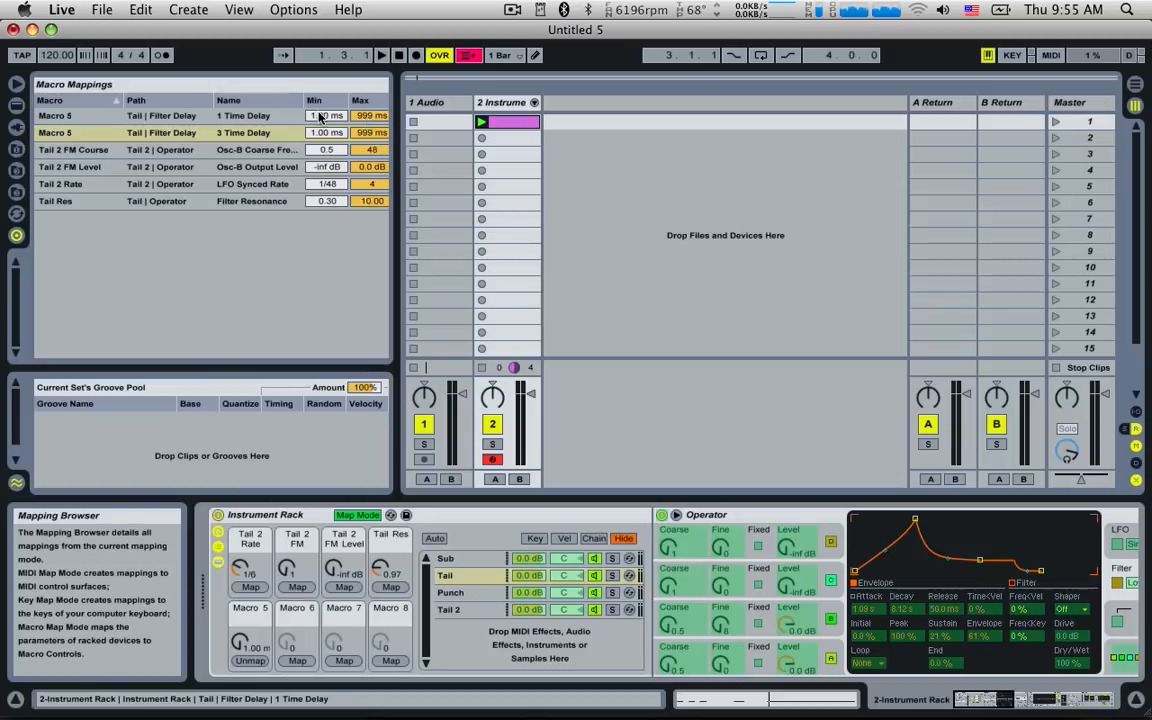
Step: Set Macro 5's range to 15 to 1 ms for 1 Time Delay and 1 to 15 ms for 3 Time Delay, leaving mapping mode
{"action": "left_click", "coordinate": [329, 118]}
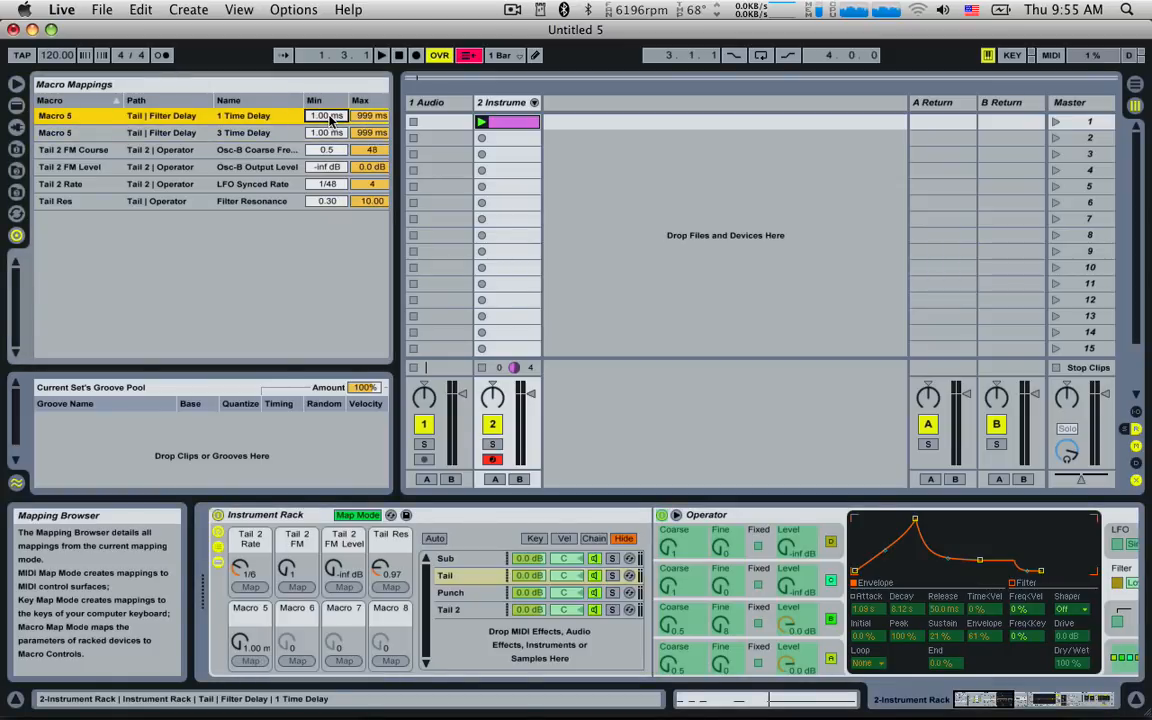
{"action": "left_click", "coordinate": [364, 117]}
{"action": "type", "text": "1"}
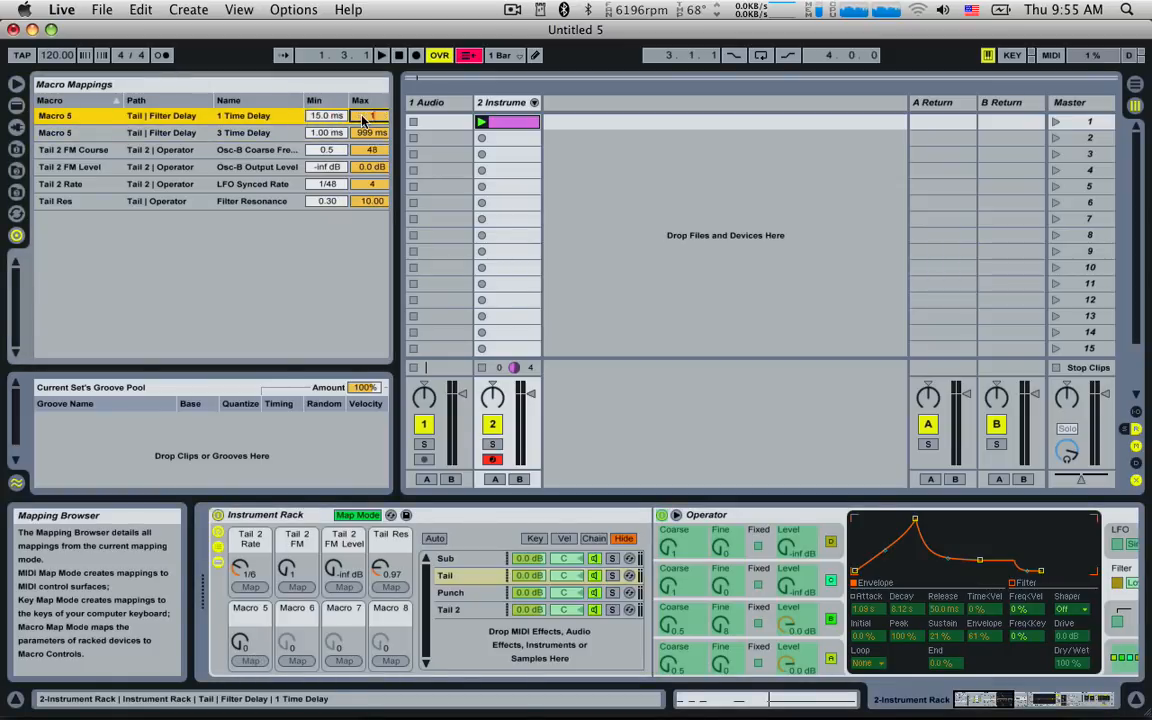
{"action": "key", "text": "Return"}
{"action": "left_click", "coordinate": [329, 133]}
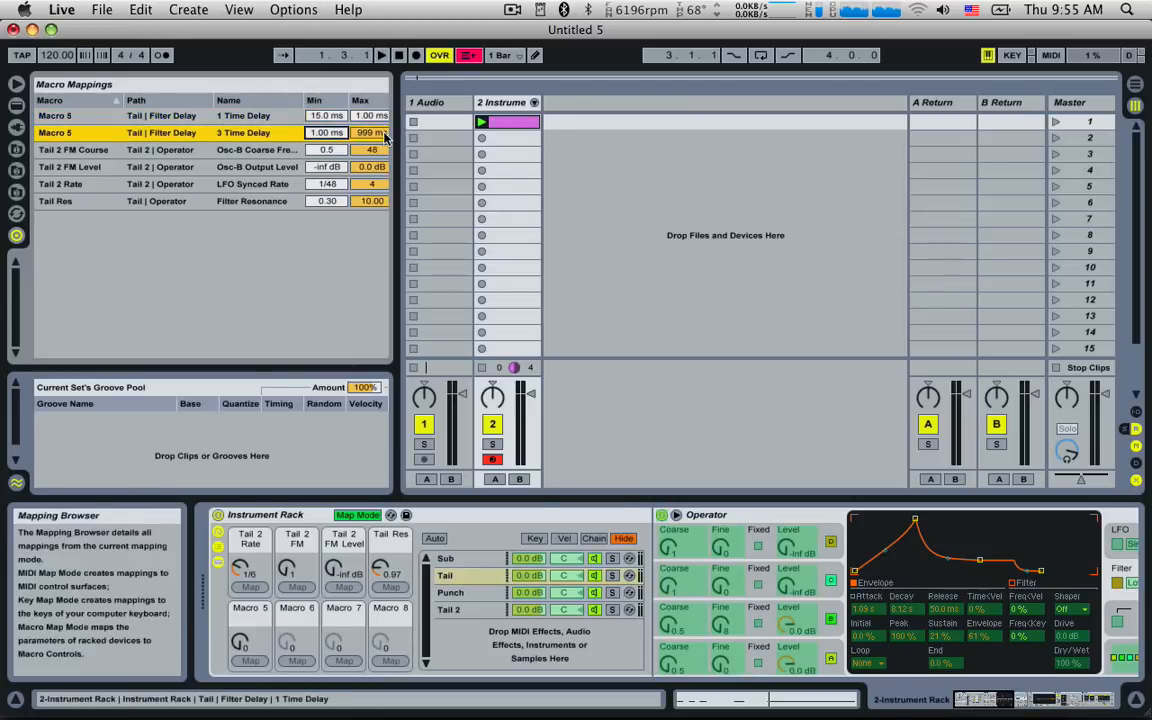
{"action": "left_click", "coordinate": [370, 133]}
{"action": "type", "text": "15"}
{"action": "key", "text": "Return"}
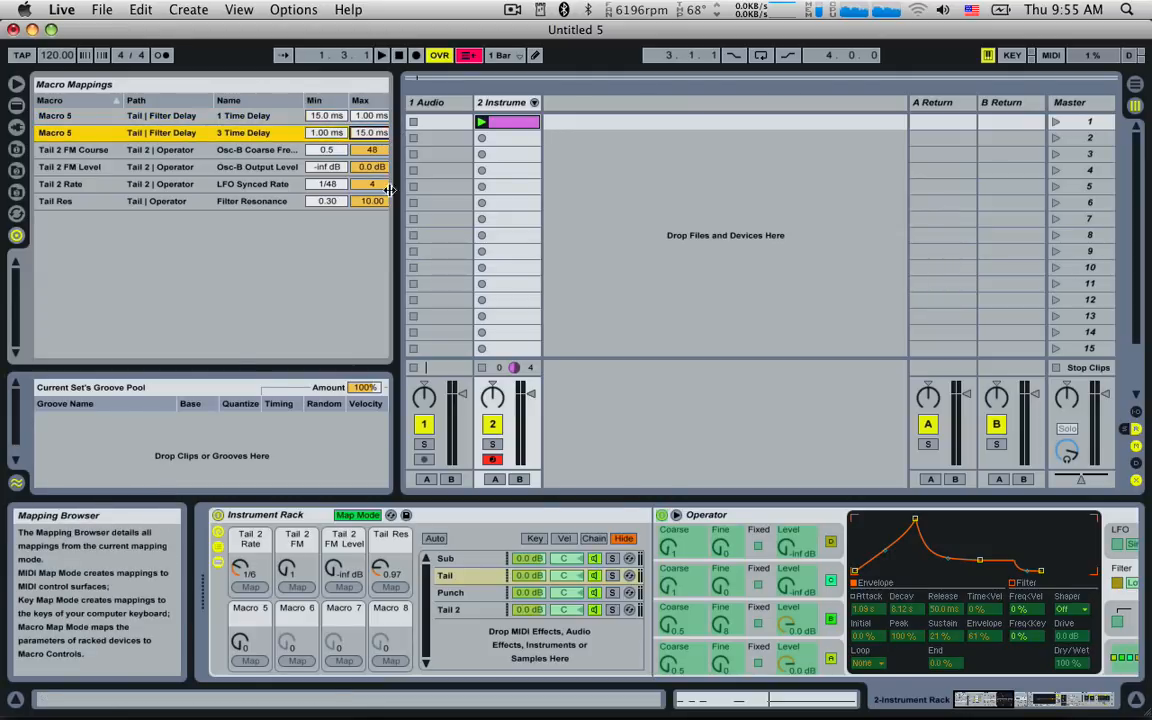
{"action": "left_click", "coordinate": [370, 515]}
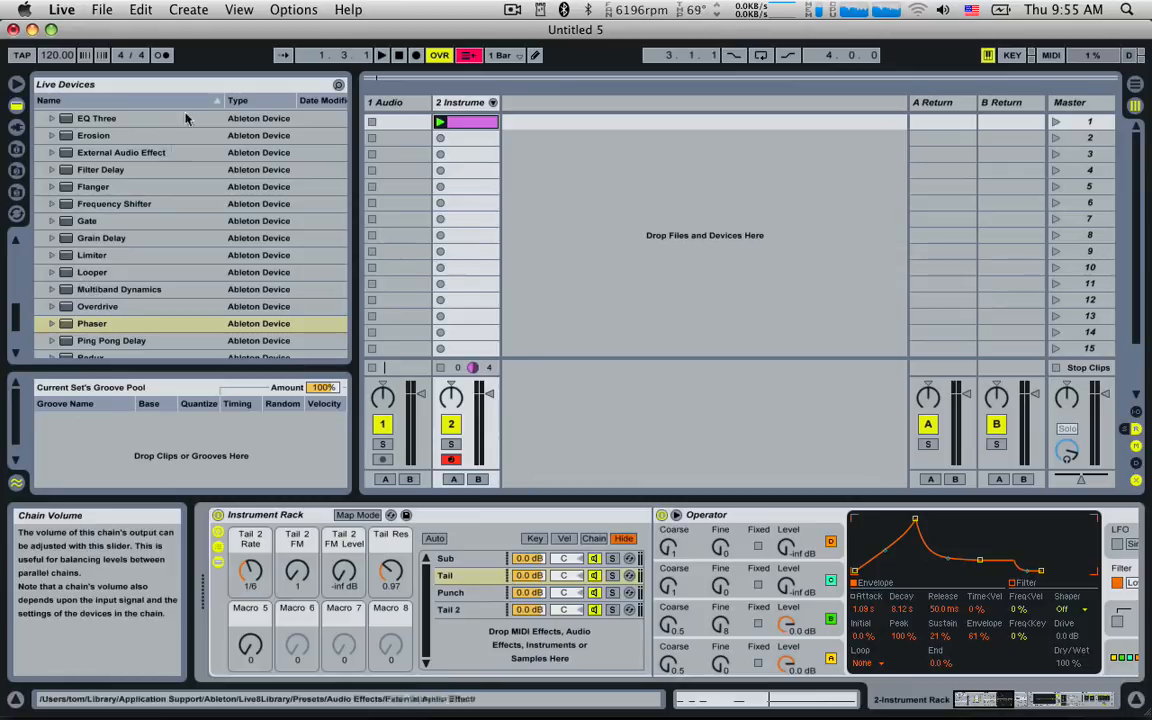
Step: Hide the Info View and check the delay times in the Tail chain's Filter Delay
{"action": "left_click", "coordinate": [239, 9]}
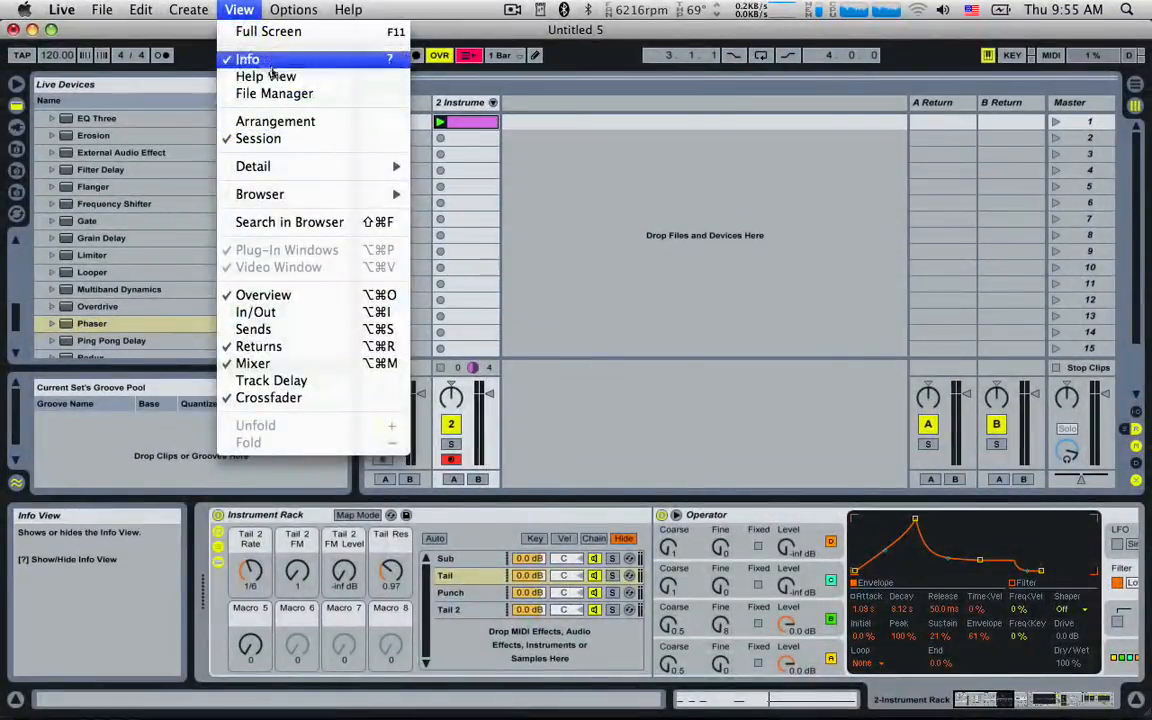
{"action": "left_click", "coordinate": [248, 58]}
{"action": "left_click_drag", "start_coordinate": [1014, 696], "coordinate": [1061, 699]}
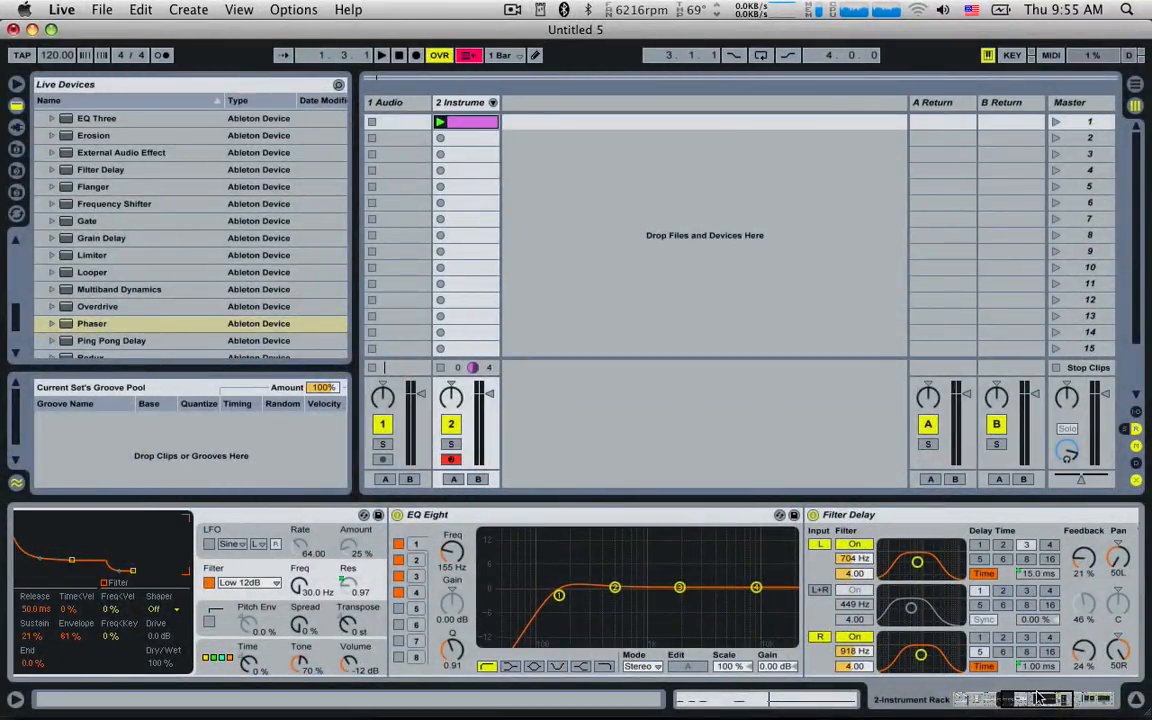
{"action": "left_click_drag", "start_coordinate": [1046, 699], "coordinate": [1000, 700]}
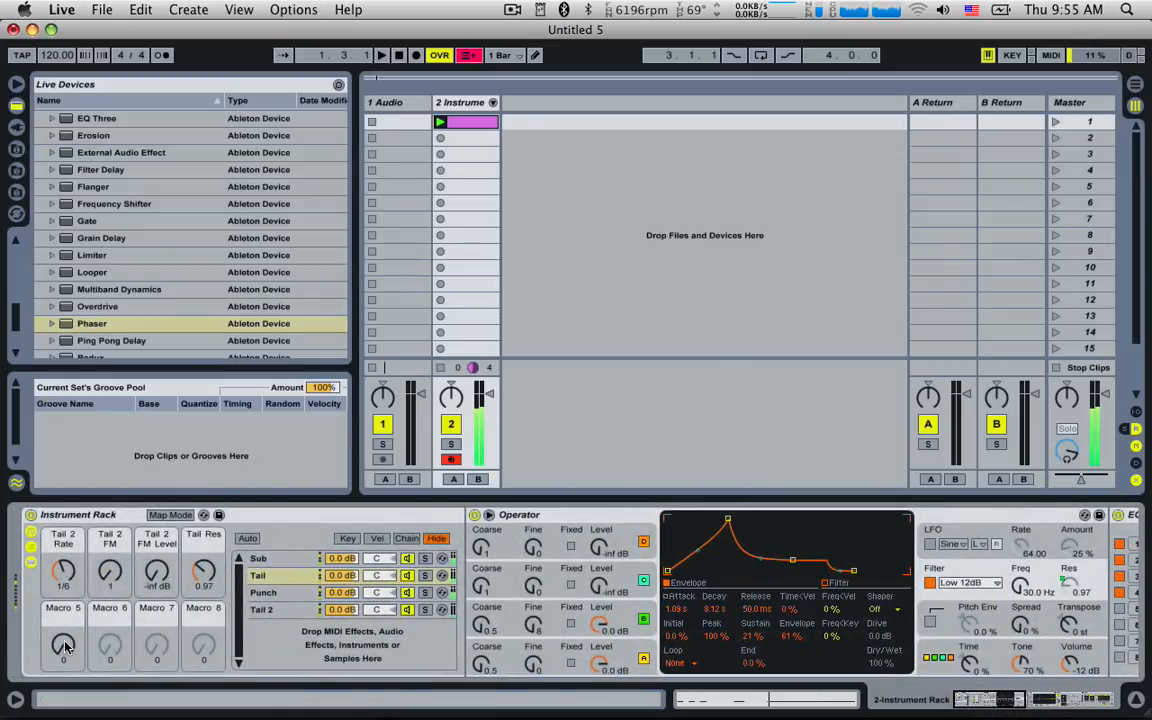
Step: Set Macro 5 to 90 and rename it Tail Space
{"action": "left_click_drag", "start_coordinate": [63, 648], "coordinate": [63, 617]}
{"action": "mouse_move", "coordinate": [63, 584]}
{"action": "left_mouse_down"}
{"action": "mouse_move", "coordinate": [63, 526]}
{"action": "mouse_move", "coordinate": [63, 574]}
{"action": "left_mouse_up"}
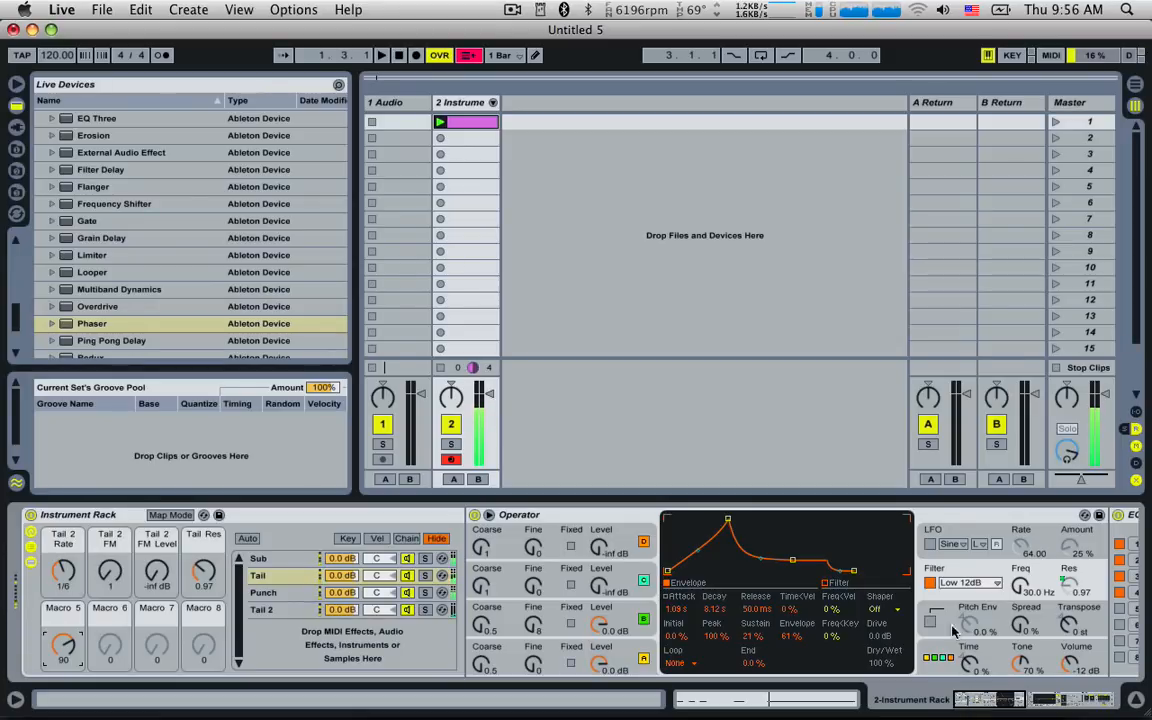
{"action": "double_click", "coordinate": [62, 610]}
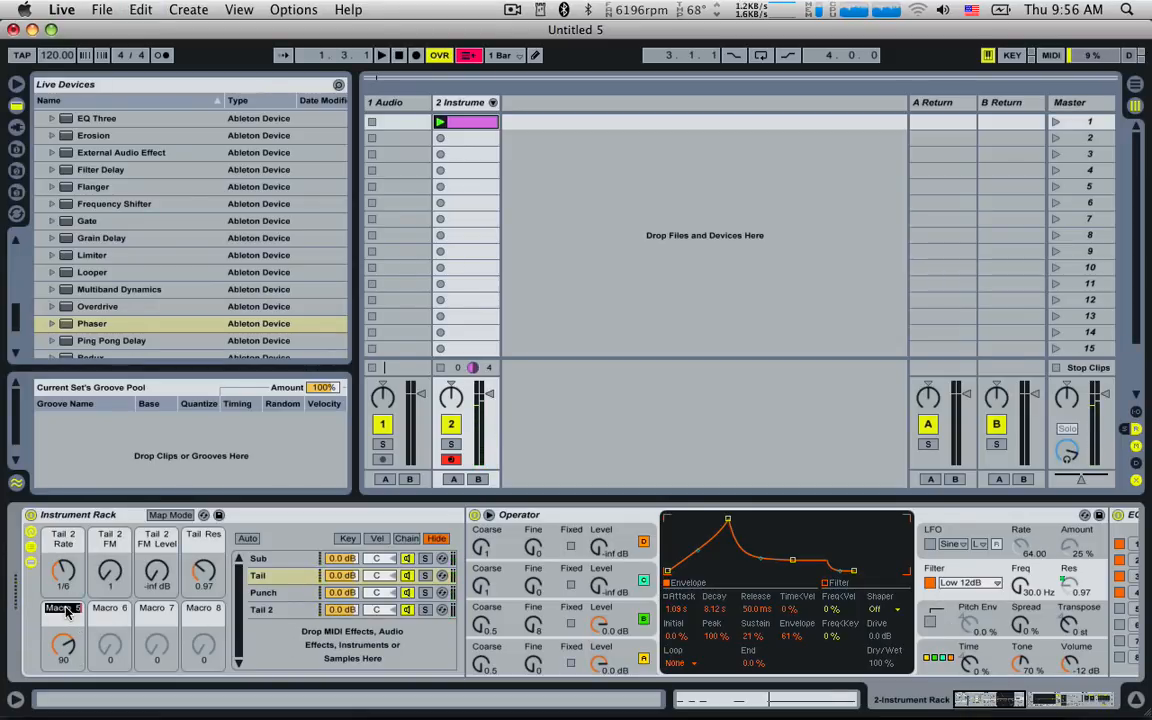
{"action": "type", "text": "Tail Spre"}
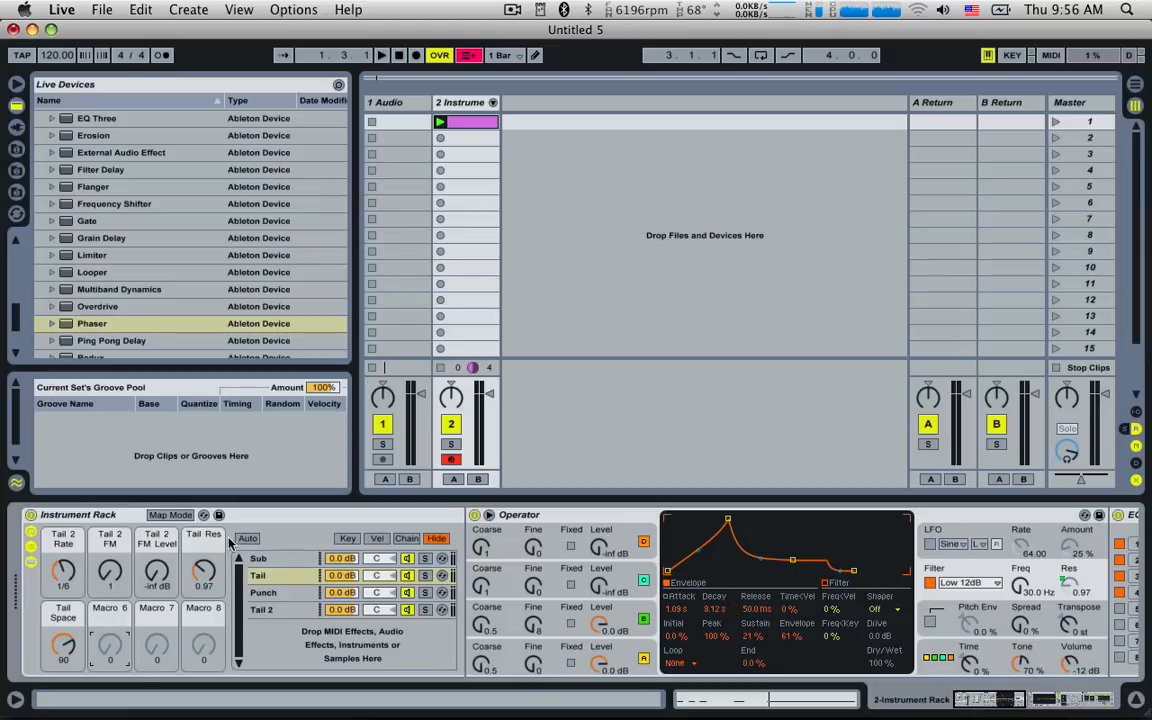
Step: Map the Tail Operator's filter envelope decay to Macro 6
{"action": "left_click", "coordinate": [172, 515]}
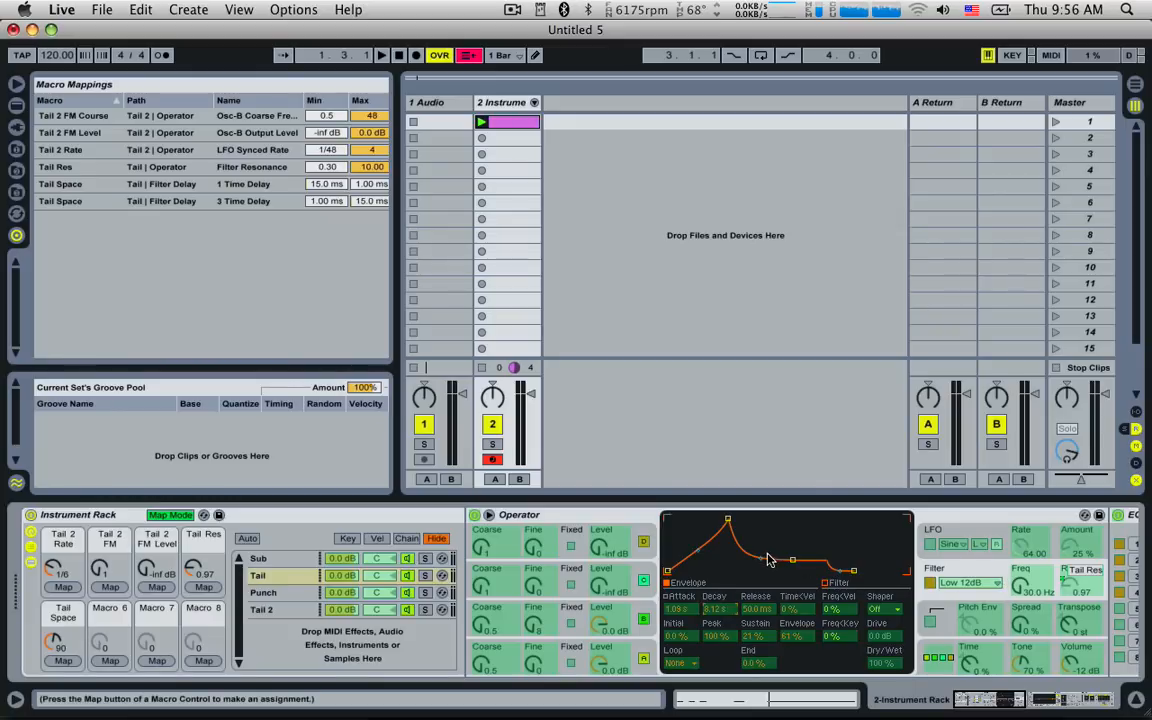
{"action": "left_click", "coordinate": [110, 661]}
{"action": "left_click", "coordinate": [170, 515]}
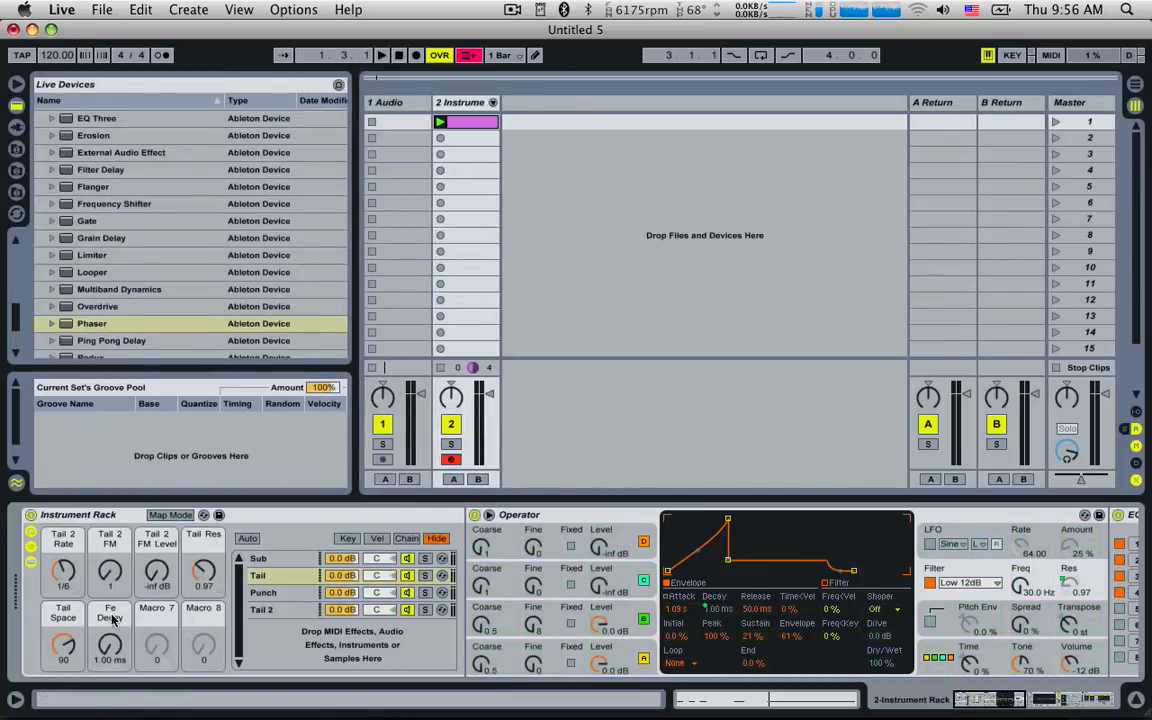
Step: Rename Macro 6 to Tail Time
{"action": "left_click", "coordinate": [113, 618]}
{"action": "key", "text": "super+r"}
{"action": "type", "text": "Tail Time"}
{"action": "key", "text": "Return"}
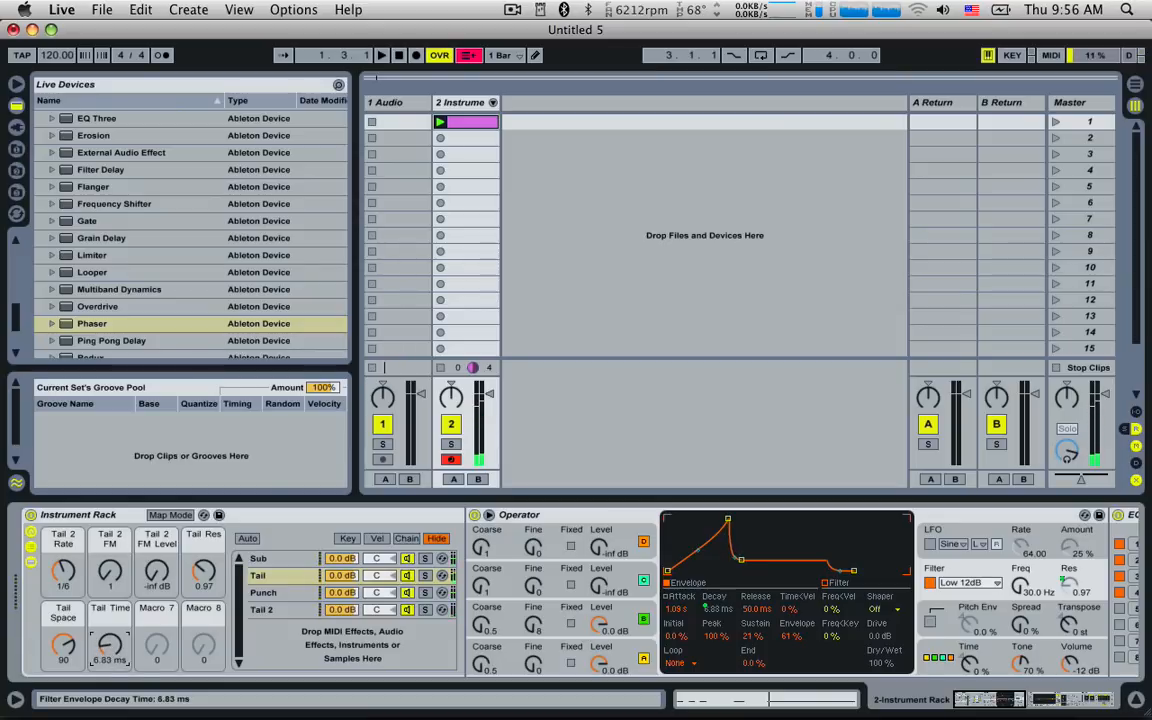
Step: Remove the filter envelope decay mapping and map the Tail Operator's filter envelope attack to the Tail Time macro instead
{"action": "left_click", "coordinate": [170, 515]}
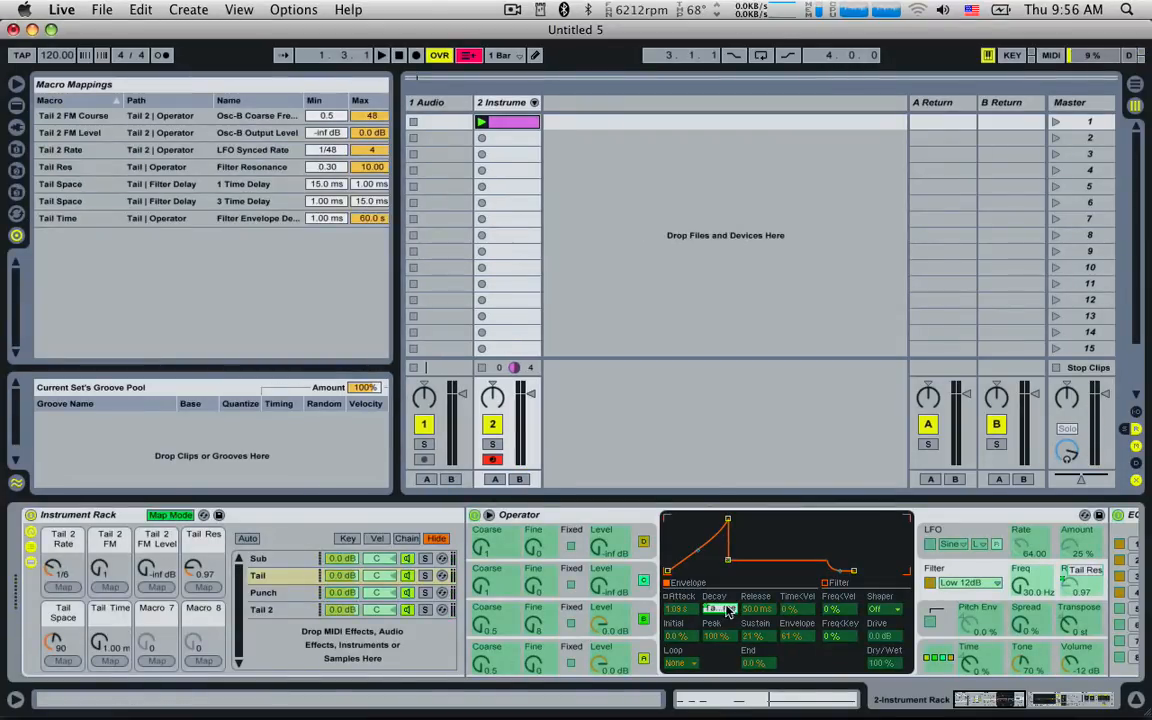
{"action": "key", "text": "Delete"}
{"action": "left_click", "coordinate": [106, 658]}
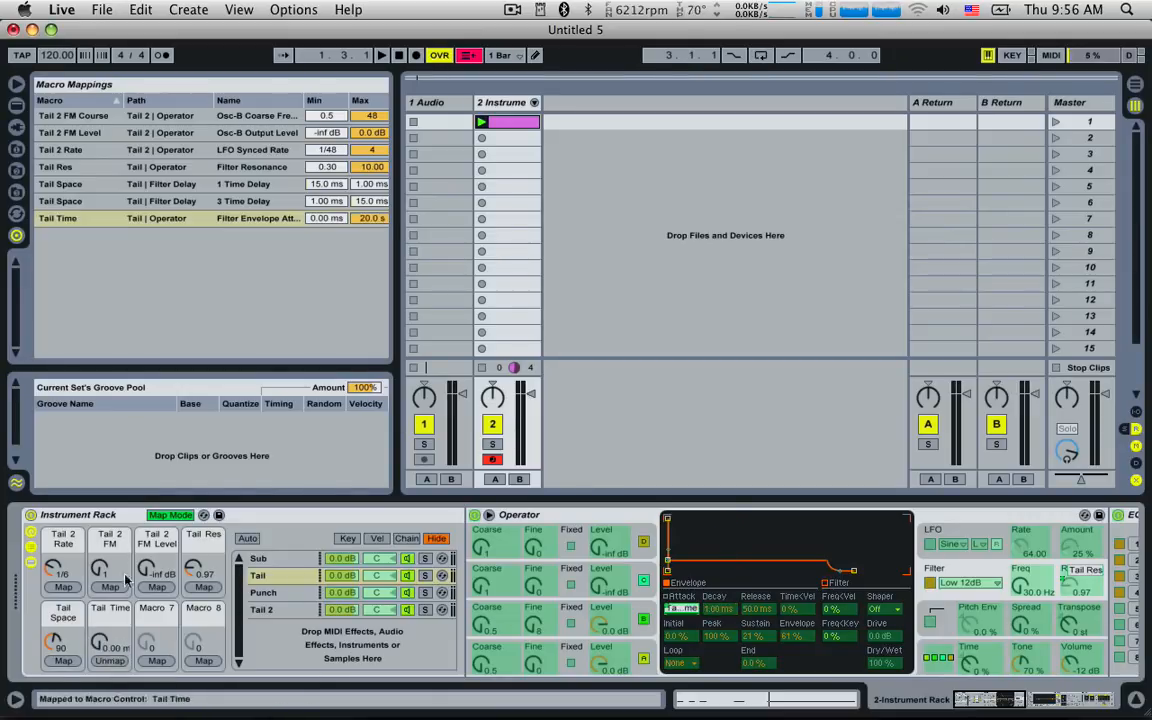
{"action": "left_click", "coordinate": [170, 515]}
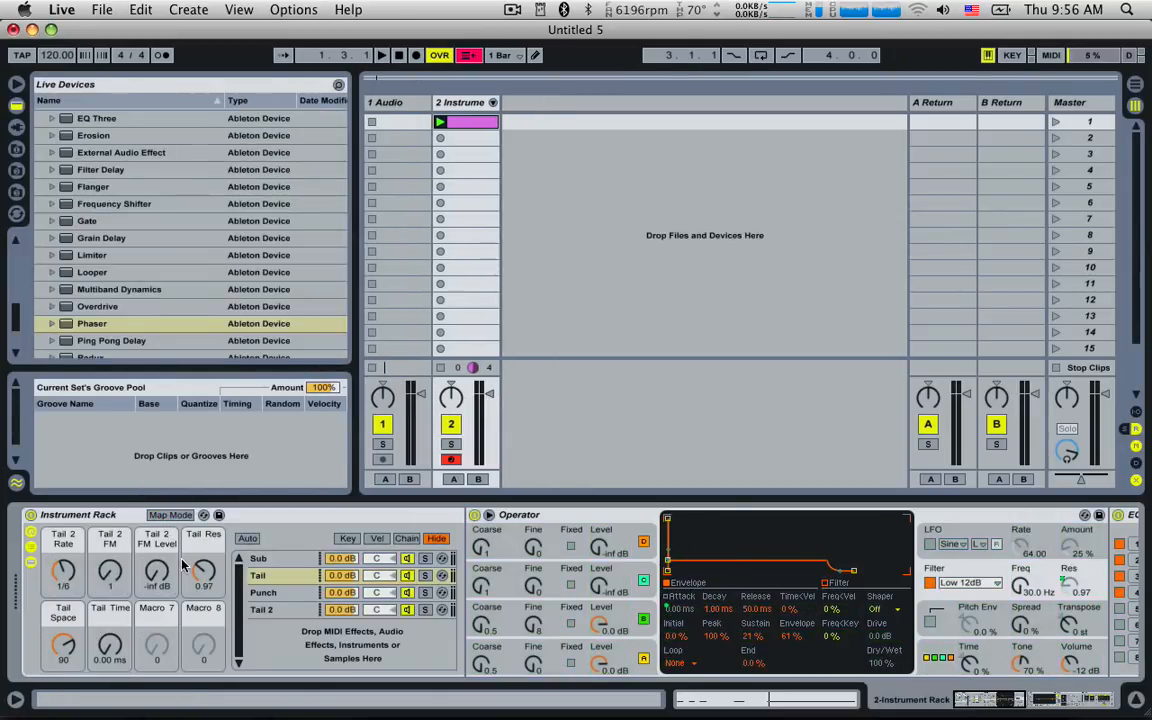
Step: Sweep the Tail Time macro up to 20 s, set the filter envelope decay to 2.96 s and Tail Time to 1.33 s
{"action": "left_click", "coordinate": [112, 648]}
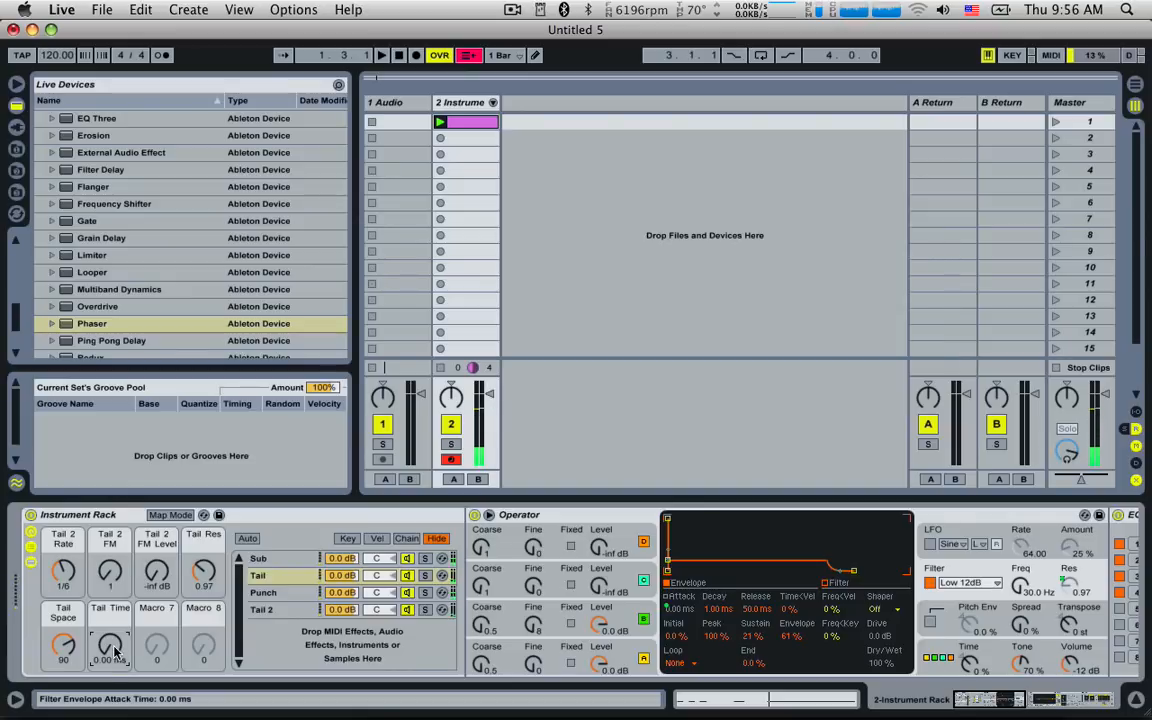
{"action": "left_click_drag", "start_coordinate": [112, 648], "coordinate": [110, 555]}
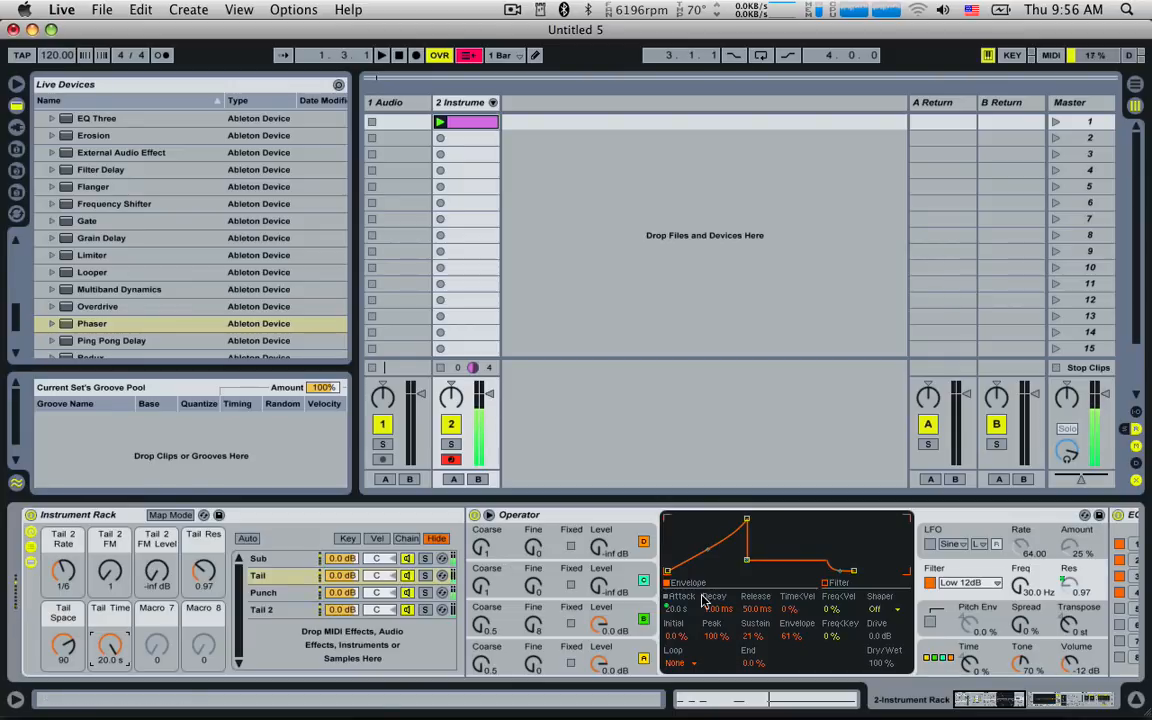
{"action": "left_click_drag", "start_coordinate": [704, 600], "coordinate": [704, 540]}
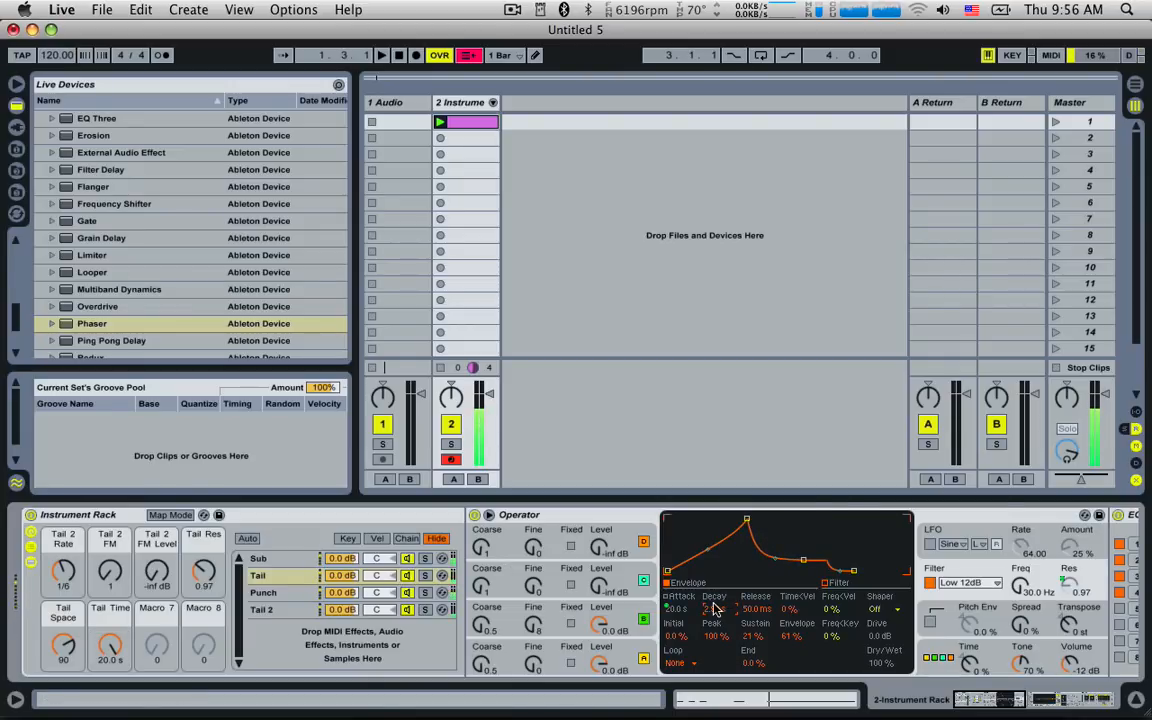
{"action": "left_click_drag", "start_coordinate": [110, 643], "coordinate": [110, 678]}
Step: Map the filter frequency of the Punch chain's Operator to Macro 7
{"action": "left_click", "coordinate": [169, 608]}
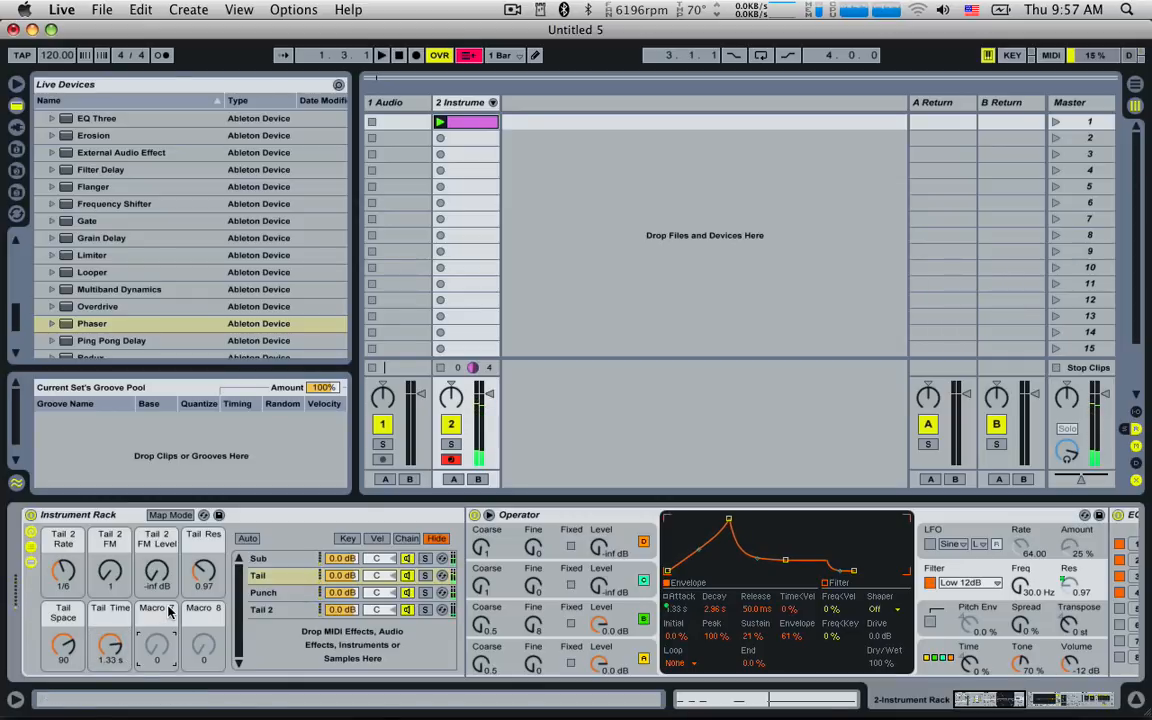
{"action": "left_click", "coordinate": [268, 594]}
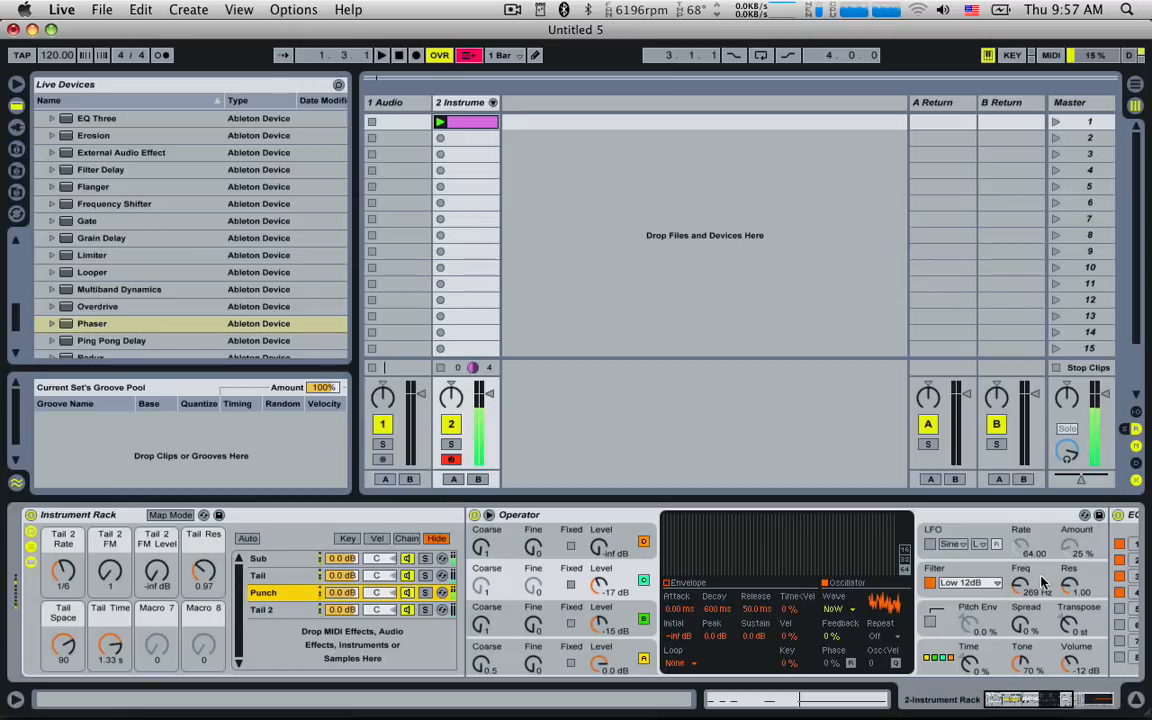
{"action": "left_click_drag", "start_coordinate": [1043, 583], "coordinate": [1051, 567]}
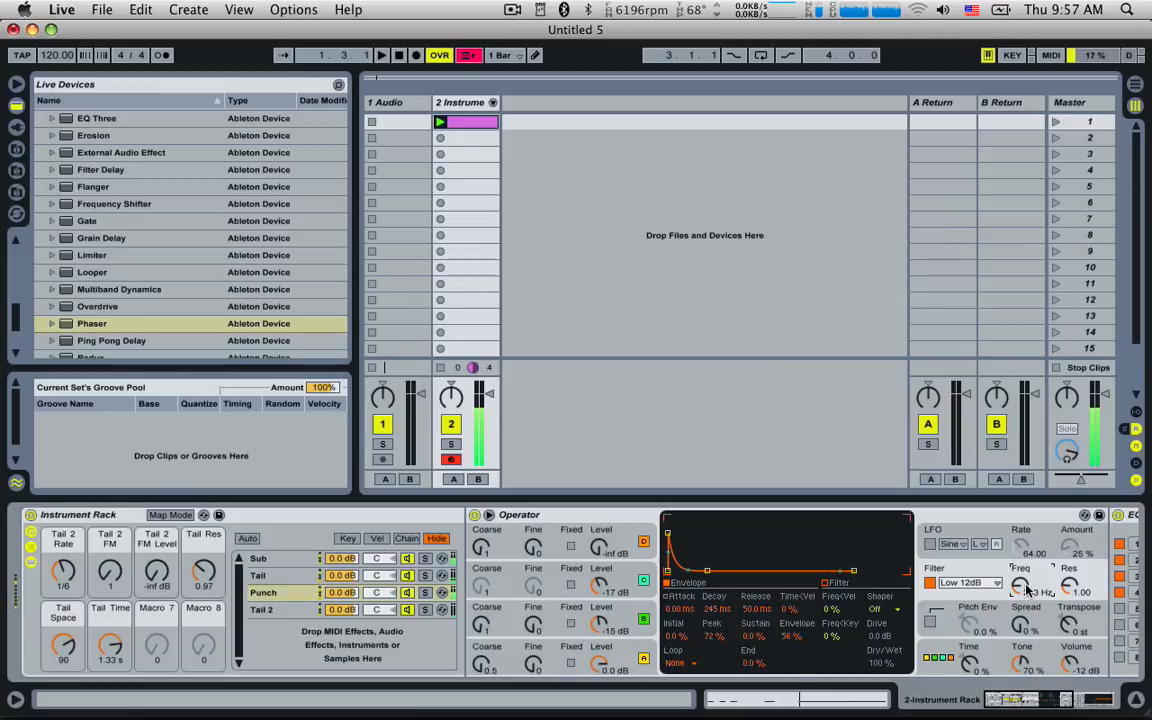
{"action": "left_click", "coordinate": [170, 516]}
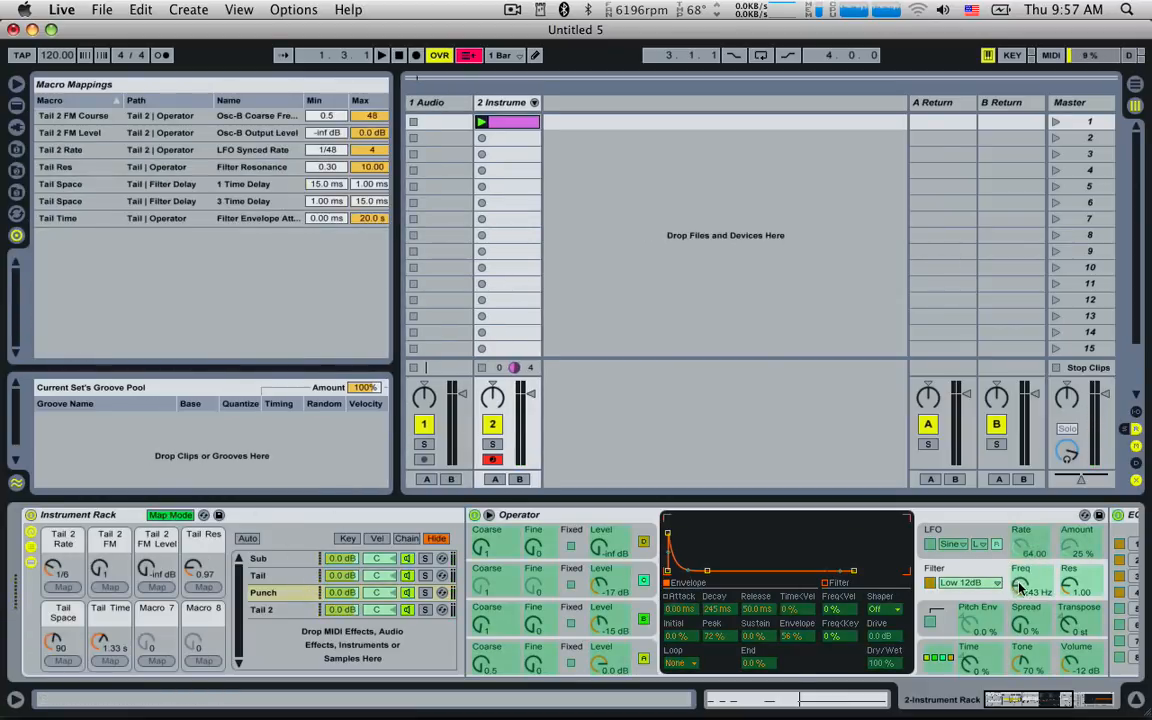
{"action": "left_click", "coordinate": [1020, 588]}
{"action": "left_click", "coordinate": [157, 662]}
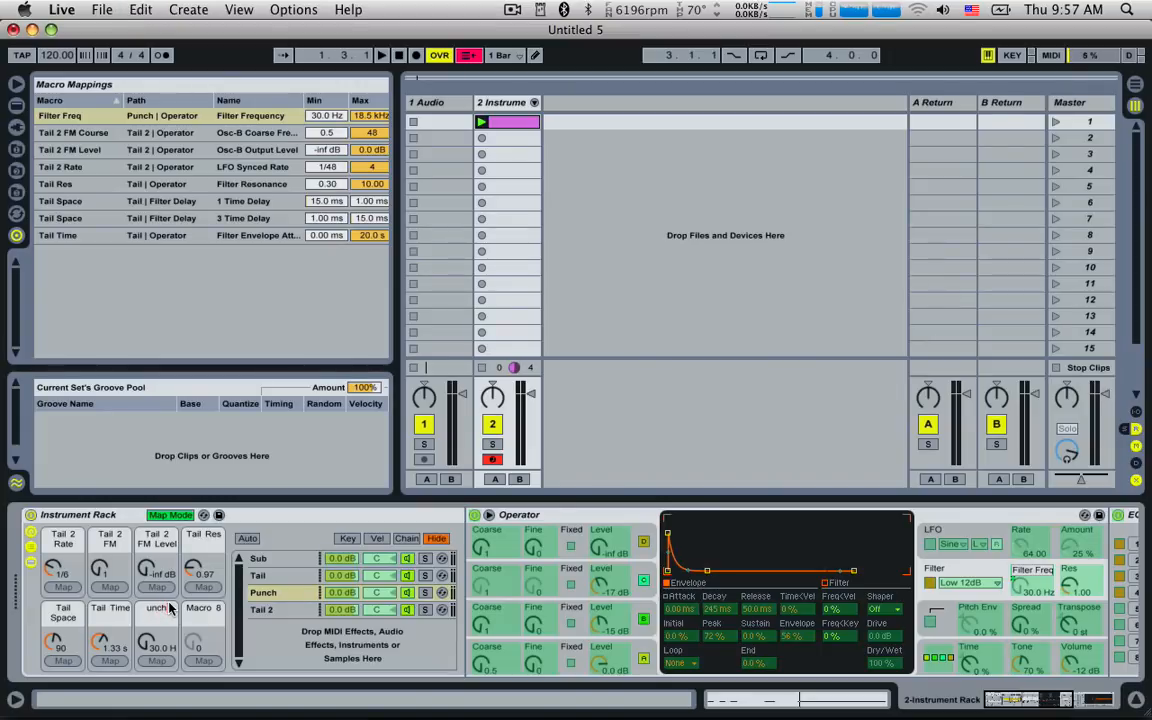
Step: Rename Macro 7 to Punch Filter and set it to 231 Hz
{"action": "left_click", "coordinate": [169, 603]}
{"action": "type", "text": "Punch Filter"}
{"action": "key", "text": "Return"}
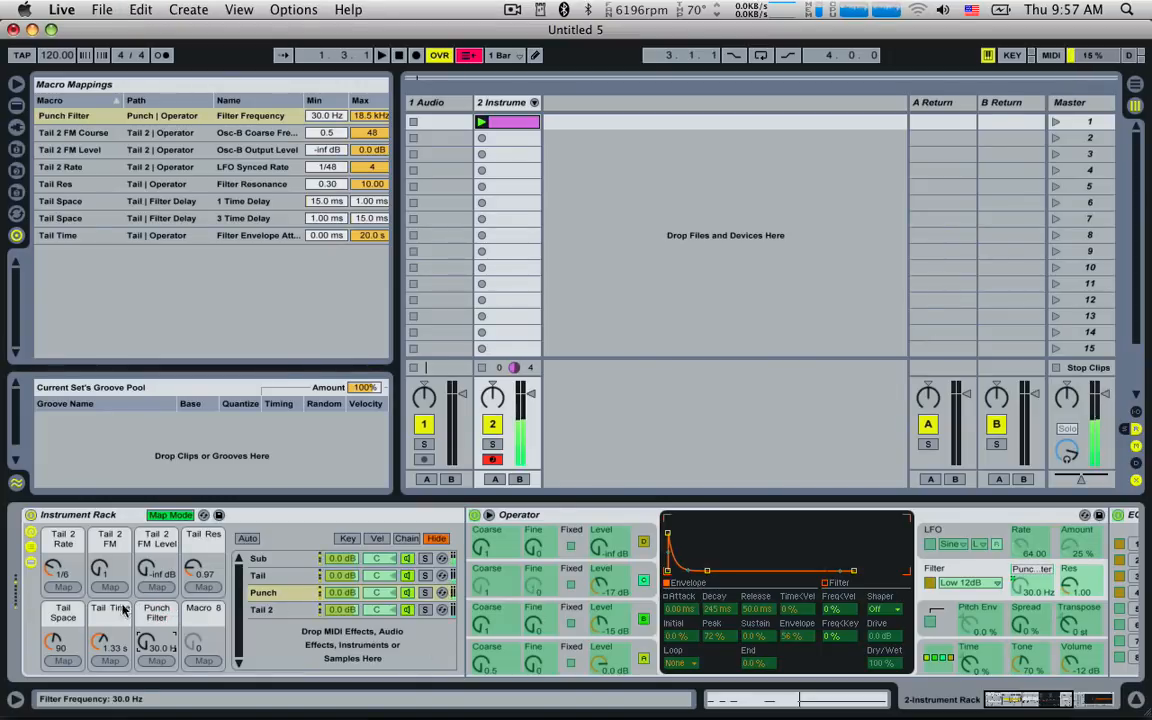
{"action": "left_click_drag", "start_coordinate": [146, 638], "coordinate": [146, 618]}
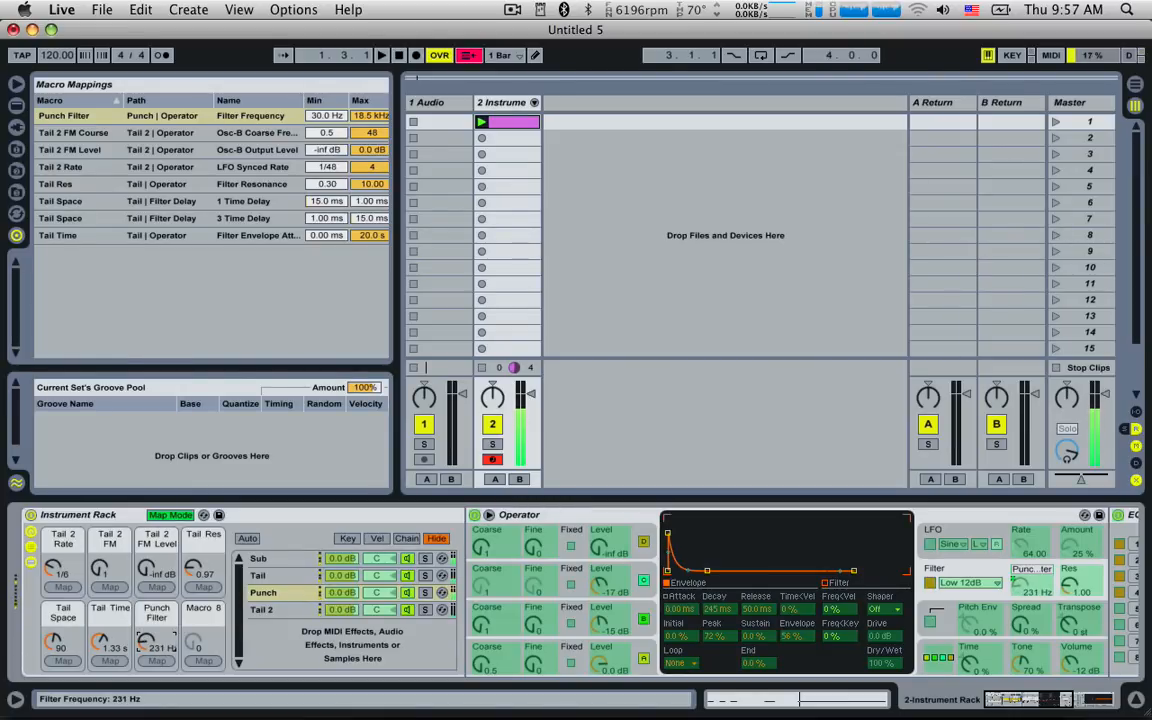
Step: Map the Punch Operator's oscillator B level to Macro 8 and rename the macro to Punch White
{"action": "left_click", "coordinate": [592, 626]}
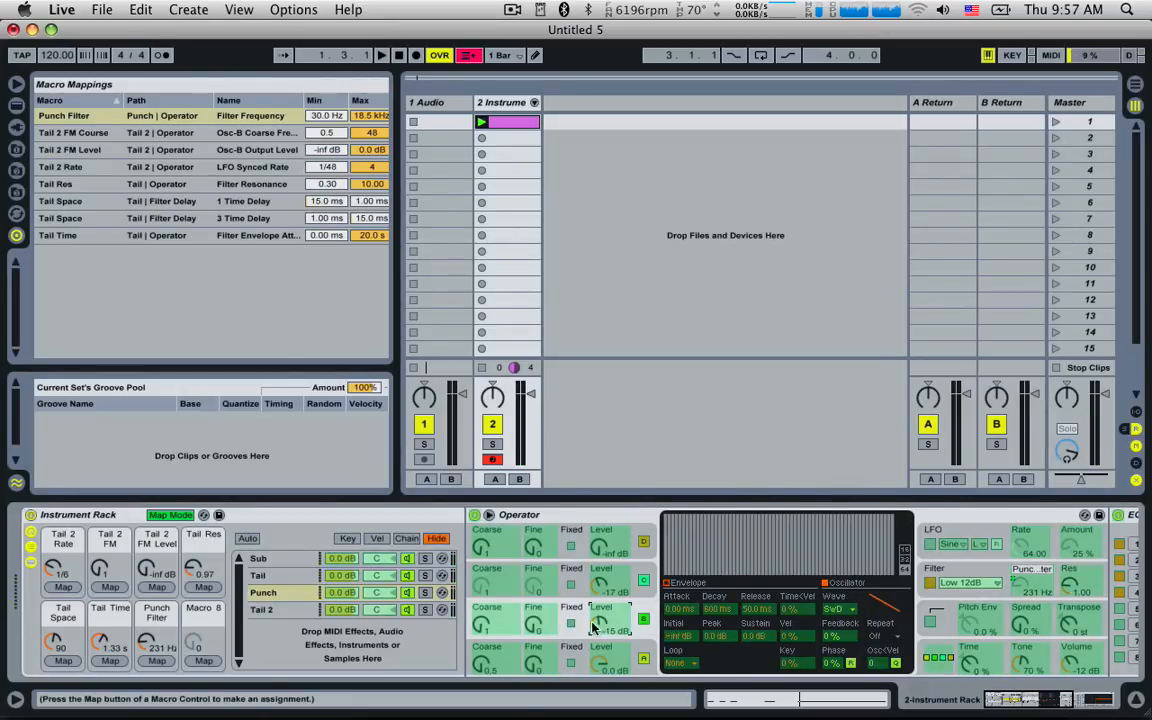
{"action": "left_click", "coordinate": [204, 660]}
{"action": "left_click", "coordinate": [170, 514]}
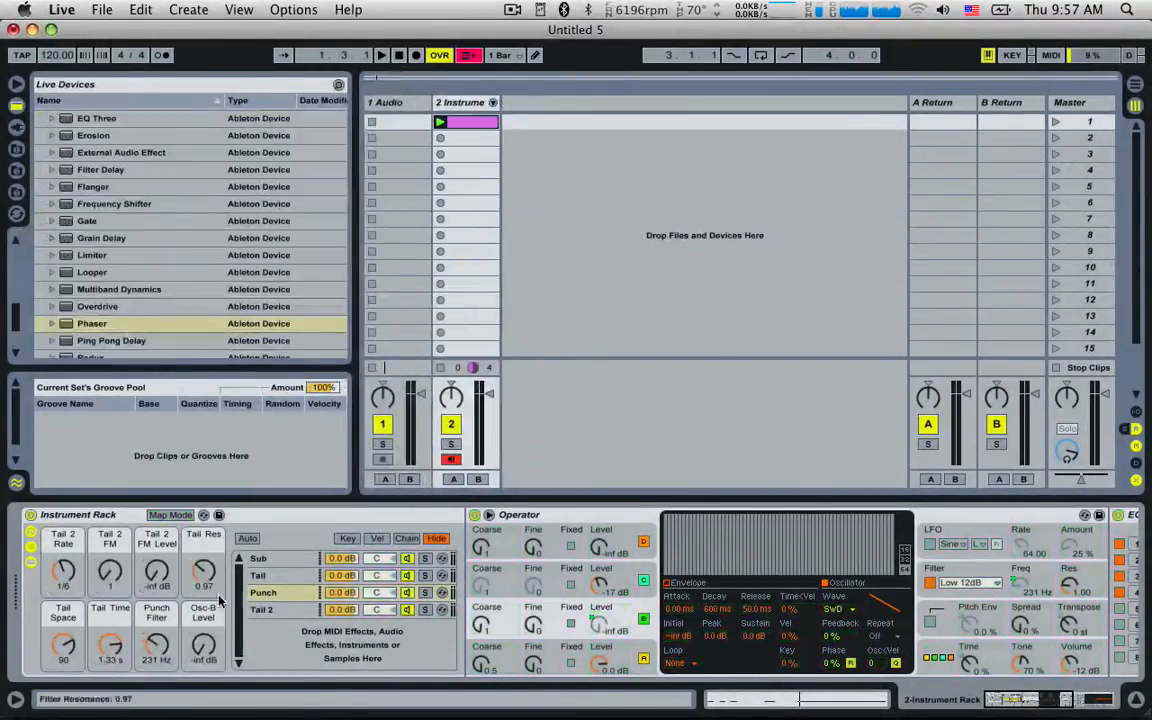
{"action": "key", "text": "super+r"}
{"action": "type", "text": "O"}
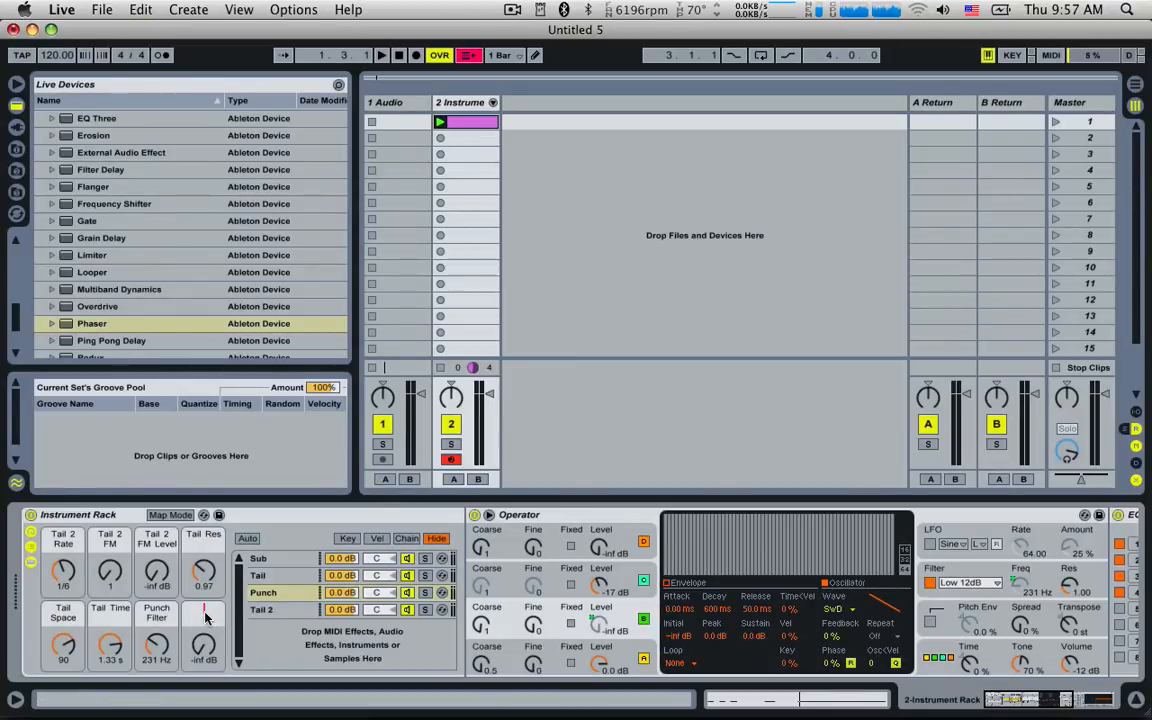
{"action": "type", "text": "Punch White"}
{"action": "key", "text": "Return"}
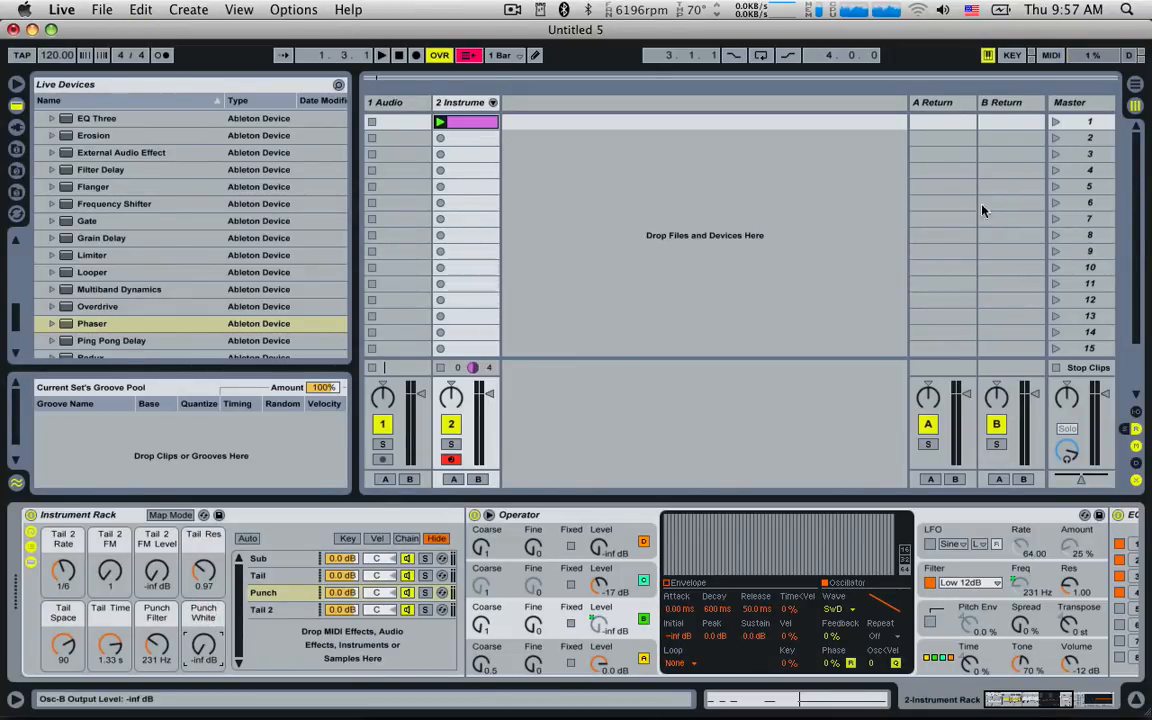
Step: Extend the bass clip's loop length to 4 bars and copy its note pattern to the start of bar 2
{"action": "double_click", "coordinate": [465, 121]}
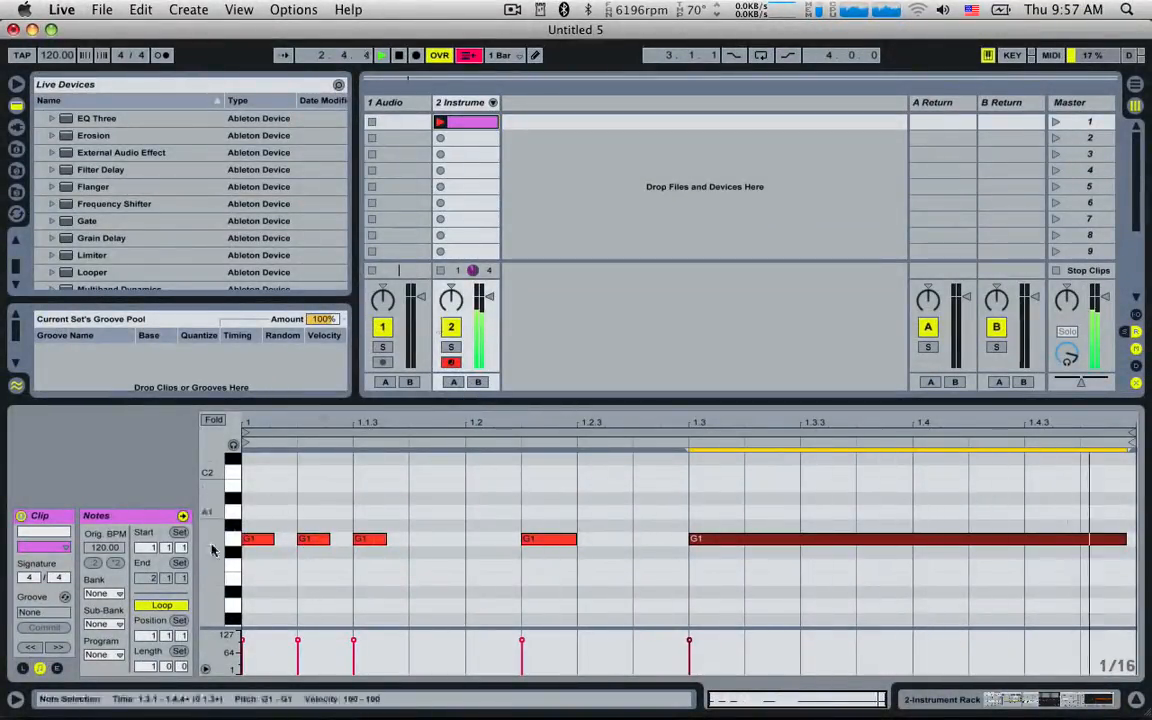
{"action": "left_click_drag", "start_coordinate": [153, 666], "coordinate": [153, 643]}
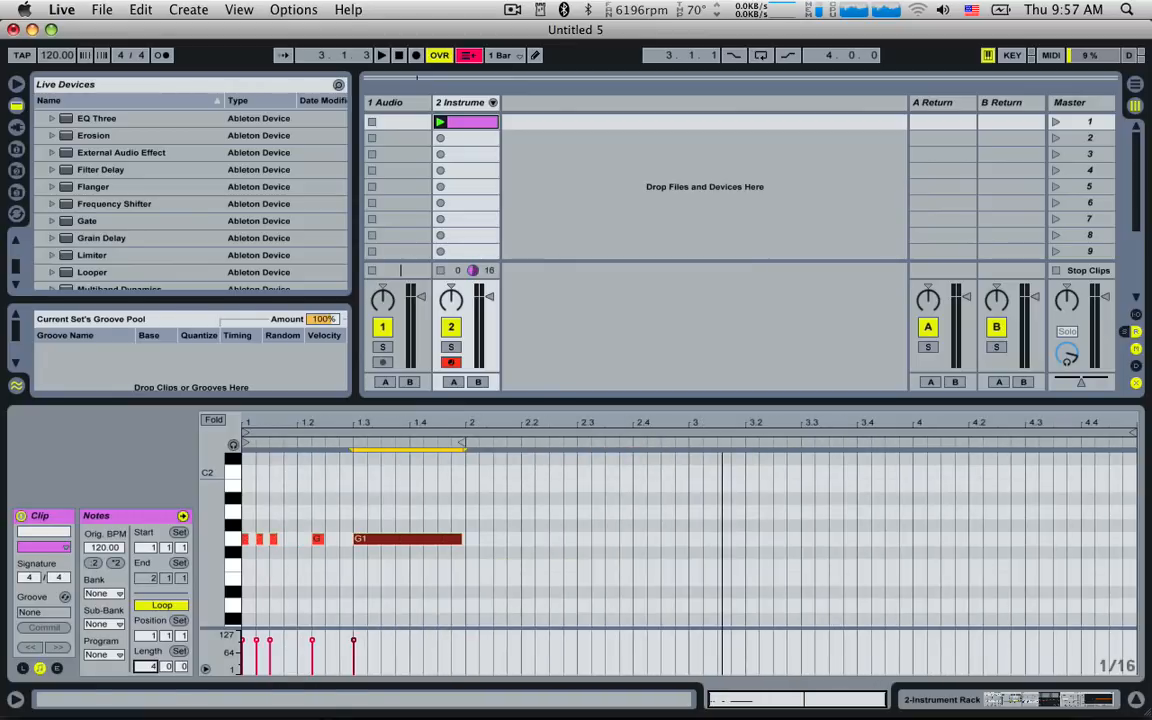
{"action": "key", "text": "super+a"}
{"action": "key", "text": "super+d"}
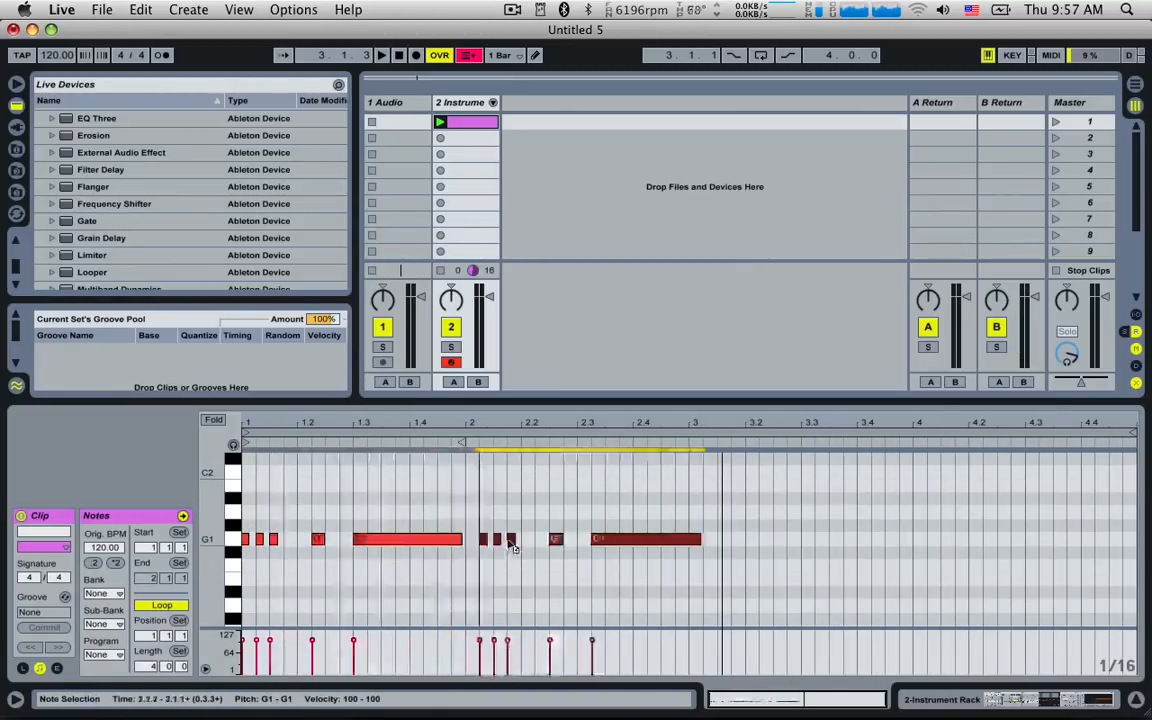
{"action": "left_click_drag", "start_coordinate": [511, 545], "coordinate": [497, 541]}
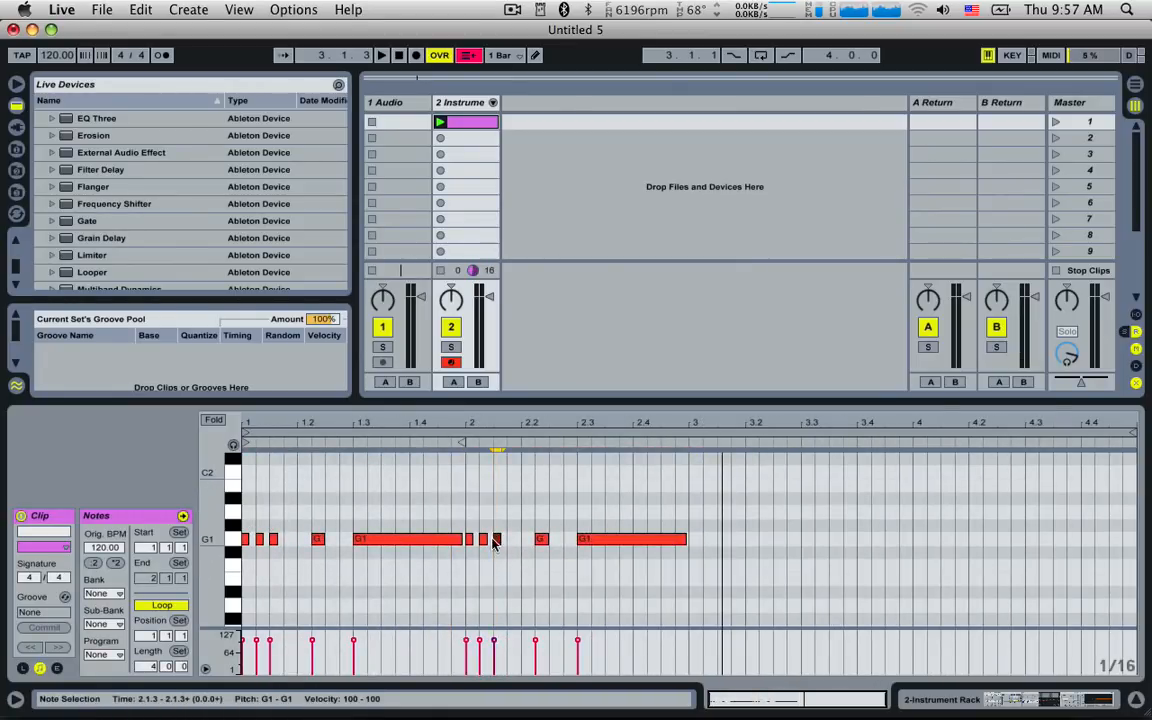
Step: Rework the short notes in bar 2 into pairs: G2 from 2.1.3, F1 from 2.2.1 and F2 from 2.2.3
{"action": "left_click_drag", "start_coordinate": [497, 541], "coordinate": [500, 472]}
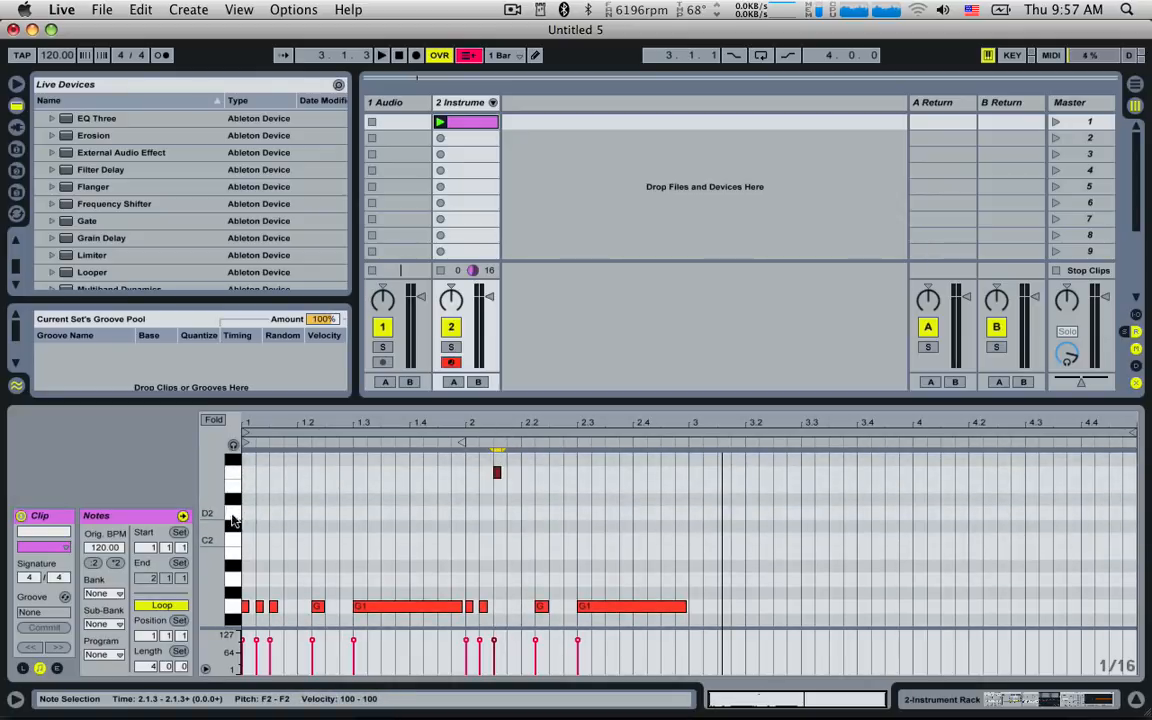
{"action": "left_click_drag", "start_coordinate": [212, 516], "coordinate": [190, 515]}
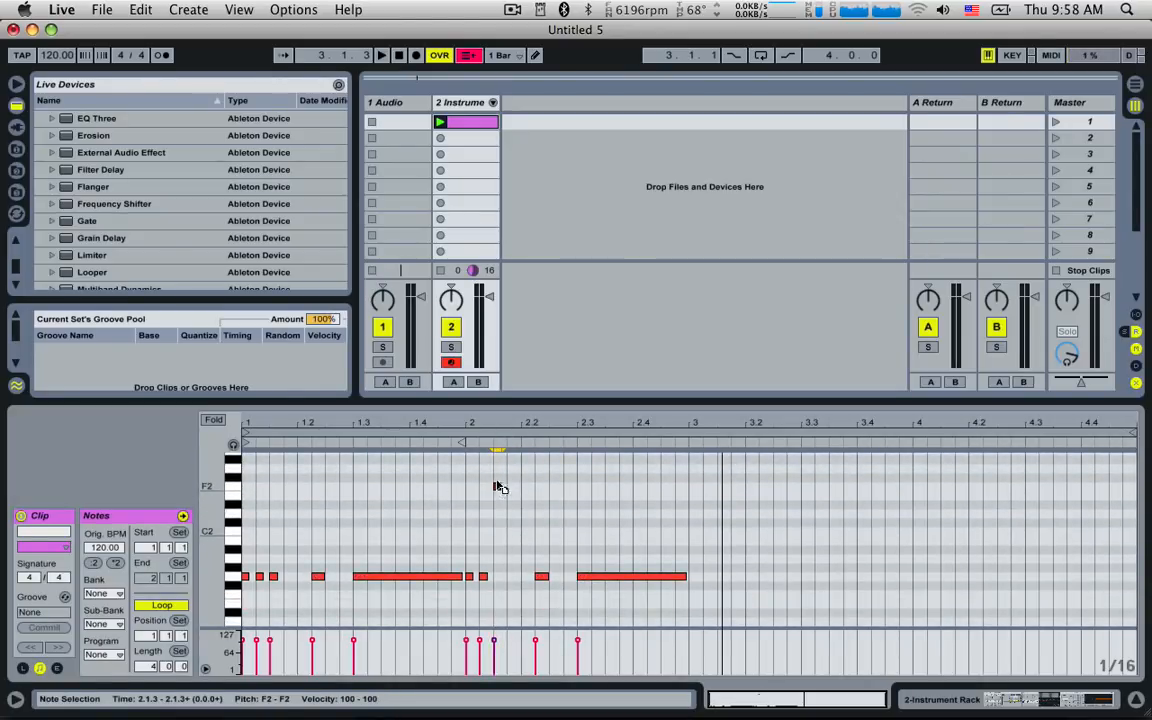
{"action": "mouse_move", "coordinate": [497, 482]}
{"action": "left_mouse_down"}
{"action": "mouse_move", "coordinate": [499, 467]}
{"action": "mouse_move", "coordinate": [513, 472]}
{"action": "mouse_move", "coordinate": [545, 604]}
{"action": "left_mouse_up"}
{"action": "left_click", "coordinate": [560, 489]}
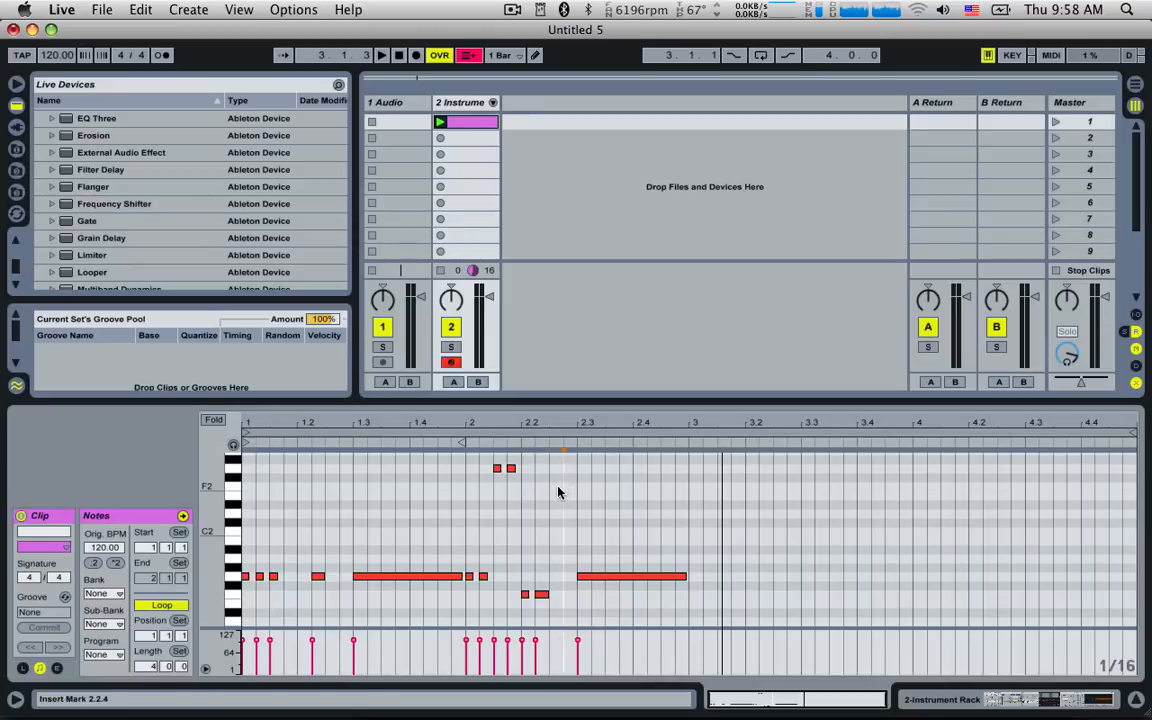
{"action": "double_click", "coordinate": [559, 488]}
{"action": "double_click", "coordinate": [573, 487]}
{"action": "mouse_move", "coordinate": [586, 468]}
{"action": "left_mouse_down"}
{"action": "mouse_move", "coordinate": [550, 489]}
{"action": "mouse_move", "coordinate": [571, 487]}
{"action": "left_mouse_up"}
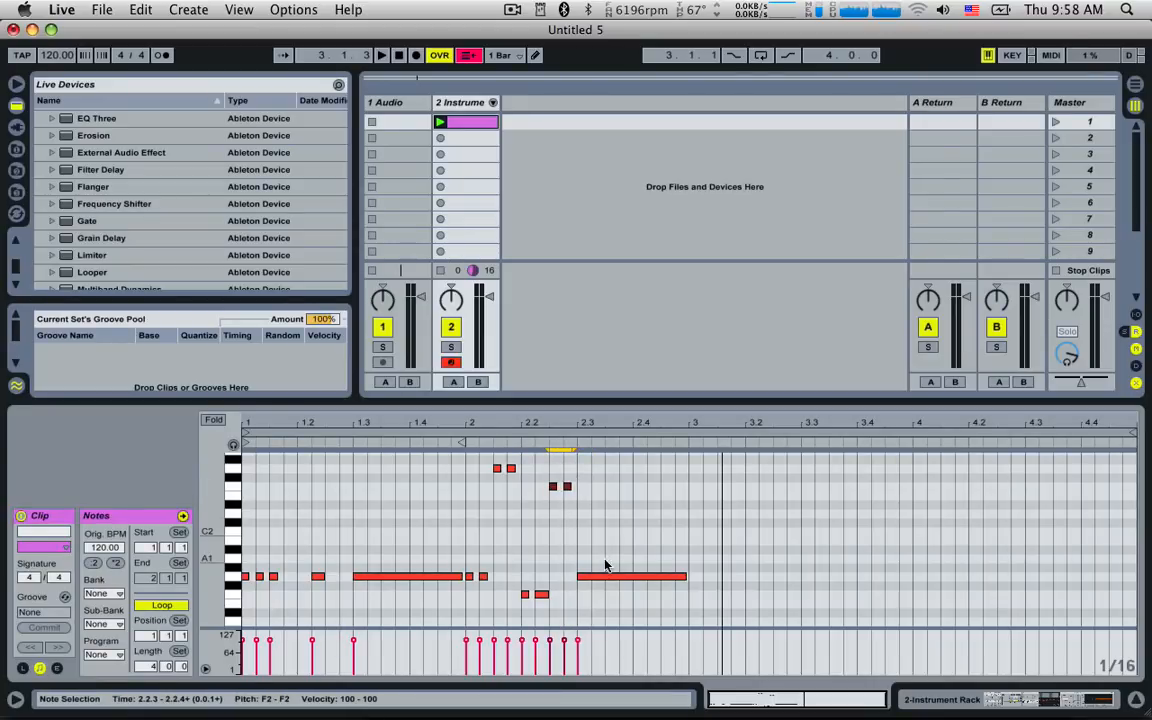
Step: Raise the long note at 2.3 to A#1 and lengthen it to the end of bar 4
{"action": "left_click_drag", "start_coordinate": [600, 577], "coordinate": [604, 549]}
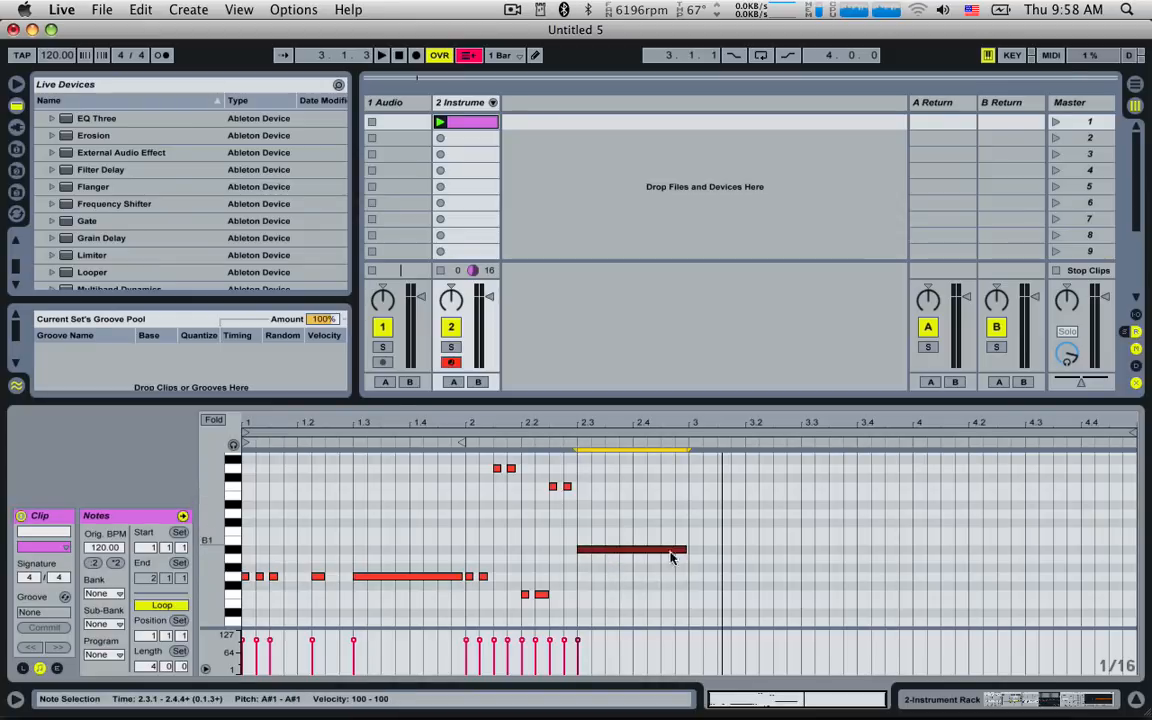
{"action": "left_click_drag", "start_coordinate": [147, 666], "coordinate": [147, 667]}
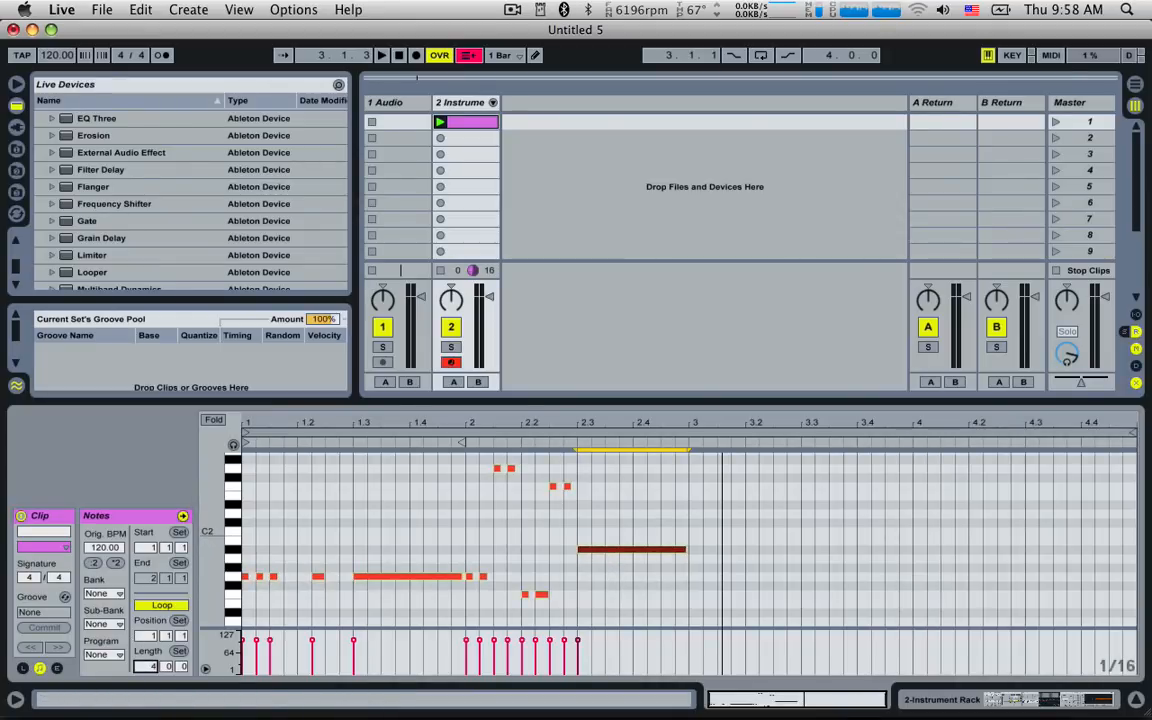
{"action": "double_click", "coordinate": [686, 549]}
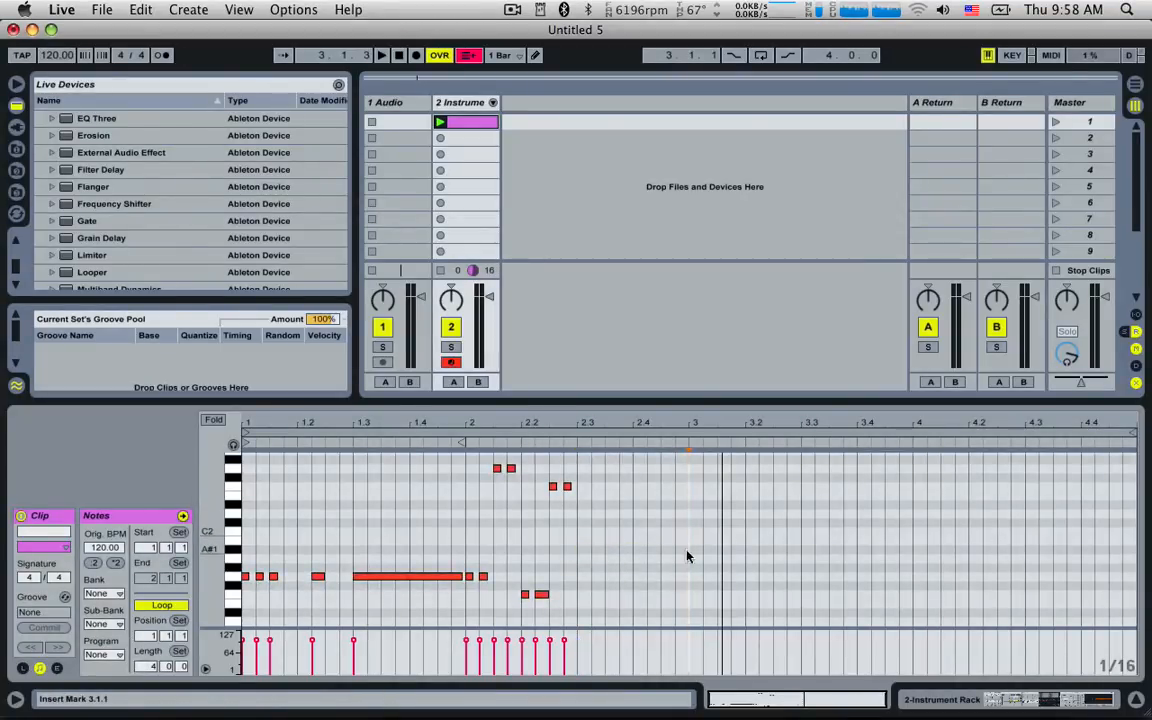
{"action": "key", "text": "super+z"}
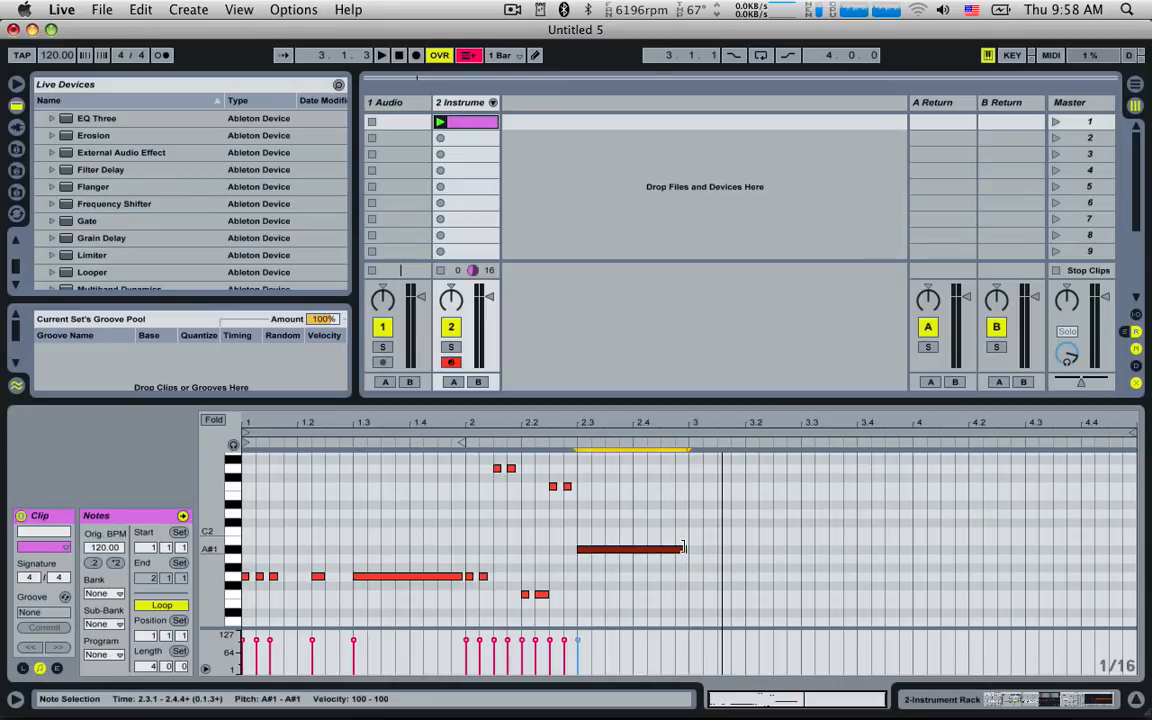
{"action": "left_click_drag", "start_coordinate": [683, 548], "coordinate": [1121, 549]}
Step: Play the clip while setting the Punch Filter macro to 329 Hz and trying out the Punch White macro
{"action": "key", "text": "space"}
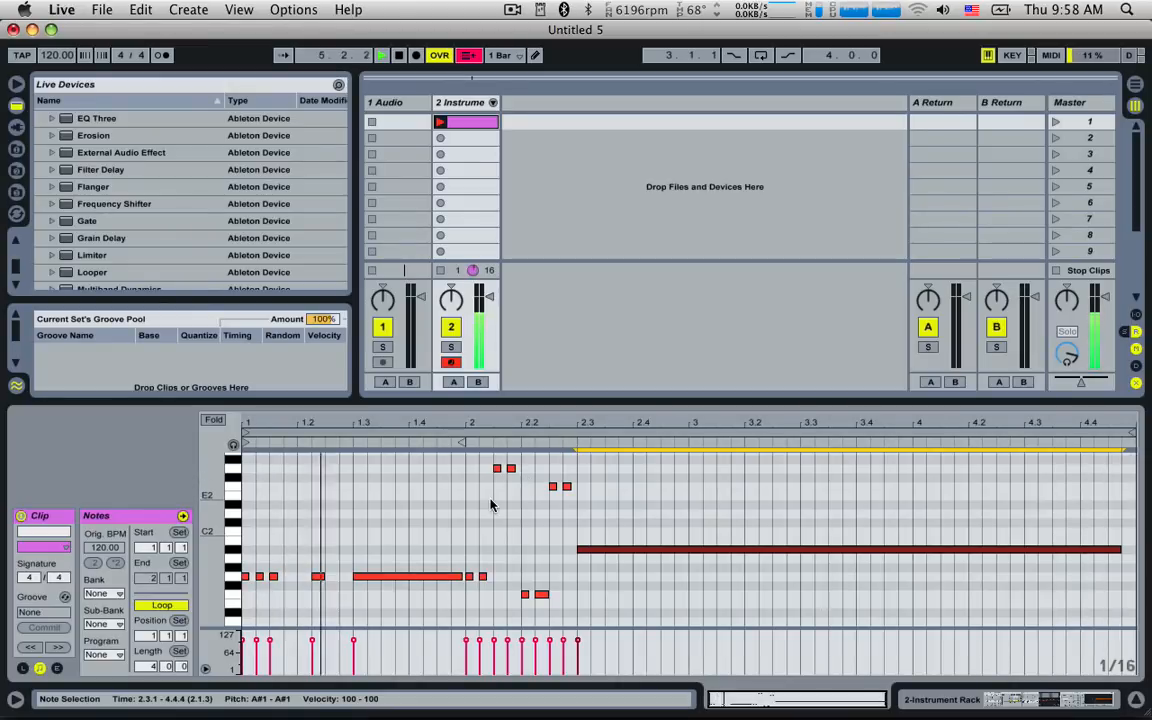
{"action": "left_click", "coordinate": [465, 104]}
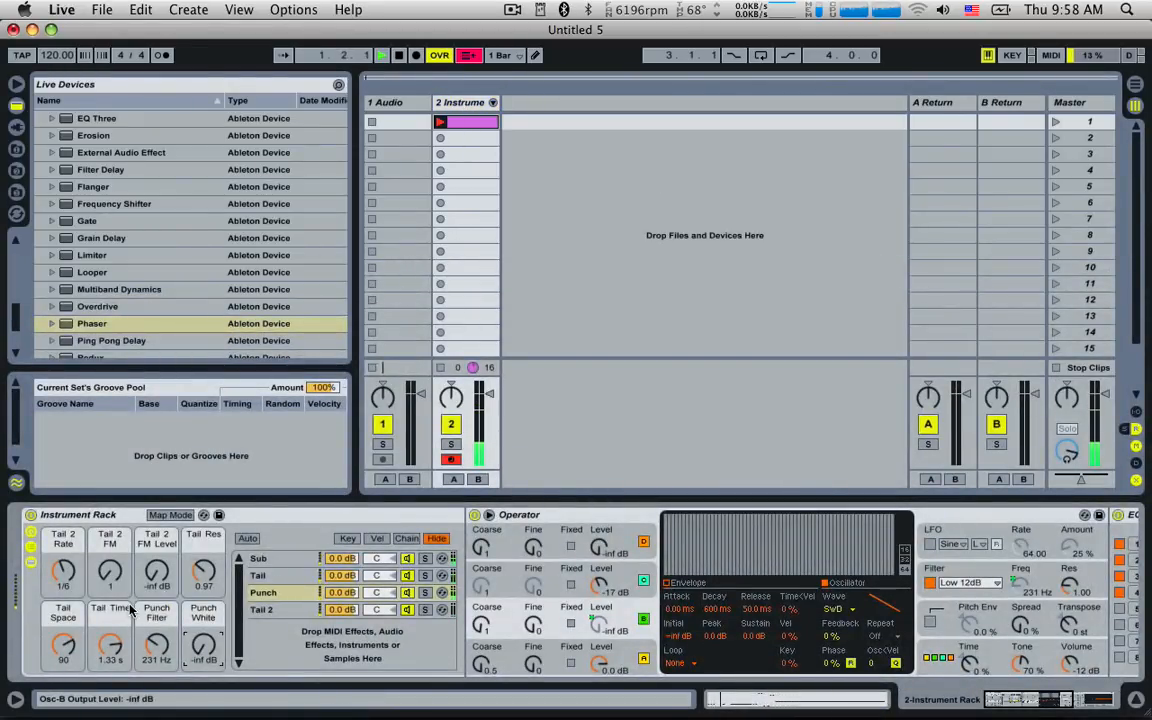
{"action": "left_click_drag", "start_coordinate": [148, 650], "coordinate": [148, 630]}
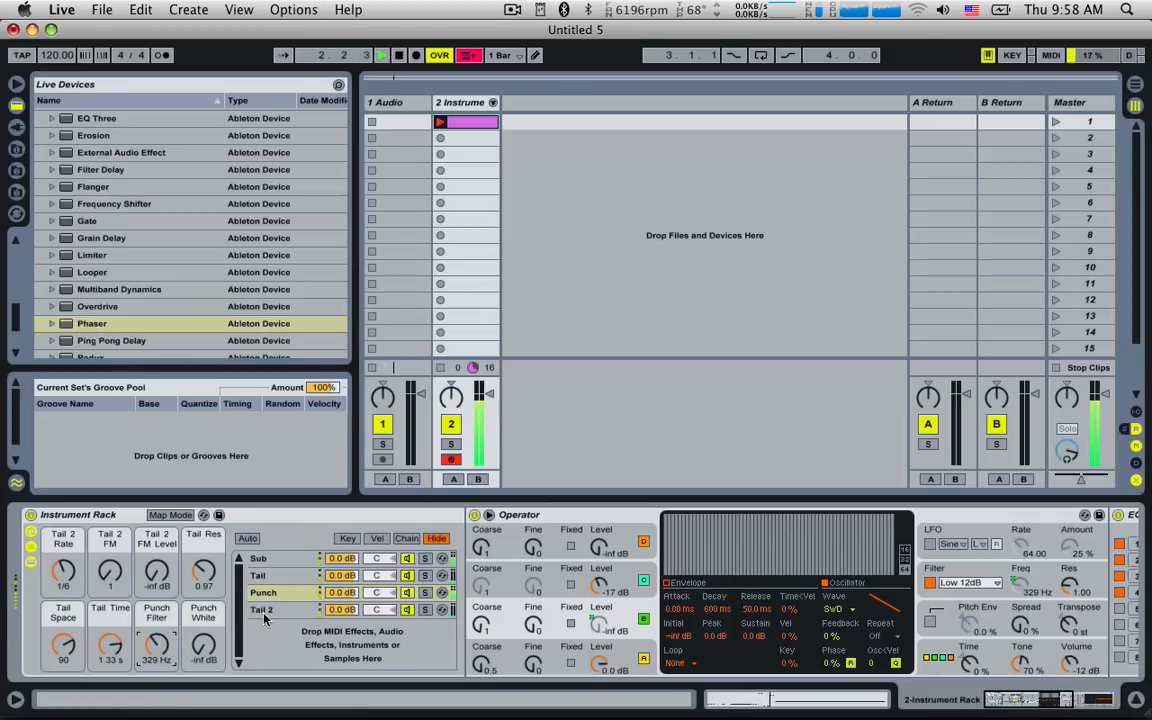
{"action": "left_click", "coordinate": [203, 645]}
{"action": "mouse_move", "coordinate": [208, 652]}
{"action": "left_mouse_down"}
{"action": "mouse_move", "coordinate": [208, 638]}
{"action": "mouse_move", "coordinate": [208, 660]}
{"action": "left_mouse_up"}
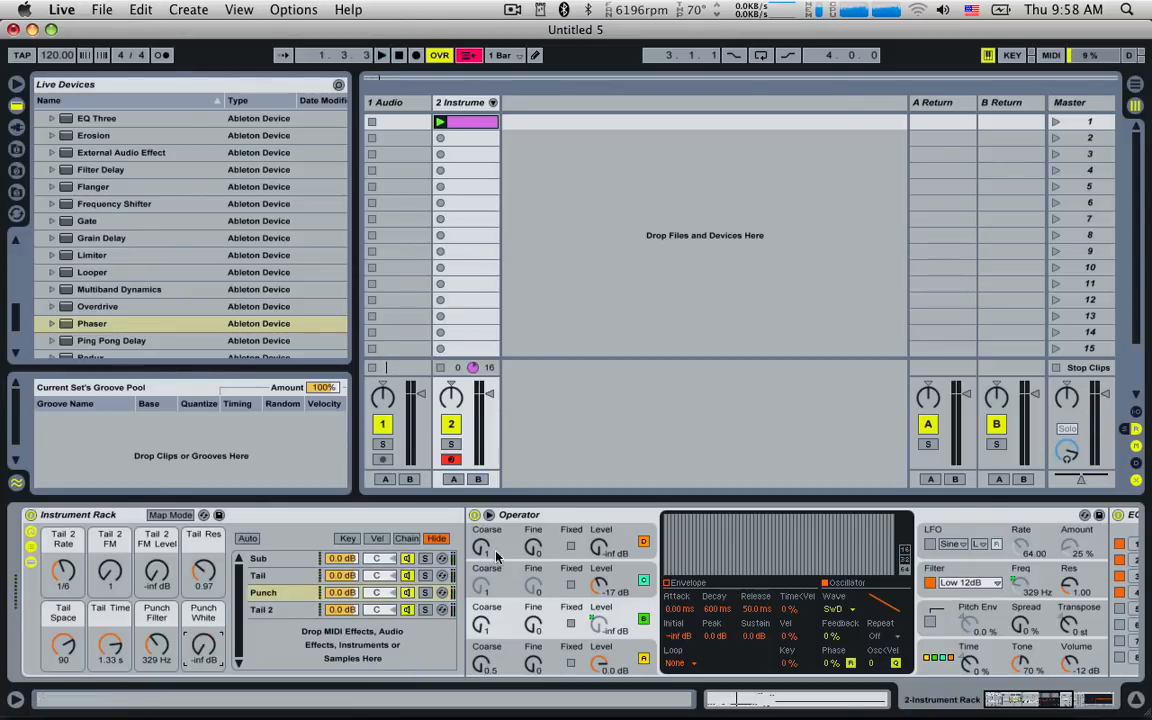
Step: Remove the Punch Operator's oscillator B level mapping and map its oscillator C level to the Punch White macro instead
{"action": "left_click", "coordinate": [505, 587]}
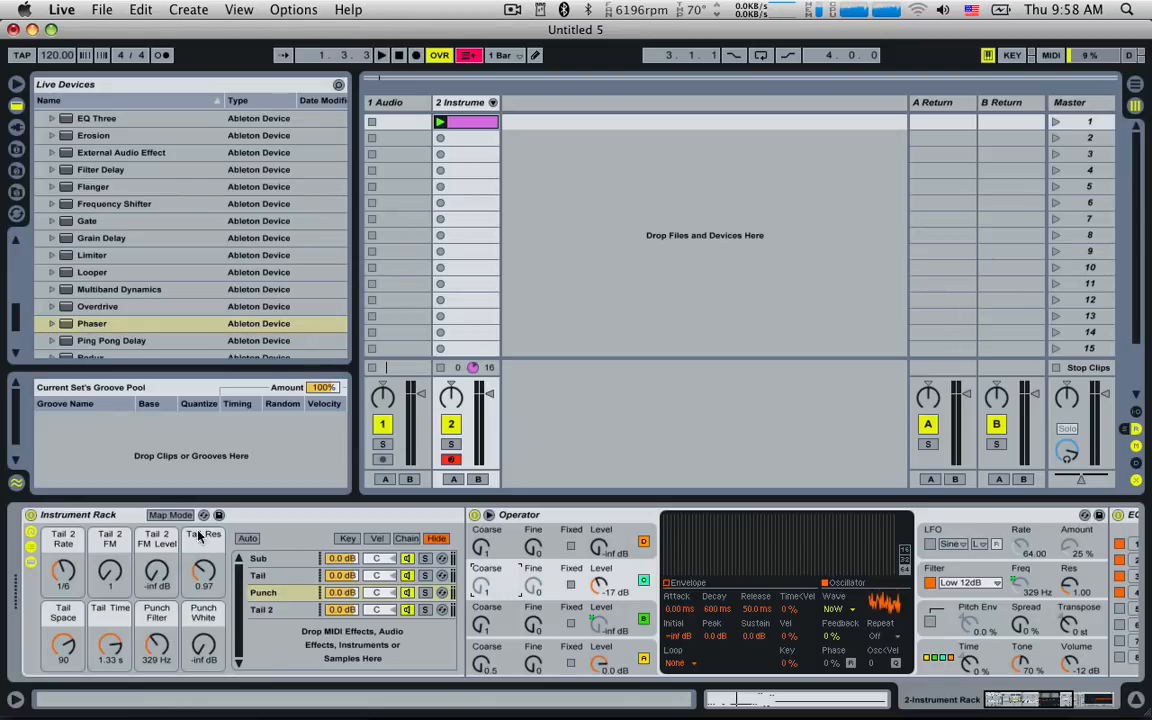
{"action": "left_click", "coordinate": [171, 515]}
{"action": "left_click", "coordinate": [611, 617]}
{"action": "key", "text": "Delete"}
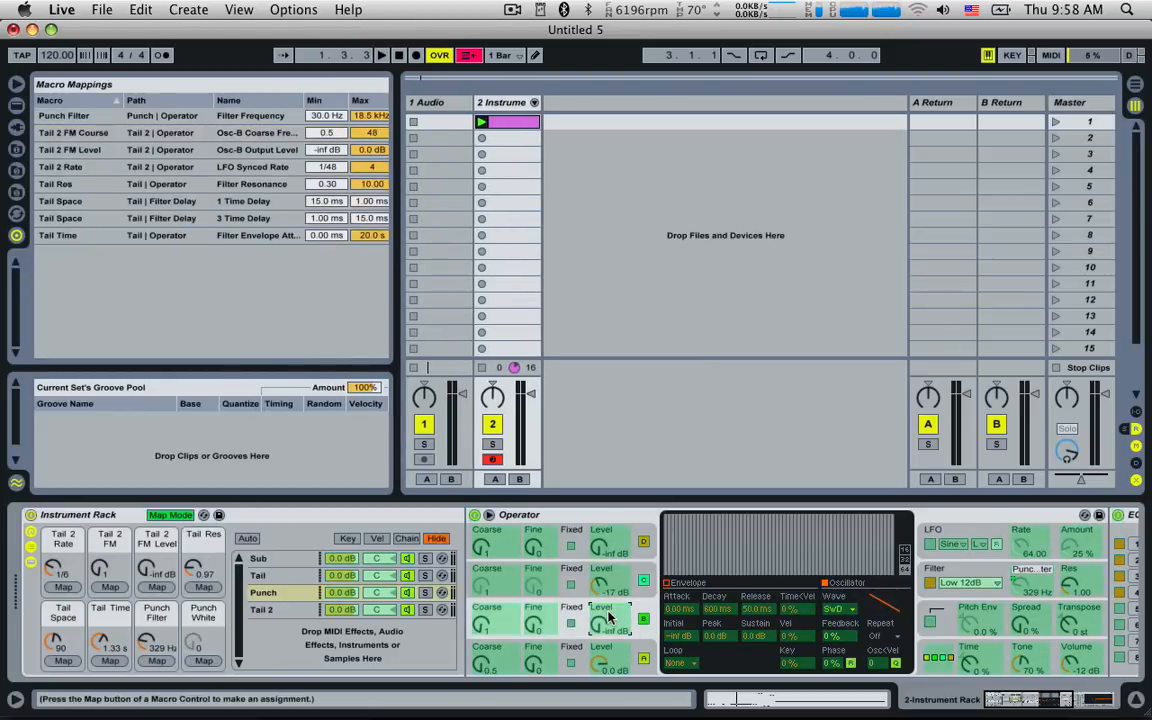
{"action": "left_click", "coordinate": [605, 592]}
{"action": "left_click", "coordinate": [202, 661]}
{"action": "left_click", "coordinate": [182, 516]}
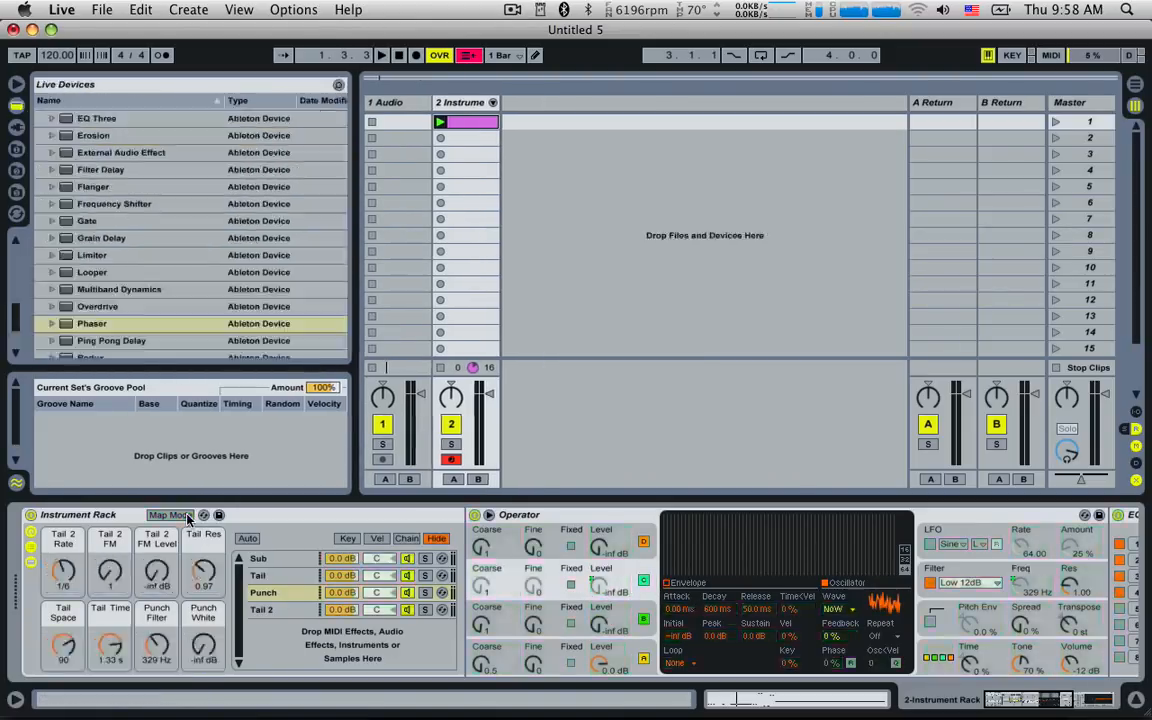
Step: Play the clip, briefly soloing the Punch chain, and raise the Punch Filter macro to 673 Hz
{"action": "key", "text": "space"}
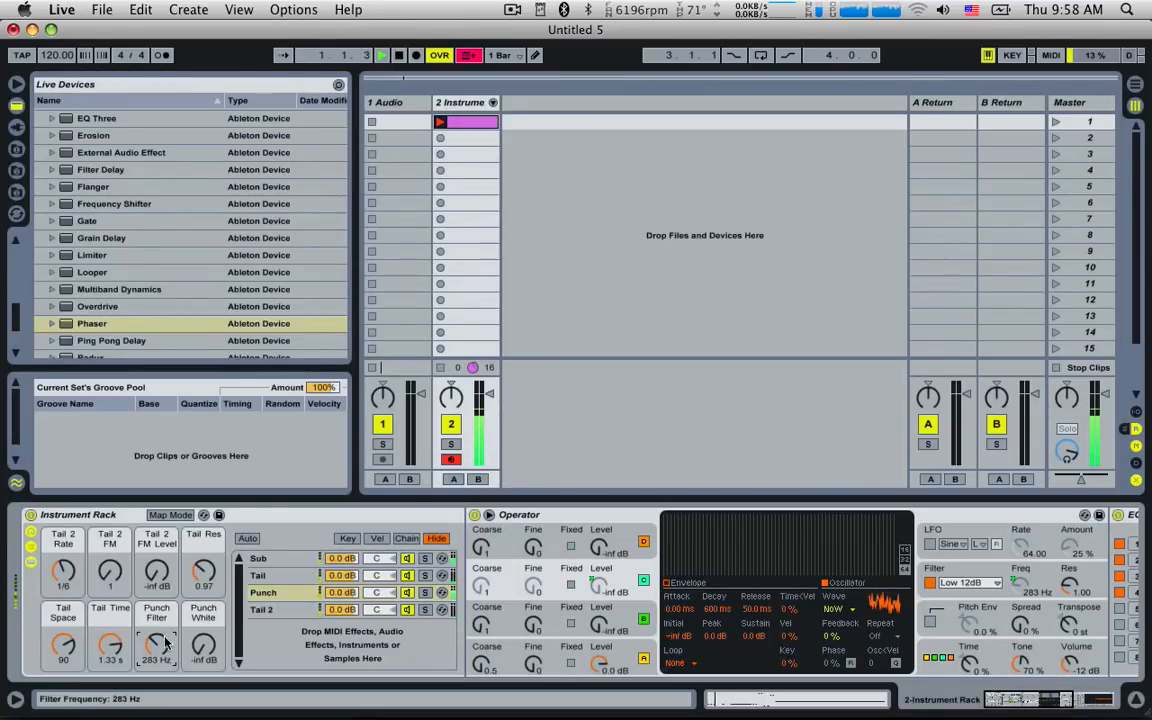
{"action": "left_click", "coordinate": [425, 592]}
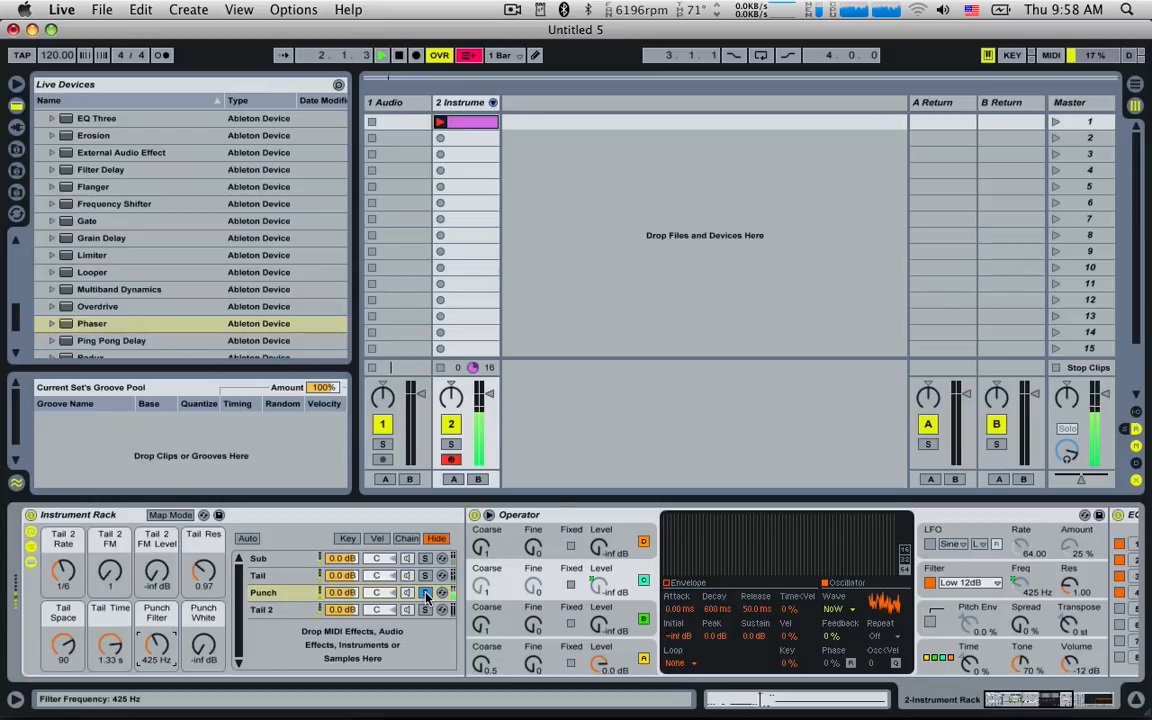
{"action": "left_click", "coordinate": [425, 593]}
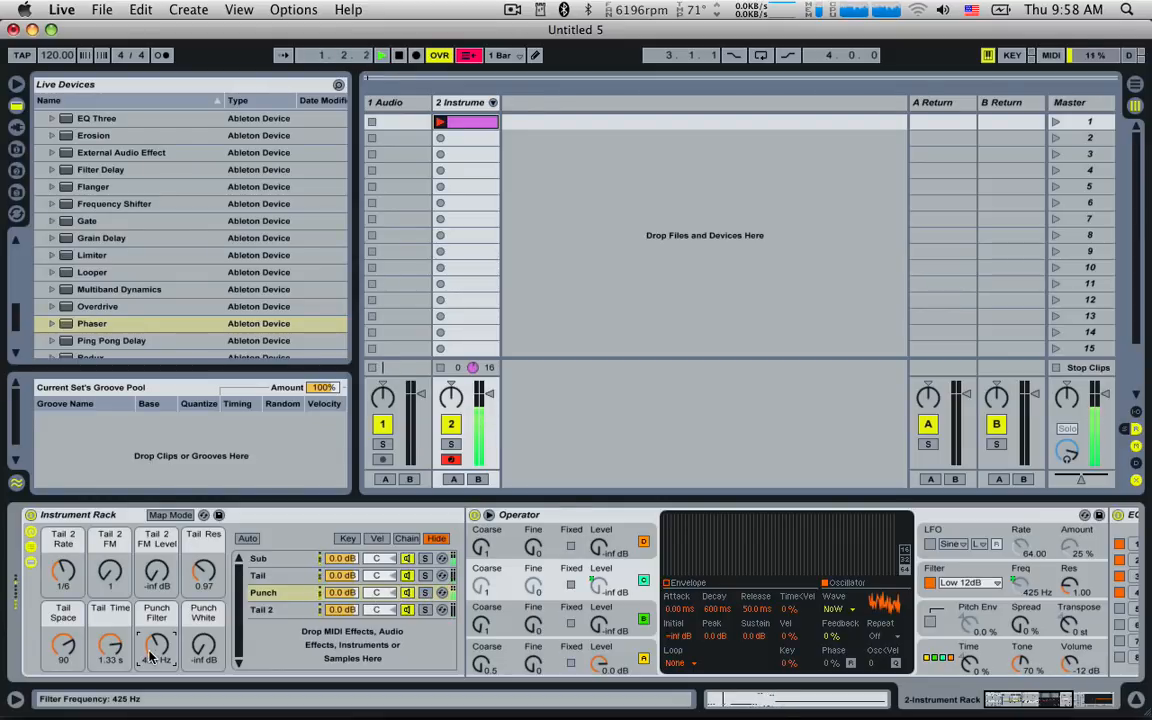
Step: Solo the Sub chain and set its Operator's pitch envelope amount to 29 % while playing the clip
{"action": "left_click", "coordinate": [425, 559]}
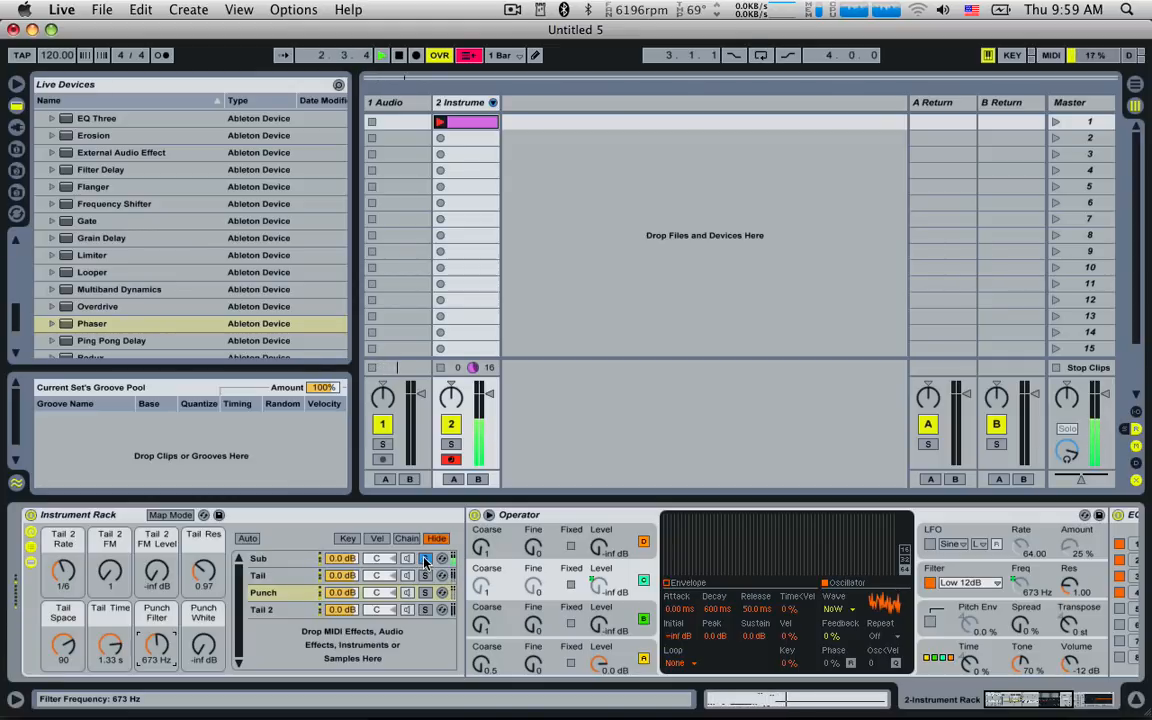
{"action": "left_click", "coordinate": [258, 558]}
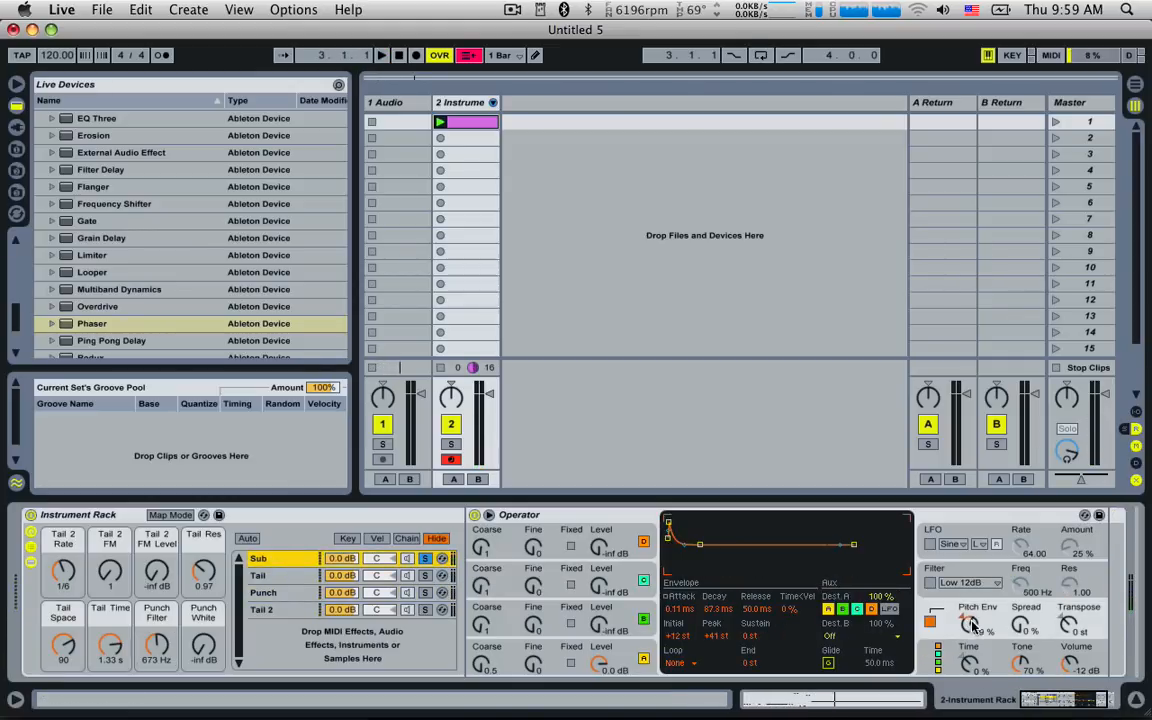
{"action": "key", "text": "space"}
{"action": "left_click_drag", "start_coordinate": [969, 624], "coordinate": [969, 637]}
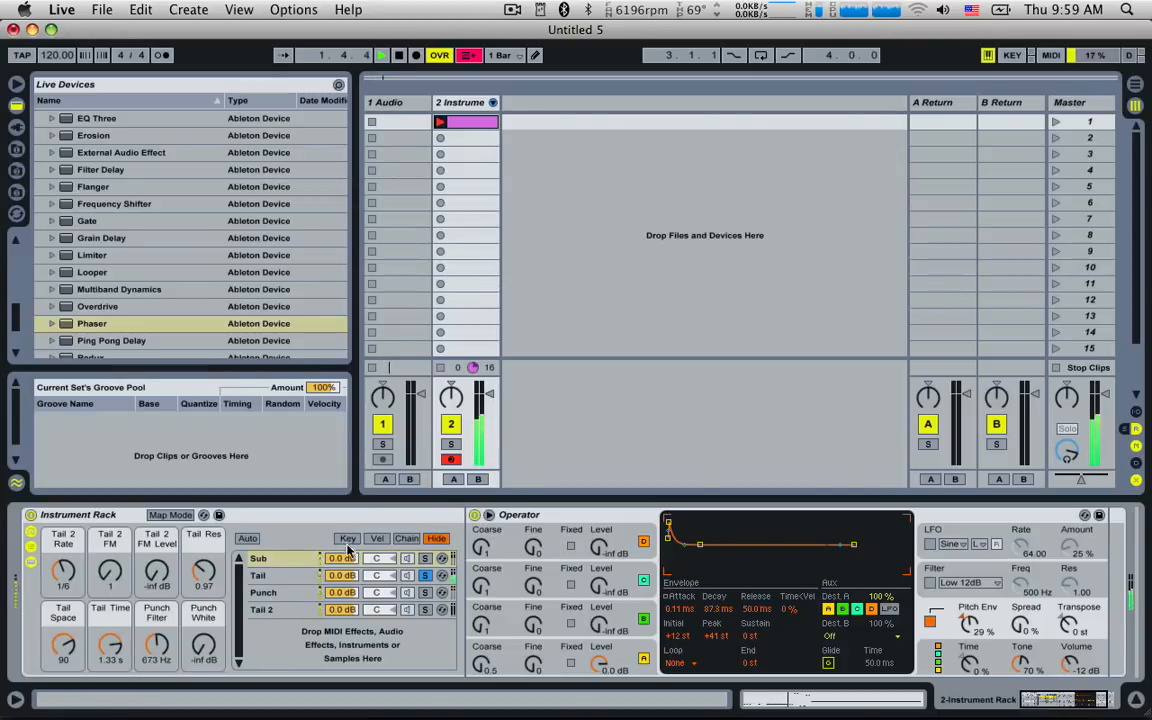
Step: Audition the soloed Punch chain and lower the Punch Filter macro to 365 Hz
{"action": "left_click", "coordinate": [274, 592]}
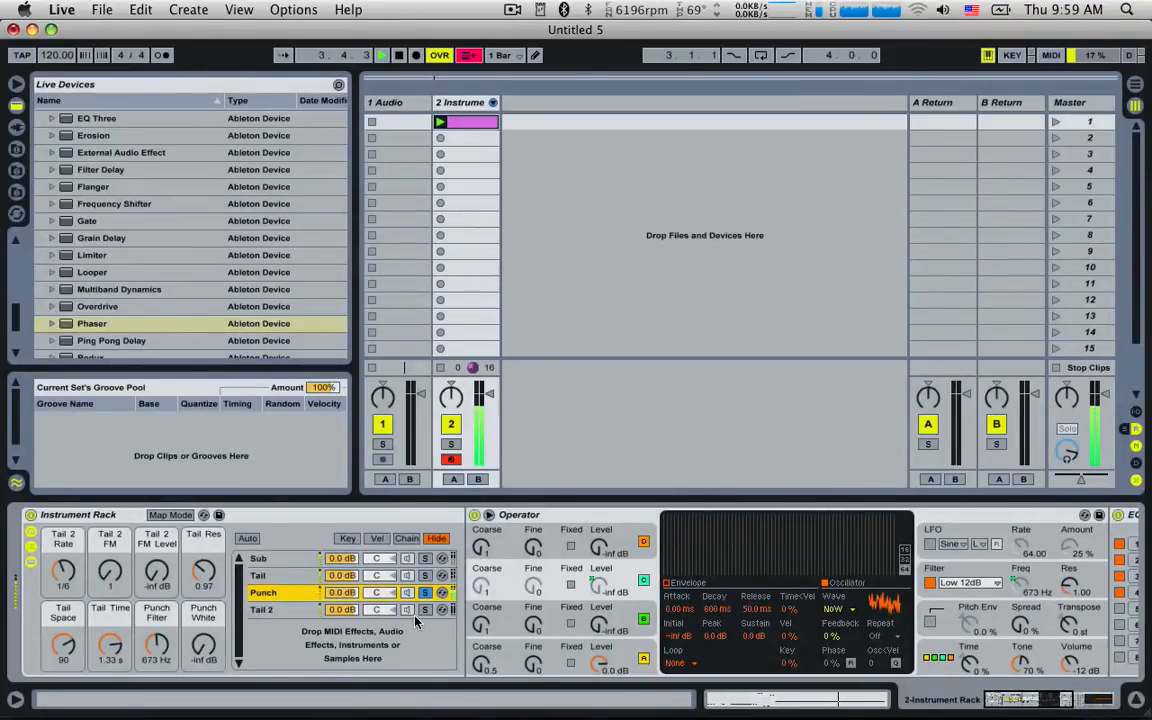
{"action": "mouse_move", "coordinate": [156, 645]}
{"action": "left_mouse_down"}
{"action": "mouse_move", "coordinate": [156, 684]}
{"action": "mouse_move", "coordinate": [156, 667]}
{"action": "left_mouse_up"}
{"action": "key", "text": "space"}
Step: Shape the Punch chain's EQ Eight with band 2 at 417 Hz and 4.92 dB, a band 3 dip, and band 4 at 3.53 kHz and 11.8 dB
{"action": "left_click_drag", "start_coordinate": [1035, 696], "coordinate": [1075, 694]}
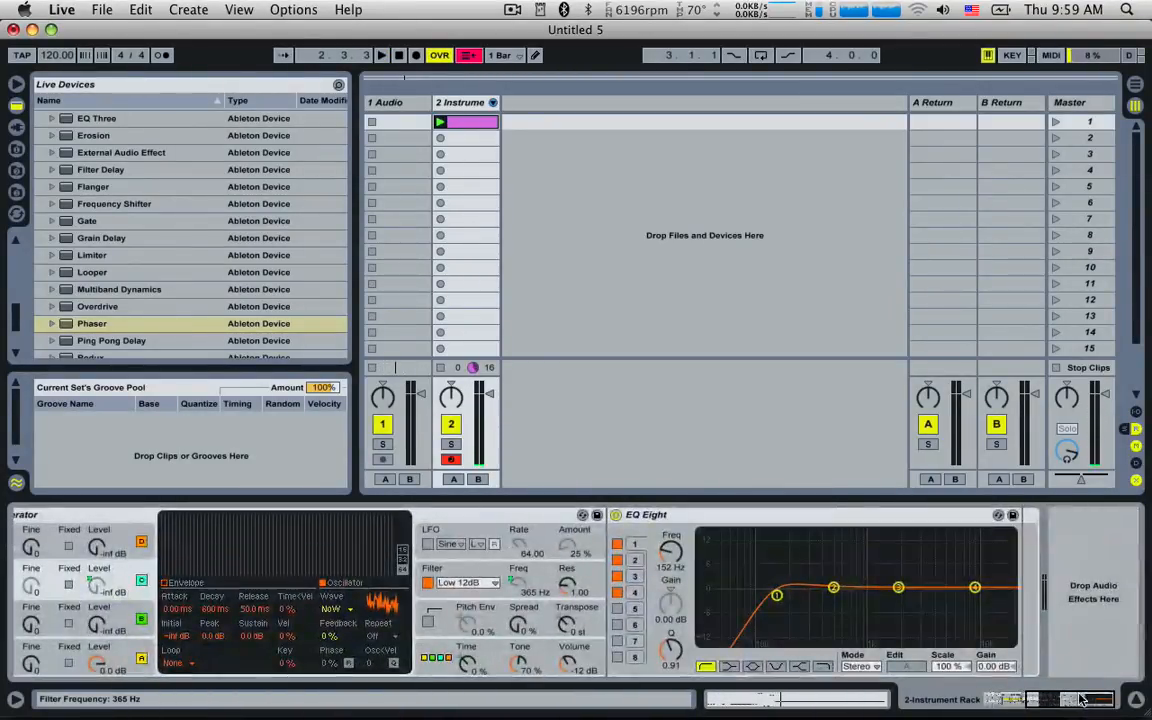
{"action": "left_click_drag", "start_coordinate": [832, 587], "coordinate": [903, 548]}
{"action": "key", "text": "space"}
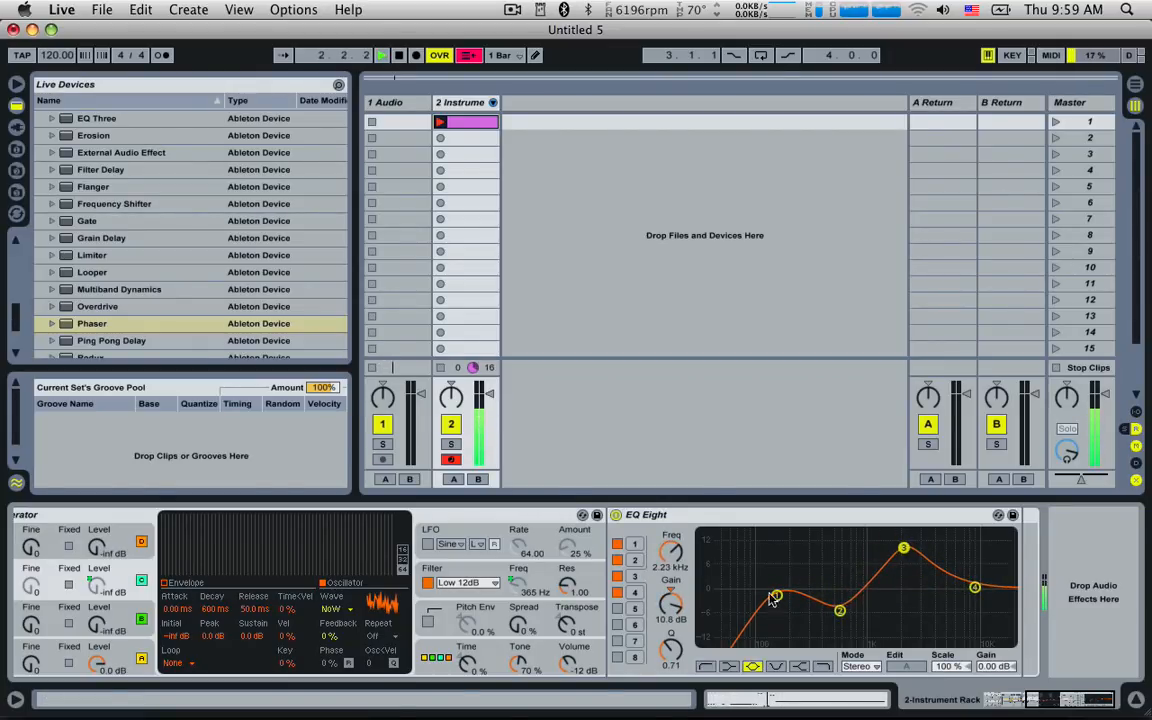
{"action": "left_click_drag", "start_coordinate": [779, 597], "coordinate": [767, 595]}
{"action": "left_click_drag", "start_coordinate": [838, 610], "coordinate": [803, 590]}
{"action": "left_click_drag", "start_coordinate": [904, 549], "coordinate": [824, 569]}
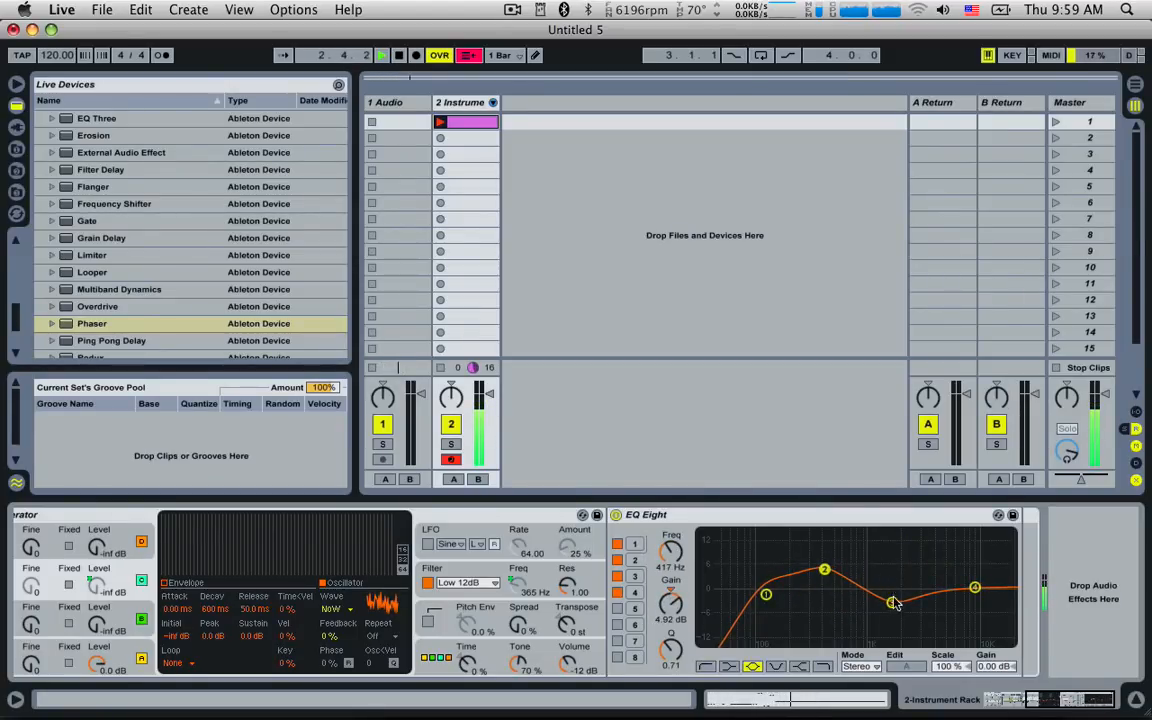
{"action": "left_click_drag", "start_coordinate": [894, 604], "coordinate": [867, 614]}
{"action": "left_click_drag", "start_coordinate": [960, 553], "coordinate": [925, 544]}
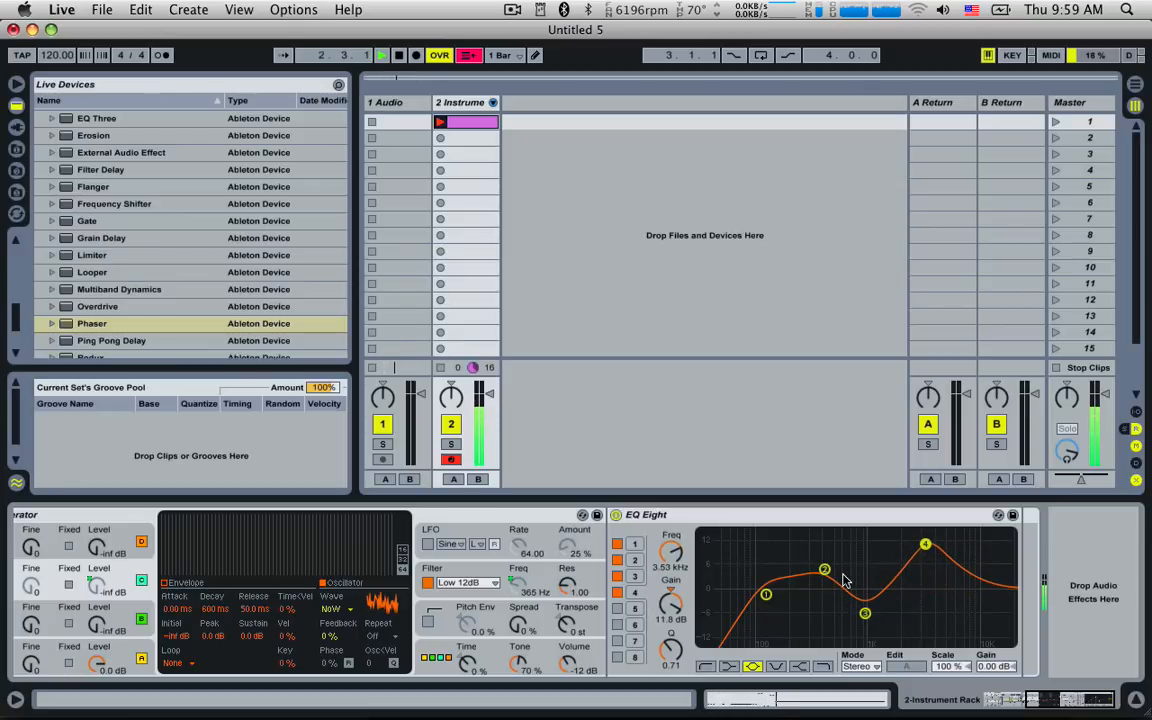
Step: Refine the Punch EQ: band 2 to 301 Hz and 8.11 dB, band 3 to 1.31 kHz and -4.92 dB, band 4 to 4.03 kHz and 11.1 dB
{"action": "left_click_drag", "start_coordinate": [825, 570], "coordinate": [837, 566]}
{"action": "left_click_drag", "start_coordinate": [864, 613], "coordinate": [878, 605]}
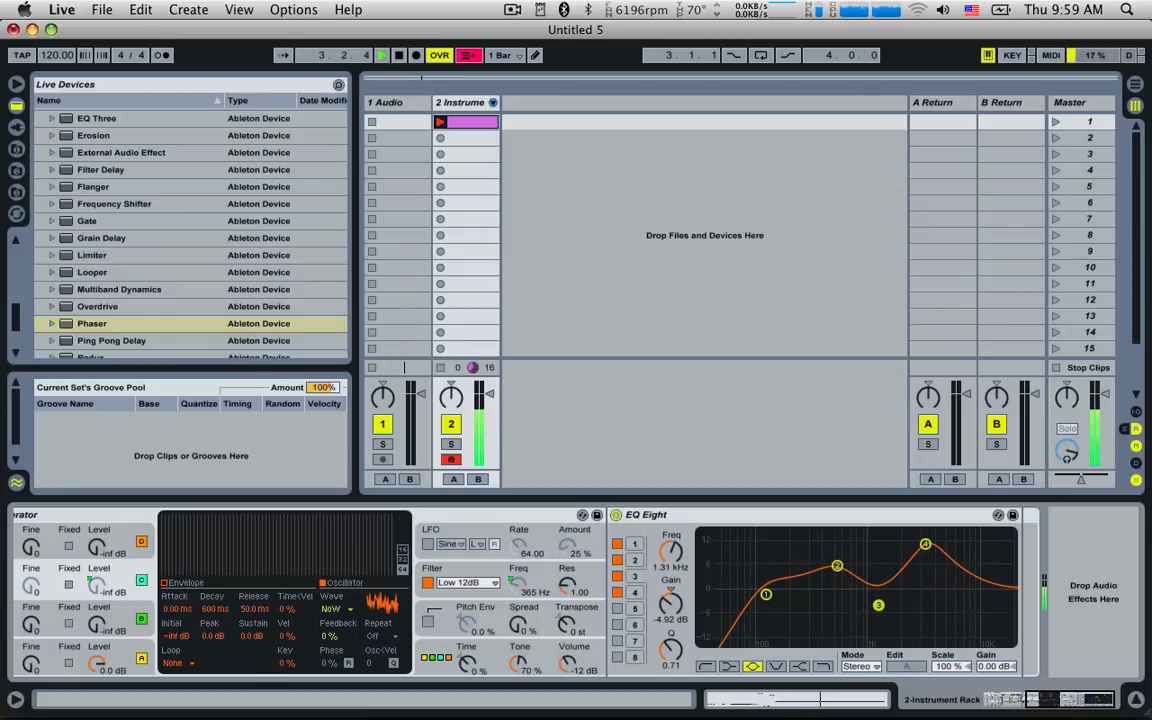
{"action": "left_click_drag", "start_coordinate": [837, 566], "coordinate": [808, 556]}
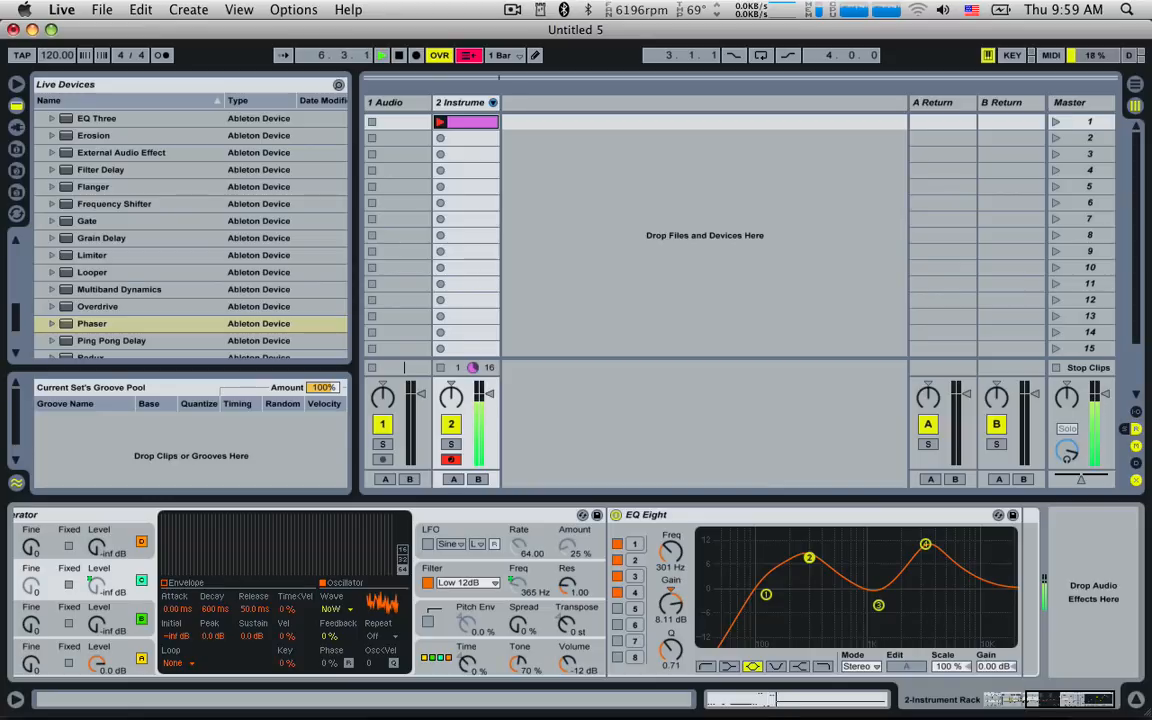
{"action": "left_click", "coordinate": [925, 544]}
{"action": "left_click_drag", "start_coordinate": [927, 546], "coordinate": [931, 547]}
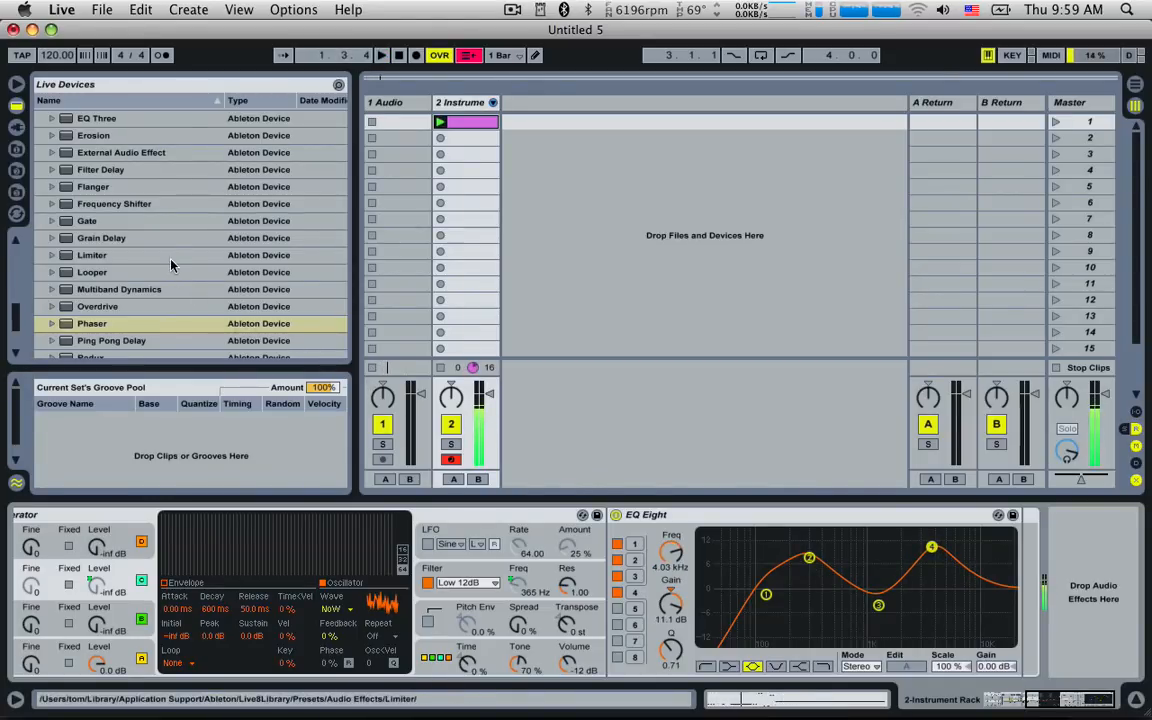
Step: Add a Chorus after the Punch EQ with 24 % Dry/Wet, 0.67 ms modulation at 0.67 Hz and 8.3 % feedback, and compare it bypassed
{"action": "scroll", "coordinate": [171, 264], "scroll_direction": "up", "scroll_amount": 5}
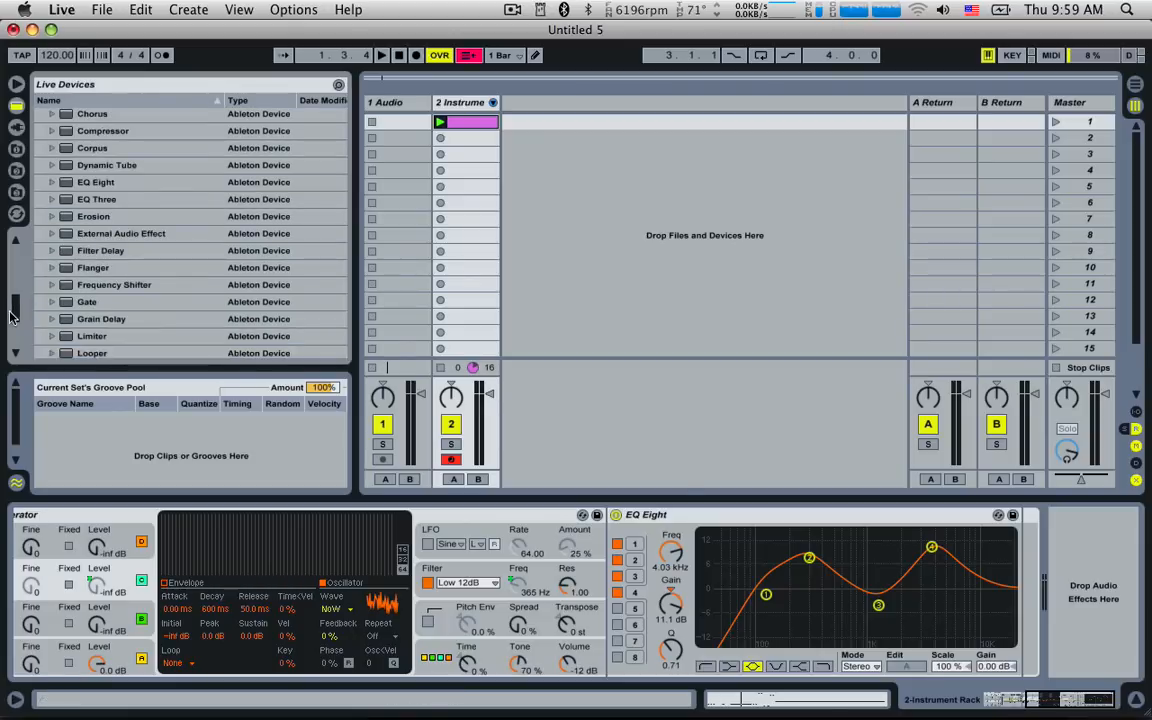
{"action": "left_click_drag", "start_coordinate": [87, 116], "coordinate": [1030, 580]}
{"action": "left_click_drag", "start_coordinate": [1121, 655], "coordinate": [1121, 685]}
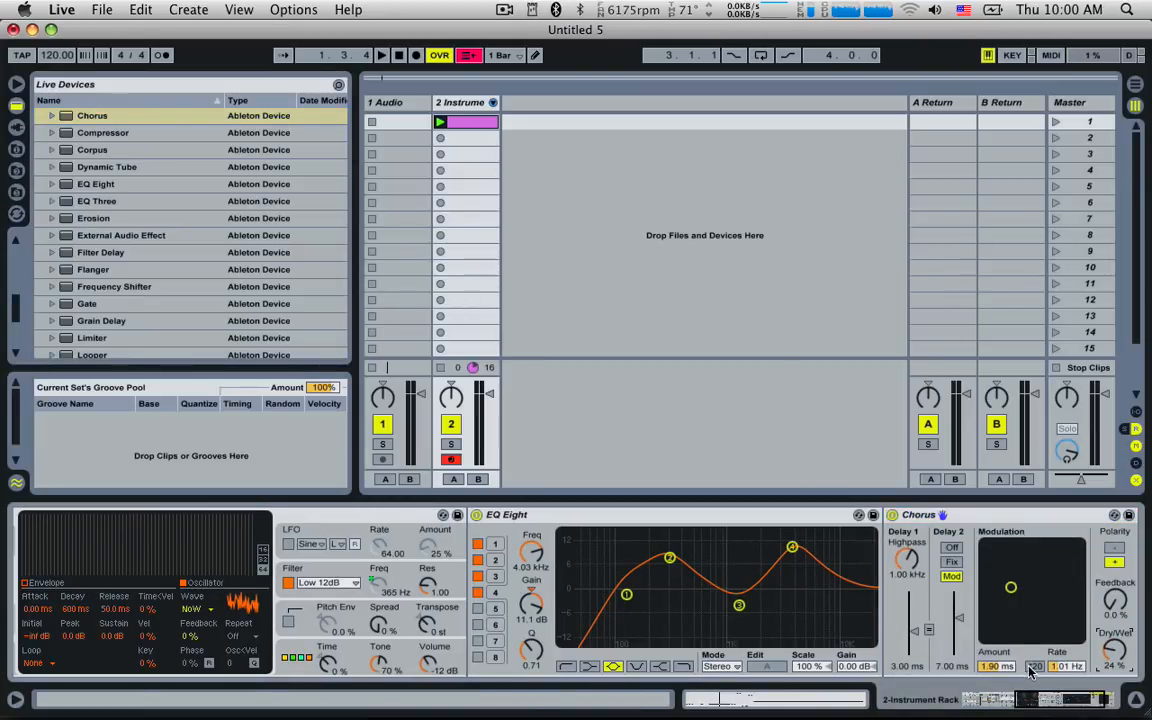
{"action": "left_click_drag", "start_coordinate": [1011, 592], "coordinate": [1004, 608]}
{"action": "key", "text": "space"}
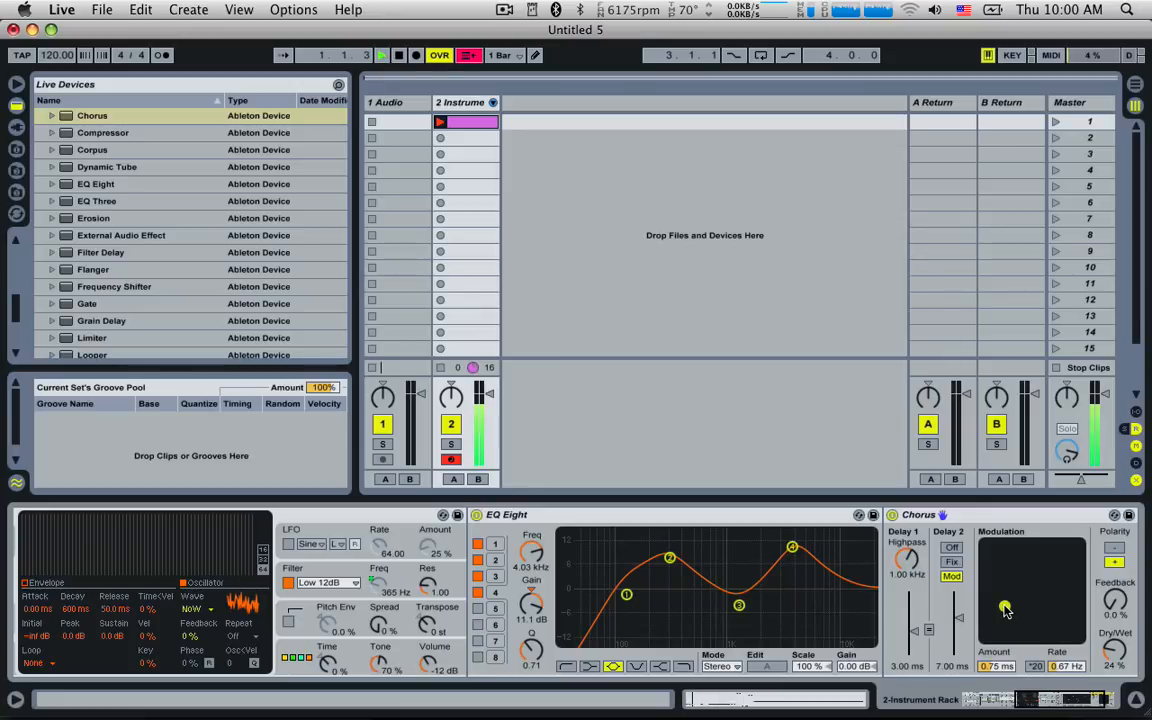
{"action": "left_click_drag", "start_coordinate": [1120, 613], "coordinate": [1120, 640]}
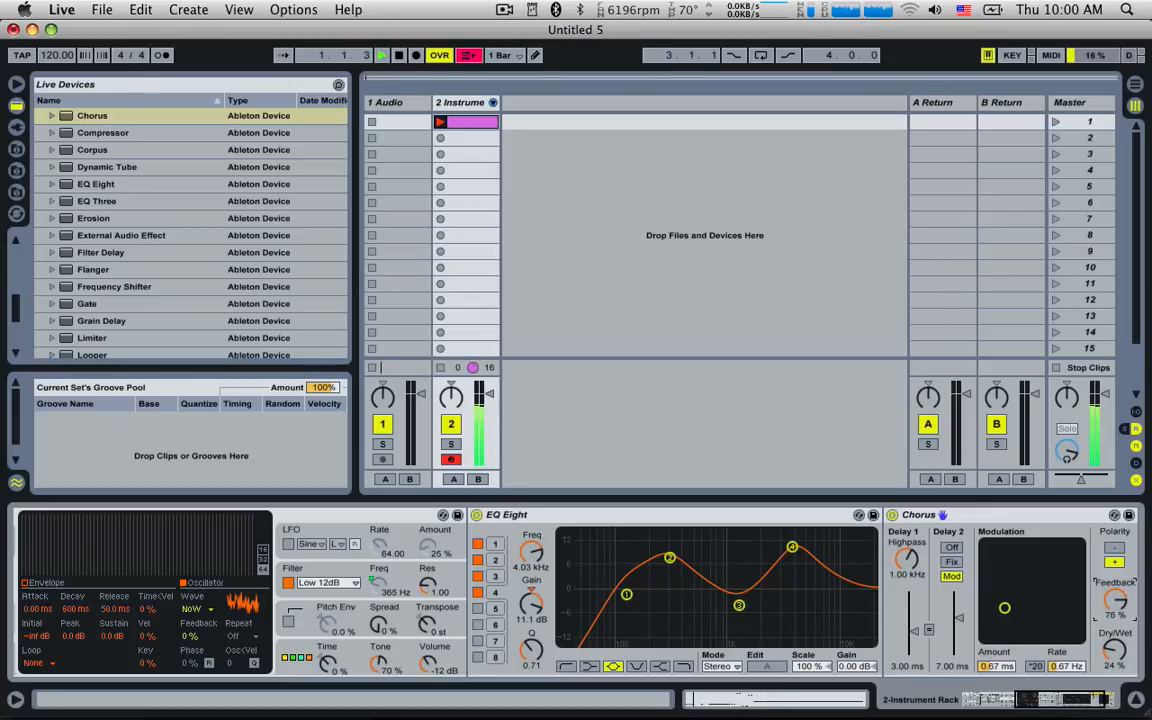
{"action": "left_click", "coordinate": [892, 515]}
{"action": "left_click", "coordinate": [892, 515]}
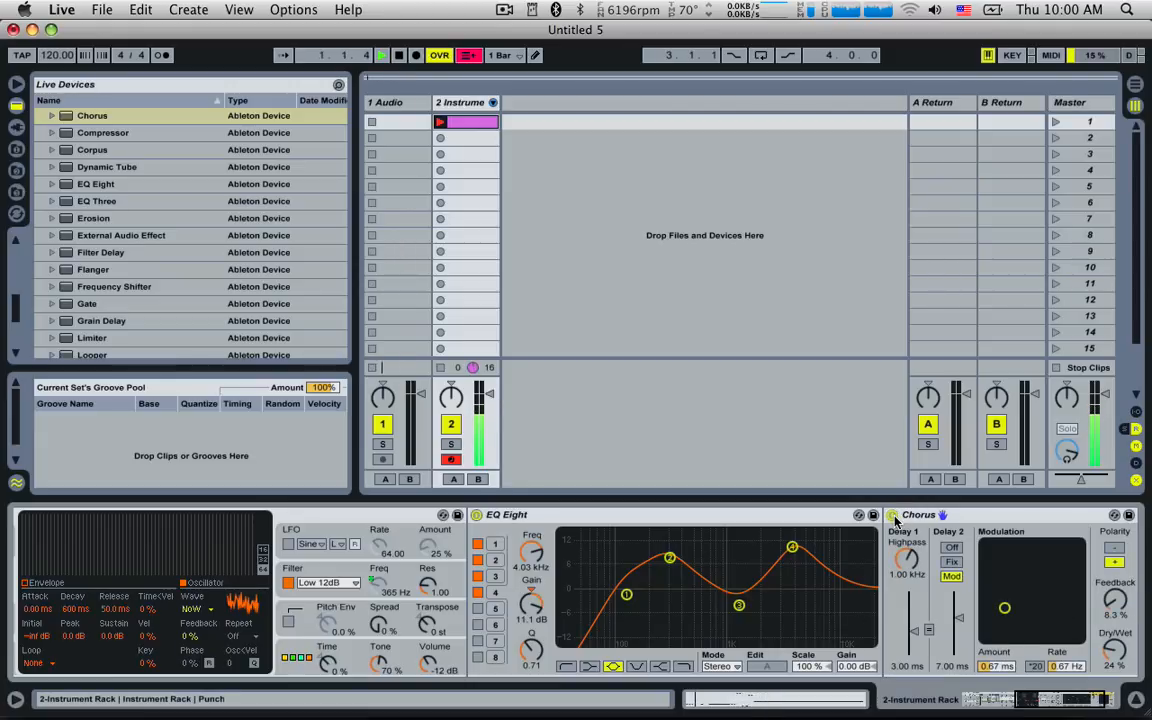
Step: Insert a Saturator between the Punch chain's EQ Eight and Chorus, set its Drive to 6.29 dB, and compare the sound with the EQ bypassed
{"action": "left_click", "coordinate": [1065, 705]}
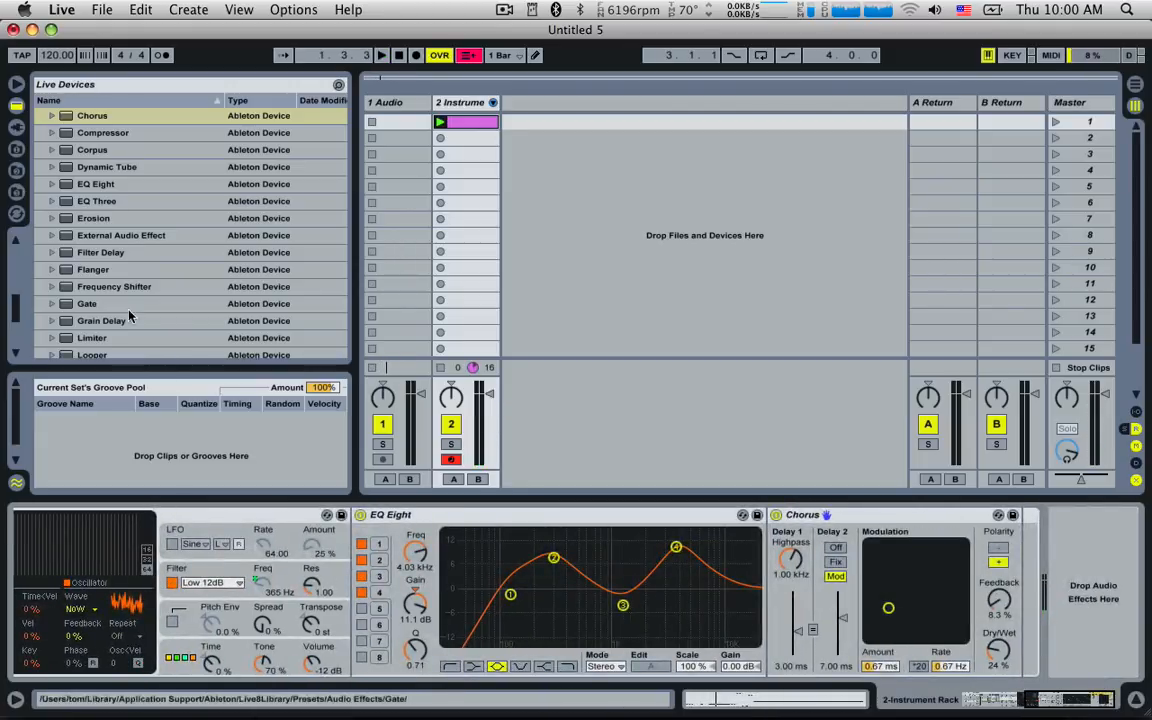
{"action": "scroll", "coordinate": [115, 278], "scroll_direction": "down", "scroll_amount": 3}
{"action": "scroll", "coordinate": [124, 303], "scroll_direction": "down", "scroll_amount": 4}
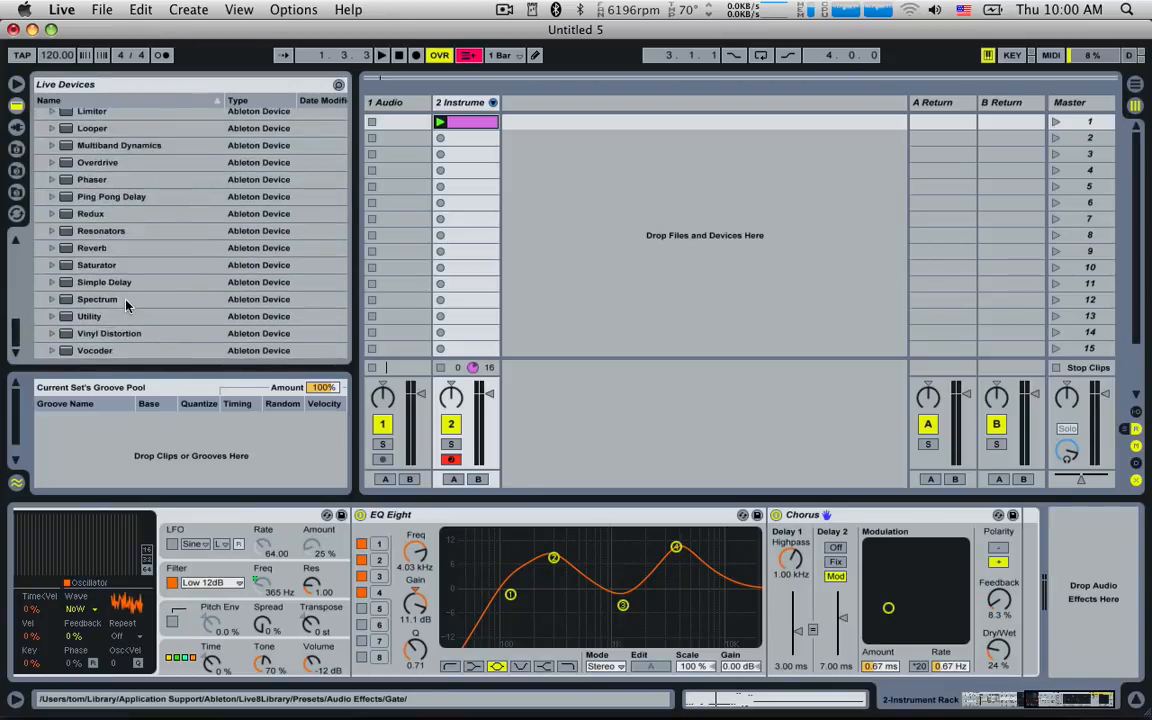
{"action": "mouse_move", "coordinate": [97, 265]}
{"action": "left_mouse_down"}
{"action": "mouse_move", "coordinate": [970, 627]}
{"action": "mouse_move", "coordinate": [1026, 620]}
{"action": "mouse_move", "coordinate": [825, 604]}
{"action": "left_mouse_up"}
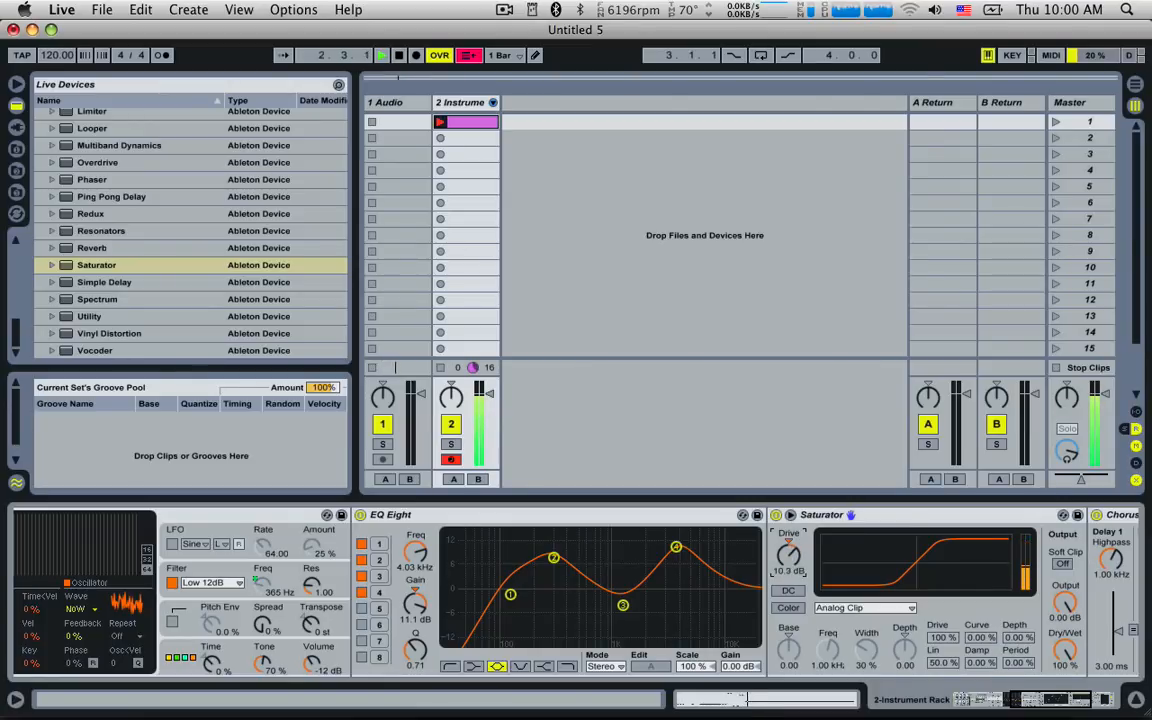
{"action": "left_click_drag", "start_coordinate": [788, 556], "coordinate": [788, 569]}
{"action": "left_click", "coordinate": [361, 515]}
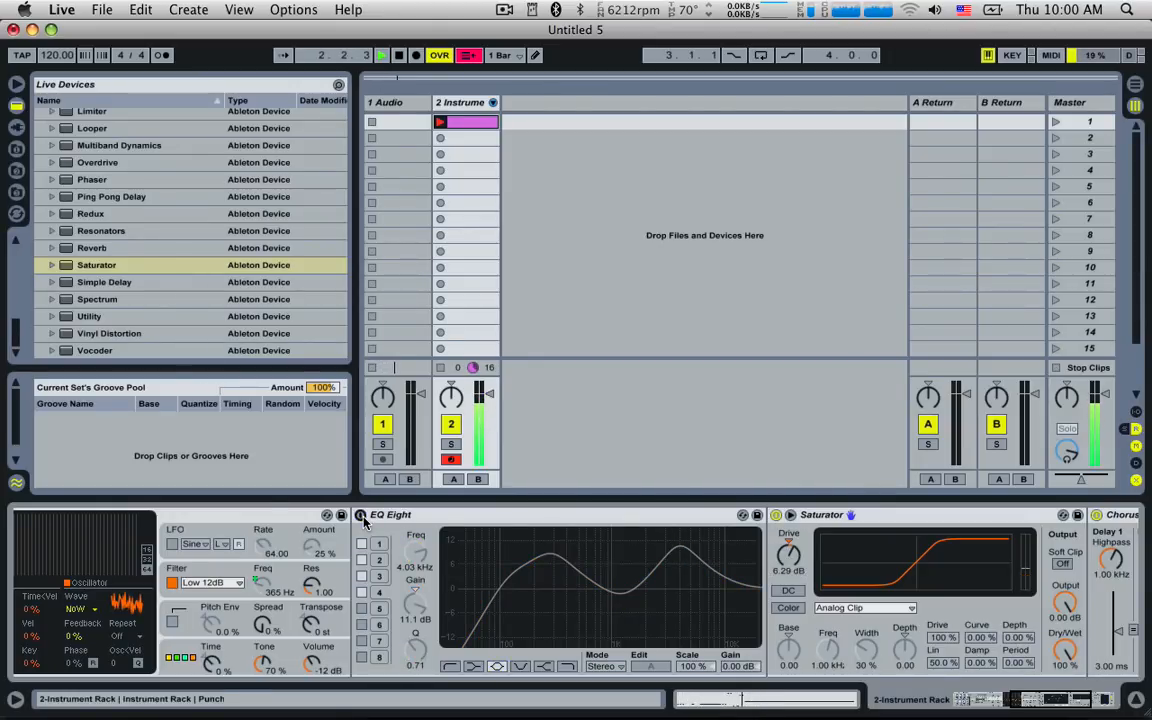
{"action": "left_click", "coordinate": [361, 515]}
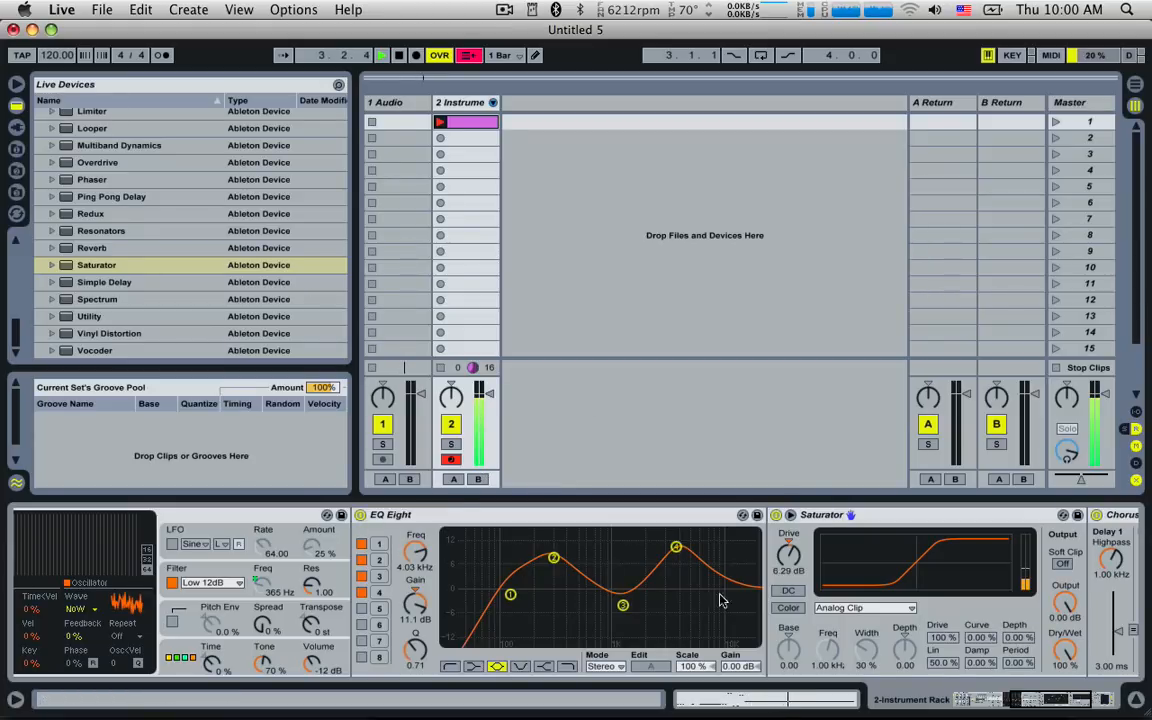
Step: Set the Punch Filter macro to 283 Hz, then unsolo the Punch chain and lower its volume to -3.0 dB
{"action": "left_click_drag", "start_coordinate": [1022, 703], "coordinate": [966, 702]}
{"action": "left_click_drag", "start_coordinate": [160, 643], "coordinate": [175, 617]}
{"action": "left_click", "coordinate": [426, 593]}
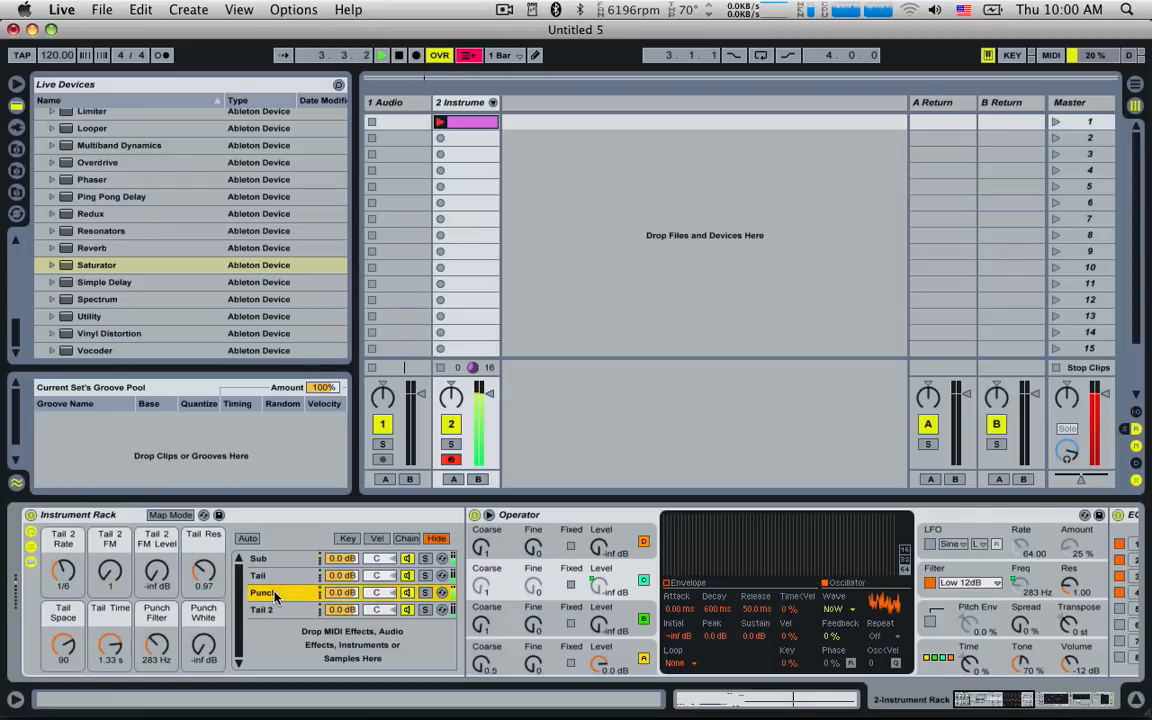
{"action": "left_click_drag", "start_coordinate": [335, 599], "coordinate": [335, 605]}
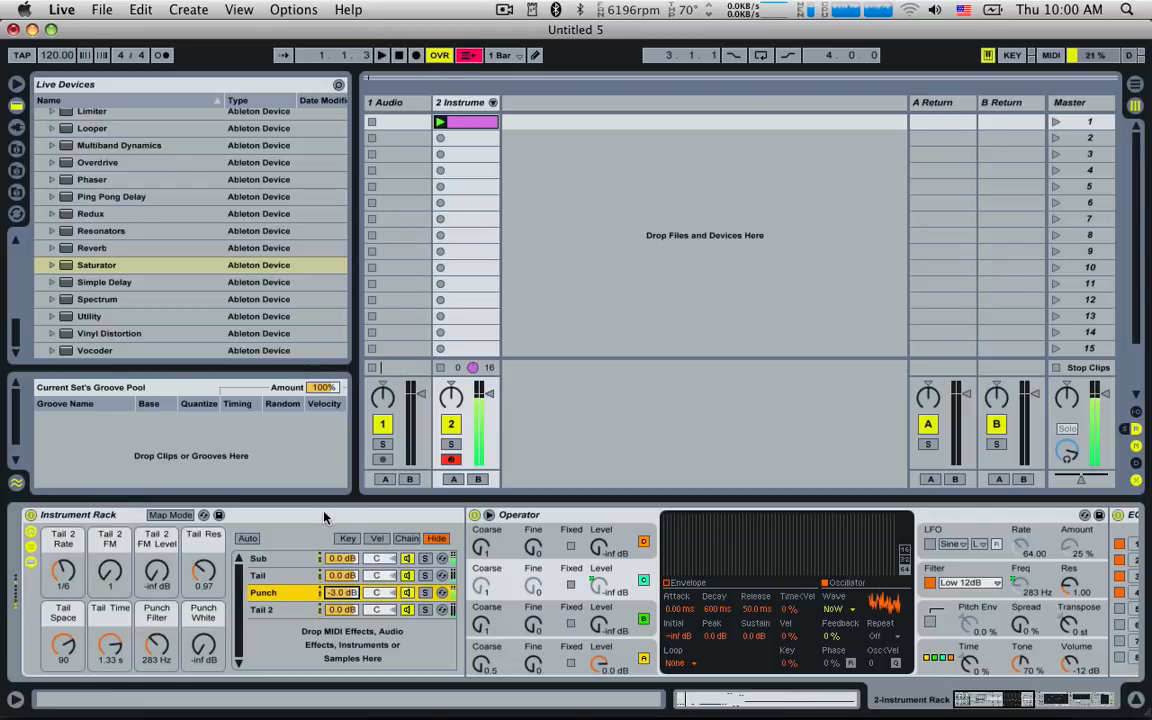
Step: Delete the Saturator from the Punch chain and play a test note
{"action": "left_click", "coordinate": [978, 690]}
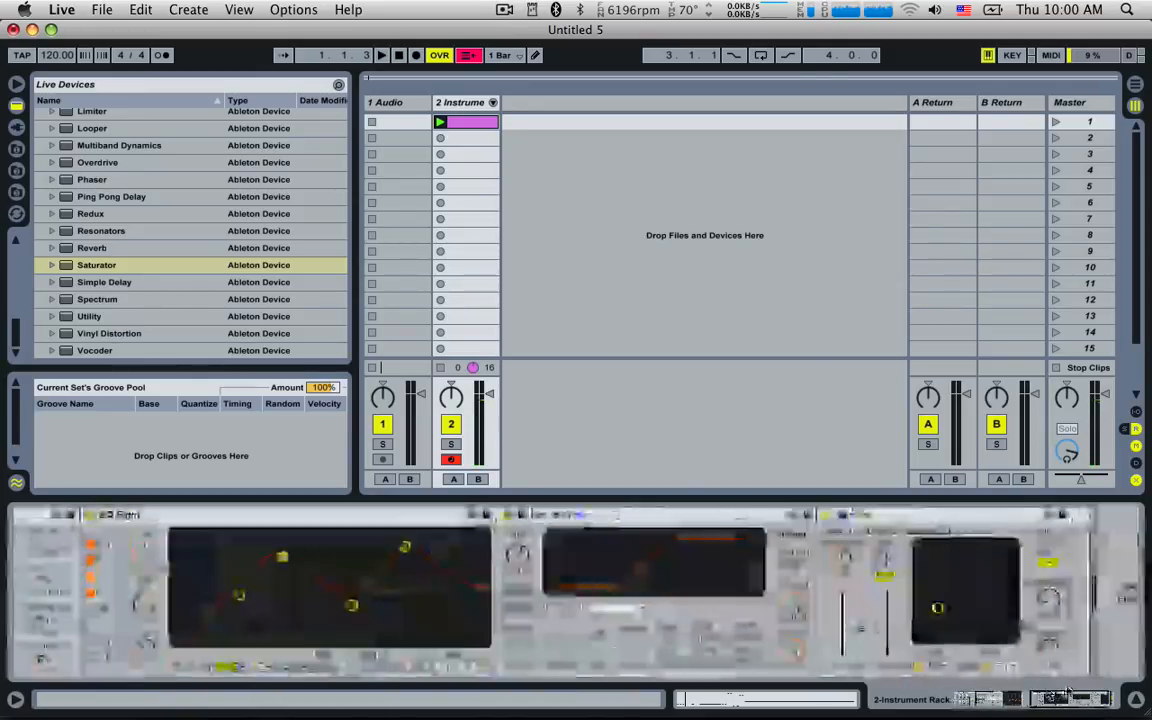
{"action": "left_click", "coordinate": [670, 514]}
{"action": "key", "text": "Delete"}
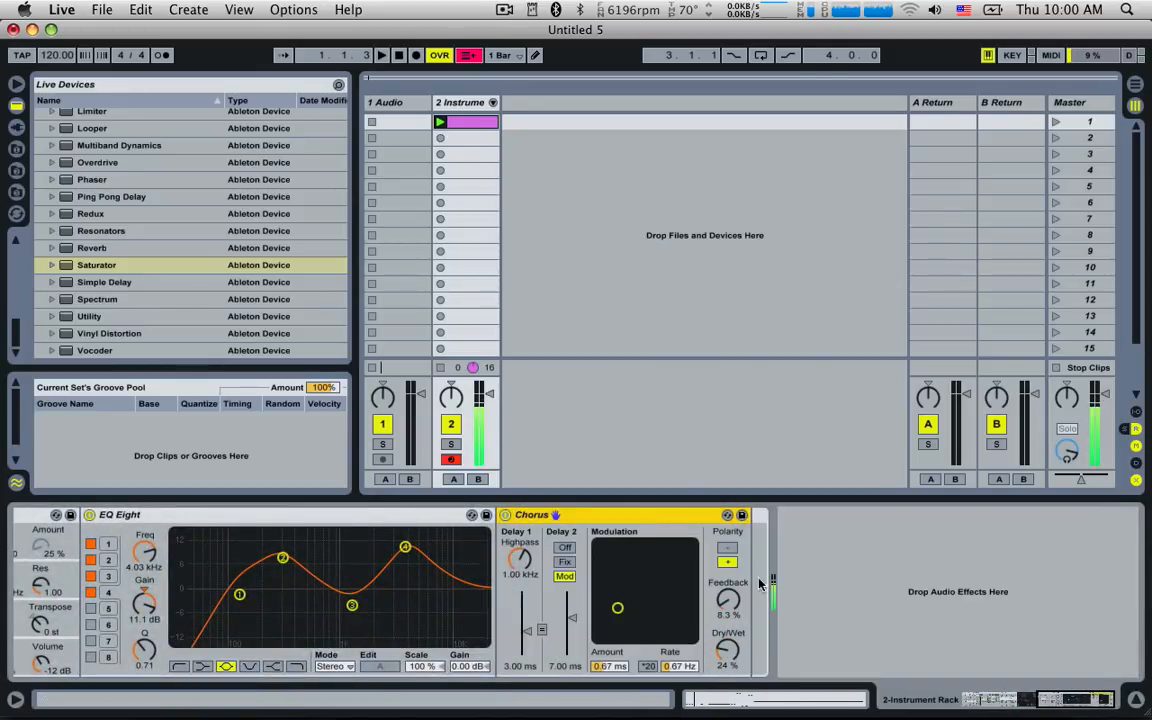
{"action": "key", "text": "z"}
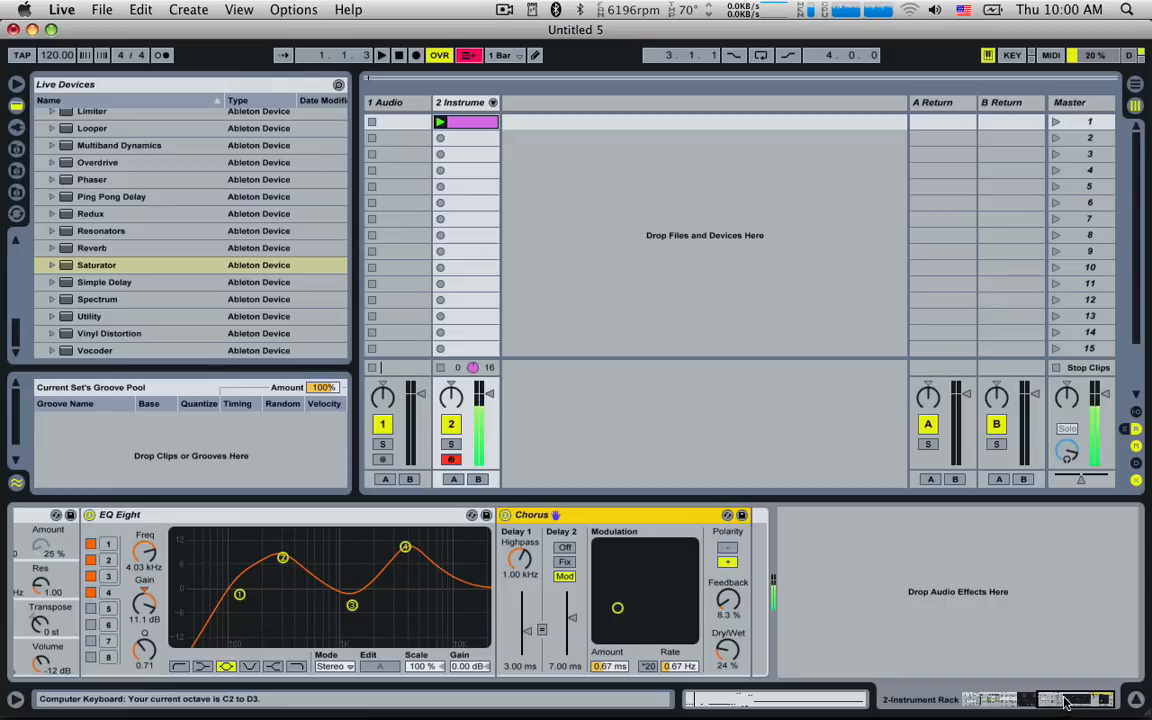
Step: Set the Punch Filter macro to 577 Hz and keep Punch White at -inf dB while playing test notes
{"action": "left_click_drag", "start_coordinate": [1067, 703], "coordinate": [795, 689]}
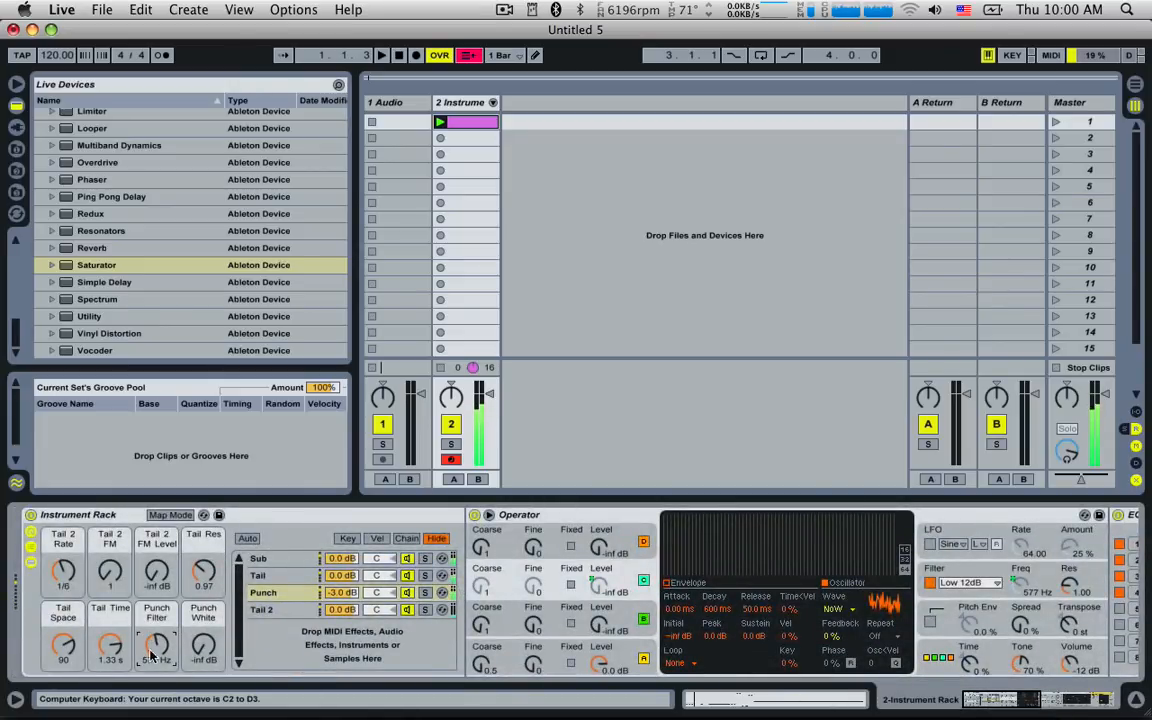
{"action": "mouse_move", "coordinate": [203, 646]}
{"action": "left_mouse_down"}
{"action": "mouse_move", "coordinate": [203, 618]}
{"action": "mouse_move", "coordinate": [201, 662]}
{"action": "left_mouse_up"}
{"action": "key", "text": "z"}
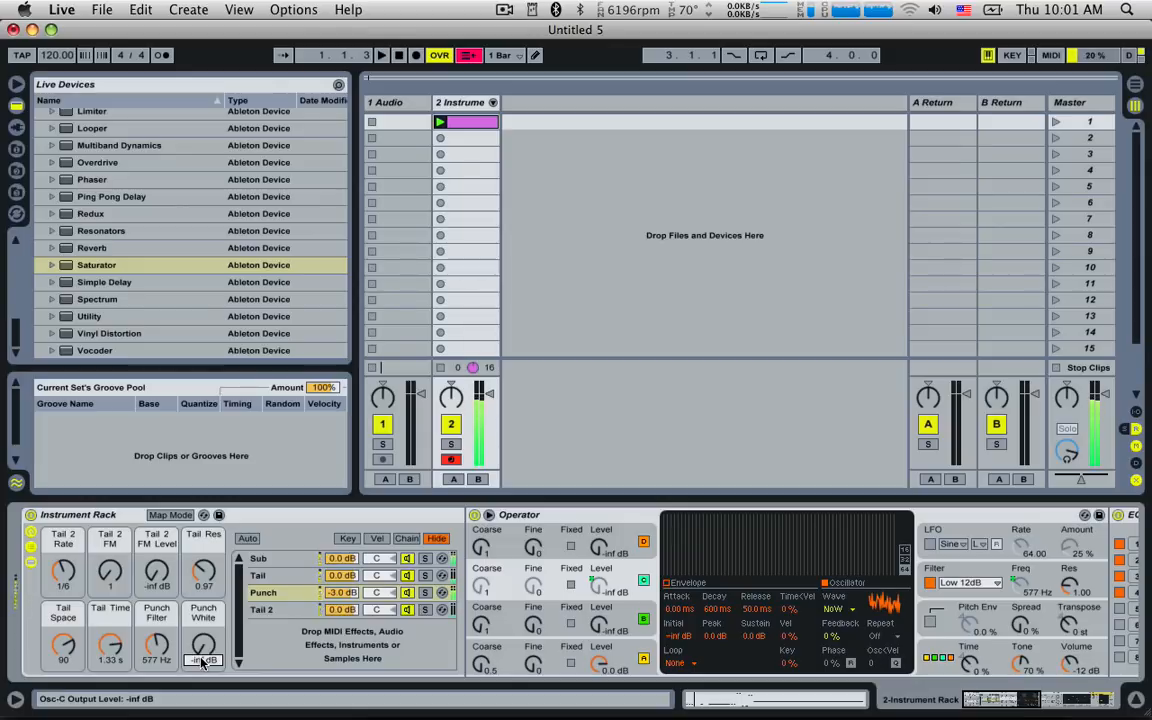
{"action": "left_click", "coordinate": [1090, 698]}
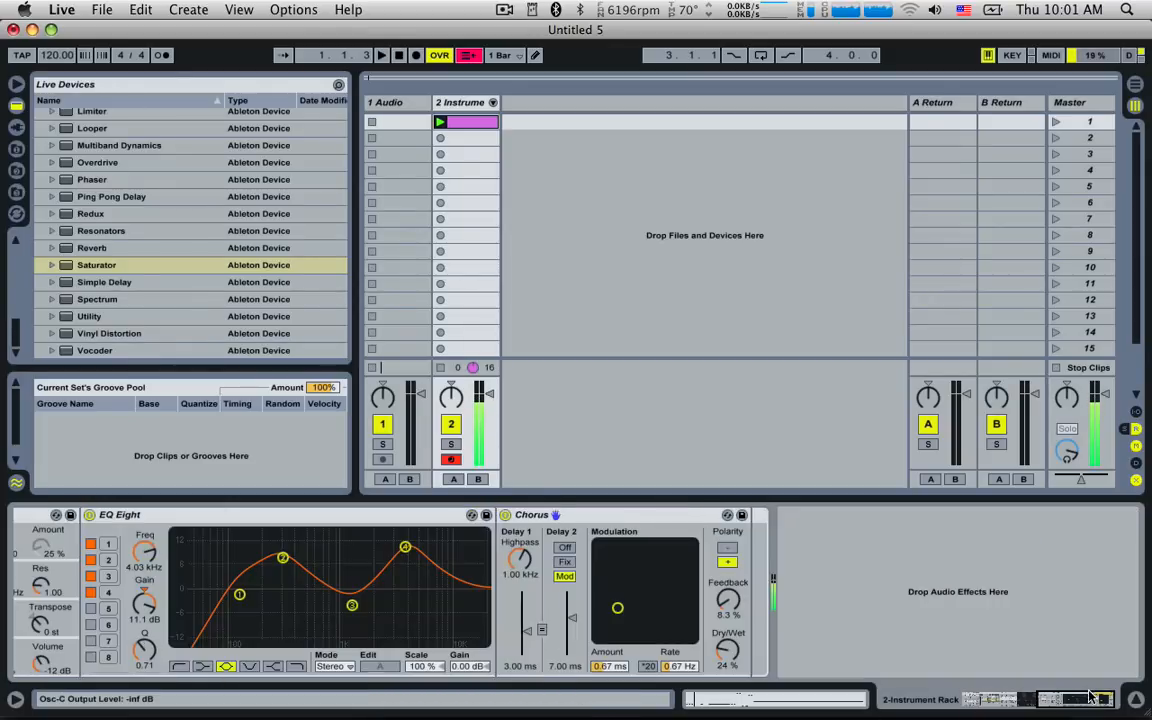
{"action": "left_click", "coordinate": [1025, 690]}
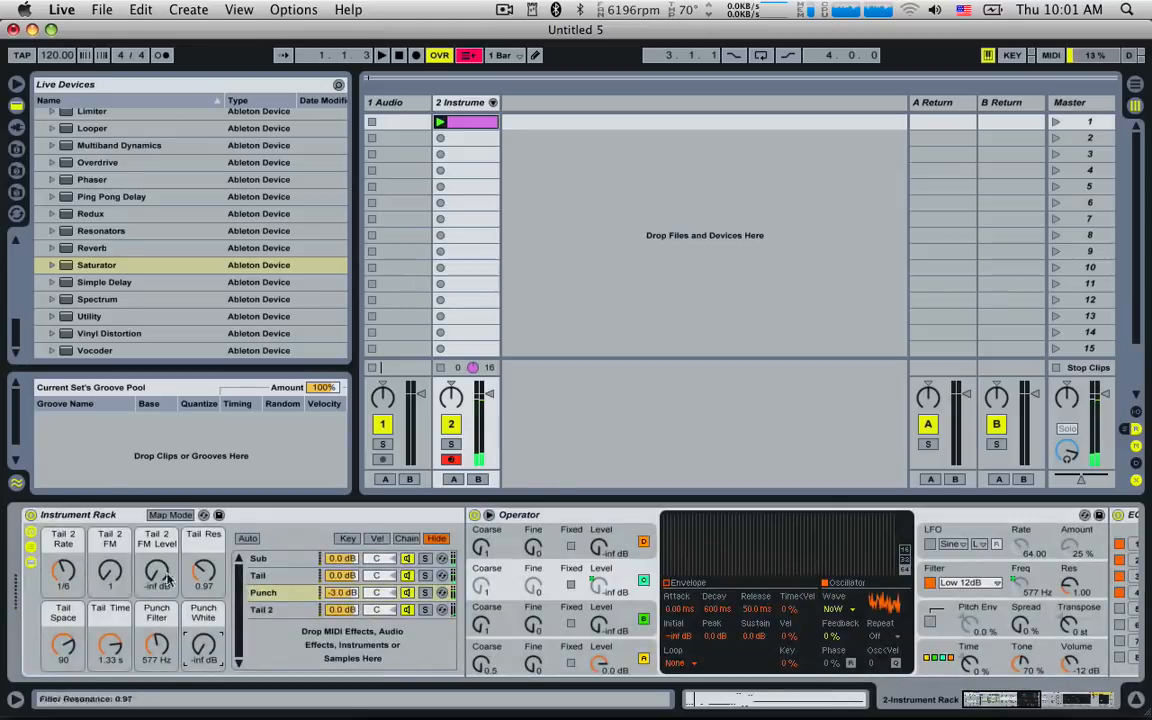
Step: Colour the Tail 2 Rate macro light green, Tail 2 FM bright green and Tail 2 FM Level turquoise
{"action": "right_click", "coordinate": [62, 538]}
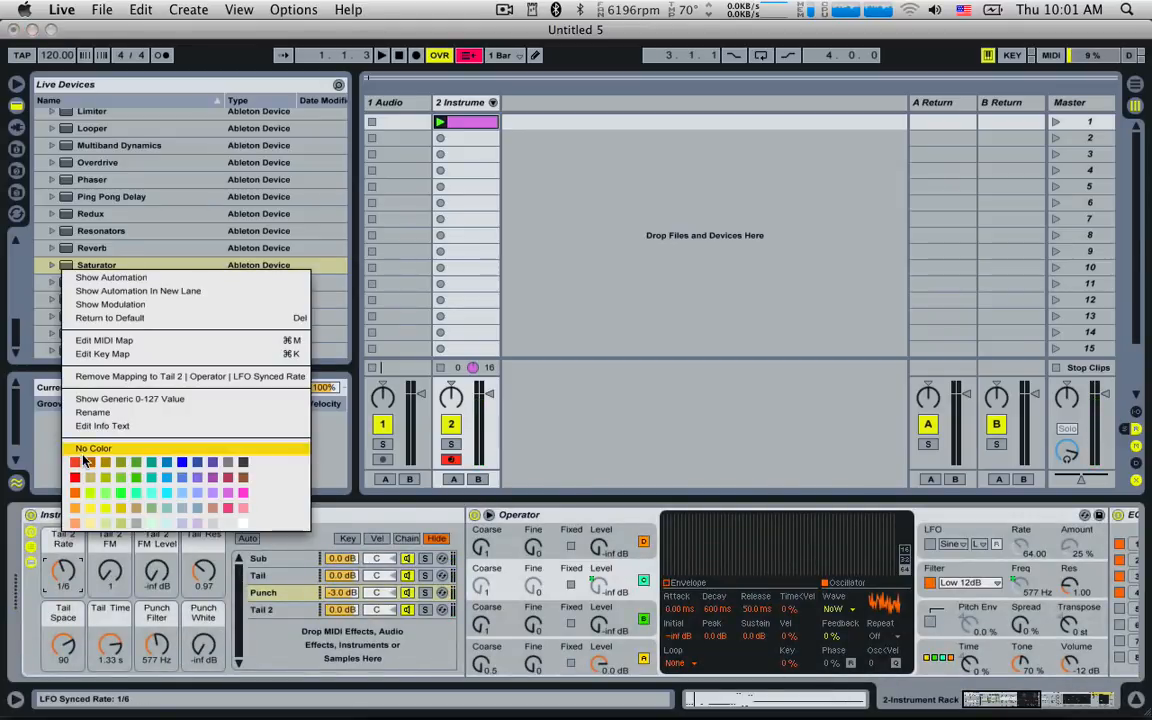
{"action": "left_click", "coordinate": [91, 441]}
{"action": "right_click", "coordinate": [110, 545]}
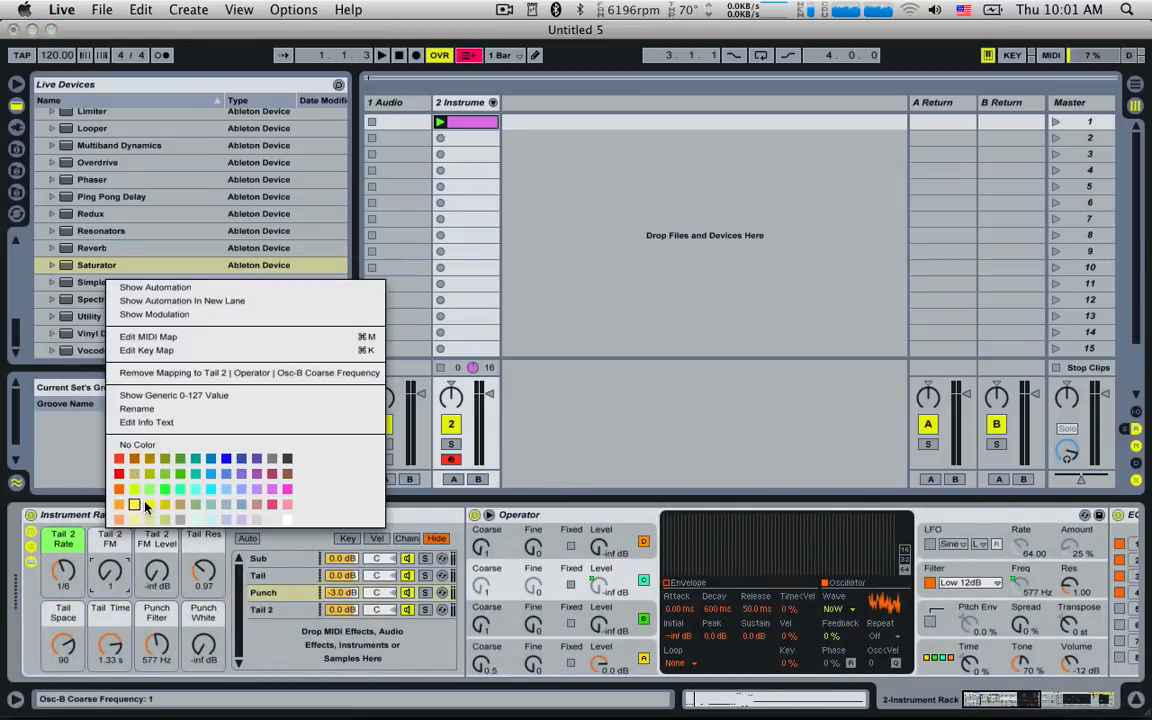
{"action": "left_click", "coordinate": [168, 497]}
{"action": "right_click", "coordinate": [158, 560]}
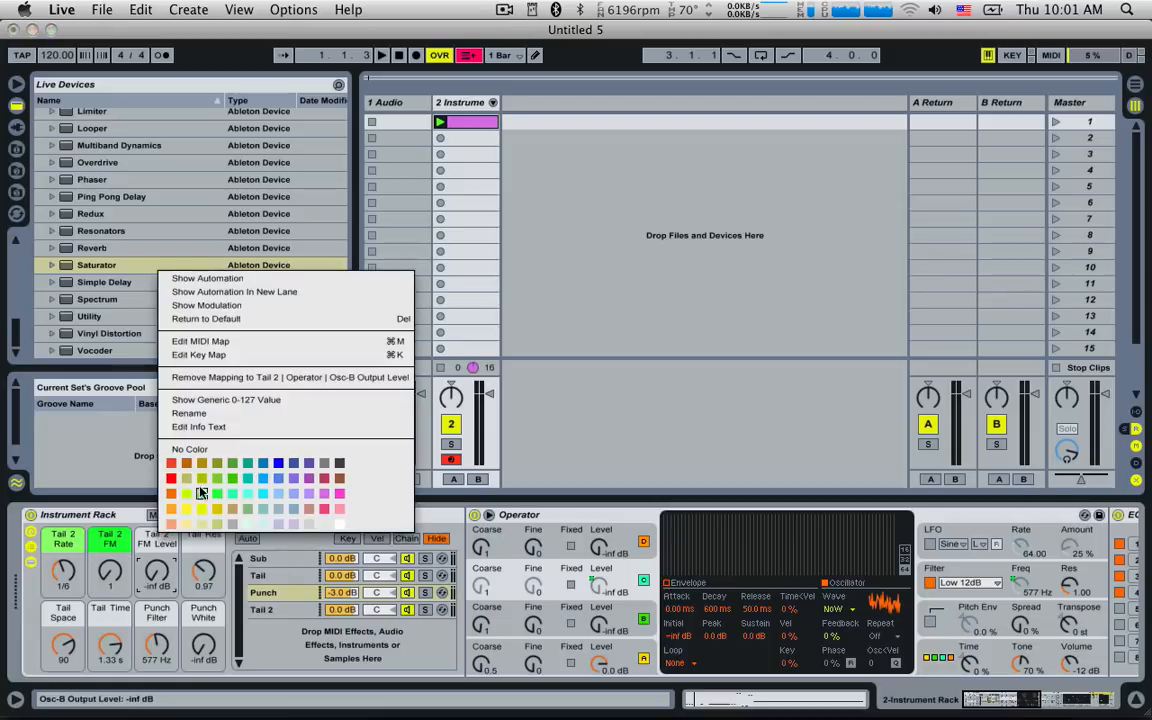
{"action": "left_click", "coordinate": [235, 495]}
Step: Colour the Tail Res macro orange, Tail Space yellow and Tail Time dark yellow
{"action": "right_click", "coordinate": [205, 540]}
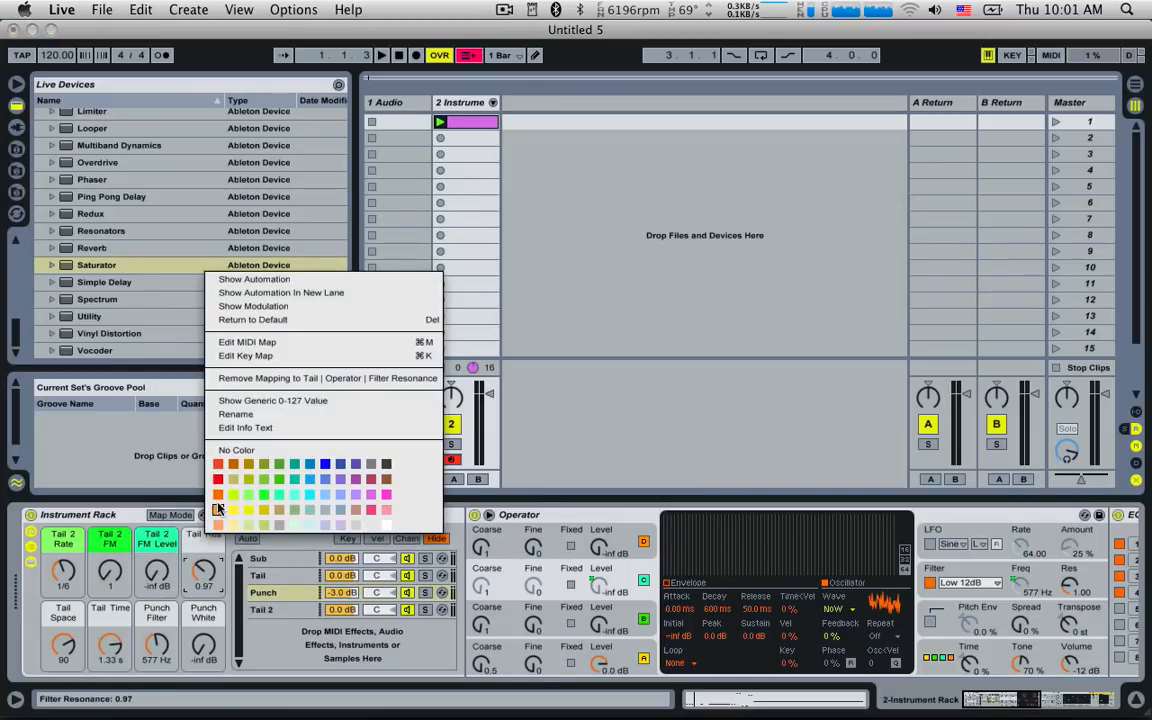
{"action": "left_click", "coordinate": [217, 508]}
{"action": "right_click", "coordinate": [66, 606]}
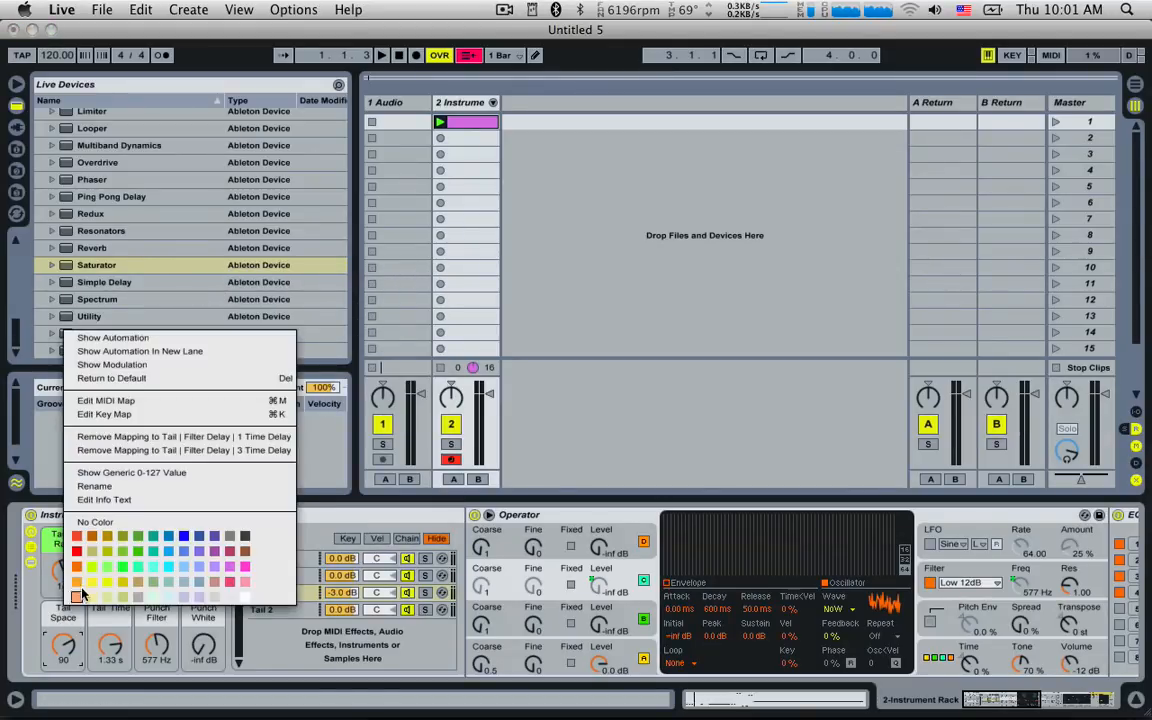
{"action": "left_click", "coordinate": [82, 596]}
{"action": "right_click", "coordinate": [112, 608]}
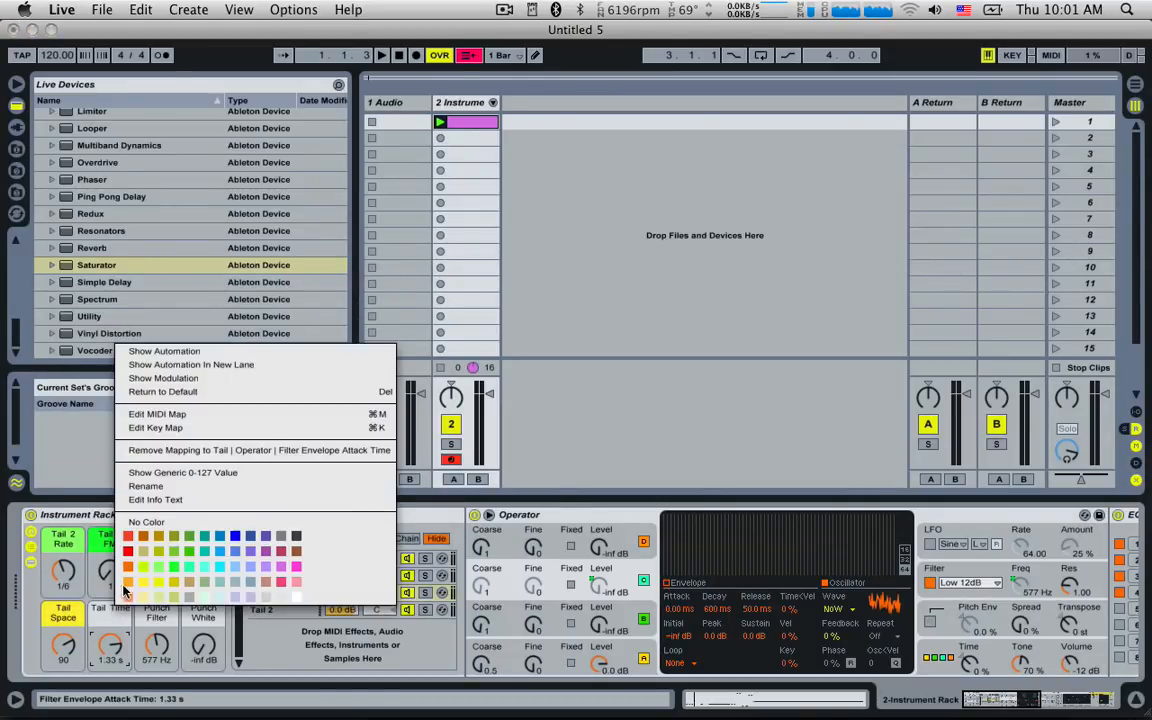
{"action": "left_click", "coordinate": [206, 538]}
{"action": "right_click", "coordinate": [157, 611]}
{"action": "left_click", "coordinate": [107, 620]}
{"action": "right_click", "coordinate": [108, 619]}
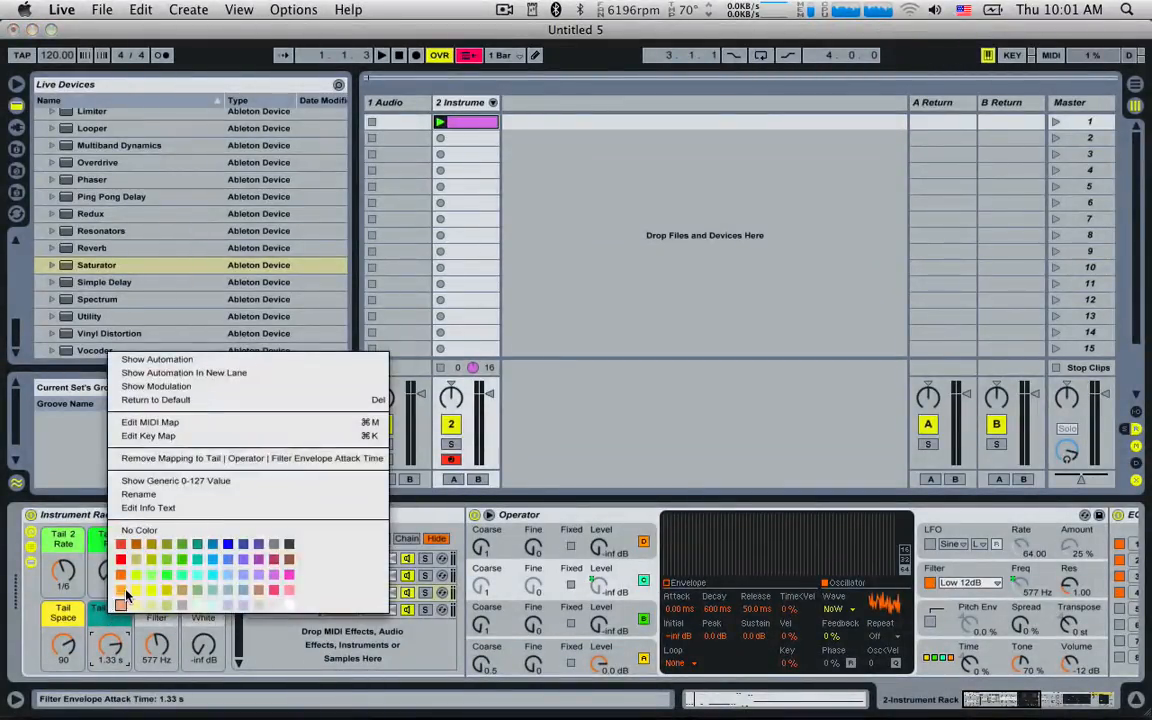
{"action": "left_click", "coordinate": [165, 590]}
Step: Colour the Punch Filter macro magenta and Punch White violet, and recolour Tail 2 FM Level dark green
{"action": "right_click", "coordinate": [160, 612]}
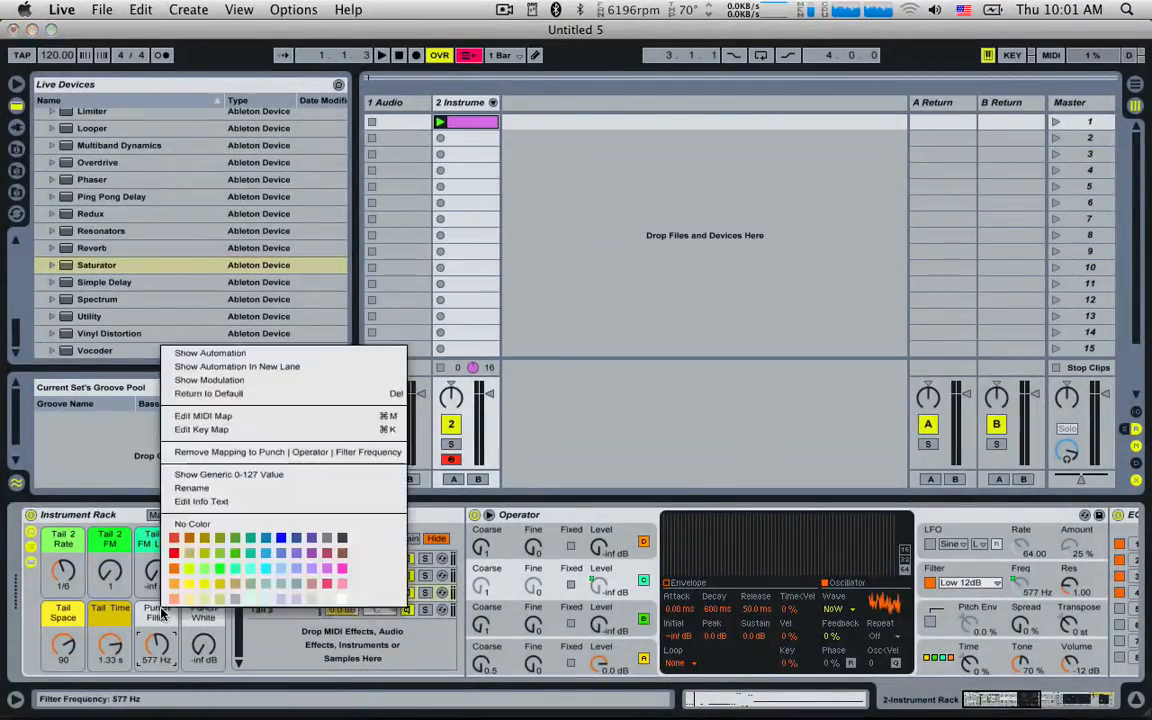
{"action": "left_click", "coordinate": [251, 558]}
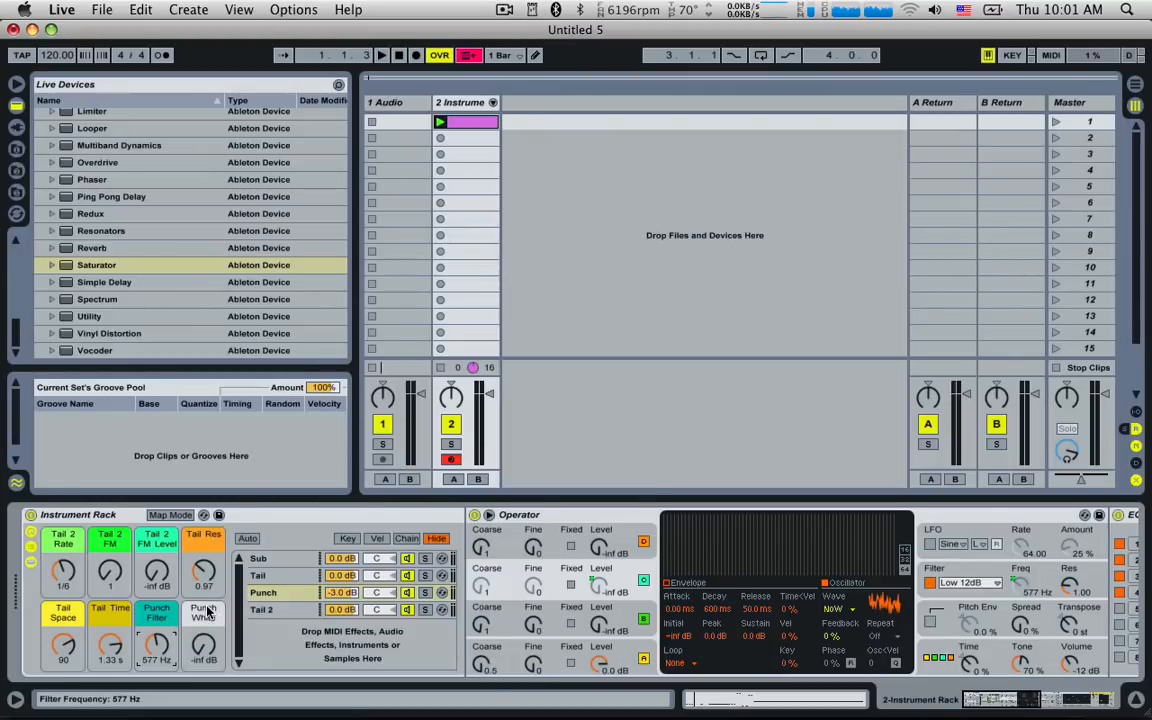
{"action": "right_click", "coordinate": [206, 613]}
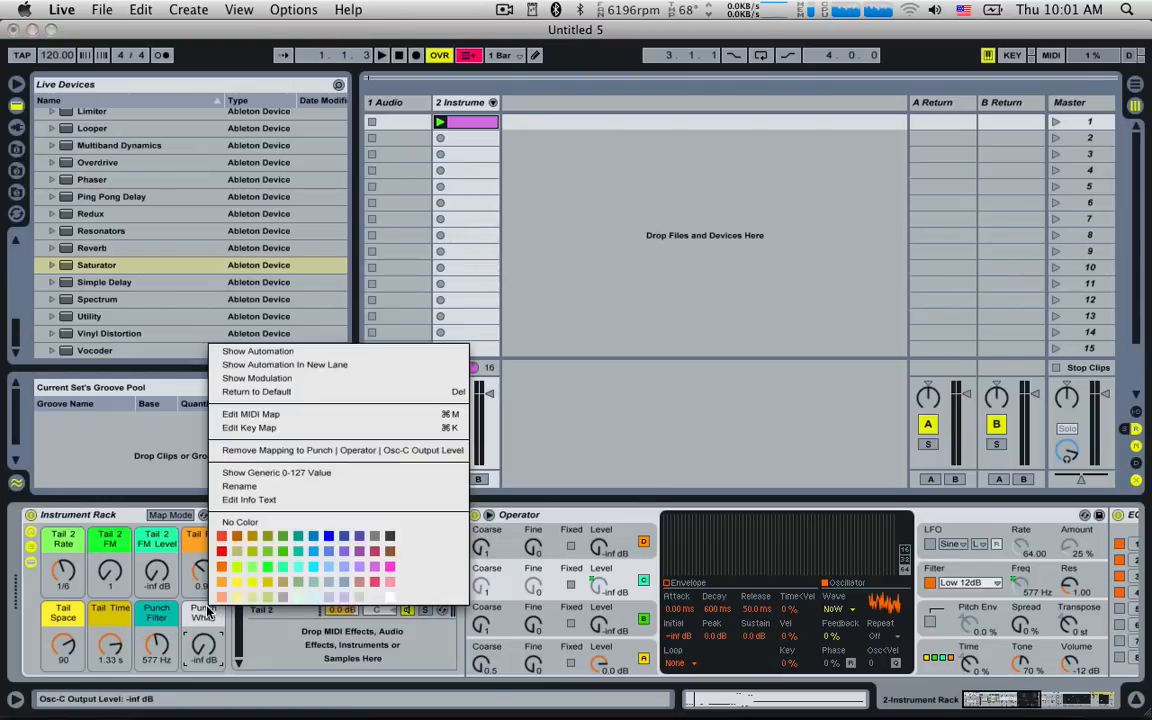
{"action": "left_click", "coordinate": [379, 567]}
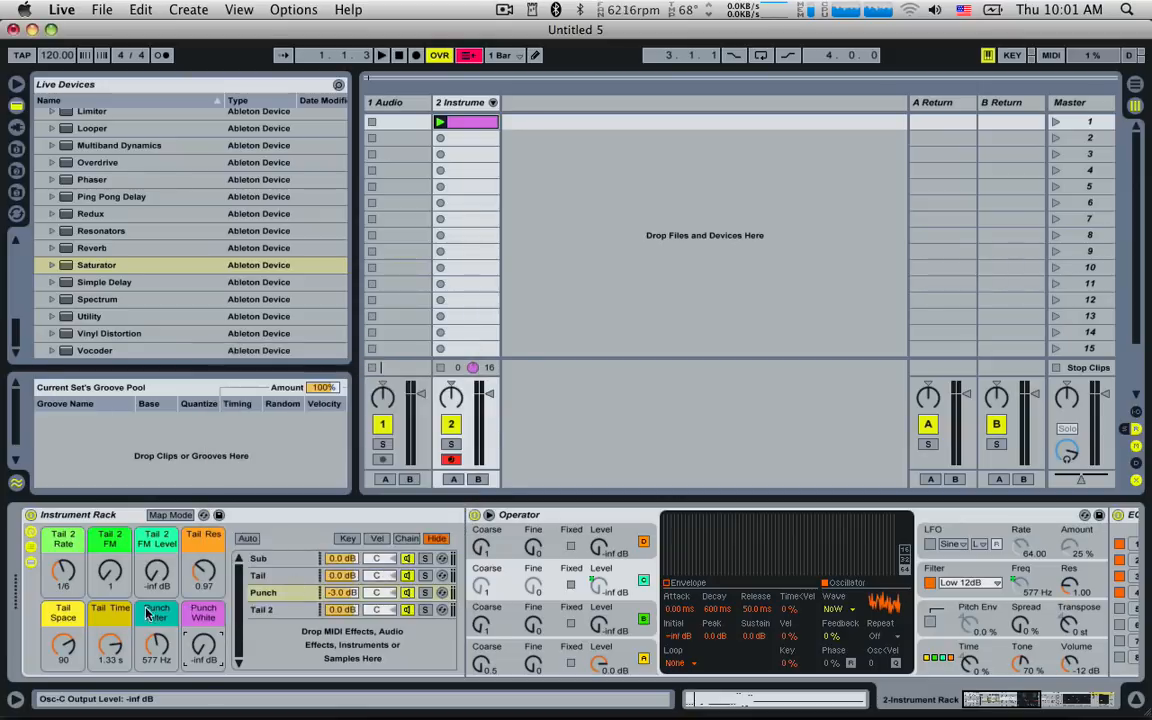
{"action": "right_click", "coordinate": [170, 609]}
{"action": "left_click", "coordinate": [345, 571]}
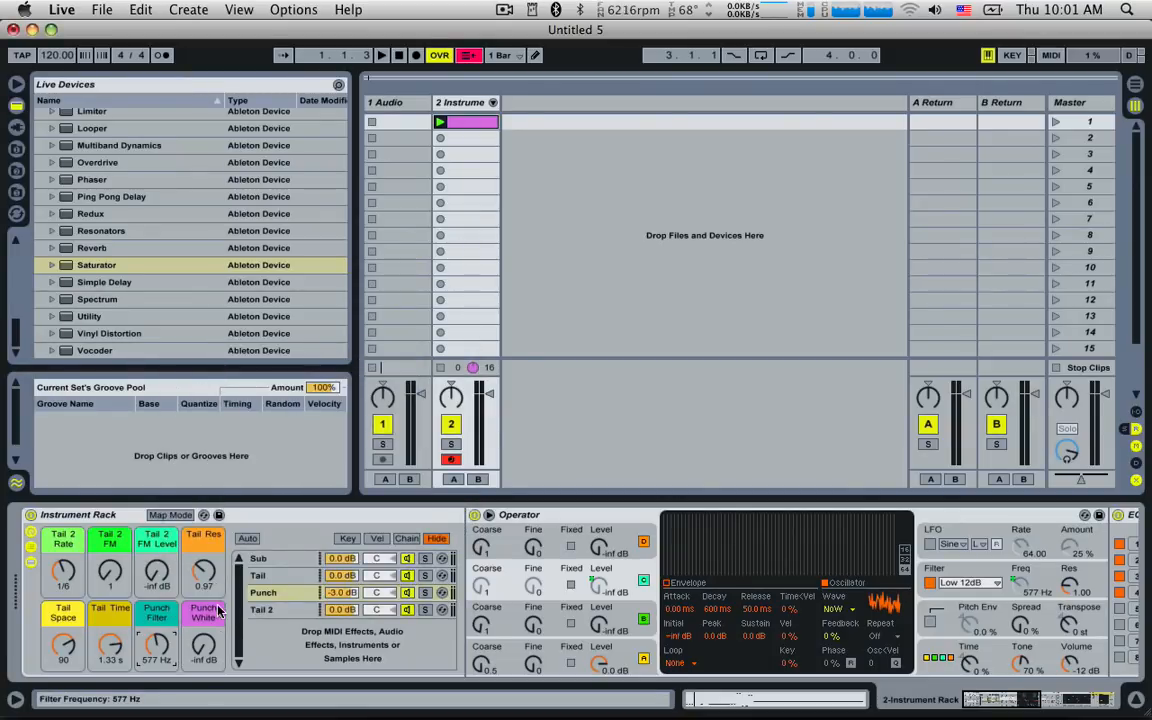
{"action": "right_click", "coordinate": [154, 615]}
{"action": "left_click", "coordinate": [337, 575]}
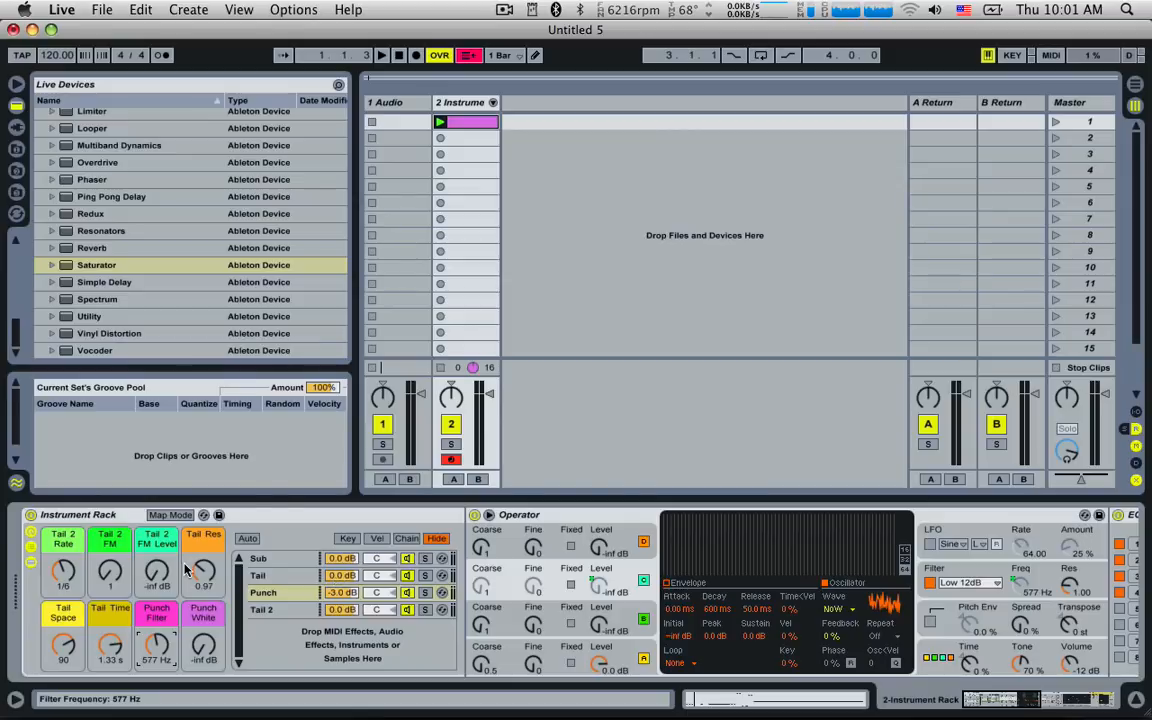
{"action": "right_click", "coordinate": [156, 541]}
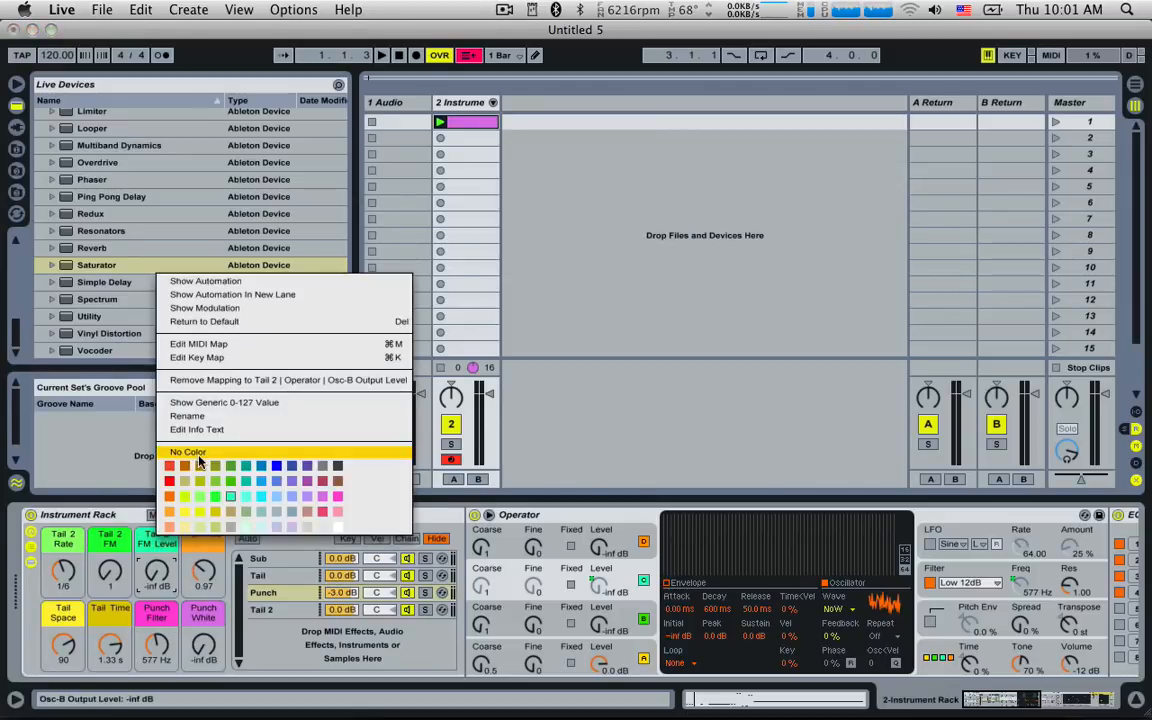
{"action": "left_click", "coordinate": [226, 478]}
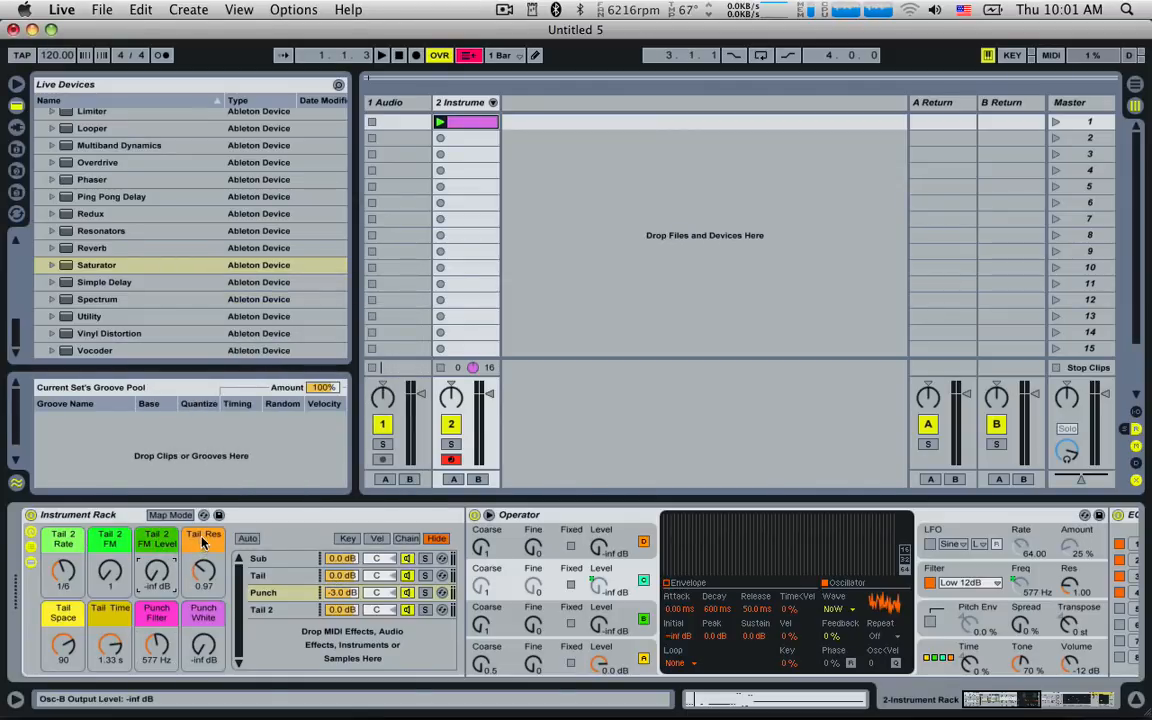
Step: Rename the Instrument Rack as Barry
{"action": "left_click", "coordinate": [77, 514]}
{"action": "key", "text": "super+r"}
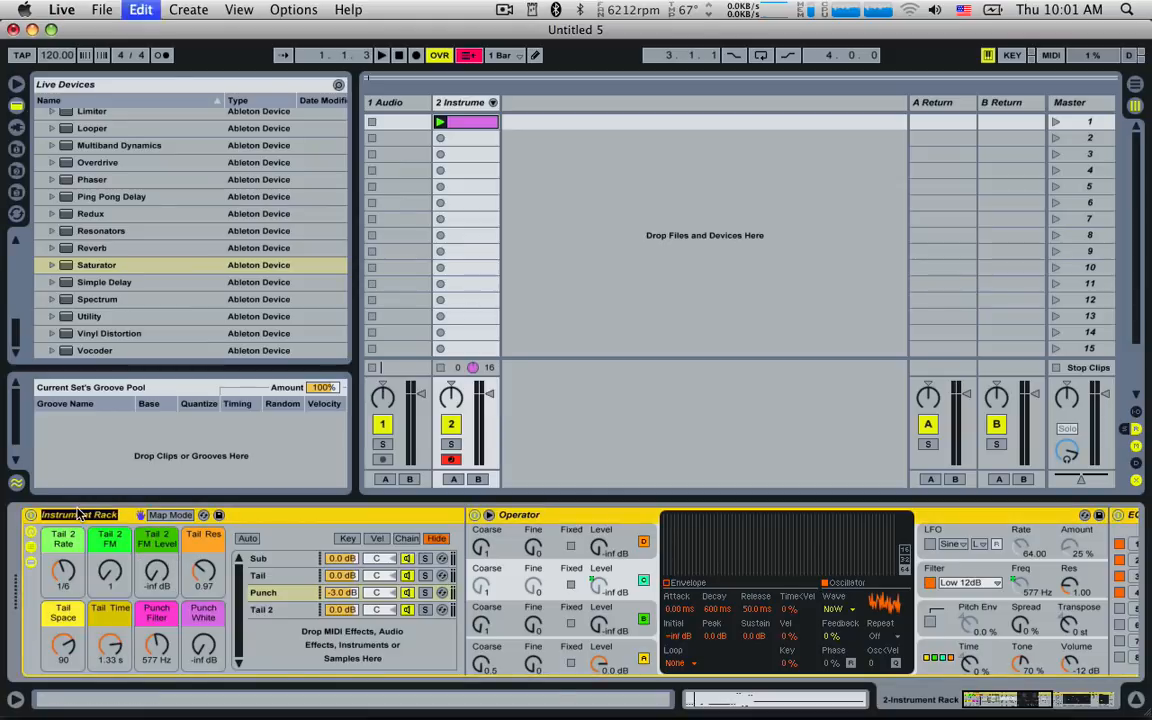
{"action": "type", "text": "Barry"}
{"action": "key", "text": "Return"}
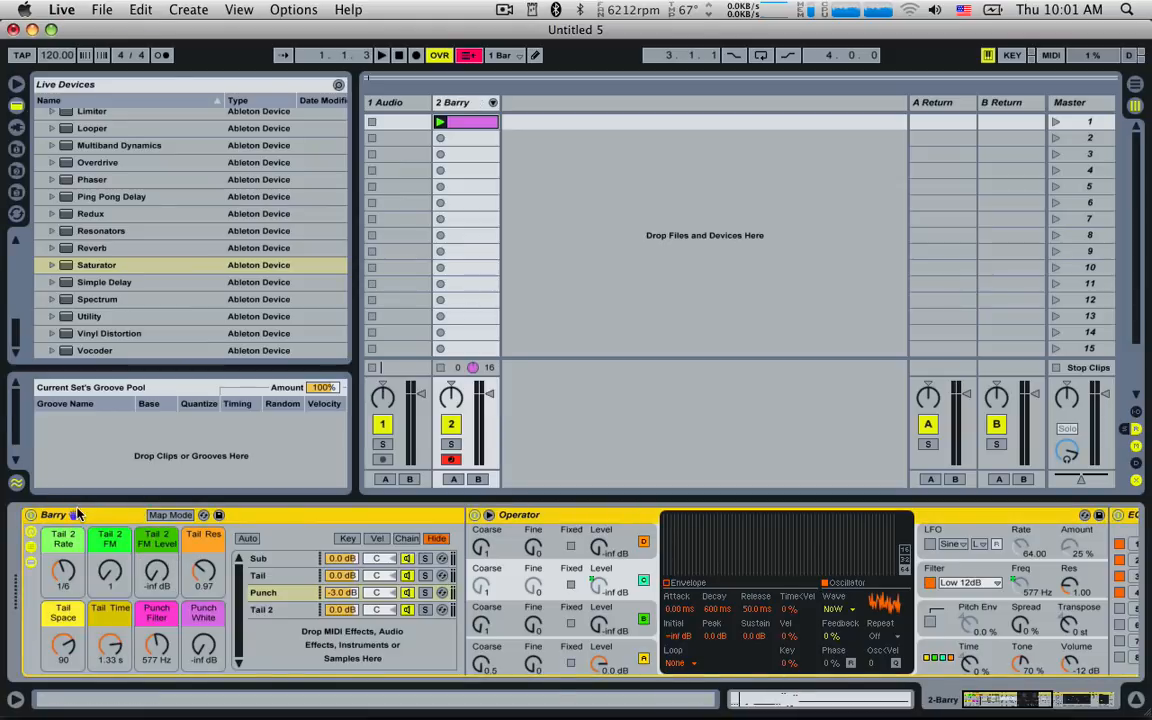
Step: Save the rack as a preset named Barry in the artist-named folder of the Instrument Rack presets
{"action": "scroll", "coordinate": [35, 323], "scroll_direction": "up", "scroll_amount": 15}
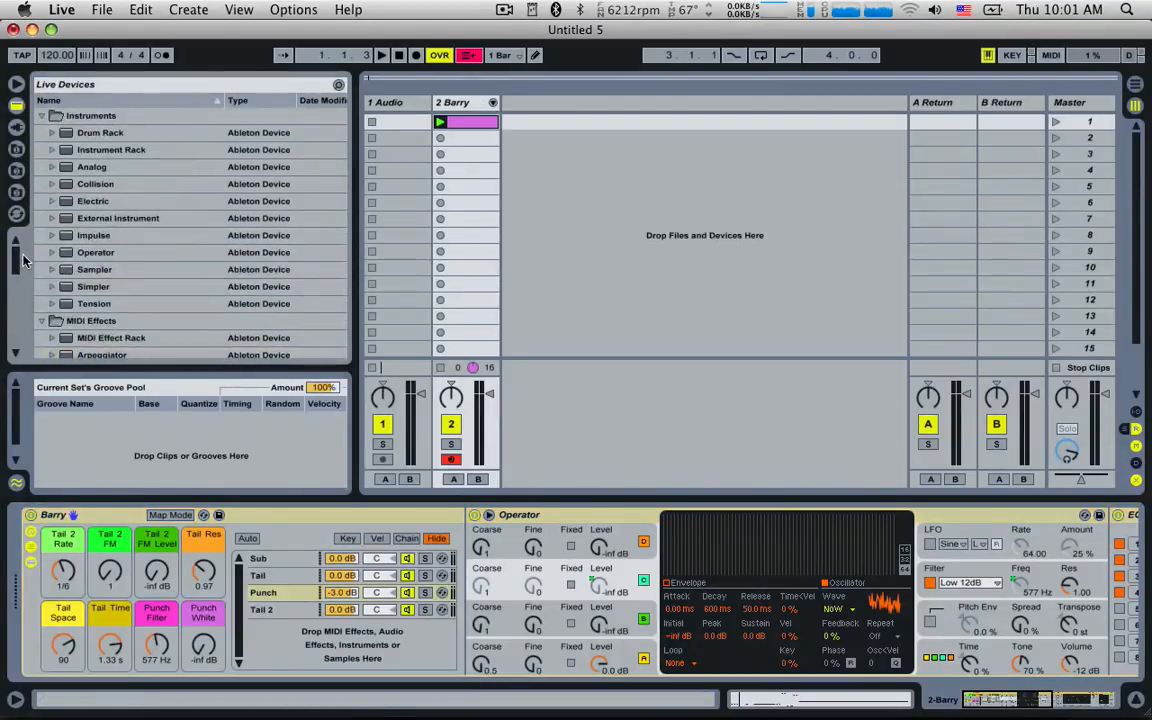
{"action": "left_click", "coordinate": [52, 149]}
{"action": "scroll", "coordinate": [115, 258], "scroll_direction": "down", "scroll_amount": 10}
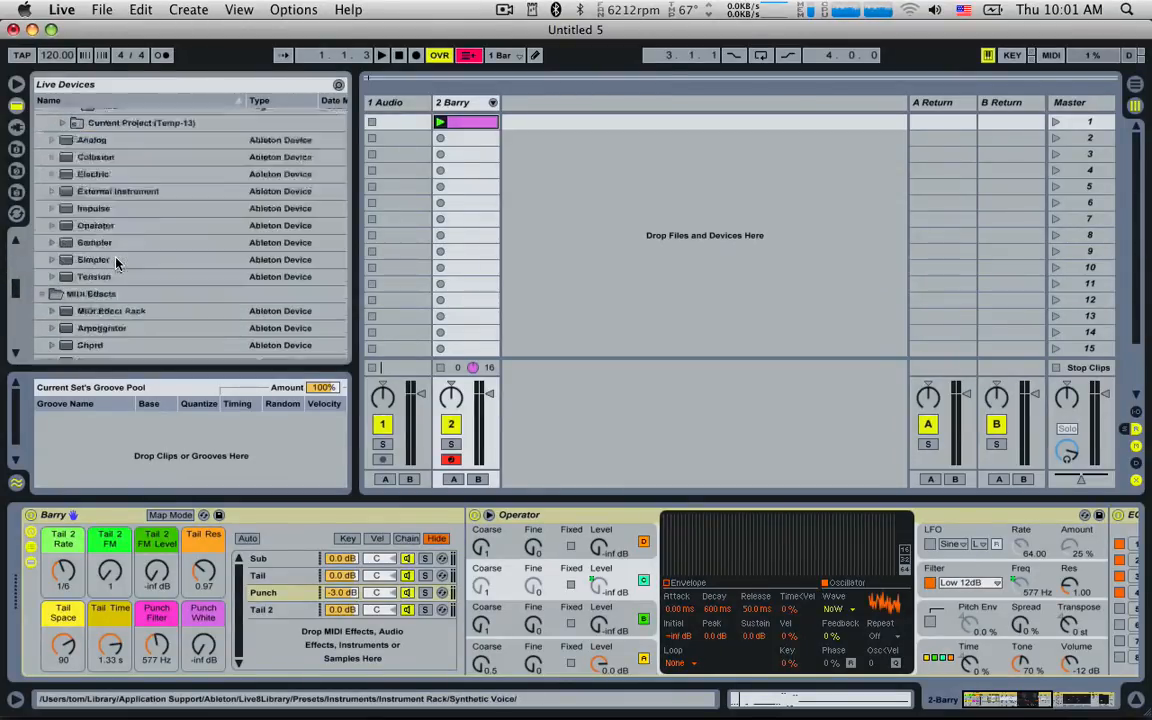
{"action": "scroll", "coordinate": [115, 258], "scroll_direction": "up", "scroll_amount": 3}
{"action": "left_click_drag", "start_coordinate": [77, 513], "coordinate": [100, 178]}
{"action": "scroll", "coordinate": [144, 288], "scroll_direction": "down", "scroll_amount": 3}
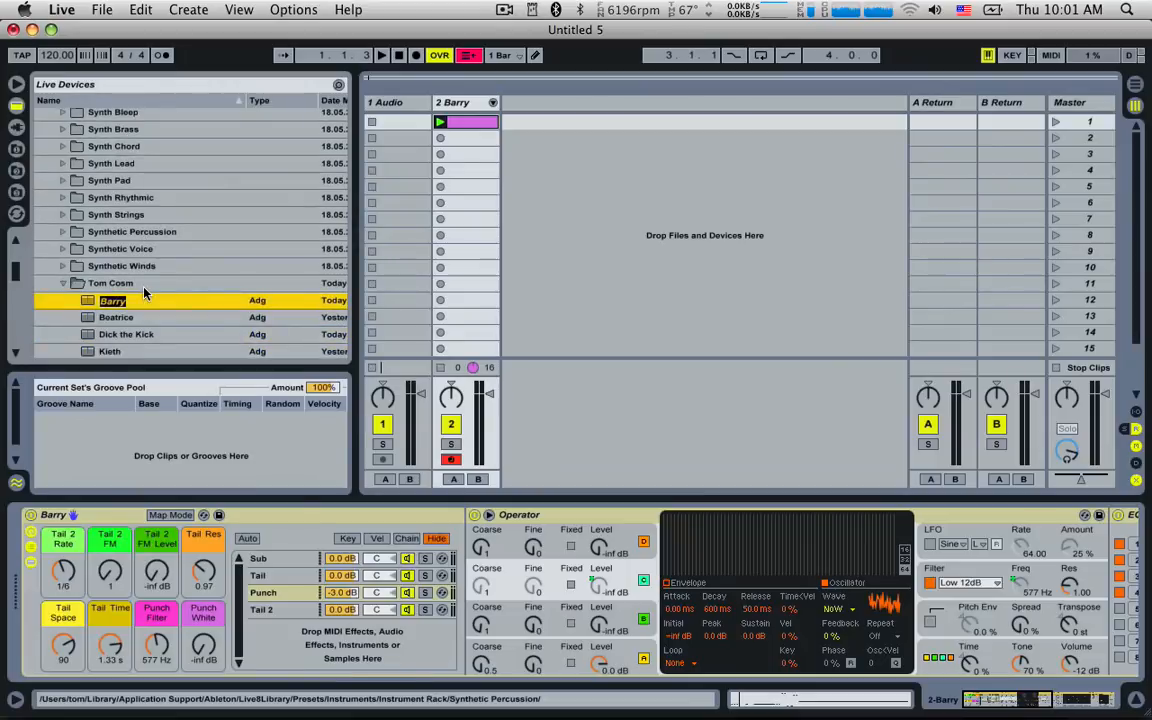
{"action": "key", "text": "Return"}
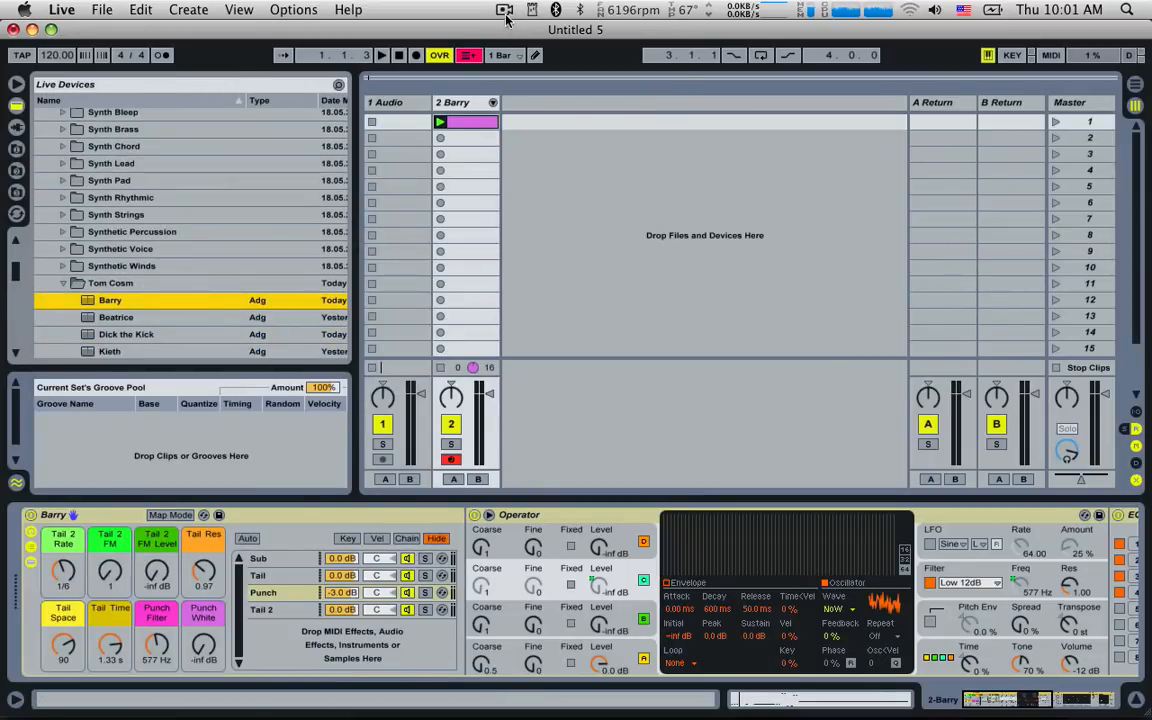